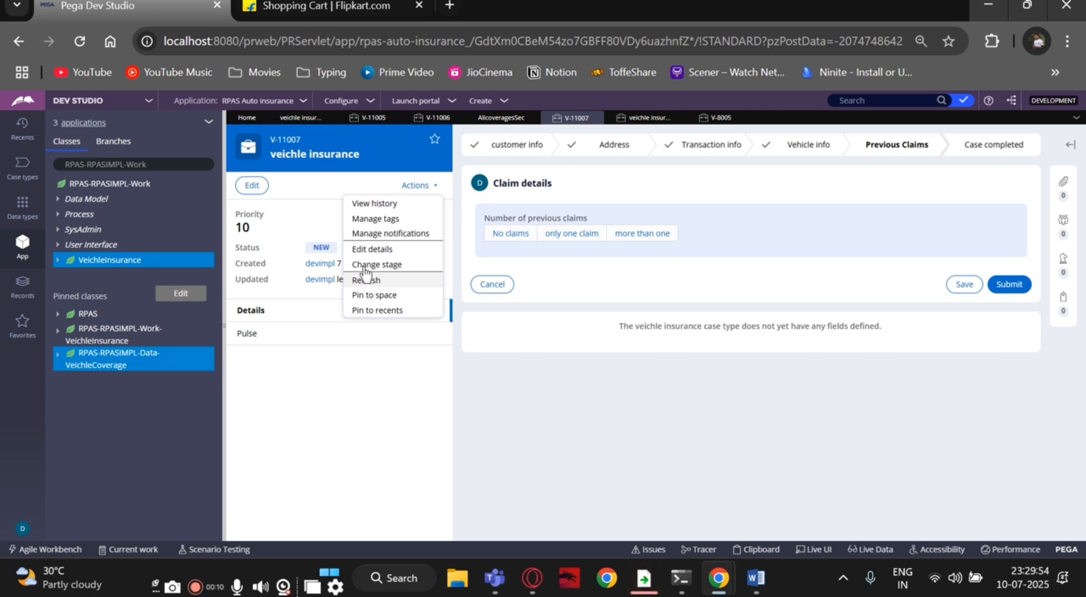
Change the vehicle insurance case to the Vehicle info stage and submit its personal and commercial vehicle forms without entering any details.
{"action": "left_click", "coordinate": [365, 275]}
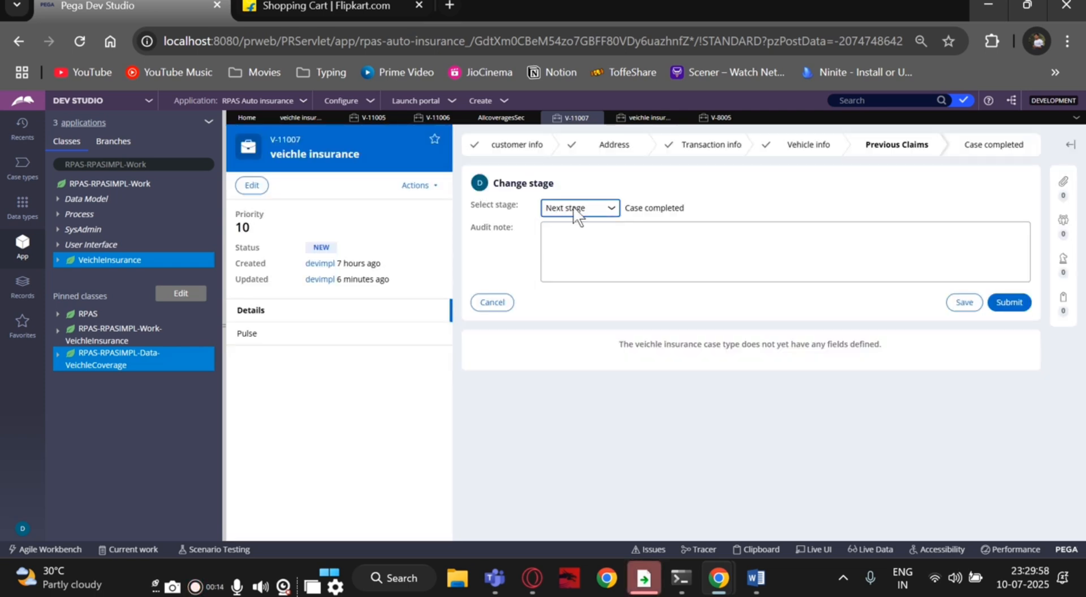
{"action": "left_click", "coordinate": [572, 207]}
{"action": "left_click", "coordinate": [570, 248]}
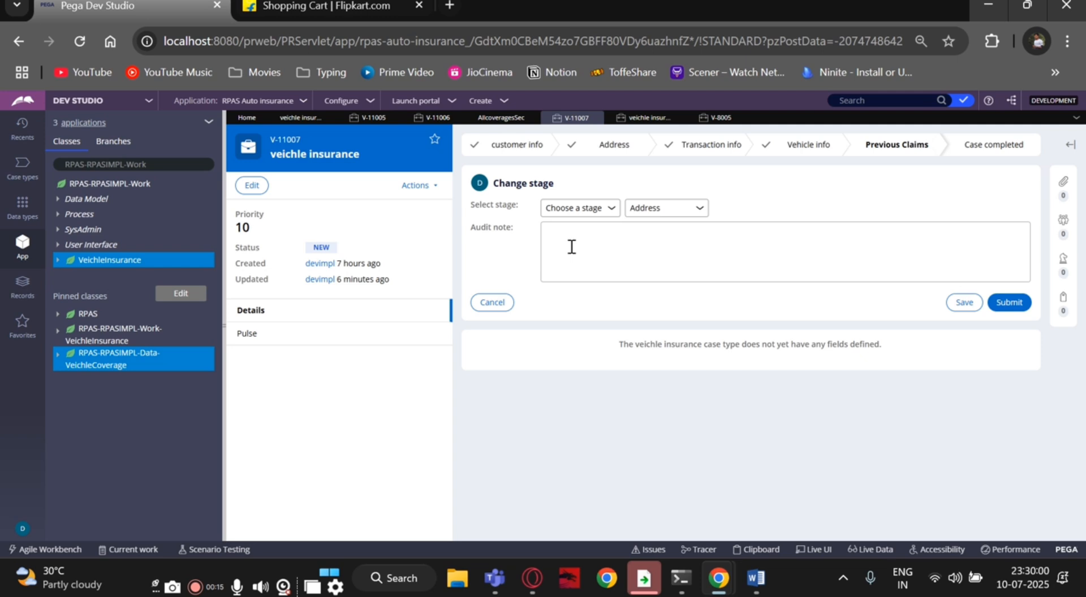
{"action": "left_click", "coordinate": [650, 214]}
{"action": "left_click", "coordinate": [651, 268]}
{"action": "left_click", "coordinate": [1010, 302]}
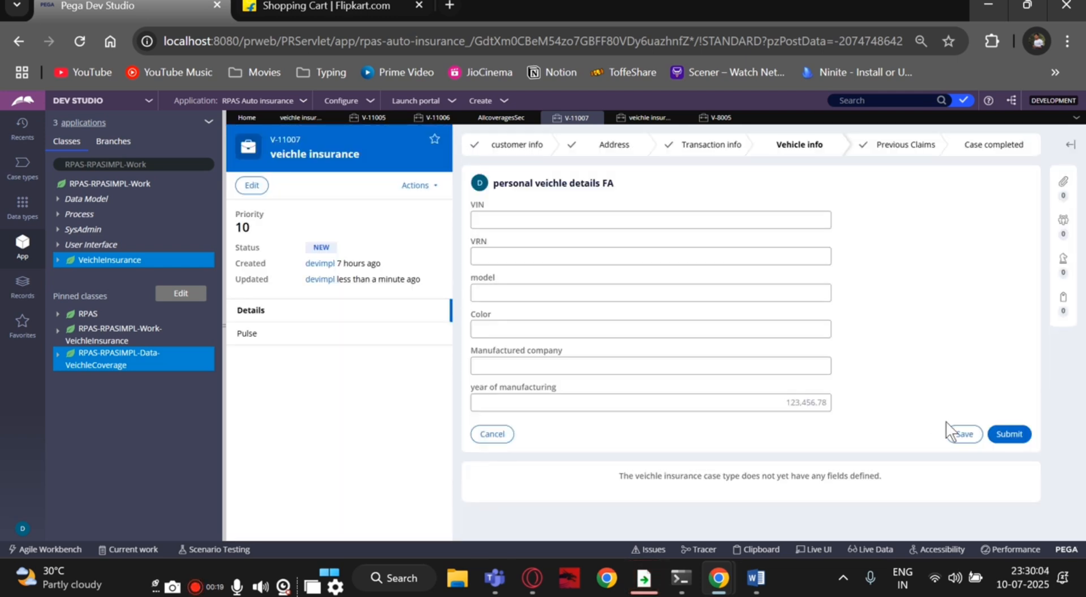
{"action": "left_click", "coordinate": [997, 435]}
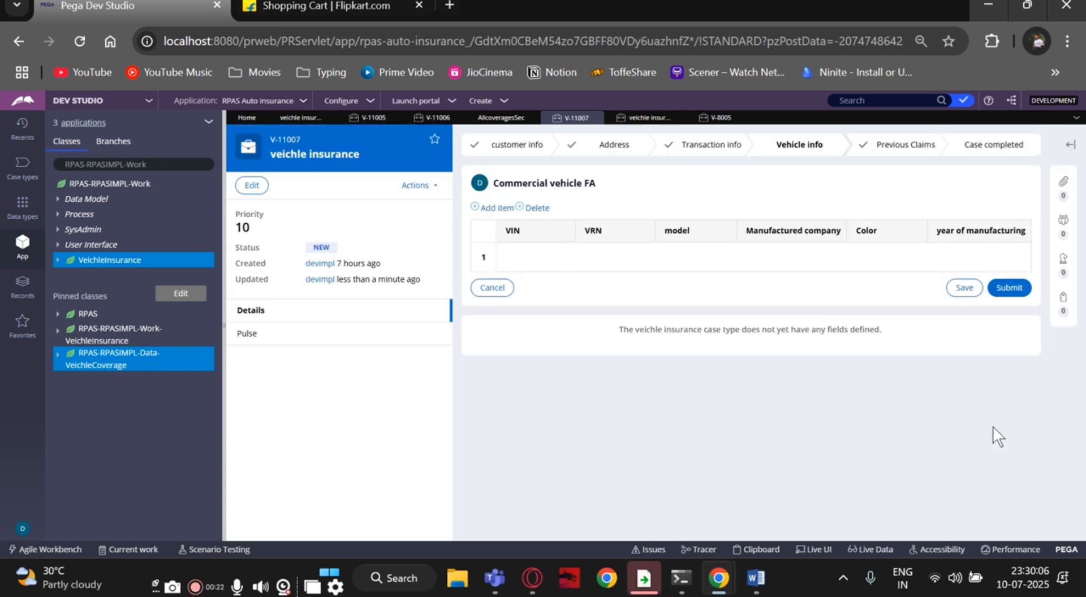
{"action": "left_click", "coordinate": [1010, 288]}
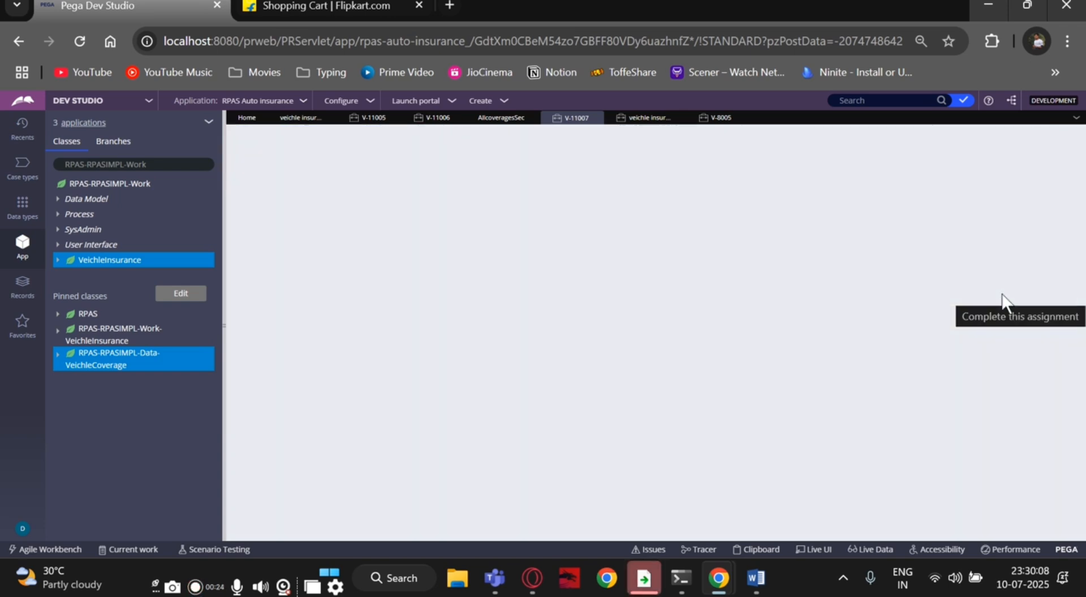
Examine the coverage codes and descriptions listed in the Allcoverages FA table.
{"action": "scroll", "coordinate": [552, 354], "scroll_direction": "down", "scroll_amount": 3}
{"action": "scroll", "coordinate": [552, 354], "scroll_direction": "up", "scroll_amount": 3}
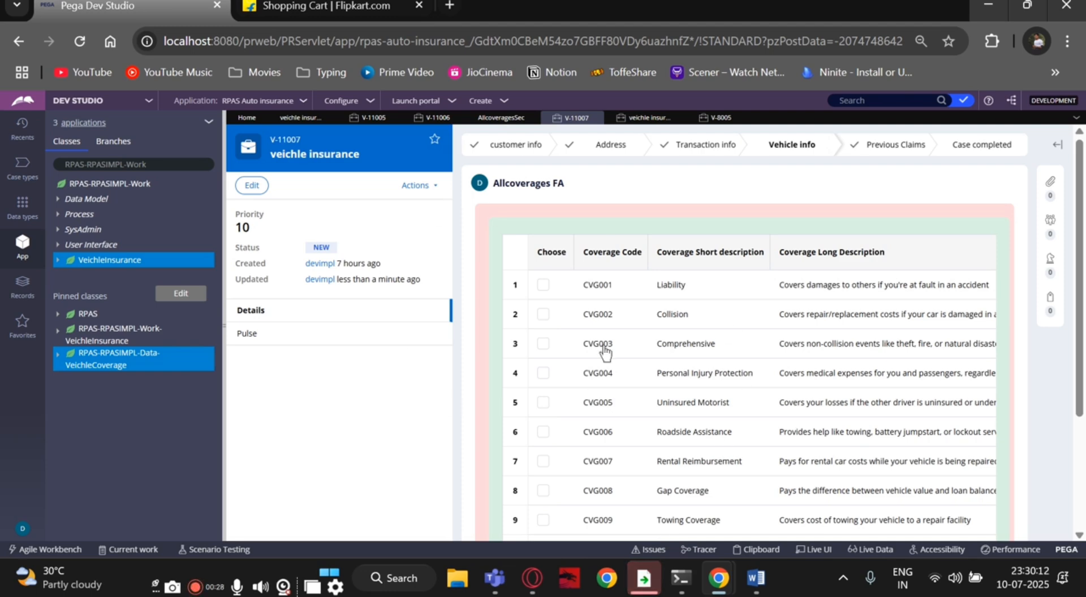
{"action": "scroll", "coordinate": [566, 295], "scroll_direction": "down", "scroll_amount": 3}
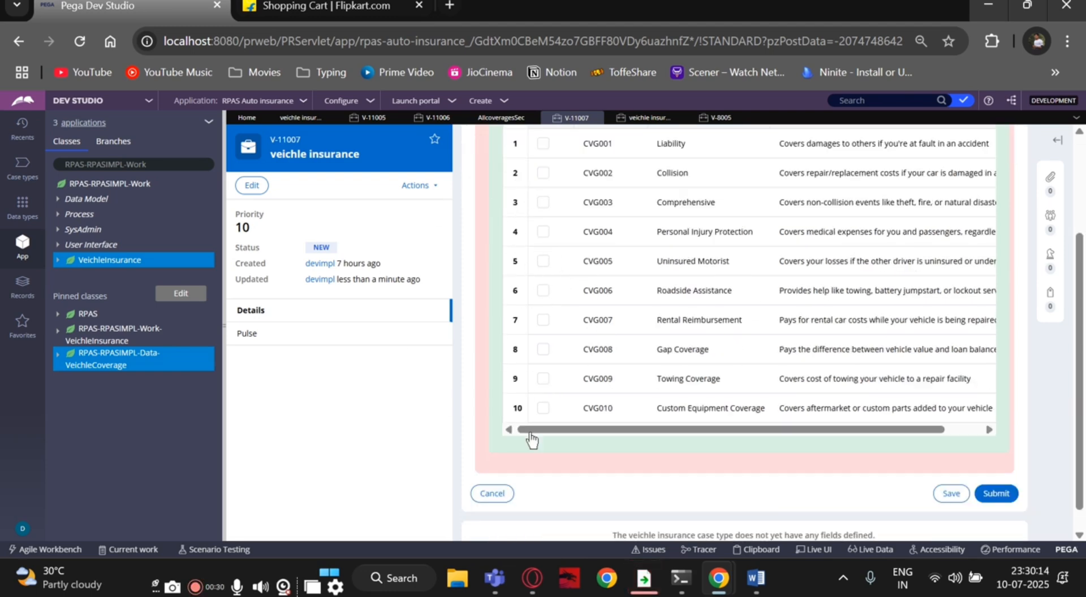
{"action": "scroll", "coordinate": [524, 364], "scroll_direction": "up", "scroll_amount": 3}
{"action": "scroll", "coordinate": [588, 303], "scroll_direction": "down", "scroll_amount": 3}
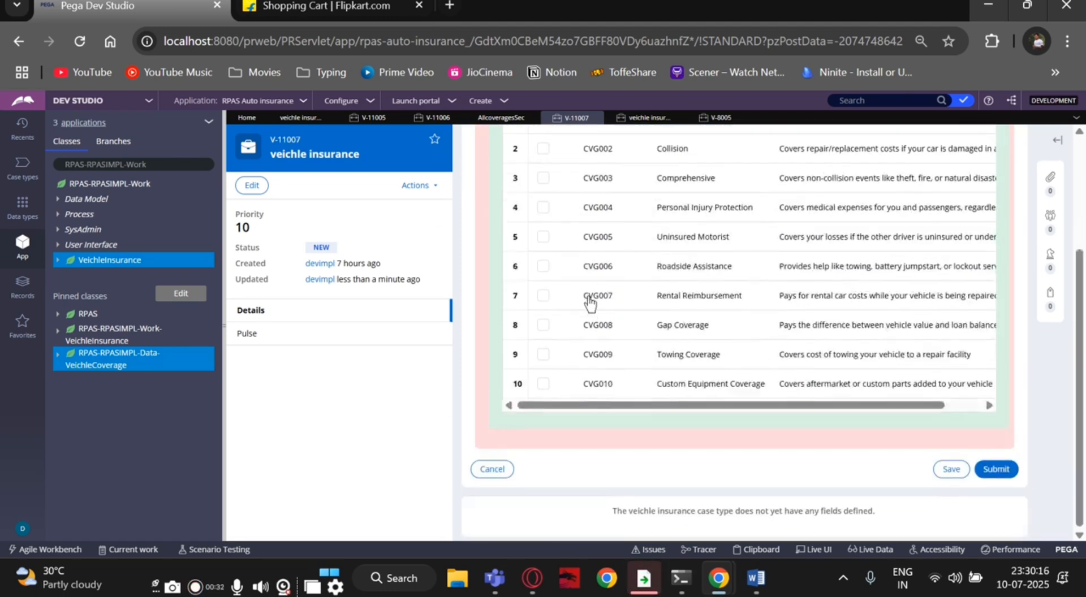
{"action": "scroll", "coordinate": [588, 303], "scroll_direction": "up", "scroll_amount": 3}
{"action": "scroll", "coordinate": [592, 314], "scroll_direction": "down", "scroll_amount": 3}
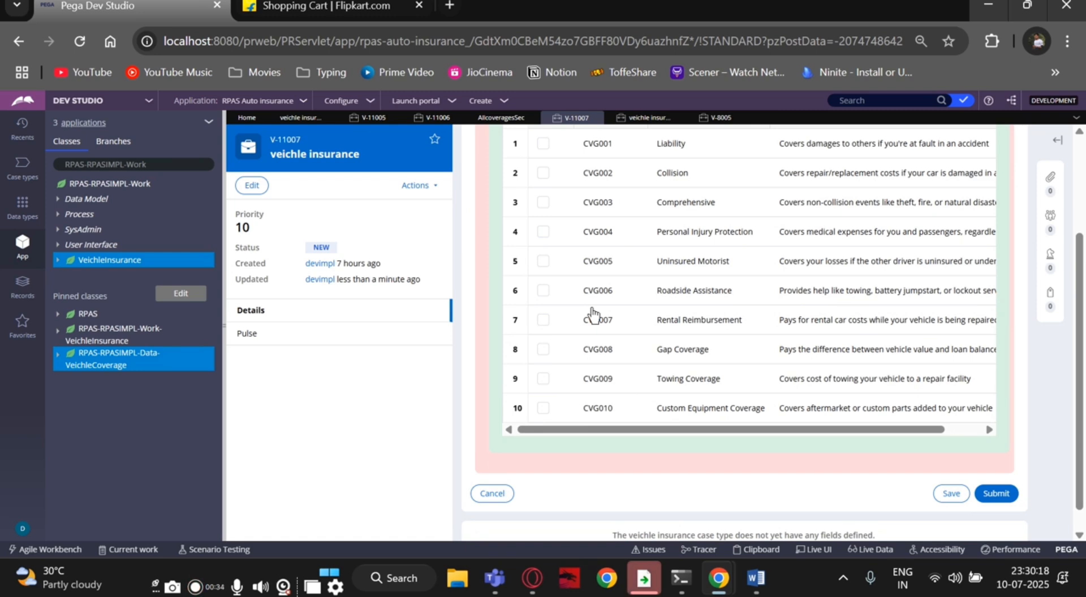
{"action": "scroll", "coordinate": [592, 314], "scroll_direction": "up", "scroll_amount": 3}
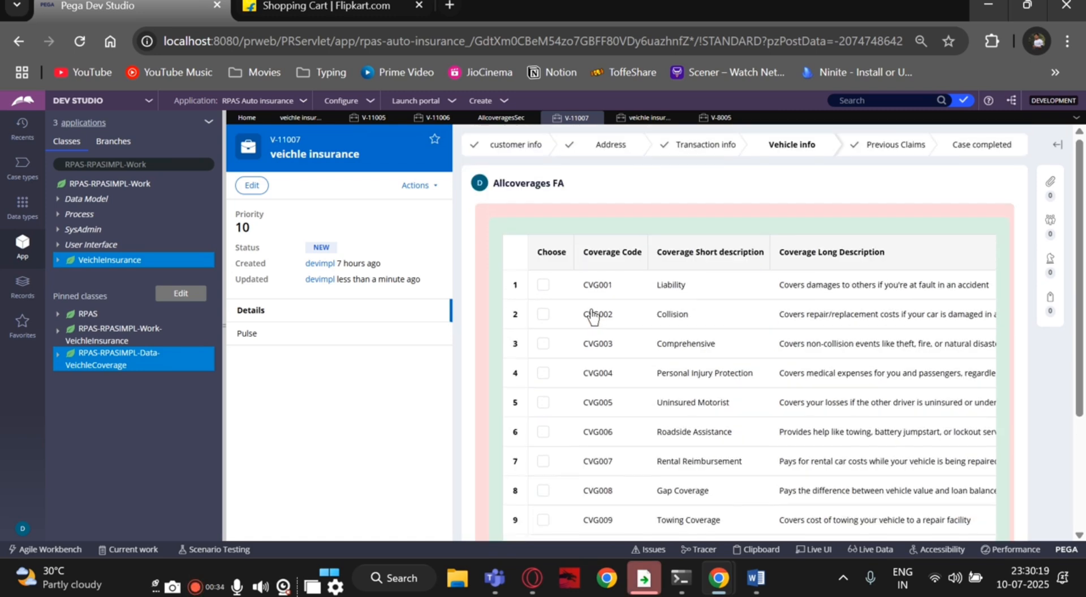
Choose coverages CVG001 Liability, CVG003 Comprehensive and CVG007 Rental Reimbursement, and submit the Allcoverages assignment.
{"action": "left_click", "coordinate": [540, 285]}
{"action": "left_click", "coordinate": [544, 344]}
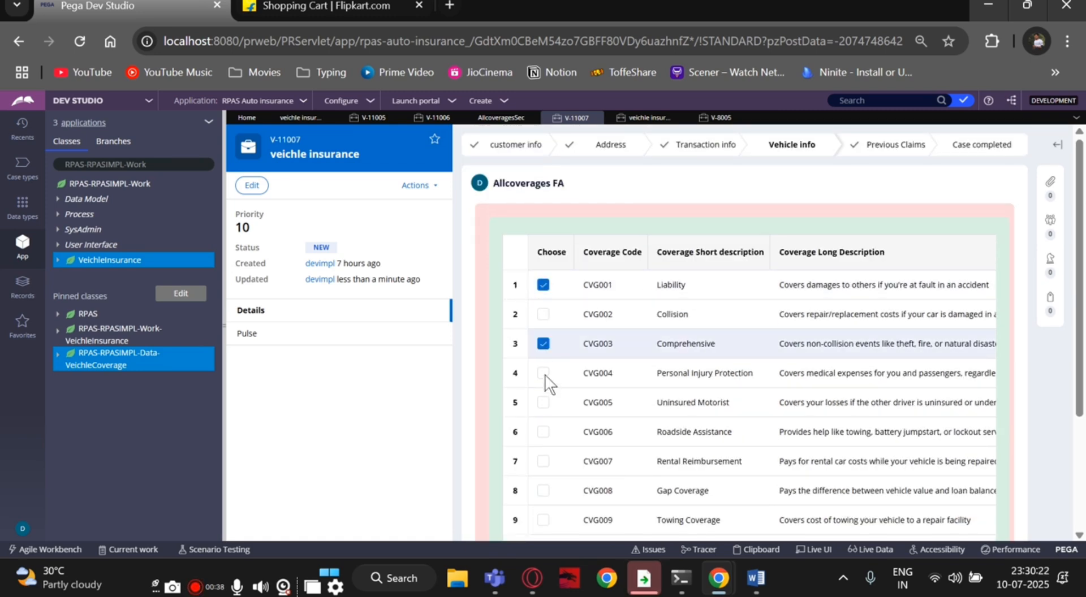
{"action": "left_click", "coordinate": [542, 461]}
{"action": "scroll", "coordinate": [543, 441], "scroll_direction": "down", "scroll_amount": 3}
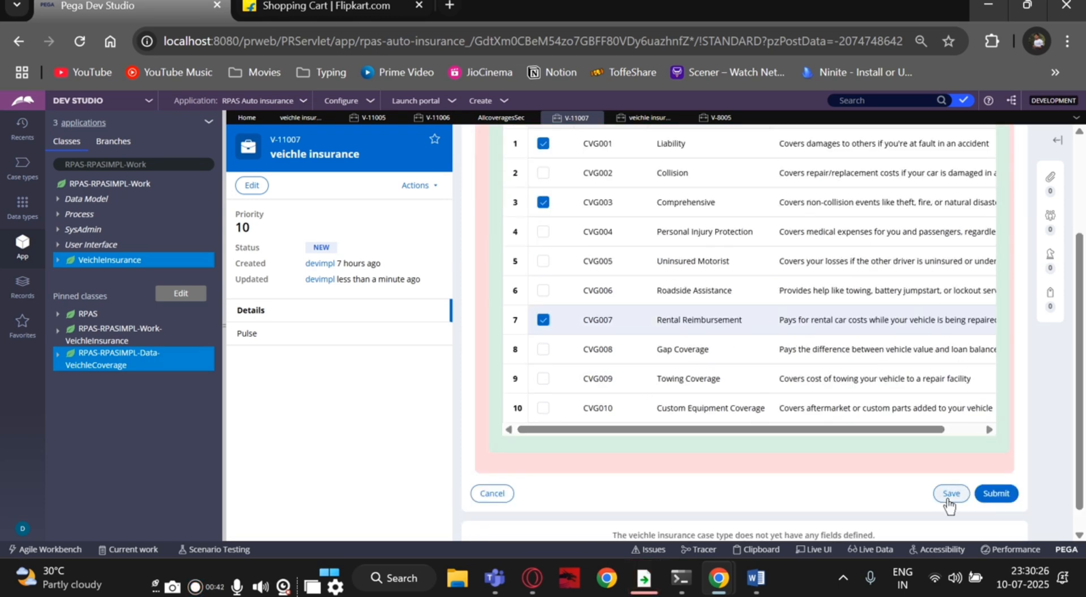
{"action": "left_click", "coordinate": [997, 494]}
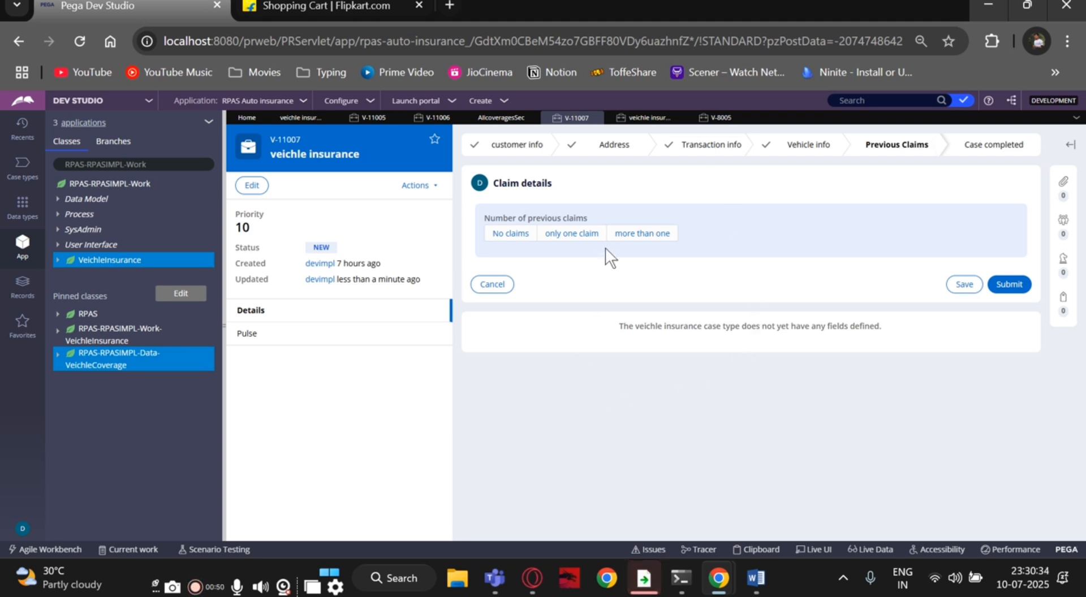
Switch to Flipkart, search for pens using the suggestion in the Pens category, and look through the listed products.
{"action": "left_click", "coordinate": [286, 15]}
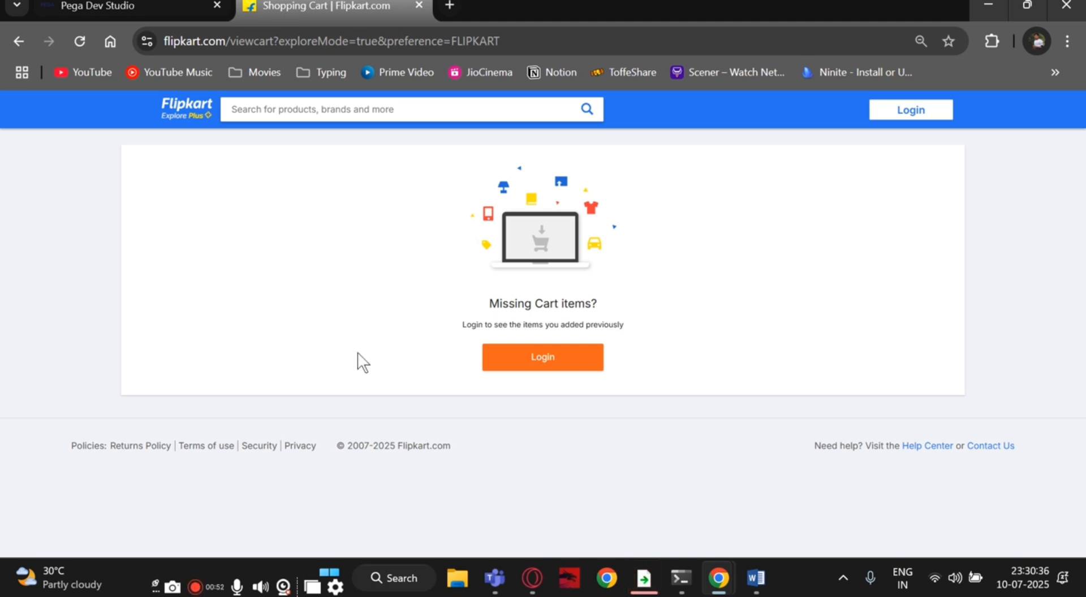
{"action": "left_click", "coordinate": [17, 40]}
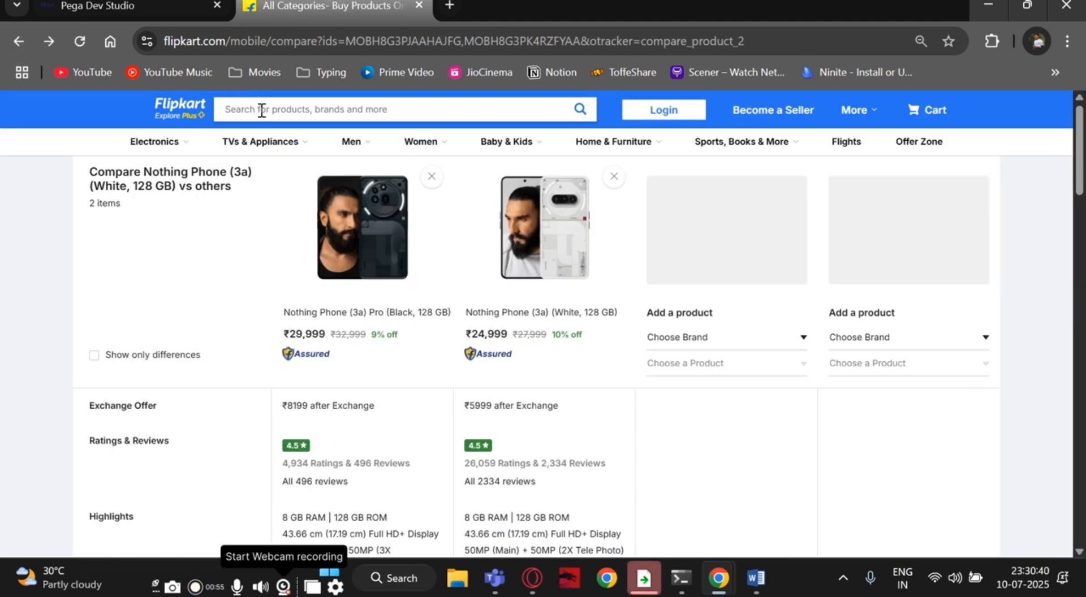
{"action": "left_click", "coordinate": [263, 109]}
{"action": "type", "text": "pen"}
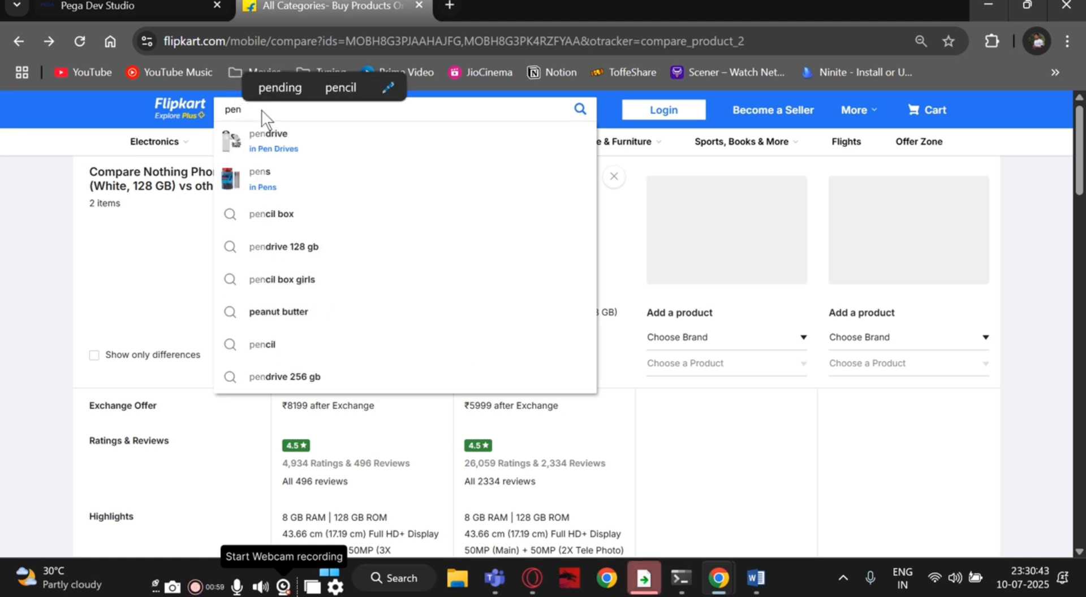
{"action": "left_click", "coordinate": [256, 177]}
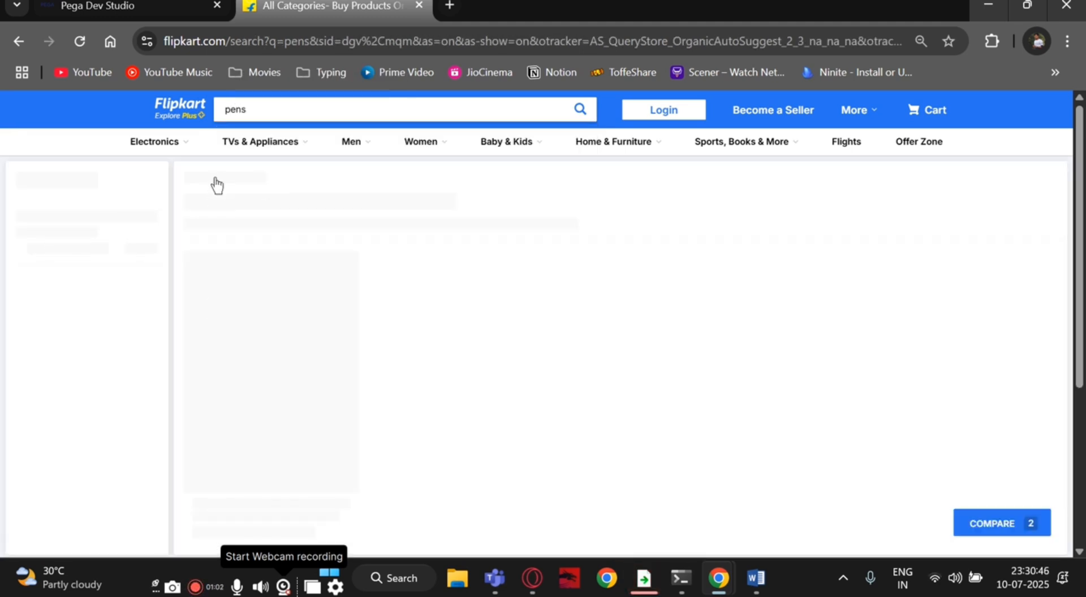
{"action": "scroll", "coordinate": [302, 297], "scroll_direction": "down", "scroll_amount": 3}
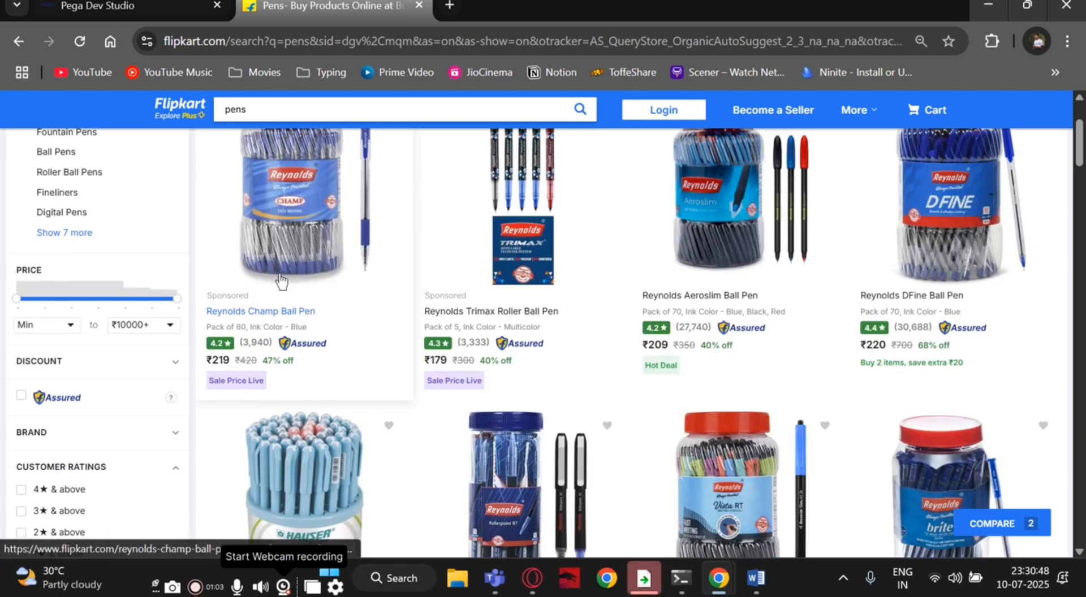
{"action": "scroll", "coordinate": [302, 297], "scroll_direction": "down", "scroll_amount": 3}
{"action": "scroll", "coordinate": [362, 184], "scroll_direction": "up", "scroll_amount": 5}
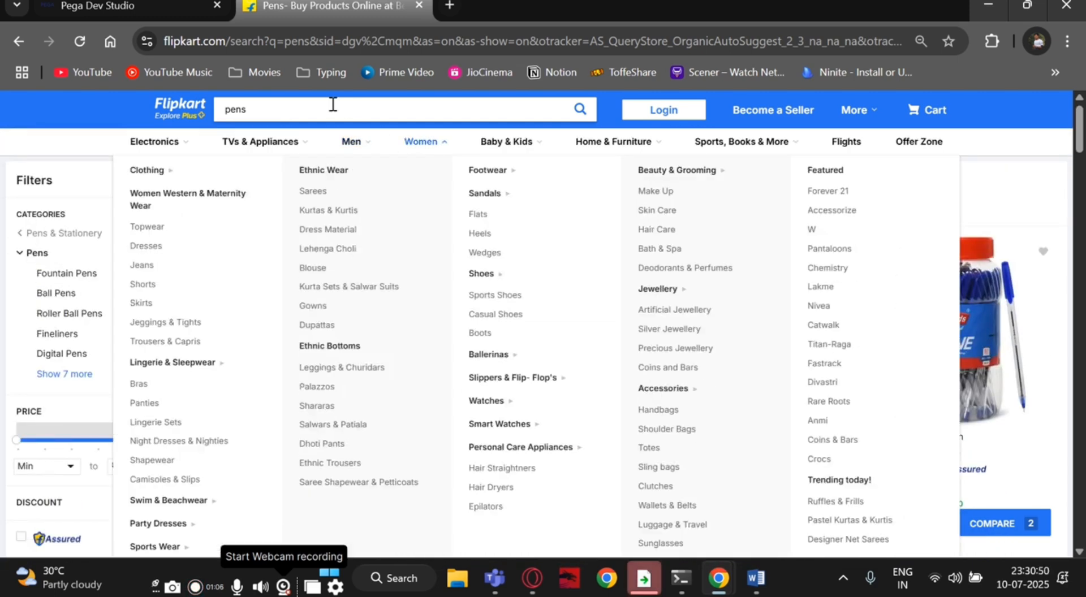
Refine the Flipkart product search to "pens parker flip".
{"action": "left_click", "coordinate": [333, 104]}
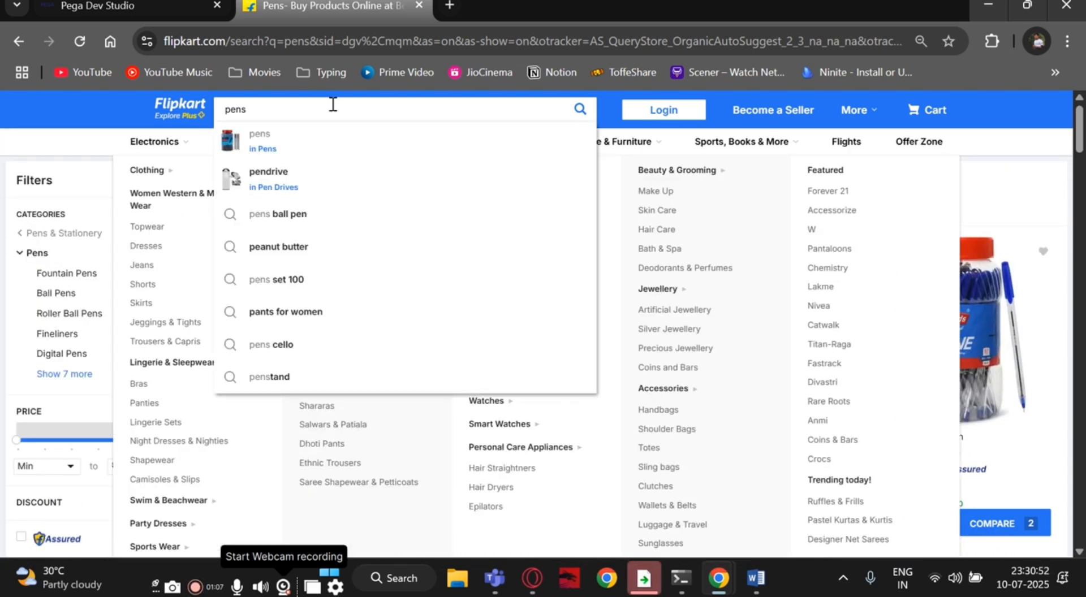
{"action": "type", "text": "prke"}
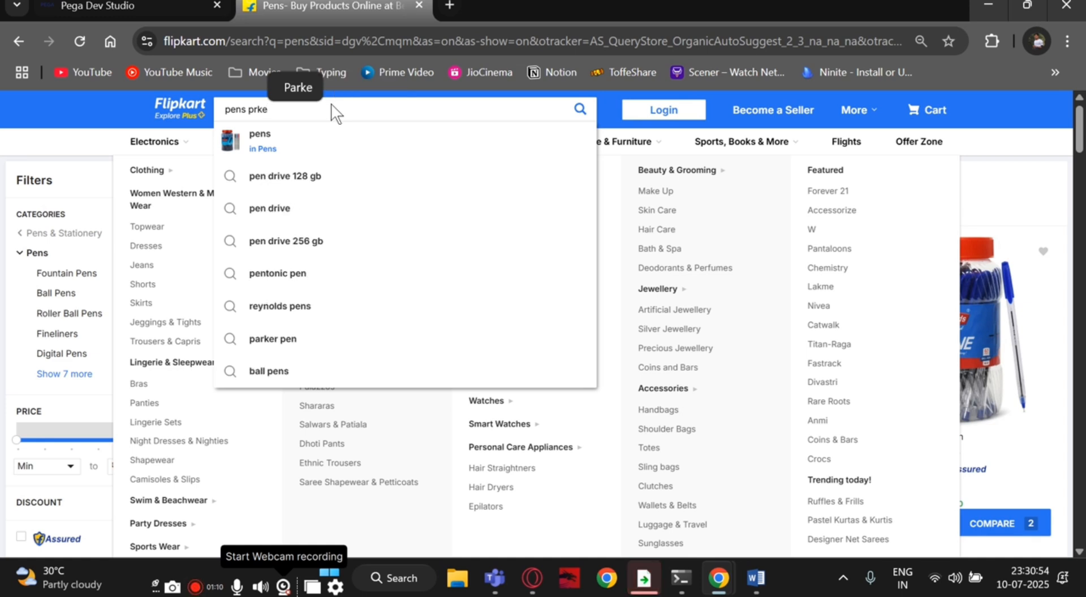
{"action": "left_click", "coordinate": [255, 112]}
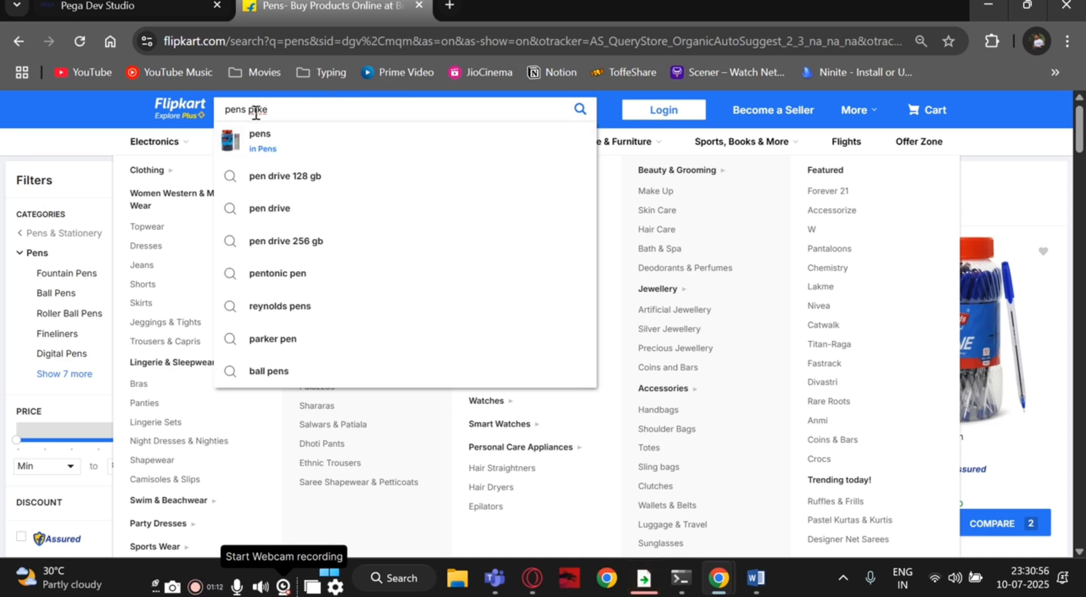
{"action": "type", "text": "ar"}
{"action": "left_click", "coordinate": [276, 109]}
{"action": "type", "text": "r"}
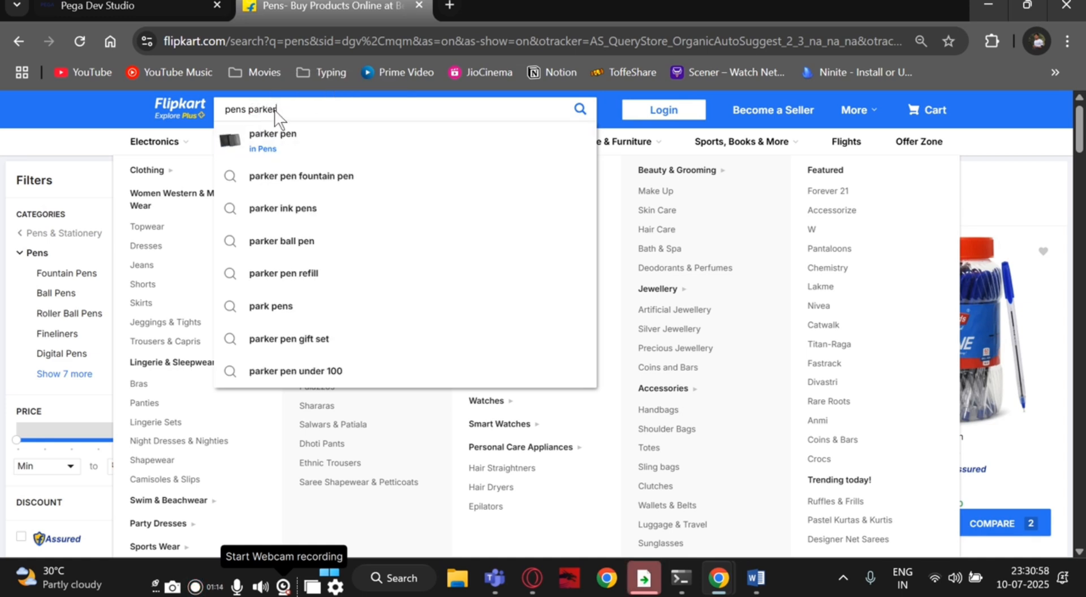
{"action": "type", "text": " flip"}
{"action": "key", "text": "Return"}
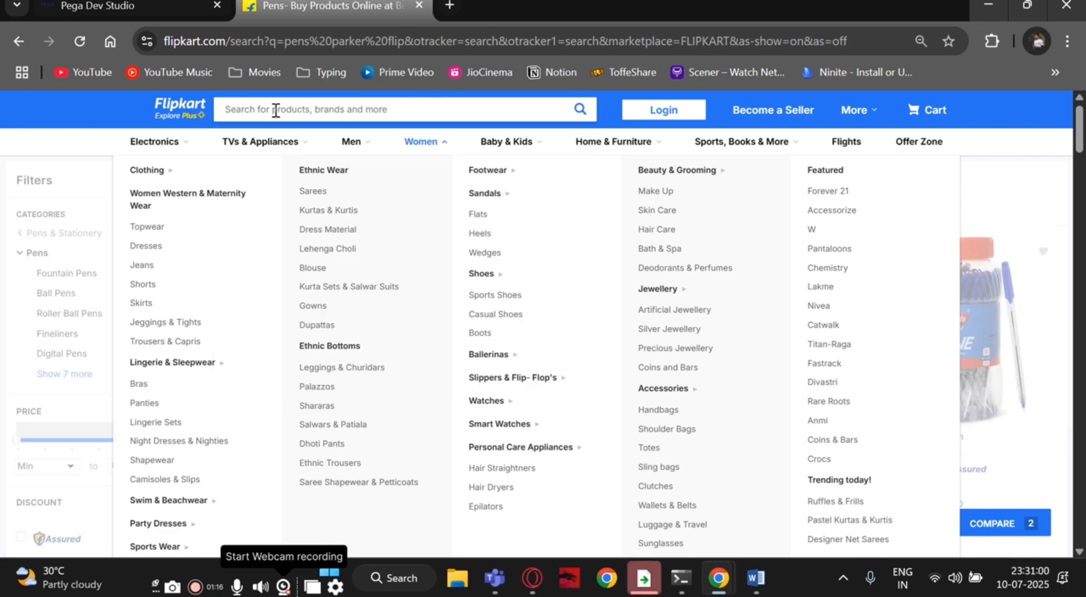
Open the PARKER Latitude Ball Pen product page and add the pen to the cart.
{"action": "mouse_move", "coordinate": [283, 142]}
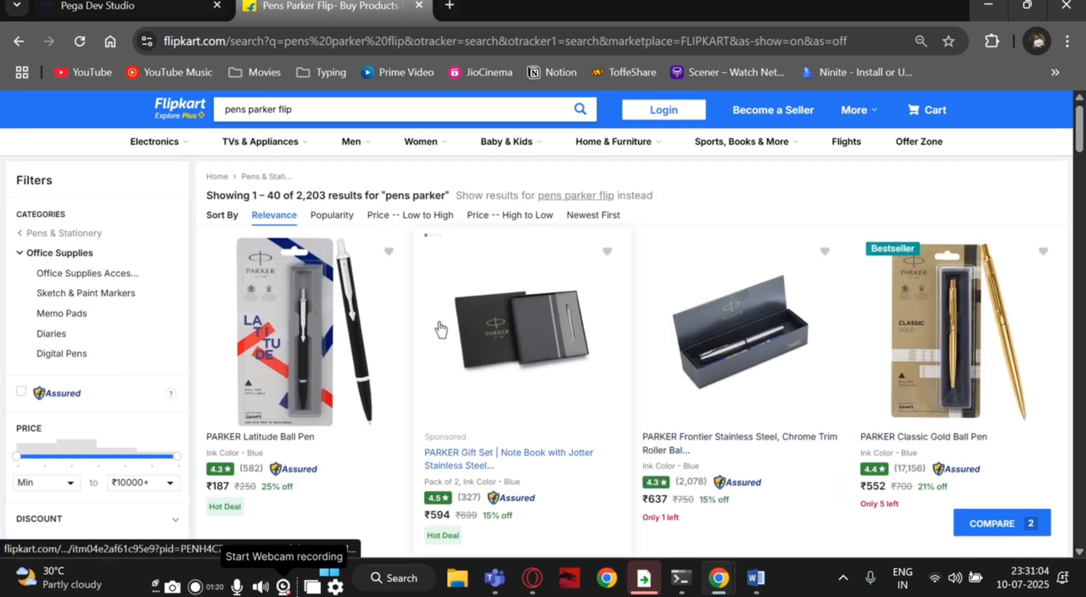
{"action": "scroll", "coordinate": [441, 329], "scroll_direction": "down", "scroll_amount": 2}
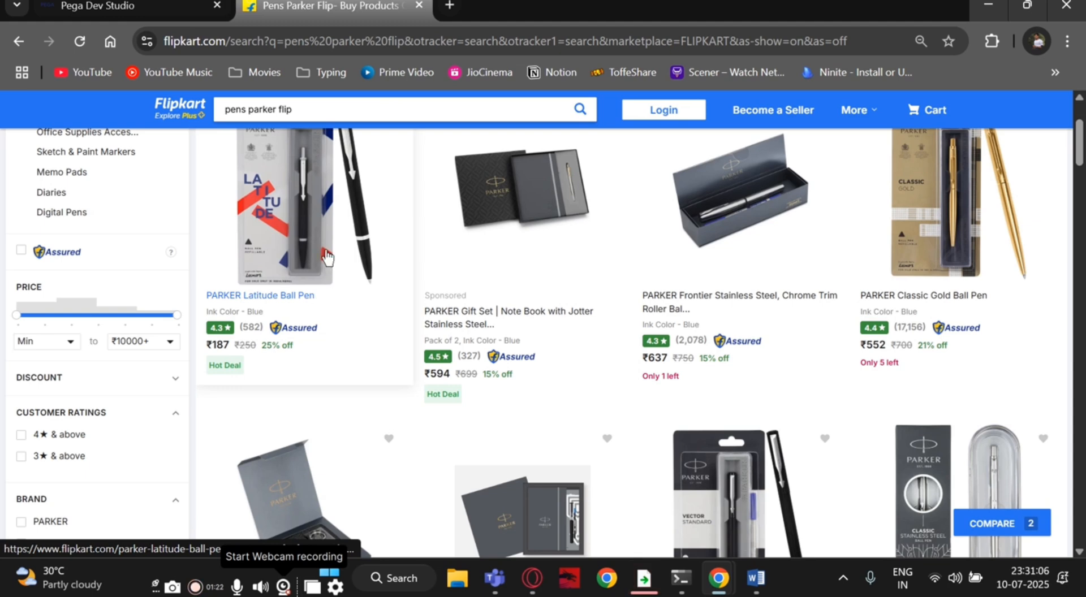
{"action": "left_click", "coordinate": [325, 258]}
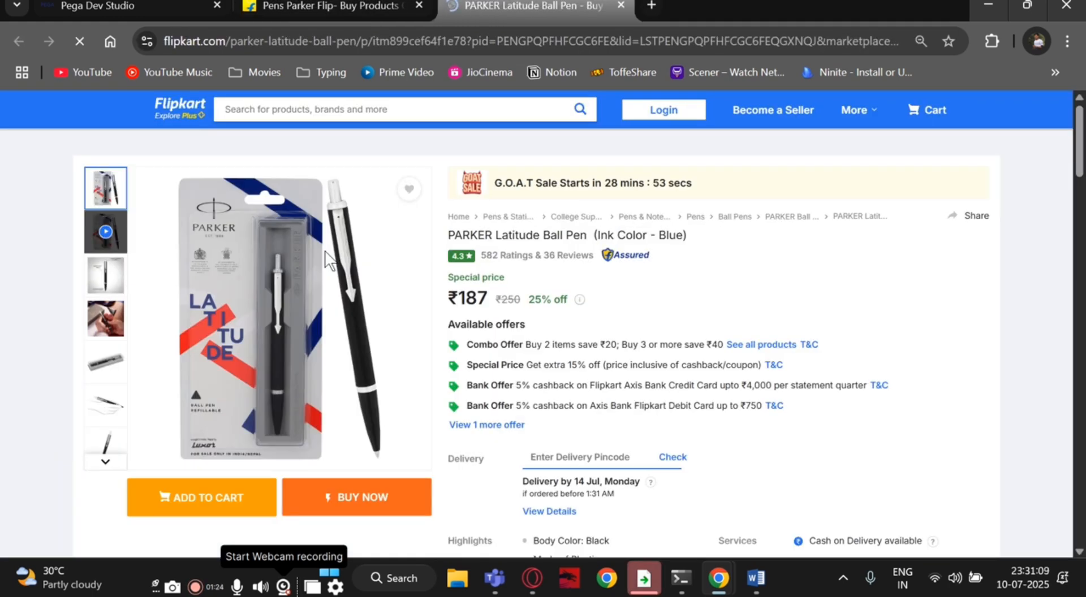
{"action": "left_click", "coordinate": [227, 509]}
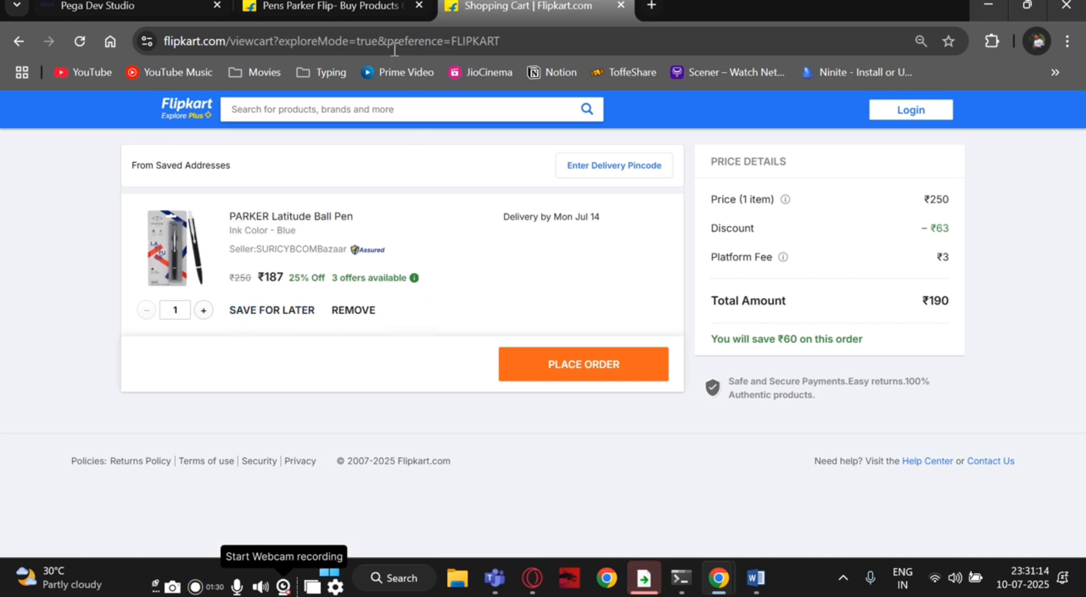
Return to the pen search results, open the PARKER Classic Gold Ball Pen and add it to the cart.
{"action": "left_click", "coordinate": [267, 8]}
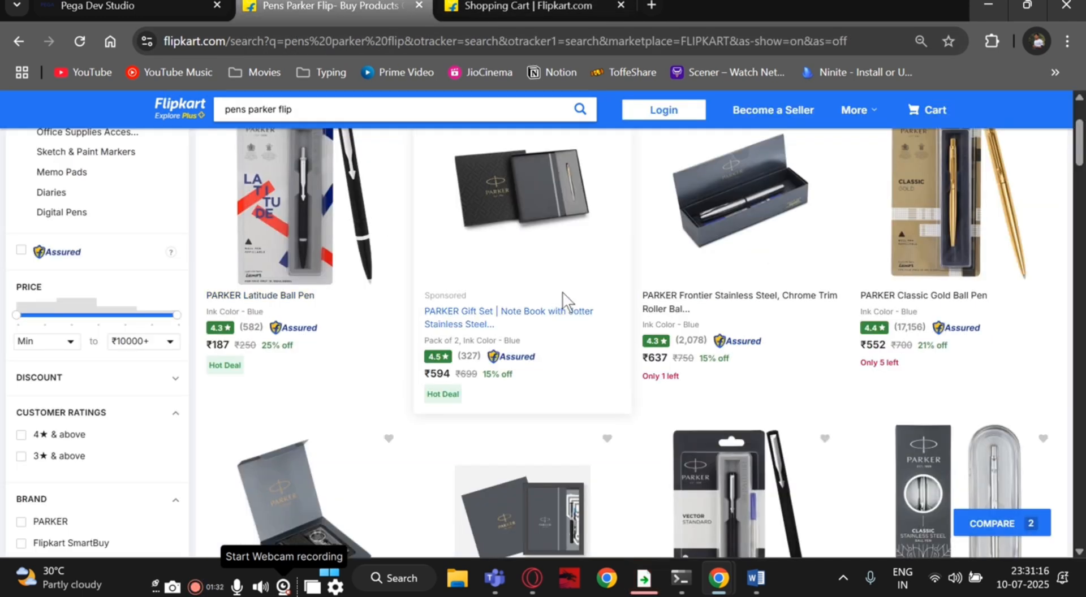
{"action": "left_click", "coordinate": [890, 295]}
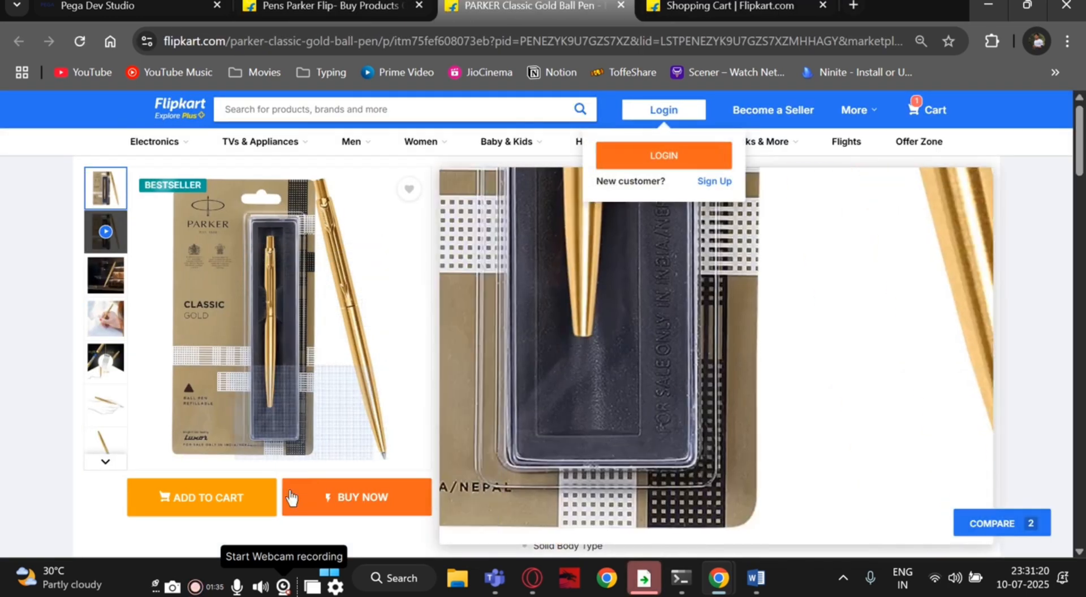
{"action": "left_click", "coordinate": [158, 514]}
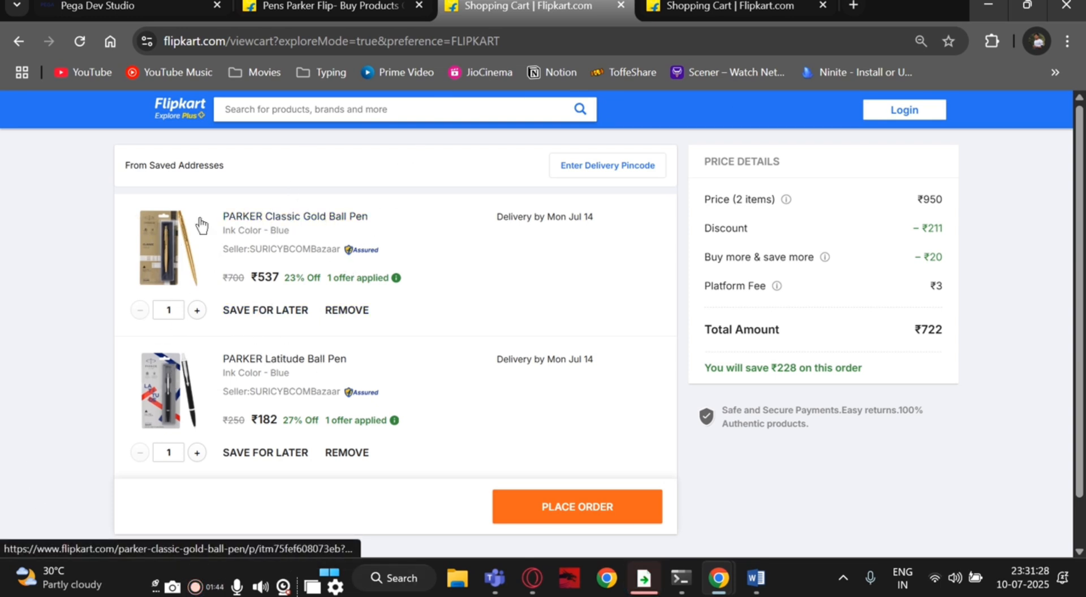
Switch back to Pega Dev Studio.
{"action": "left_click", "coordinate": [112, 6]}
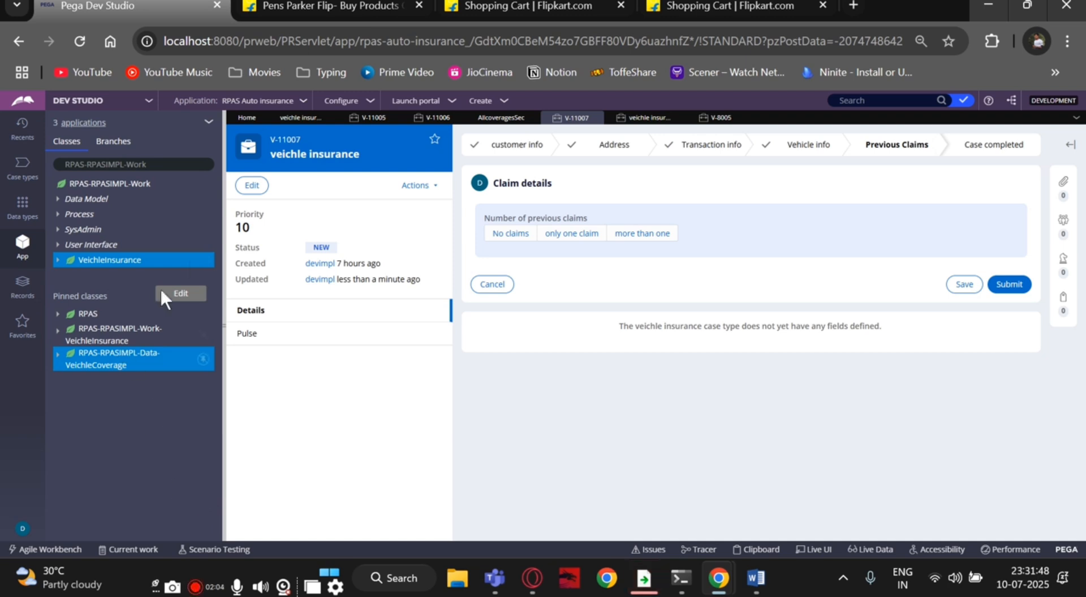
{"action": "right_click", "coordinate": [102, 365]}
{"action": "mouse_move", "coordinate": [193, 380]}
{"action": "mouse_move", "coordinate": [272, 378]}
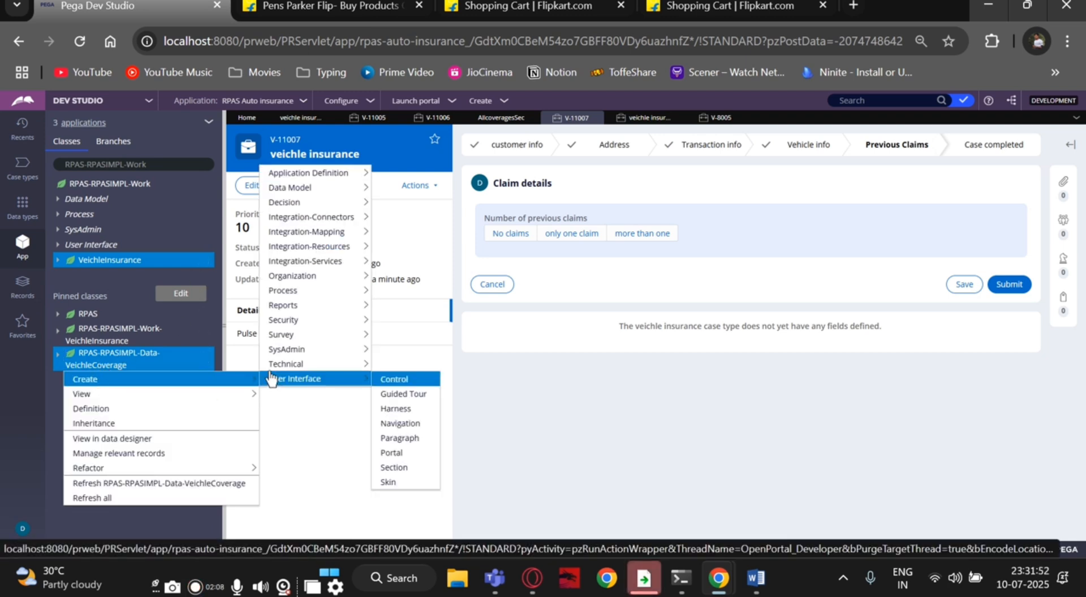
{"action": "mouse_move", "coordinate": [277, 281]}
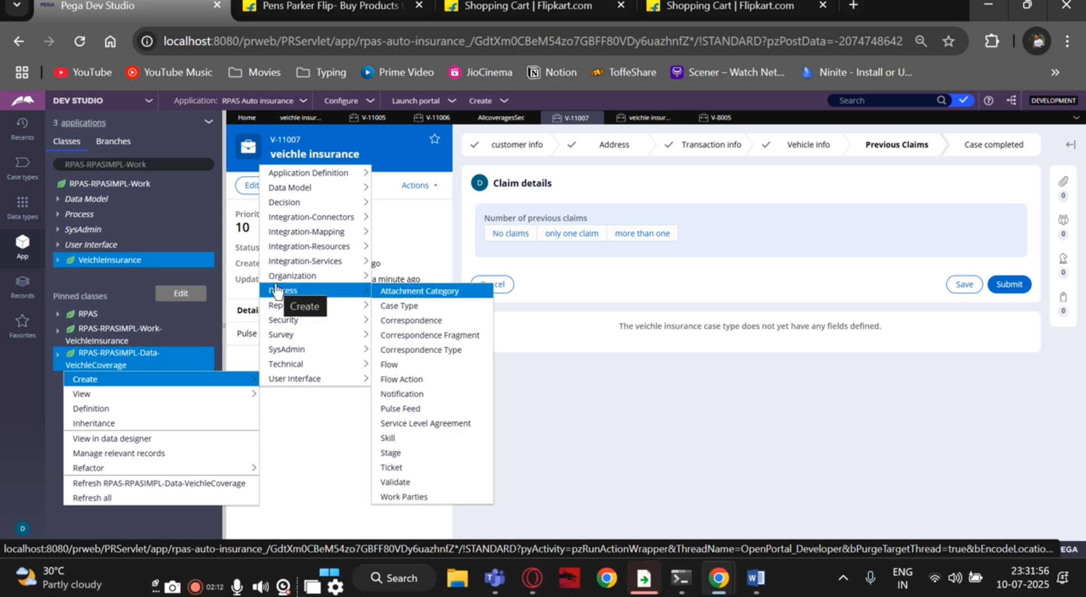
{"action": "mouse_move", "coordinate": [278, 327]}
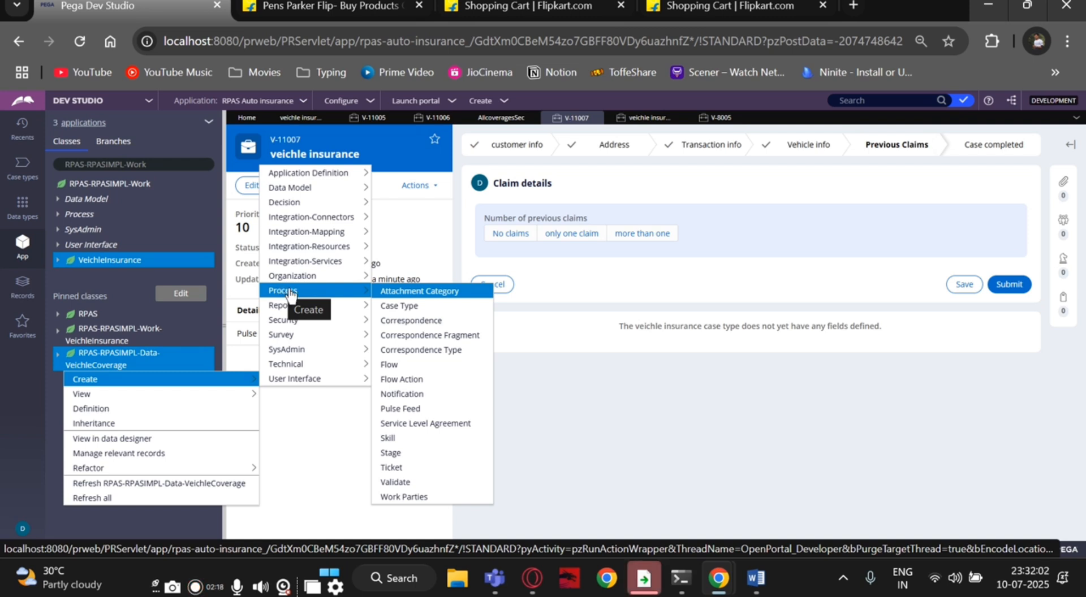
{"action": "mouse_move", "coordinate": [281, 211]}
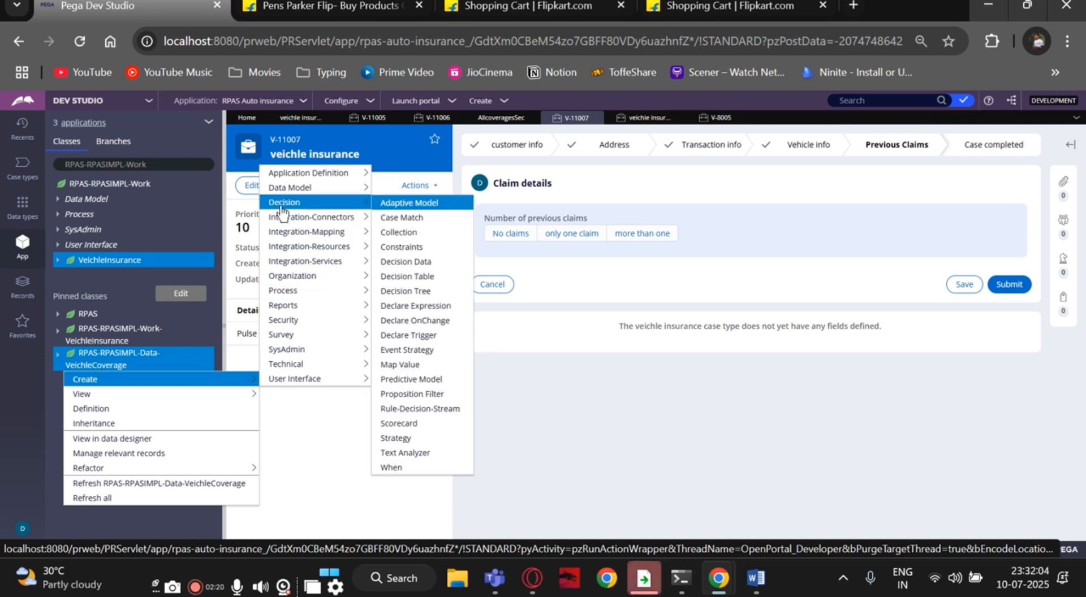
{"action": "mouse_move", "coordinate": [286, 189]}
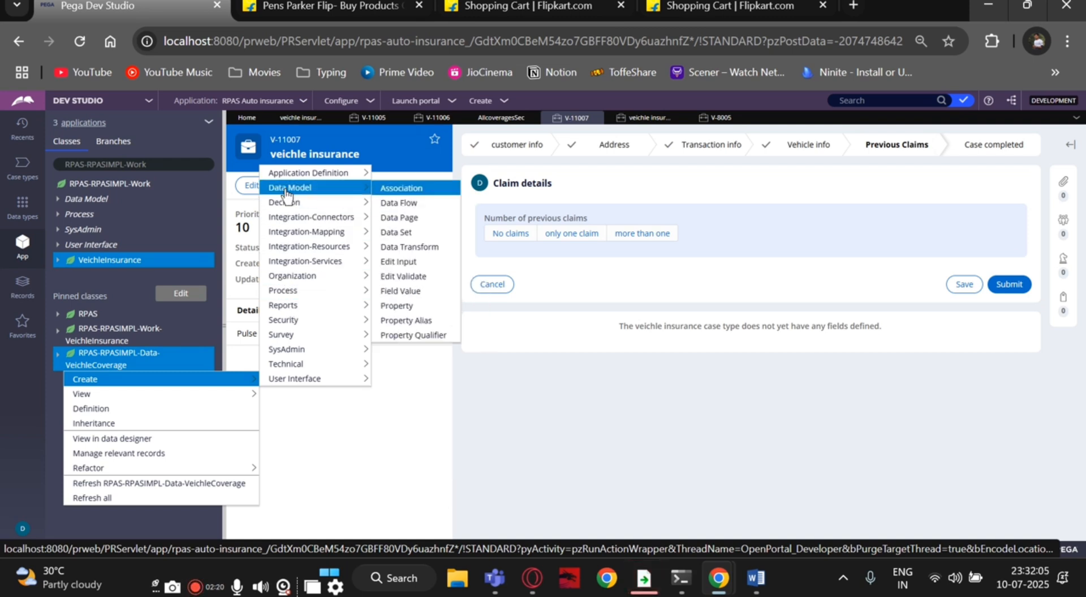
{"action": "left_click", "coordinate": [411, 307]}
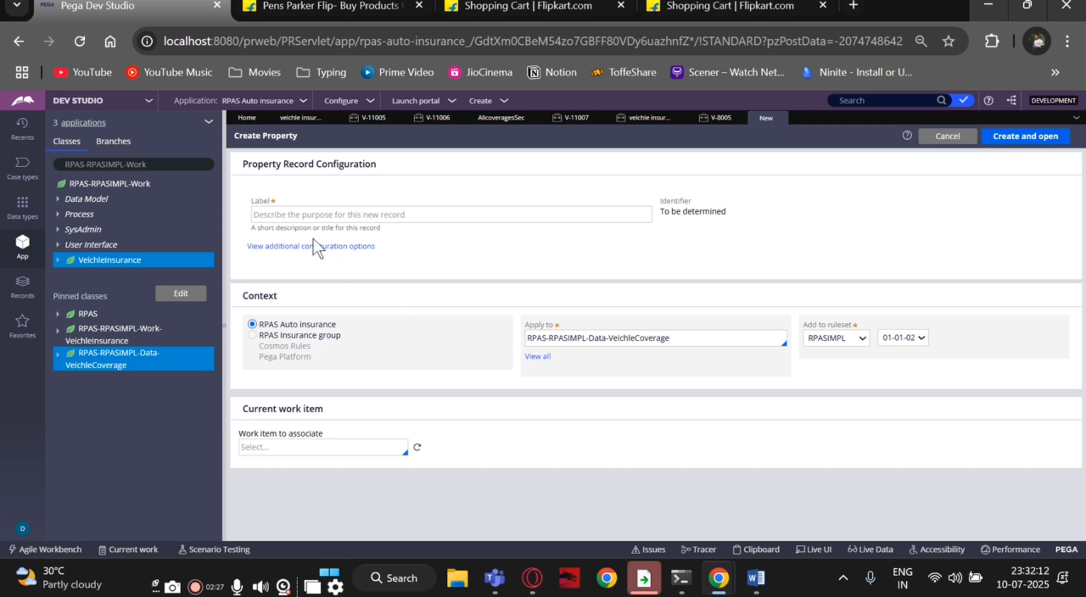
{"action": "left_click", "coordinate": [306, 218]}
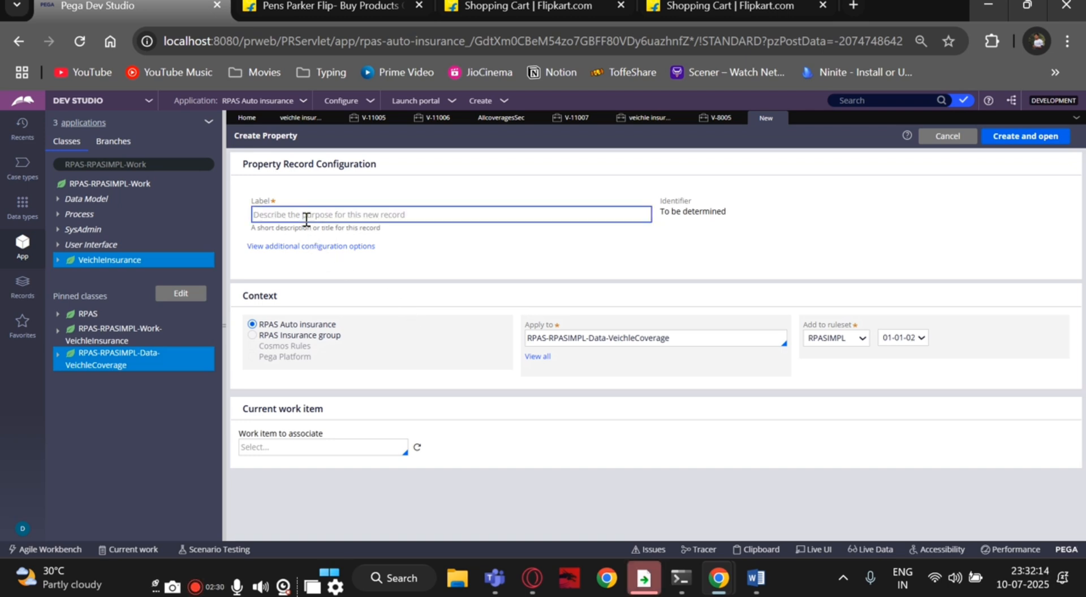
{"action": "type", "text": "Selec"}
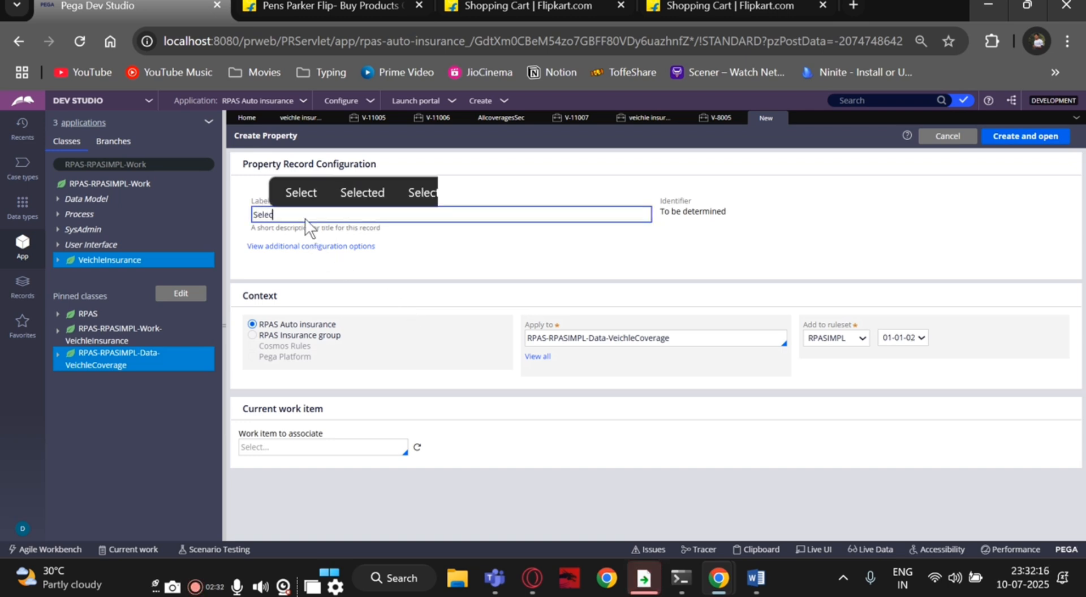
{"action": "type", "text": "ted"}
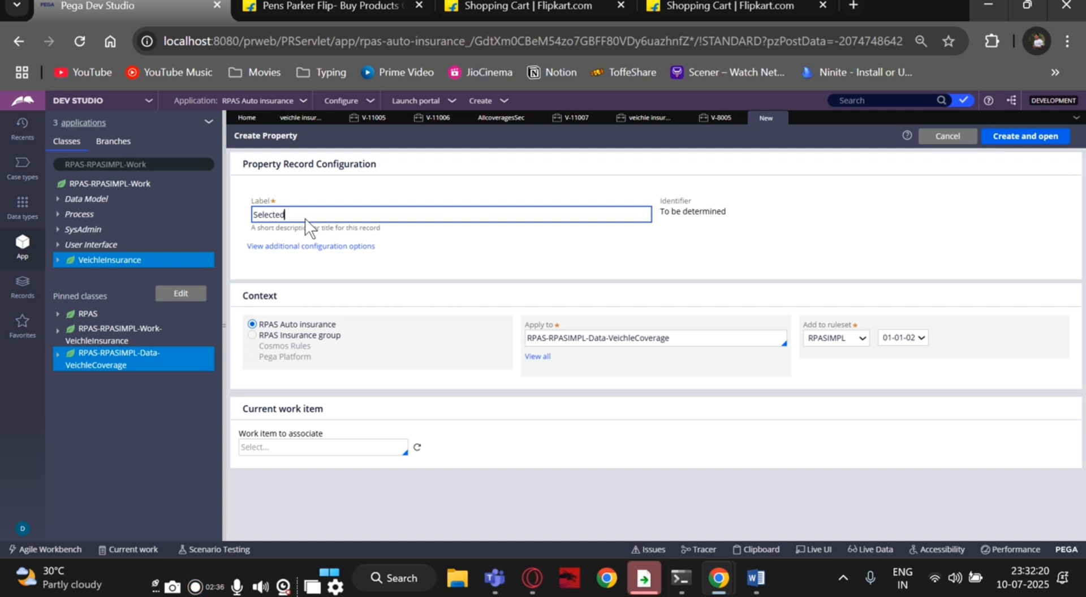
{"action": "type", "text": "cov"}
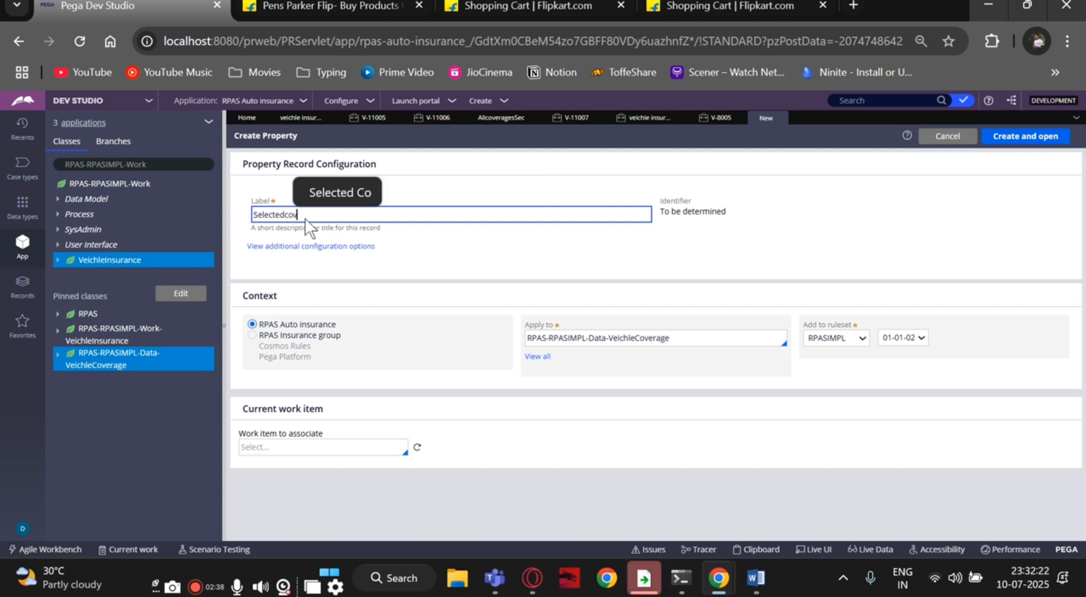
{"action": "type", "text": "erages"}
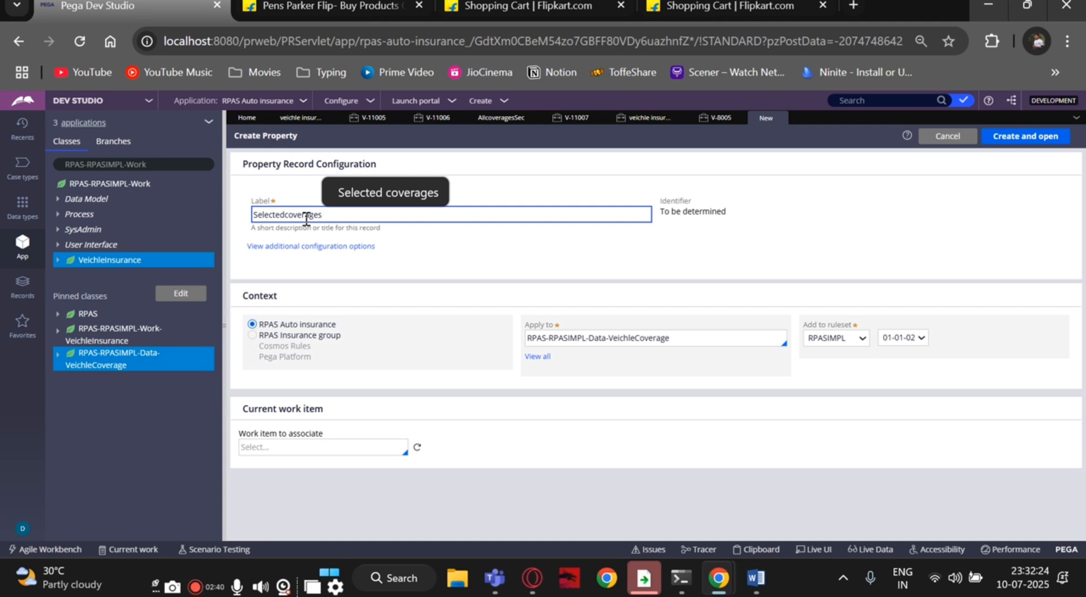
{"action": "type", "text": "pagelist"}
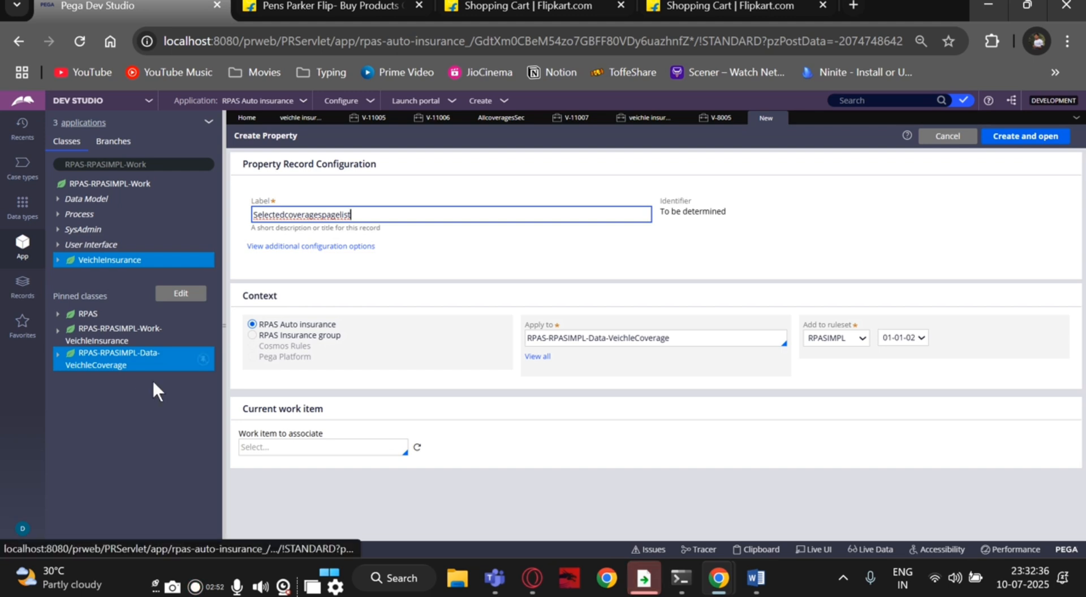
{"action": "left_click", "coordinate": [780, 118]}
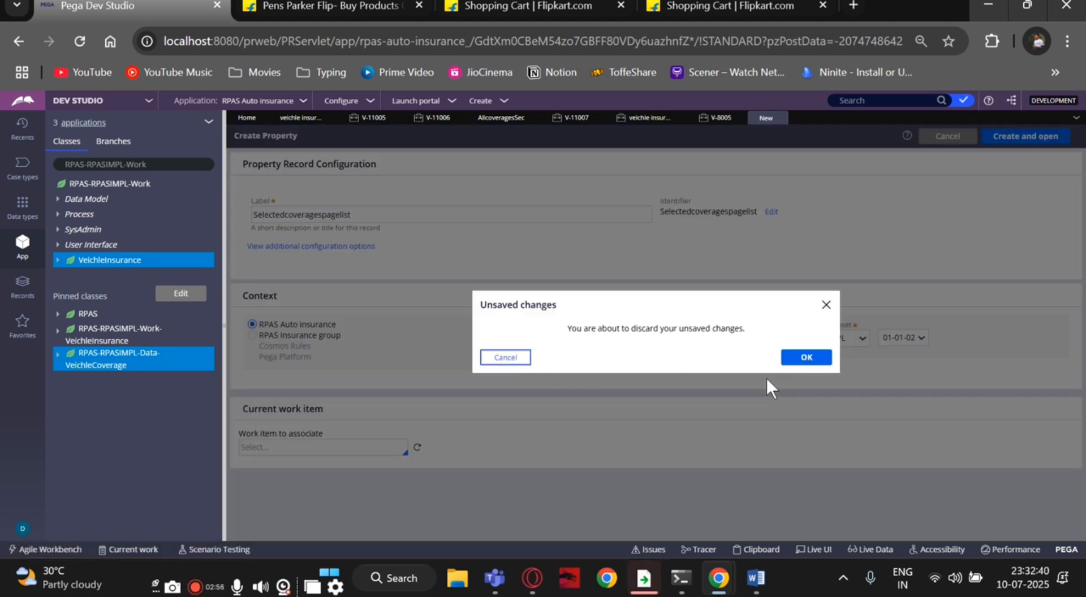
{"action": "left_click", "coordinate": [806, 358]}
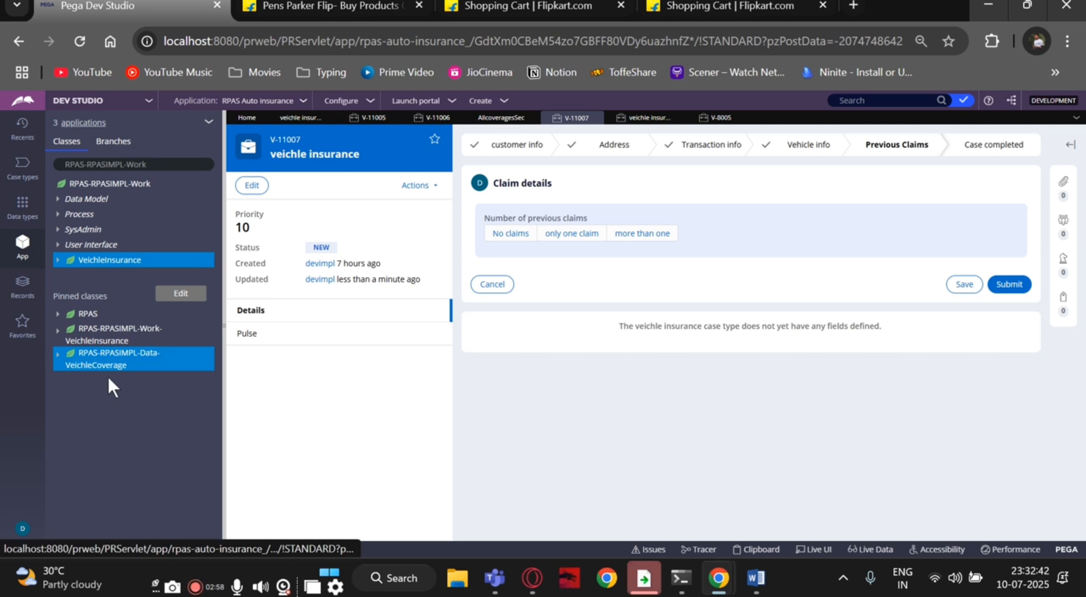
Create a property labelled Selectedcoveragespaelist in the RPAS-RPASIMPL-Work-VeichleInsurance class and open its rule form.
{"action": "right_click", "coordinate": [101, 342]}
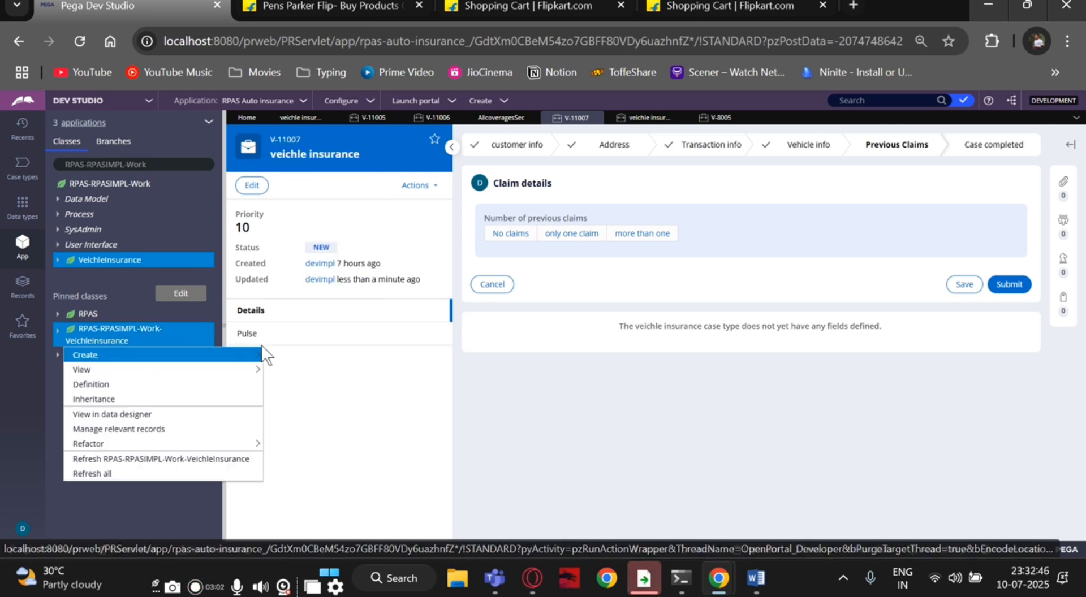
{"action": "mouse_move", "coordinate": [221, 359]}
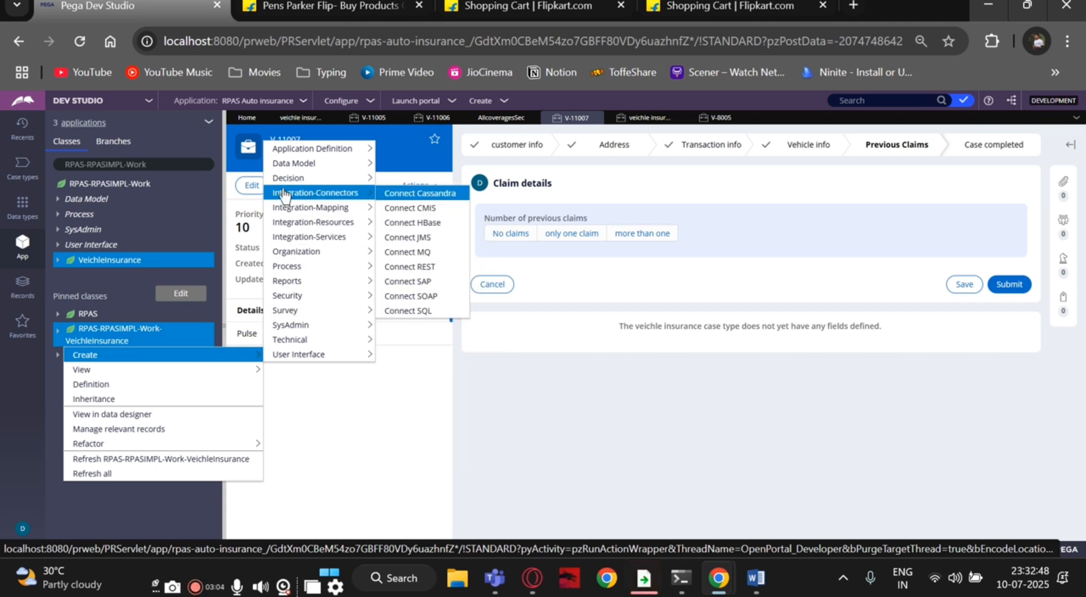
{"action": "mouse_move", "coordinate": [286, 180]}
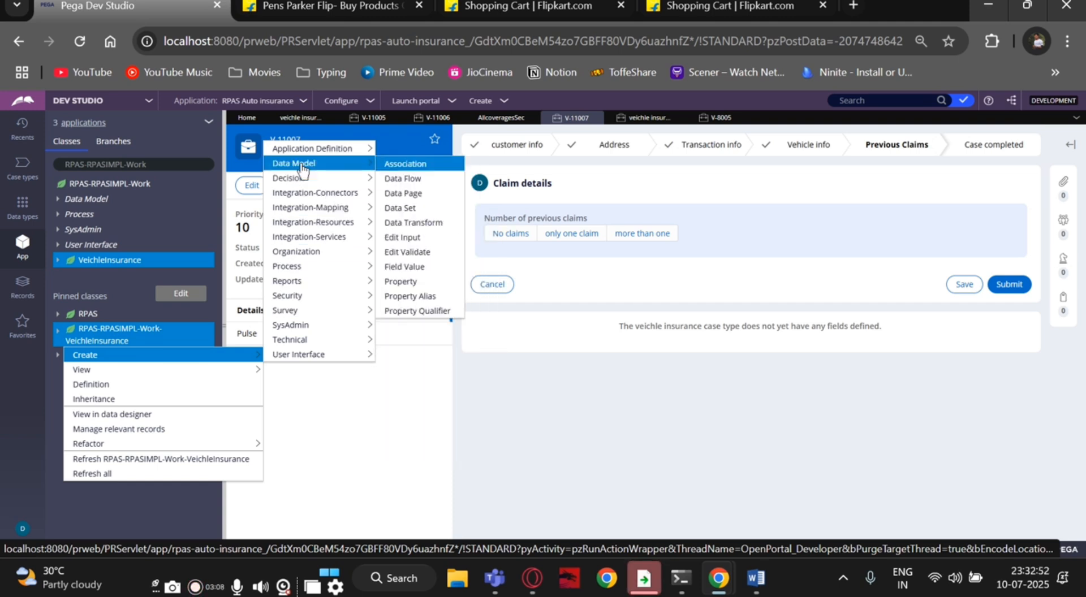
{"action": "left_click", "coordinate": [388, 284]}
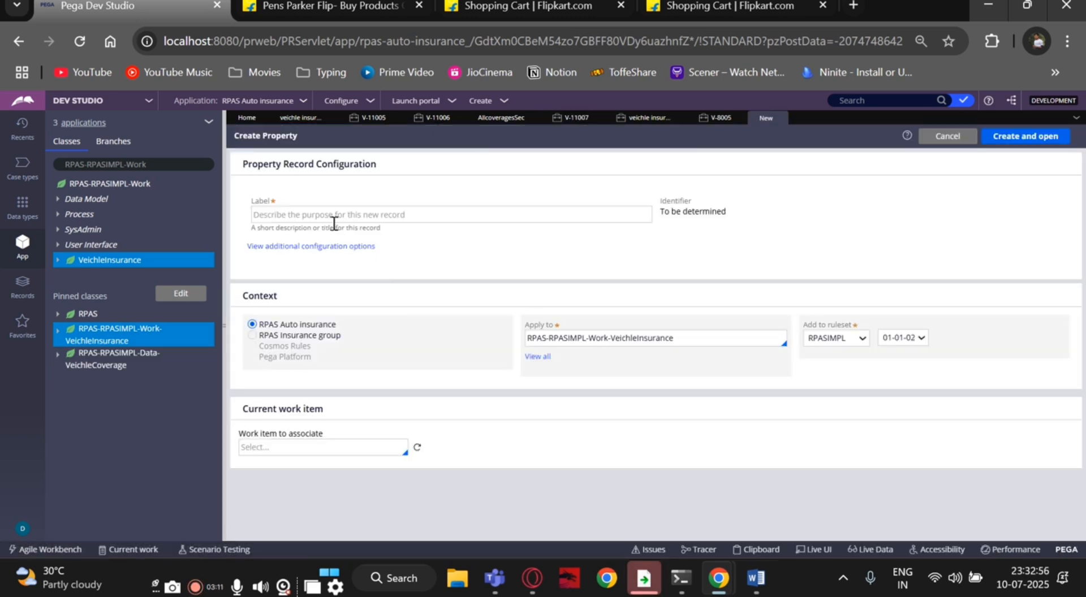
{"action": "left_click", "coordinate": [331, 215]}
{"action": "type", "text": "Se"}
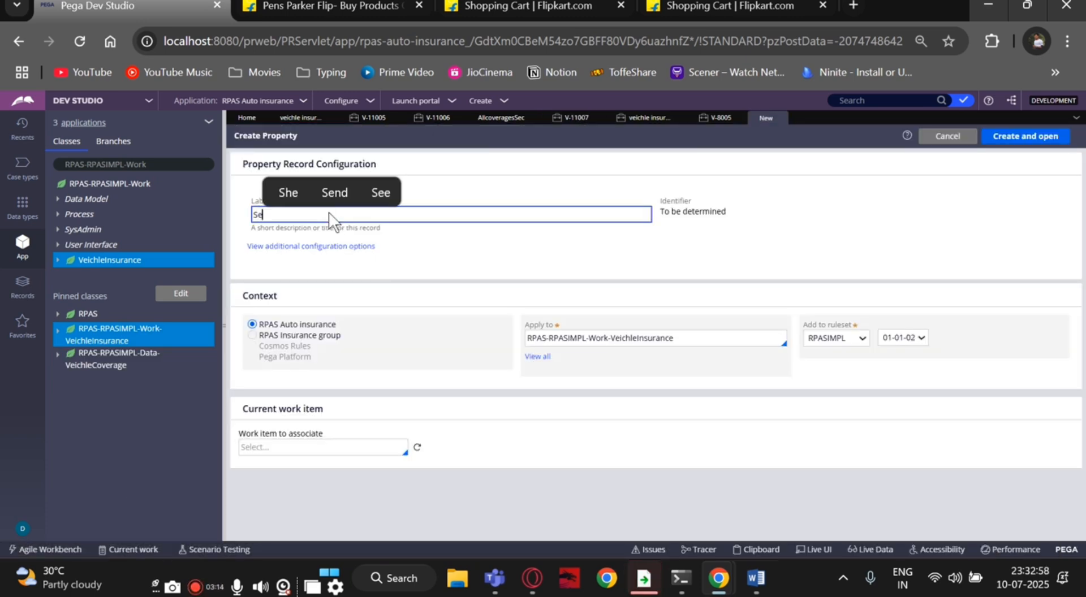
{"action": "type", "text": "lectedcoverages"}
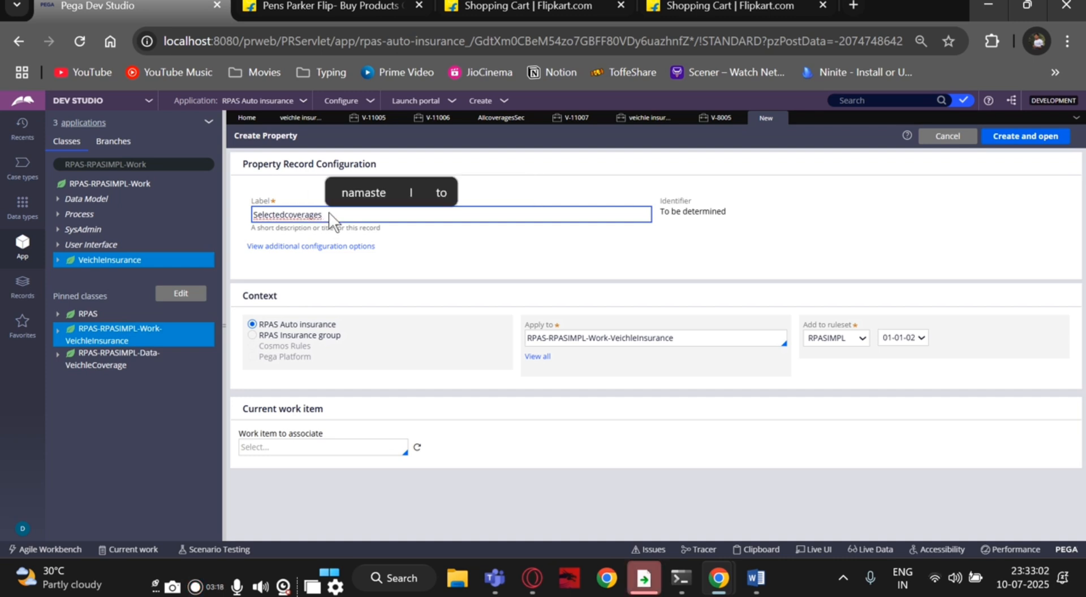
{"action": "key", "text": "BackSpace"}
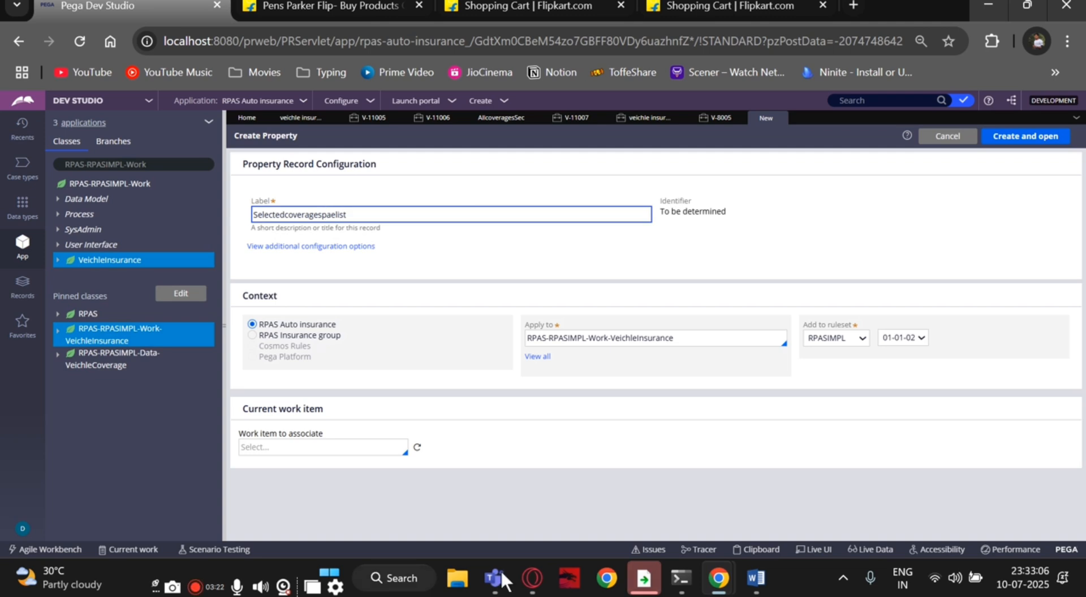
{"action": "left_click", "coordinate": [992, 137]}
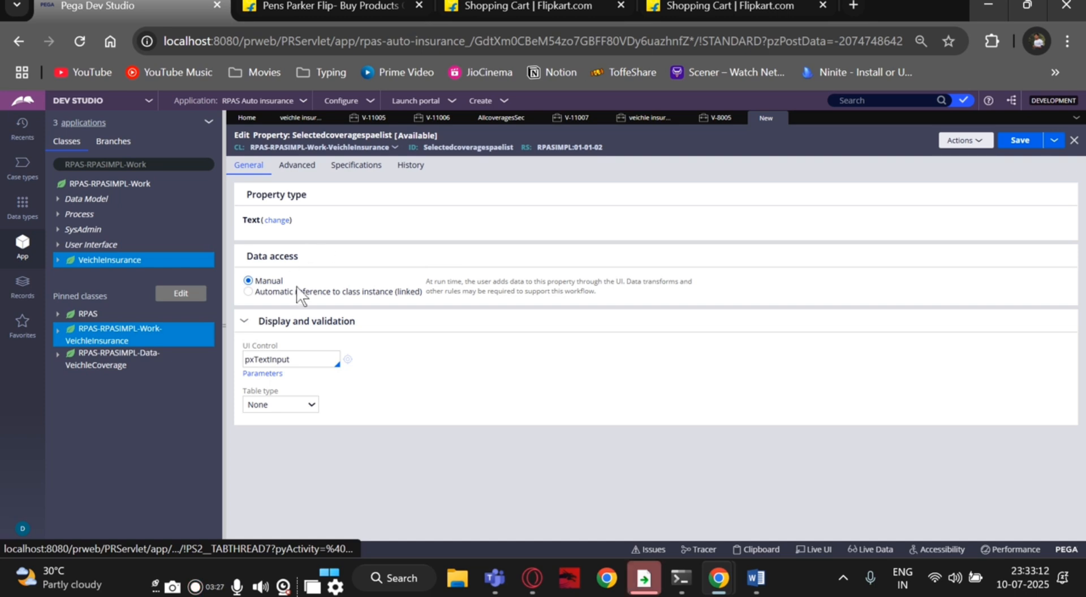
Make the property a Page List with page definition RPAS-RPASIMPL-Data-VeichleCoverage, save it and check it out.
{"action": "left_click", "coordinate": [279, 221]}
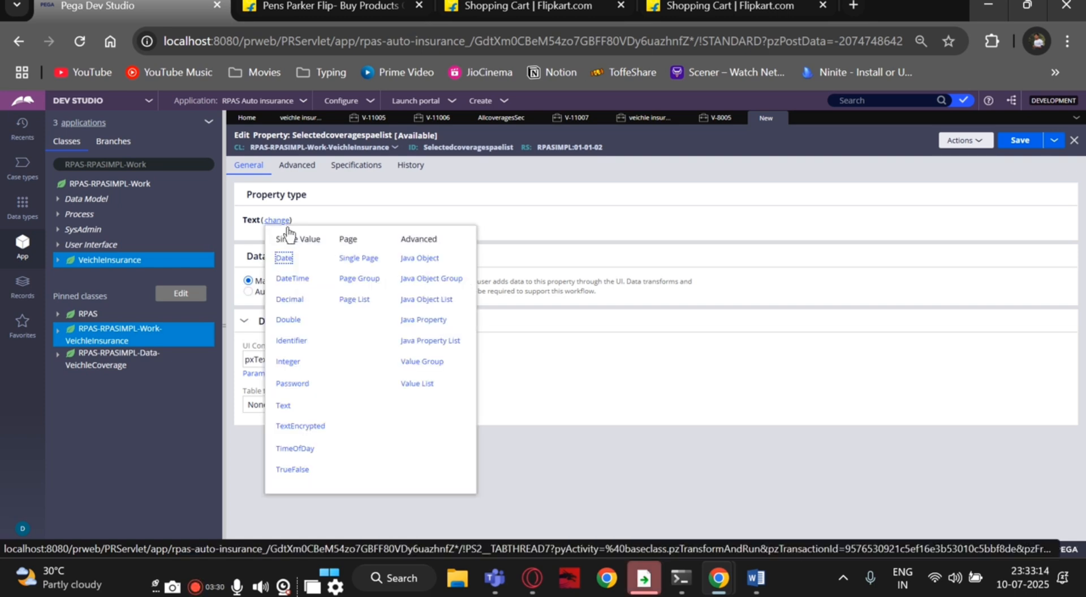
{"action": "left_click", "coordinate": [347, 300]}
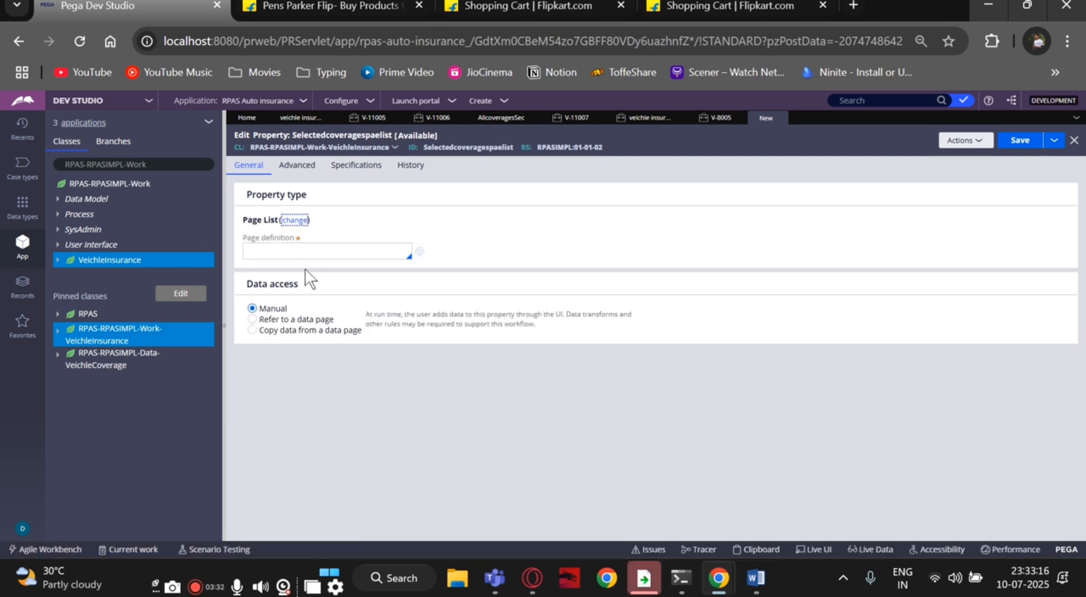
{"action": "left_click", "coordinate": [294, 251]}
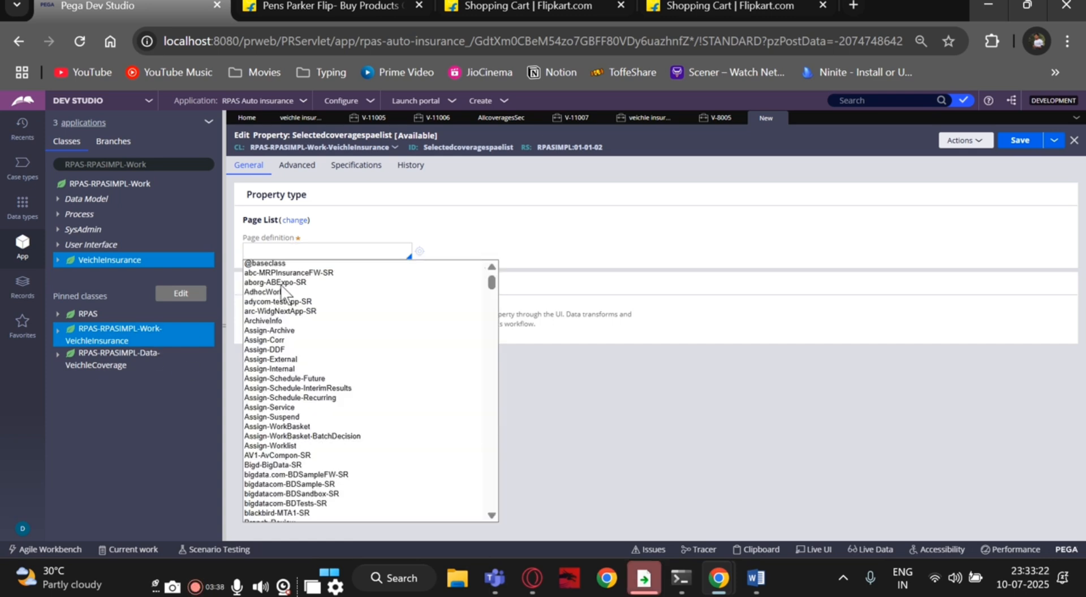
{"action": "type", "text": "rpas-"}
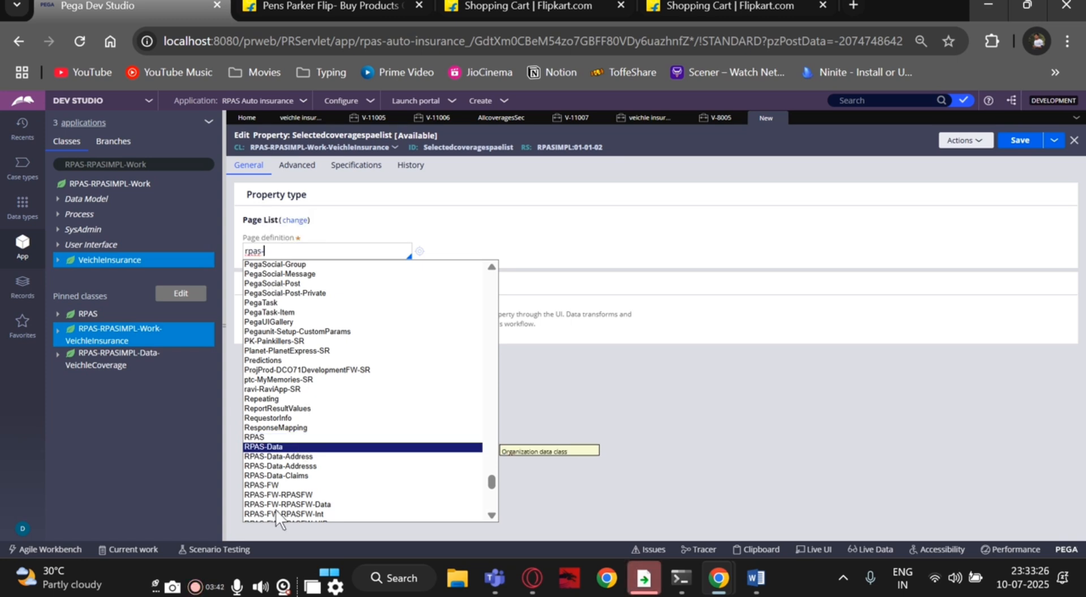
{"action": "scroll", "coordinate": [276, 510], "scroll_direction": "down", "scroll_amount": 3}
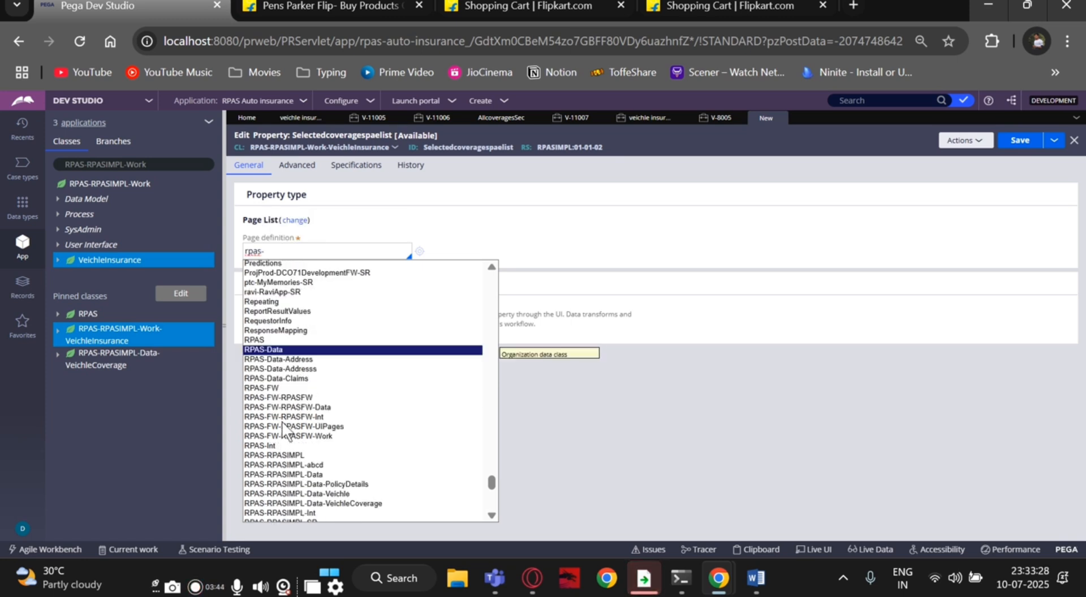
{"action": "left_click", "coordinate": [299, 501]}
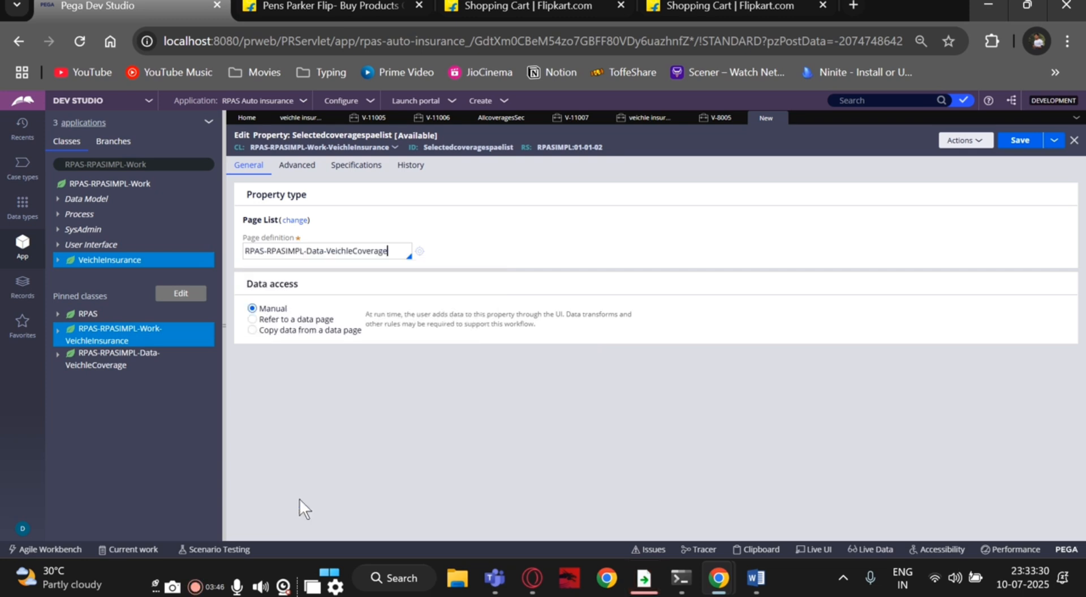
{"action": "left_click", "coordinate": [1036, 144]}
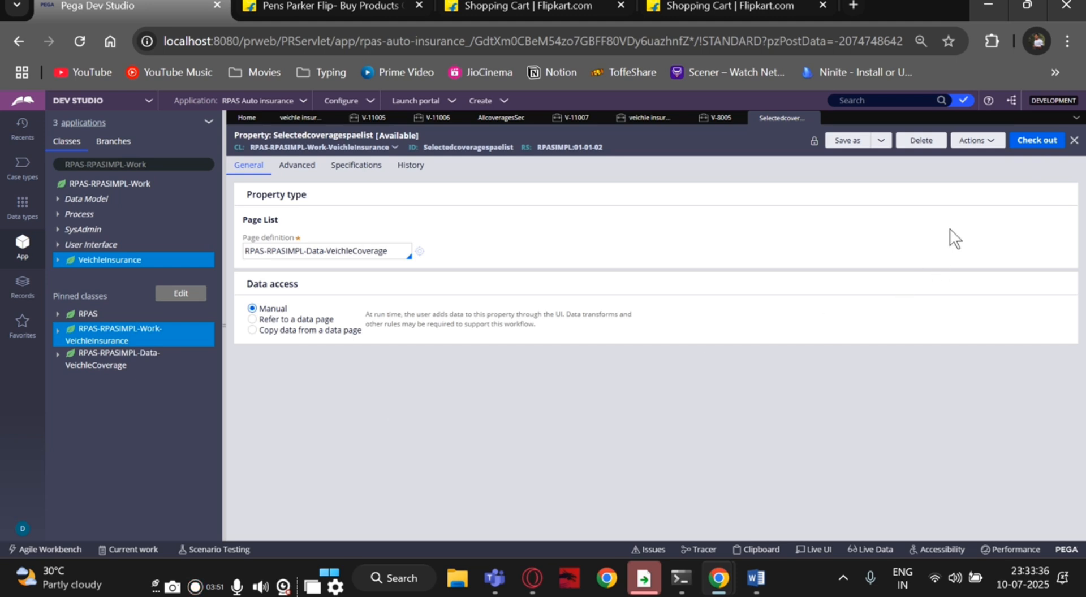
{"action": "left_click", "coordinate": [1030, 146]}
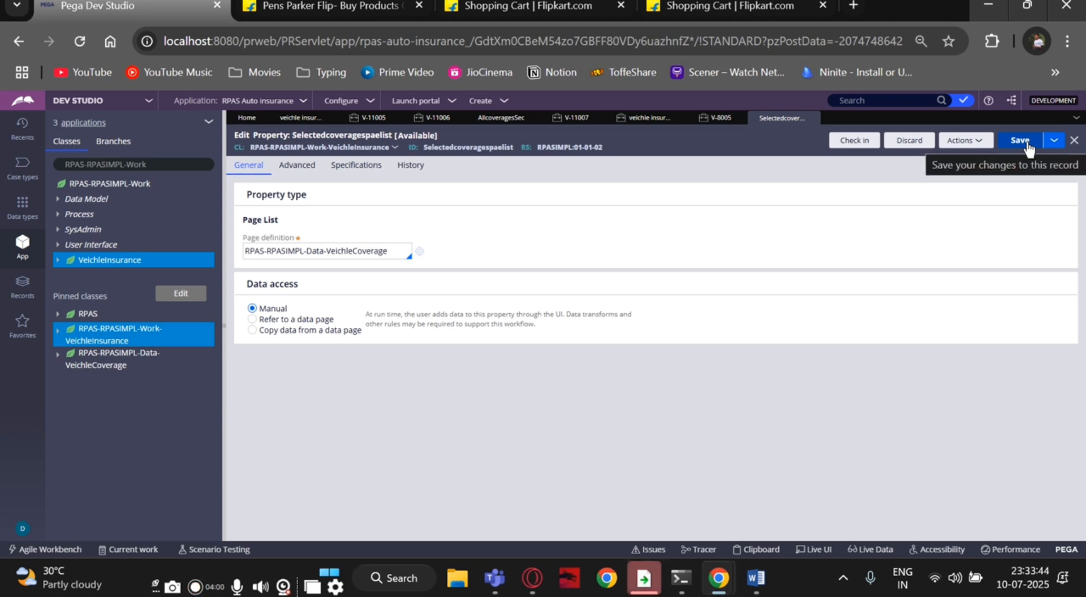
{"action": "left_click", "coordinate": [1021, 141]}
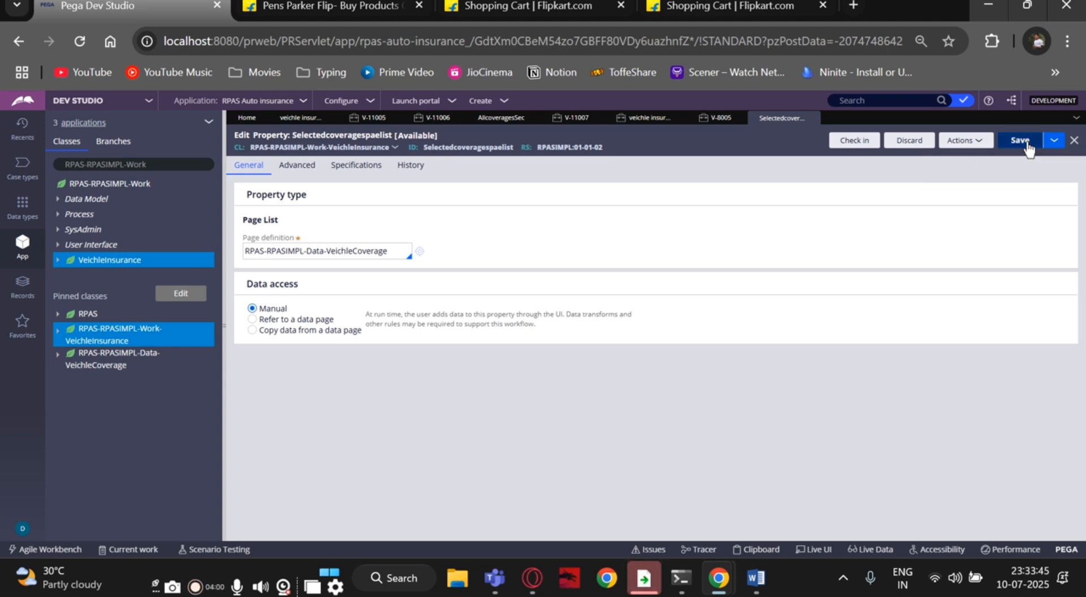
Refresh the class explorer and expand the Selectedcoveragespaelist property in the data model of RPAS-RPASIMPL-Work-VeichleInsurance to inspect its fields.
{"action": "right_click", "coordinate": [68, 335]}
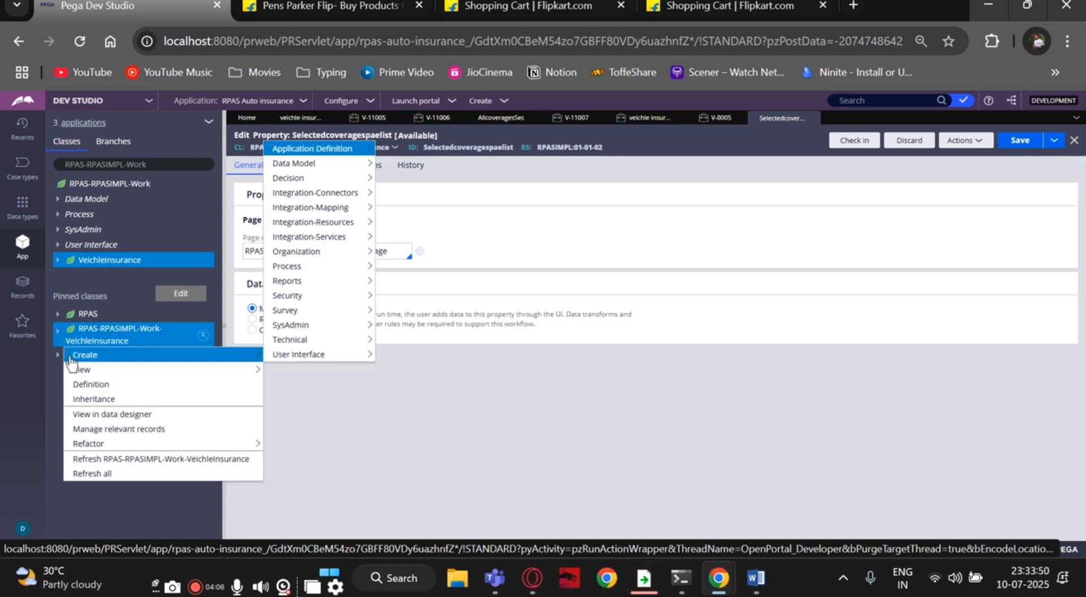
{"action": "left_click", "coordinate": [80, 467]}
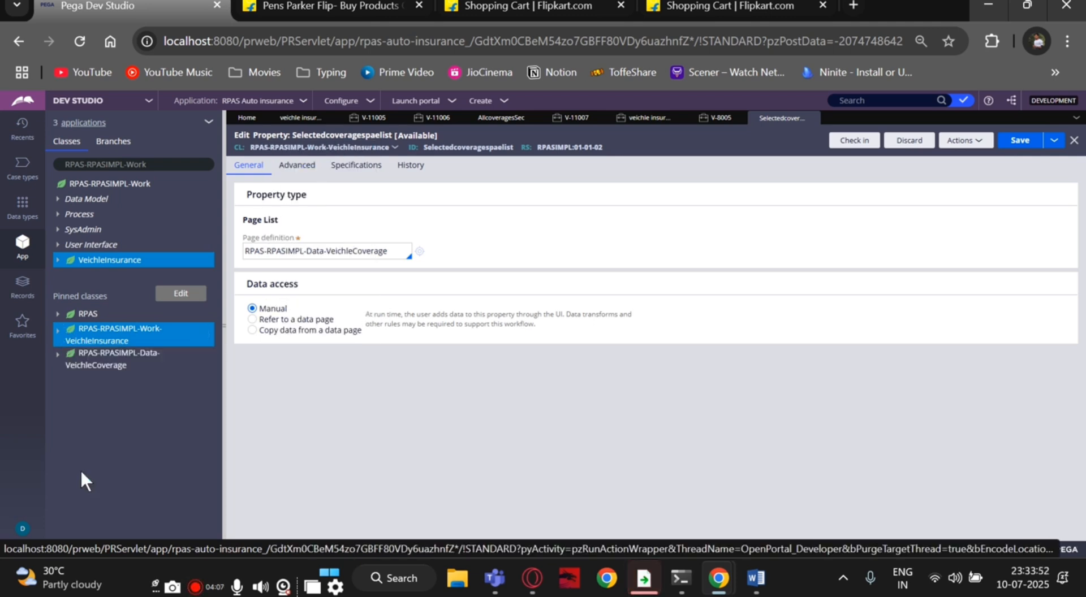
{"action": "left_click", "coordinate": [61, 335]}
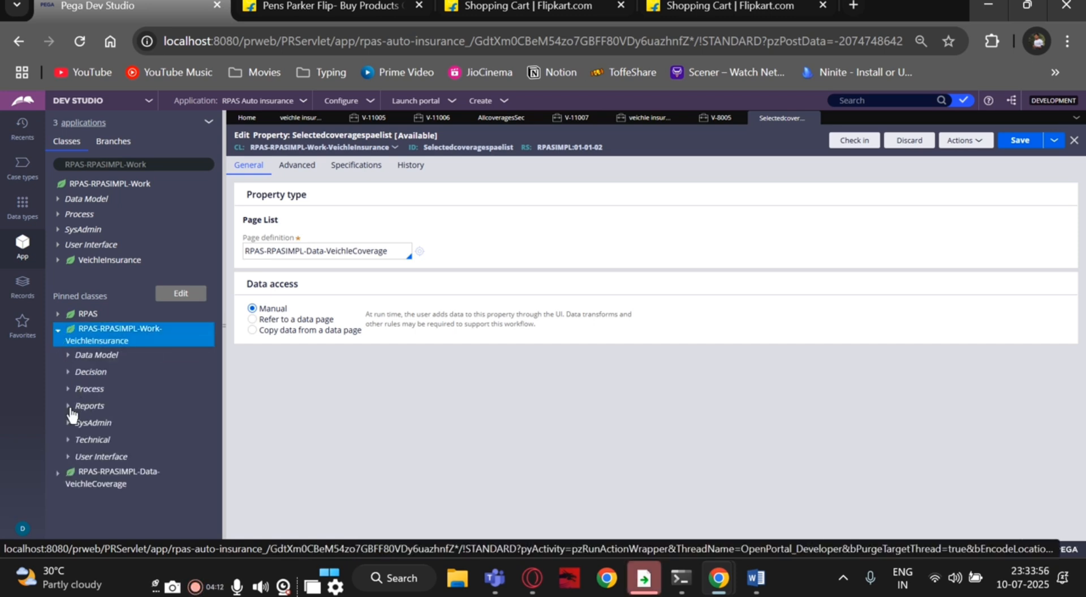
{"action": "left_click", "coordinate": [73, 357]}
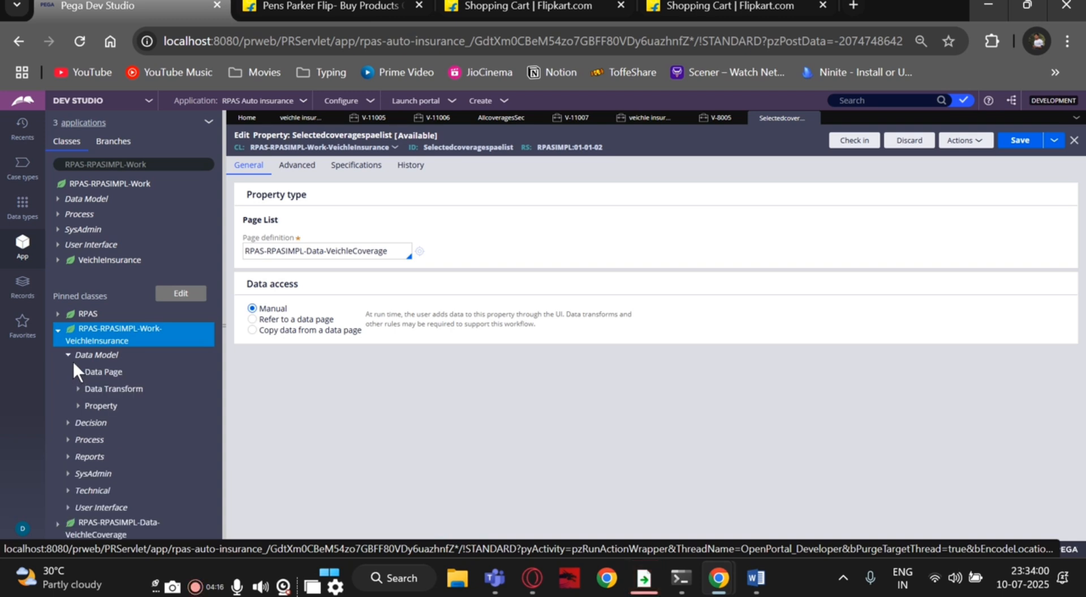
{"action": "left_click", "coordinate": [80, 409]}
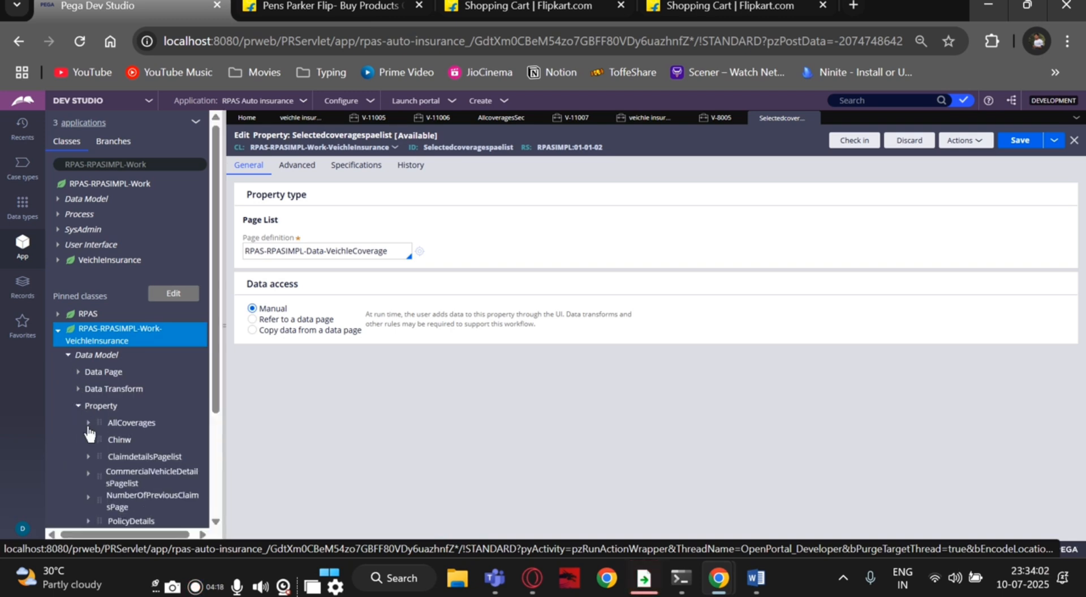
{"action": "scroll", "coordinate": [90, 431], "scroll_direction": "down", "scroll_amount": 3}
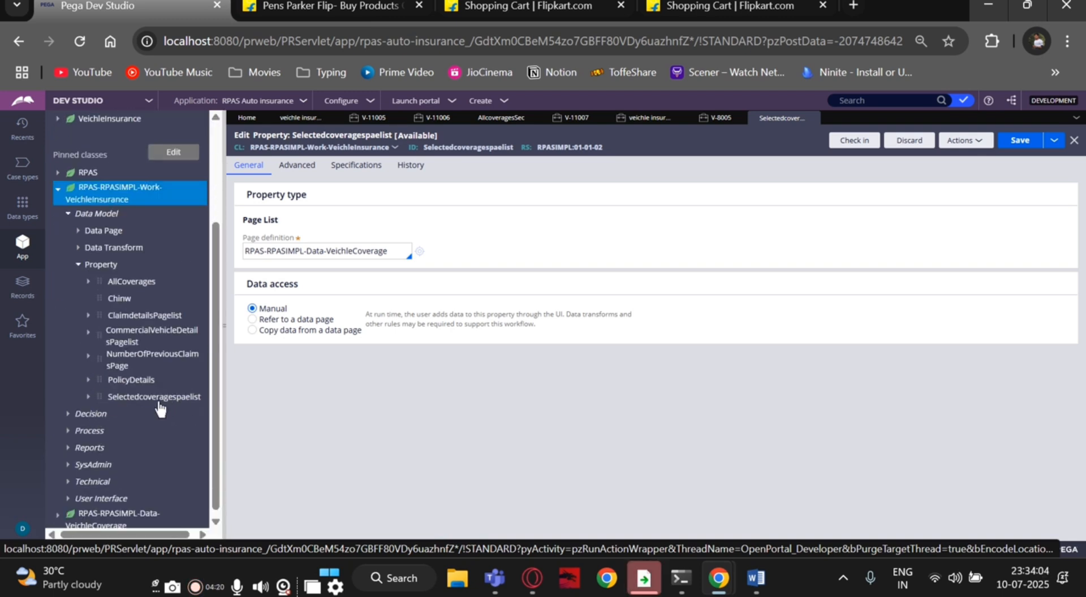
{"action": "left_click", "coordinate": [84, 398]}
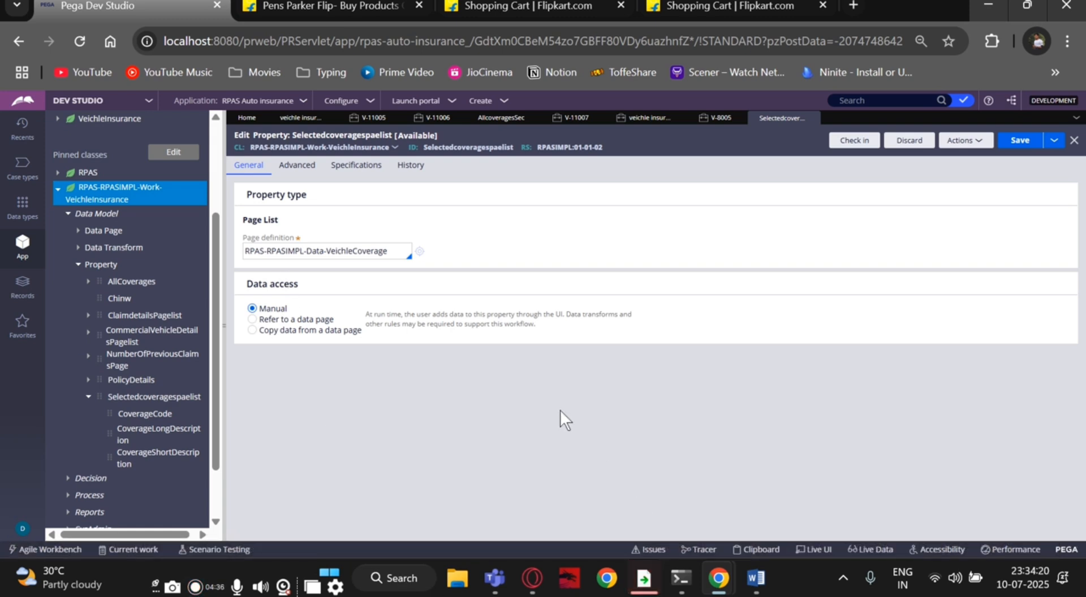
Create a section labelled SelectedcoveragesSec in the RPAS-RPASIMPL-Work-VeichleInsurance class and open its rule form.
{"action": "right_click", "coordinate": [100, 198]}
{"action": "mouse_move", "coordinate": [103, 223]}
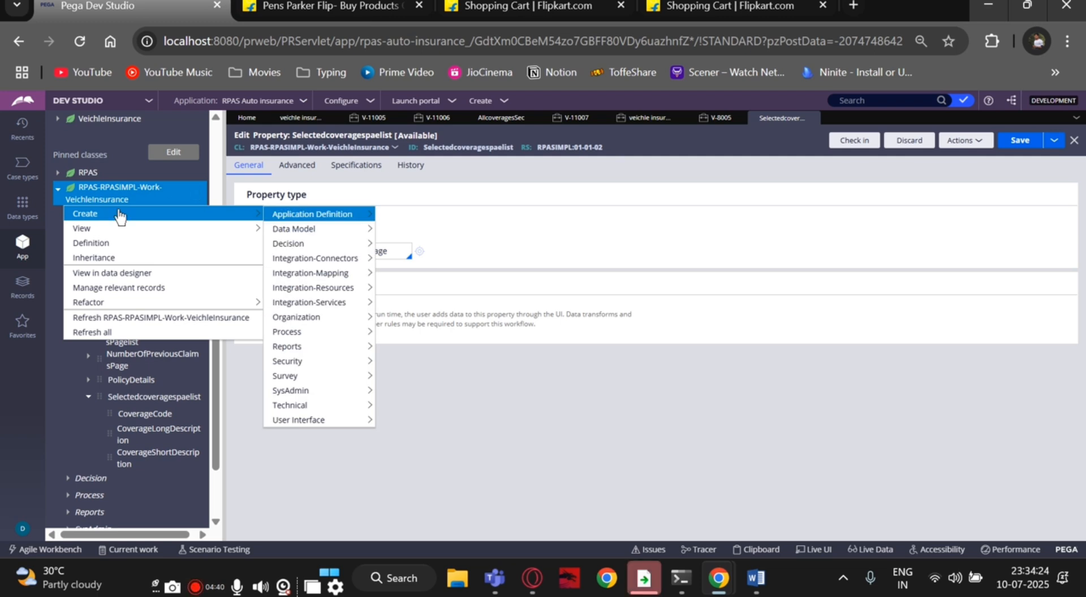
{"action": "mouse_move", "coordinate": [285, 424]}
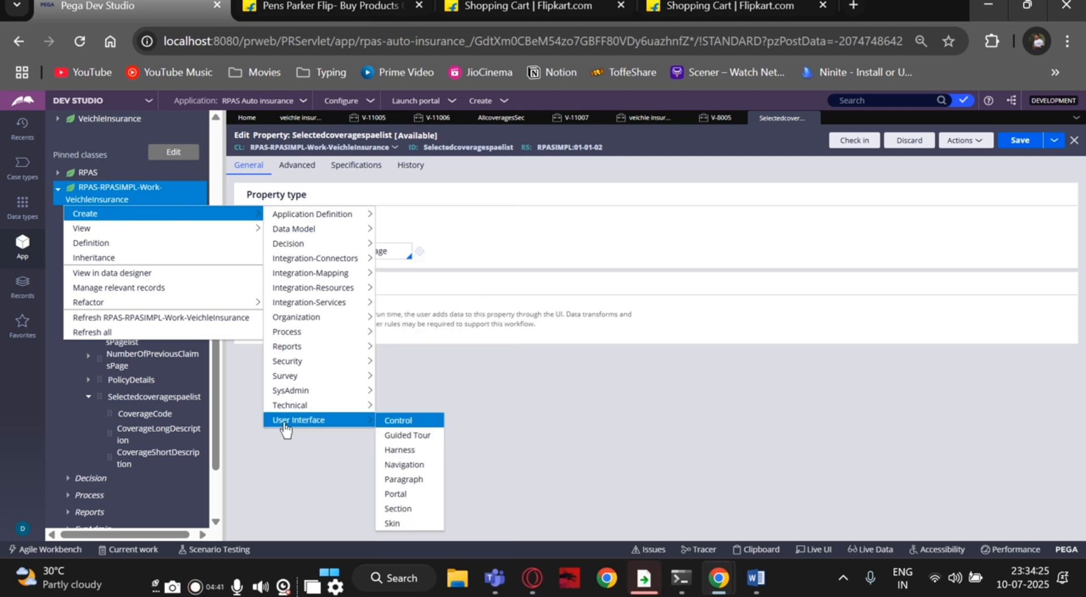
{"action": "left_click", "coordinate": [411, 504]}
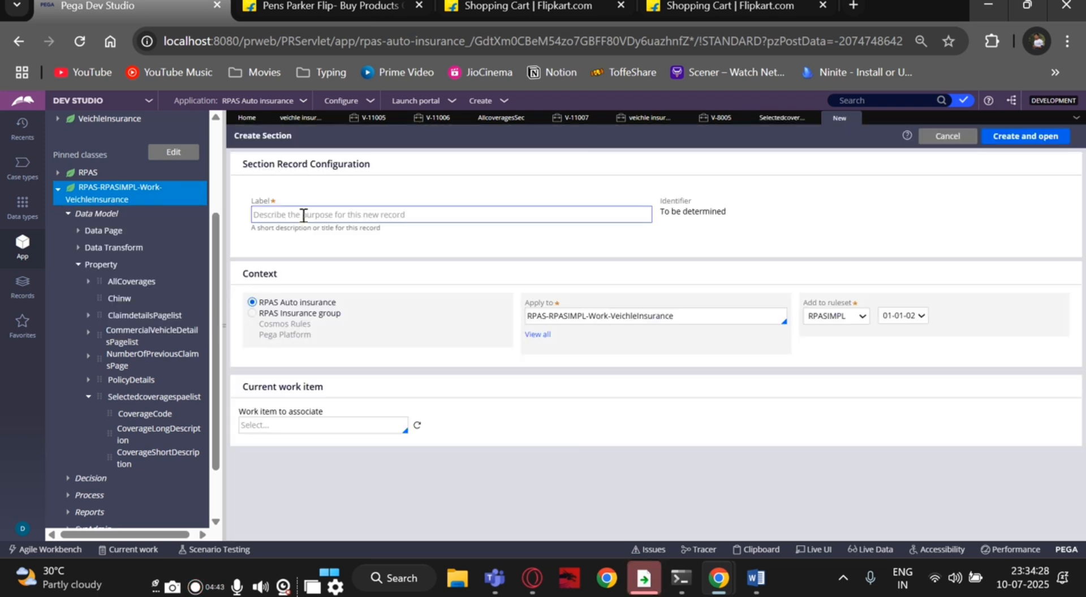
{"action": "left_click", "coordinate": [304, 216]}
{"action": "type", "text": "Selected"}
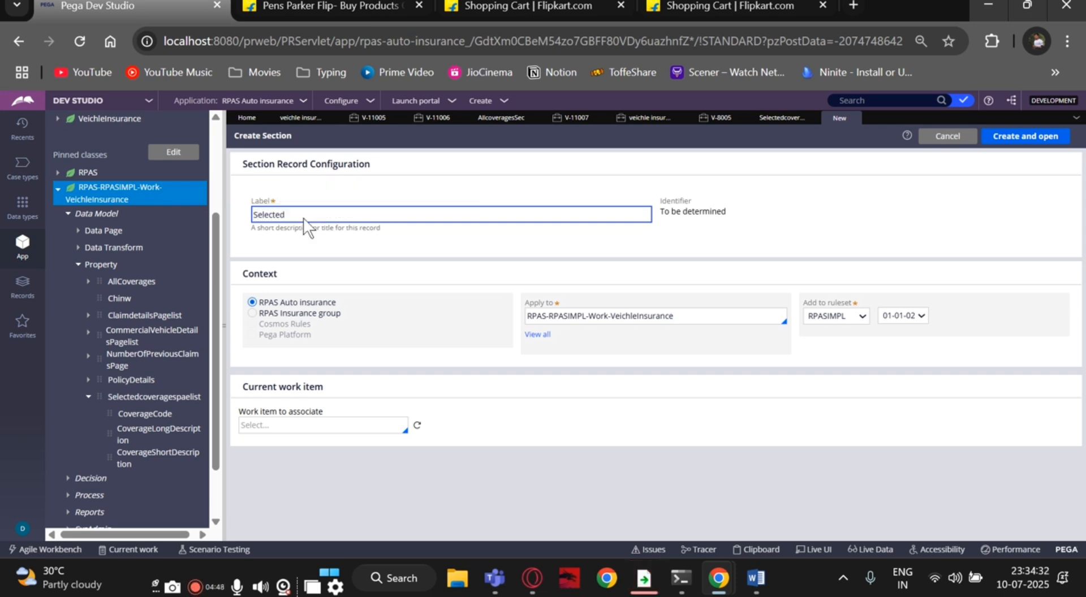
{"action": "type", "text": "coveragesS"}
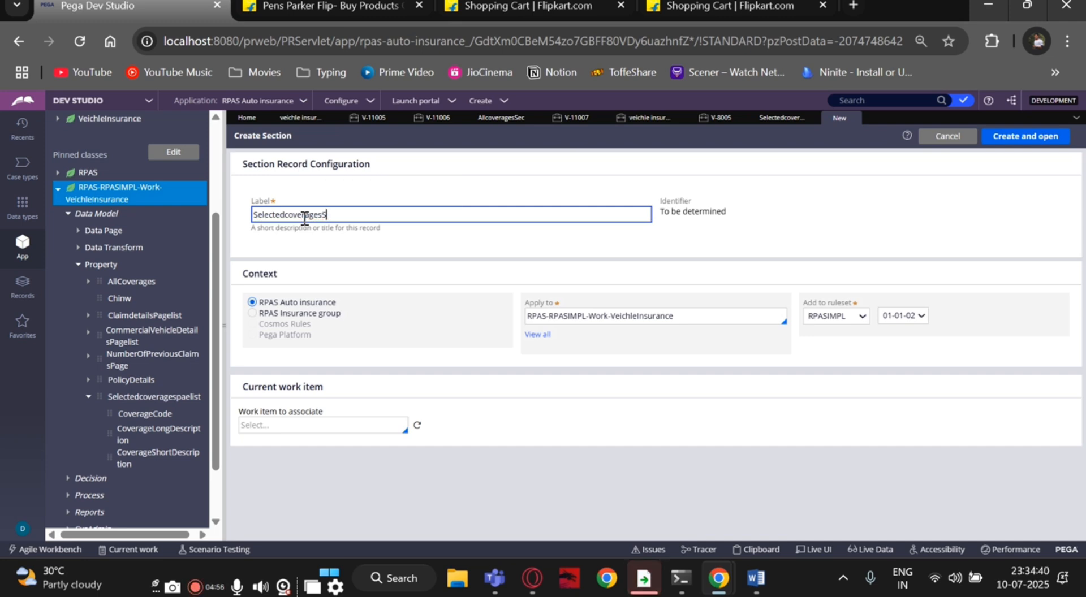
{"action": "type", "text": "ec"}
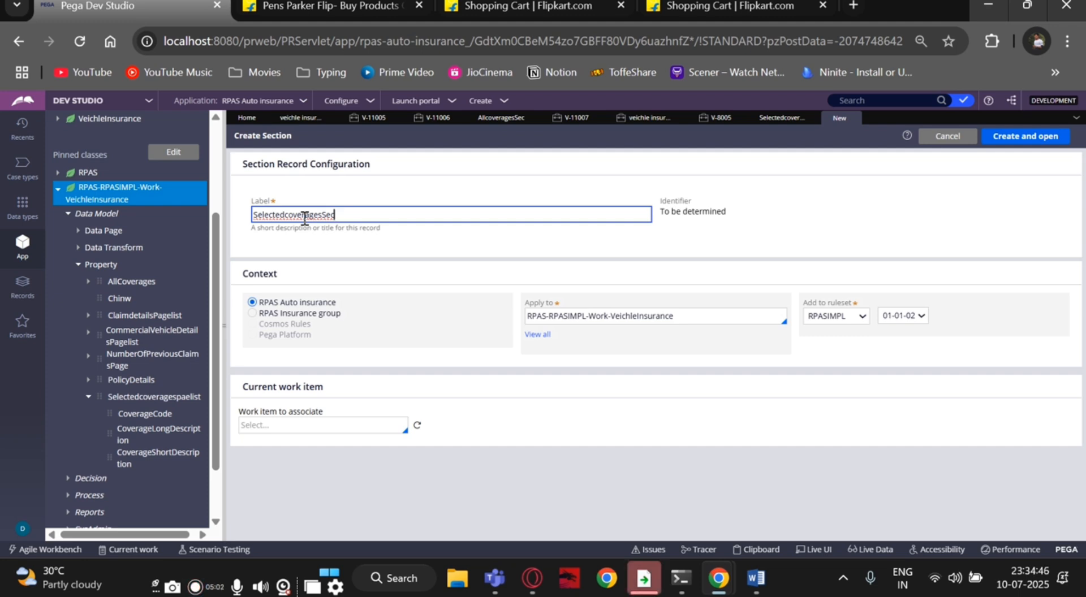
{"action": "left_click", "coordinate": [1034, 141]}
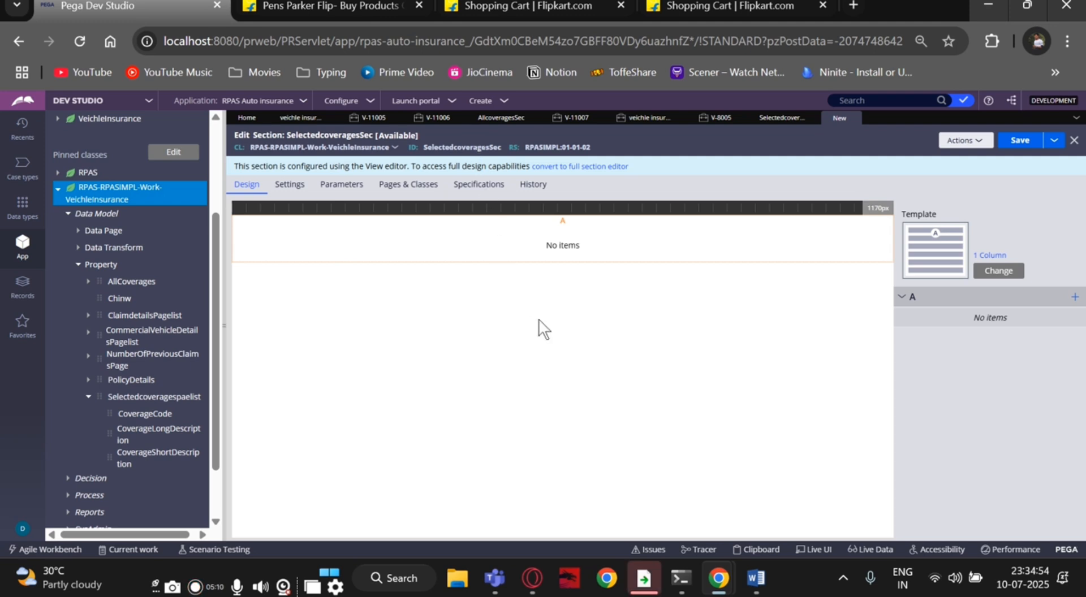
Convert the section to a full section and place a Table inside its stacked dynamic layout.
{"action": "left_click", "coordinate": [542, 167]}
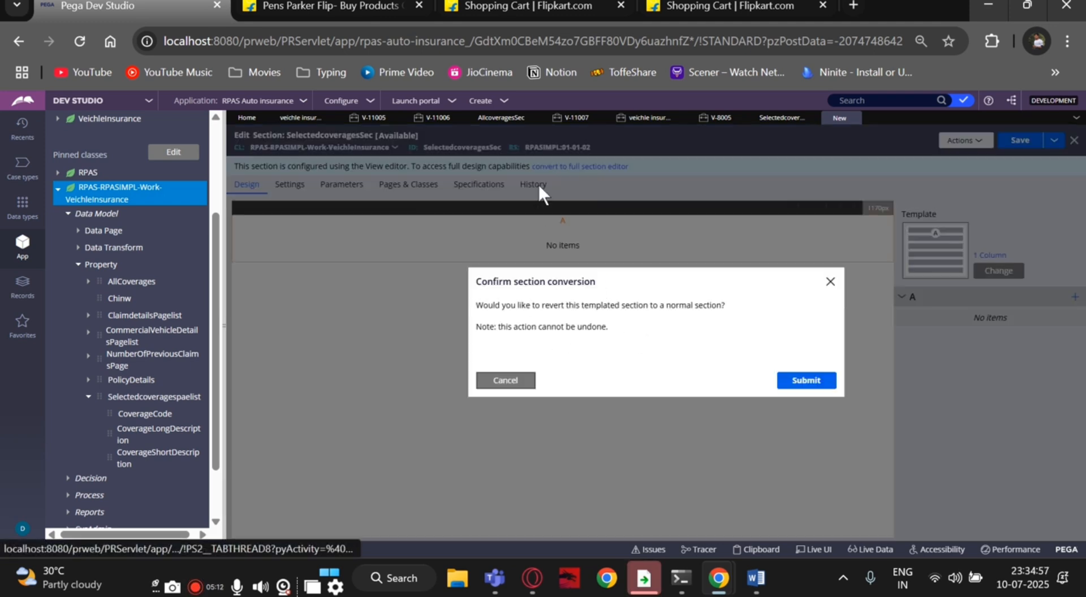
{"action": "left_click", "coordinate": [813, 386]}
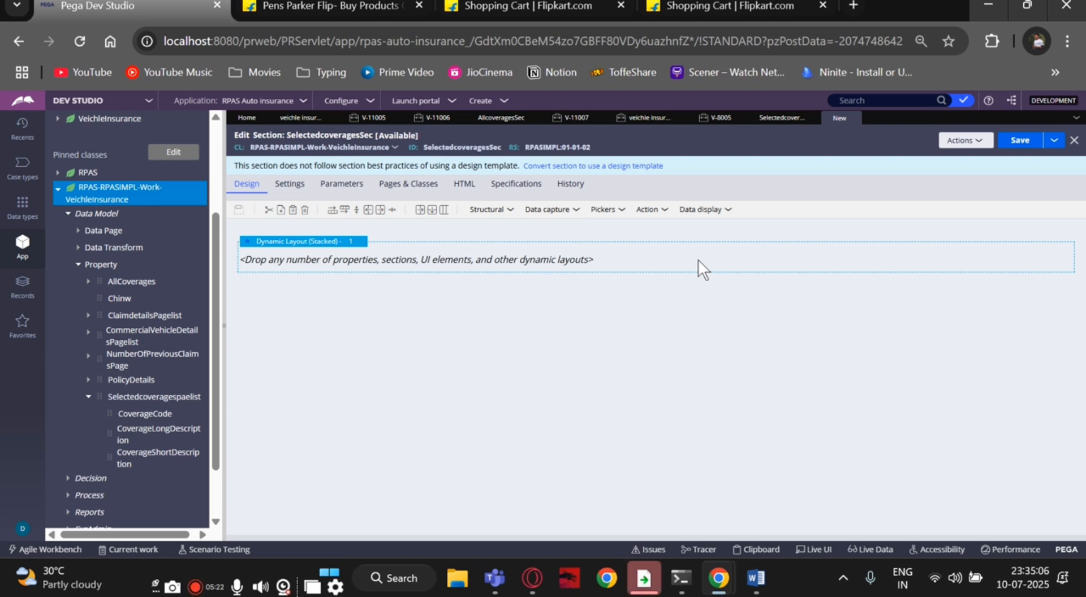
{"action": "left_click", "coordinate": [569, 210]}
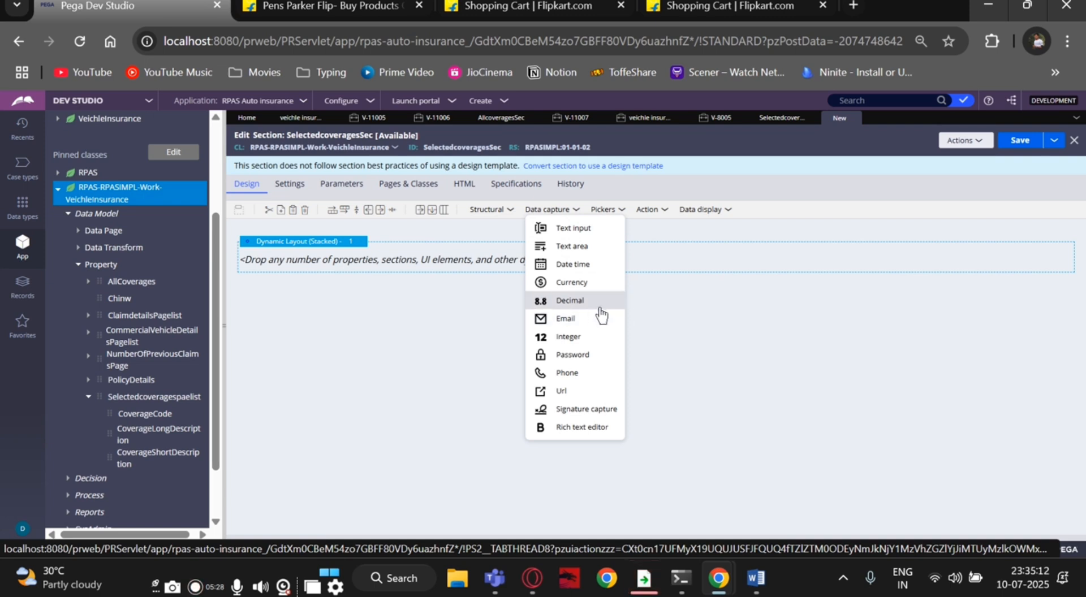
{"action": "left_click", "coordinate": [500, 211]}
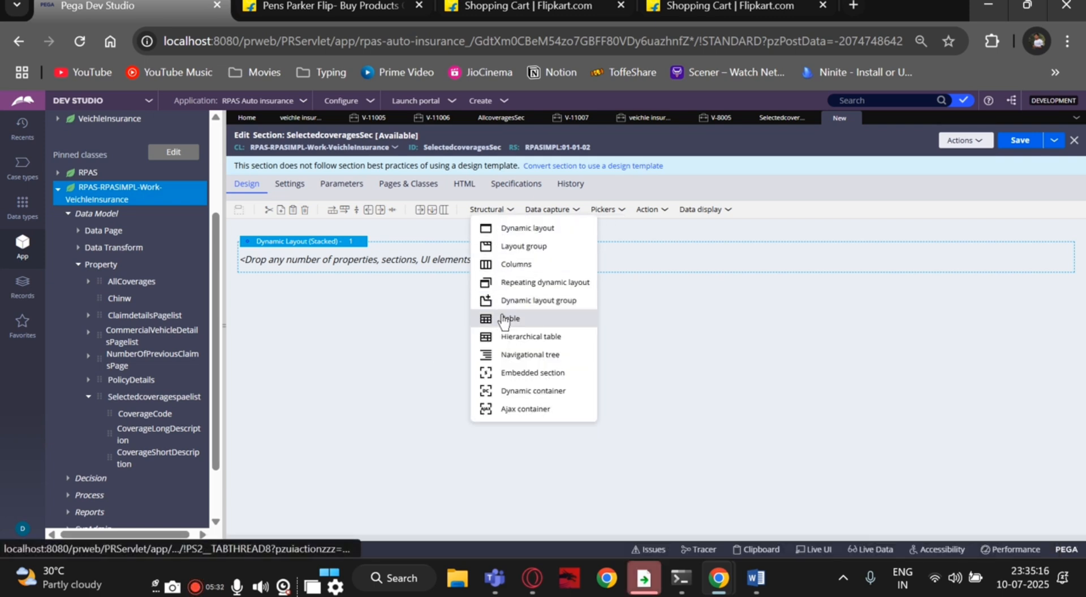
{"action": "left_click_drag", "start_coordinate": [498, 319], "coordinate": [346, 249]}
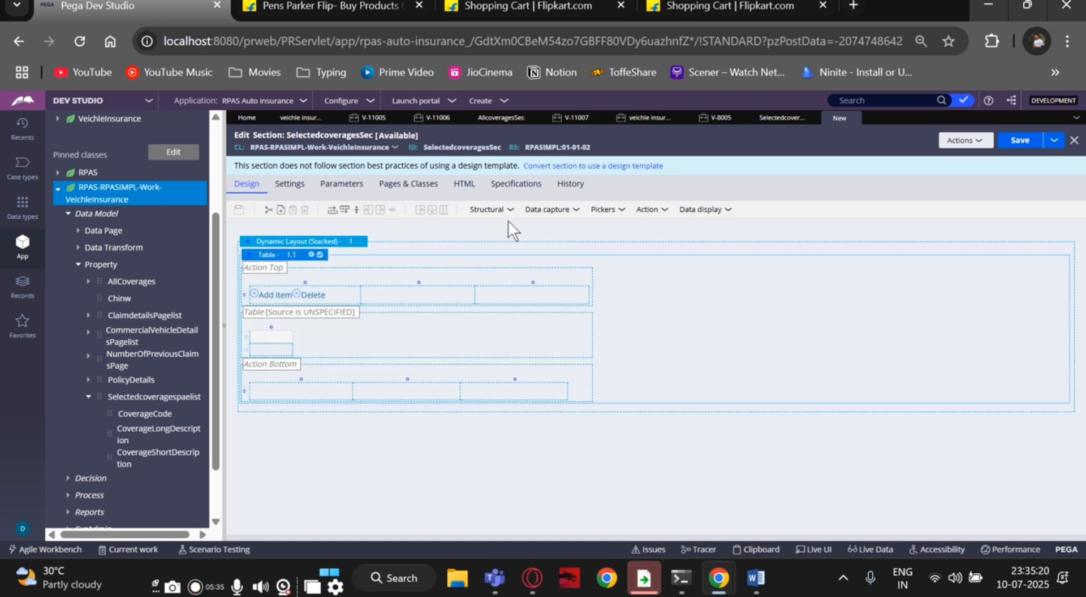
Set the table's container format to Other with the Mobile header format and submit its layout properties.
{"action": "left_click", "coordinate": [310, 254]}
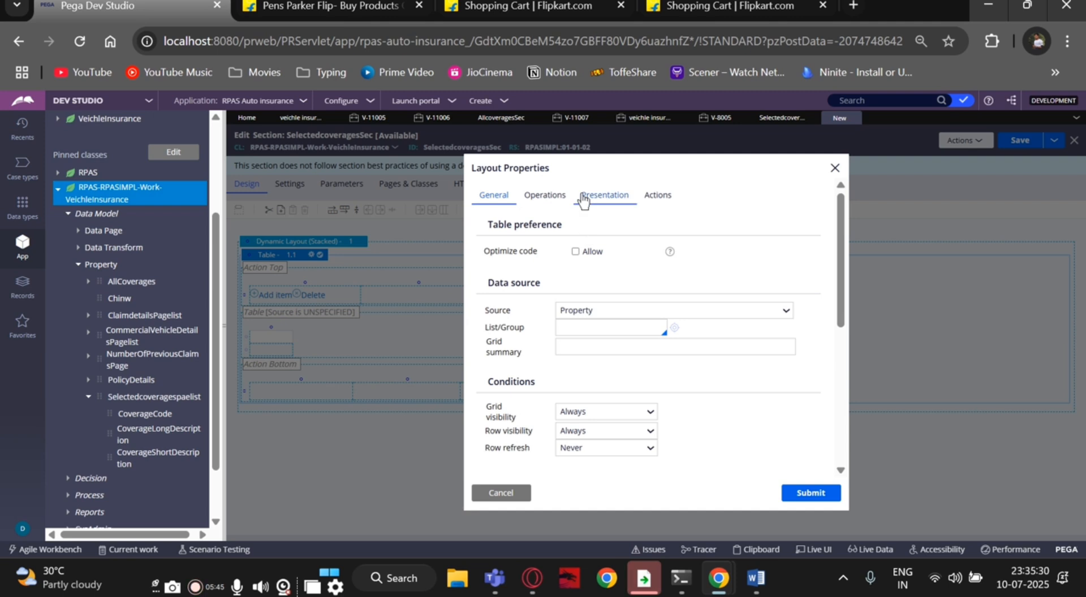
{"action": "left_click", "coordinate": [591, 196]}
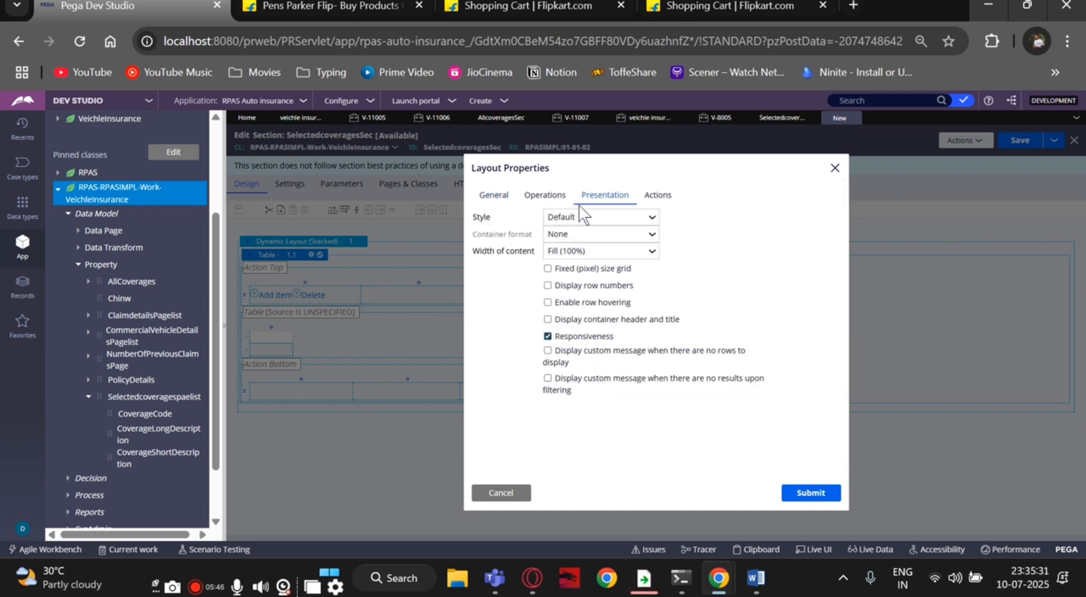
{"action": "left_click", "coordinate": [562, 235]}
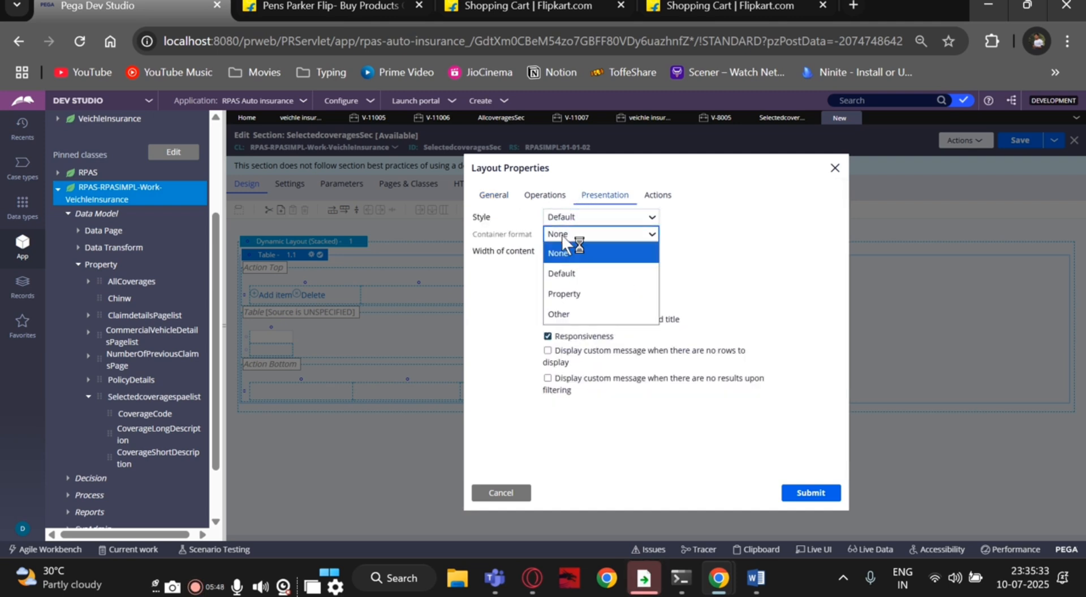
{"action": "left_click", "coordinate": [566, 308]}
{"action": "left_click", "coordinate": [728, 229]}
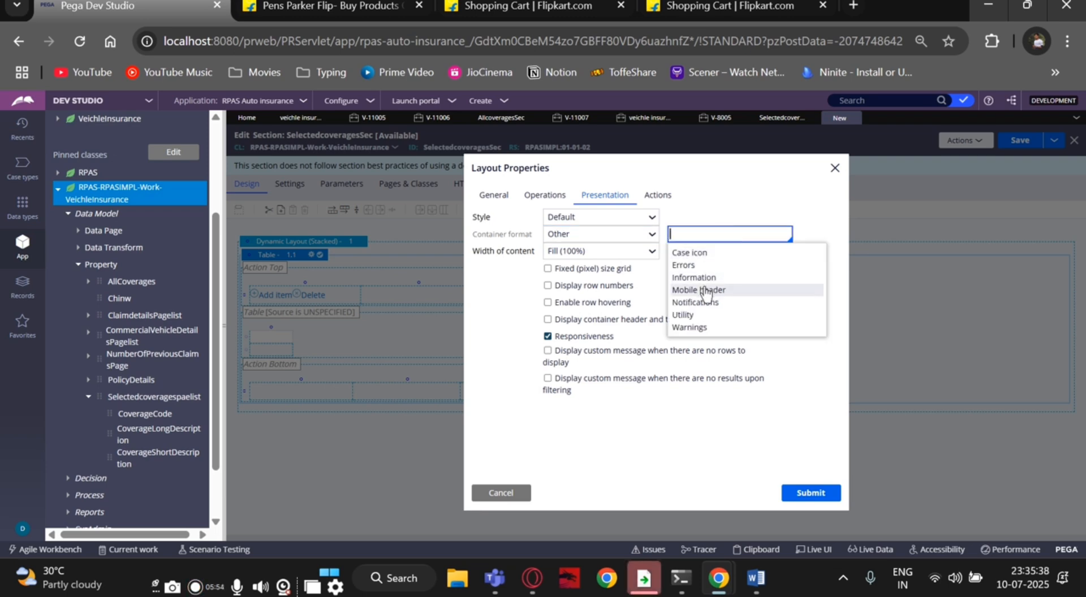
{"action": "left_click", "coordinate": [694, 289]}
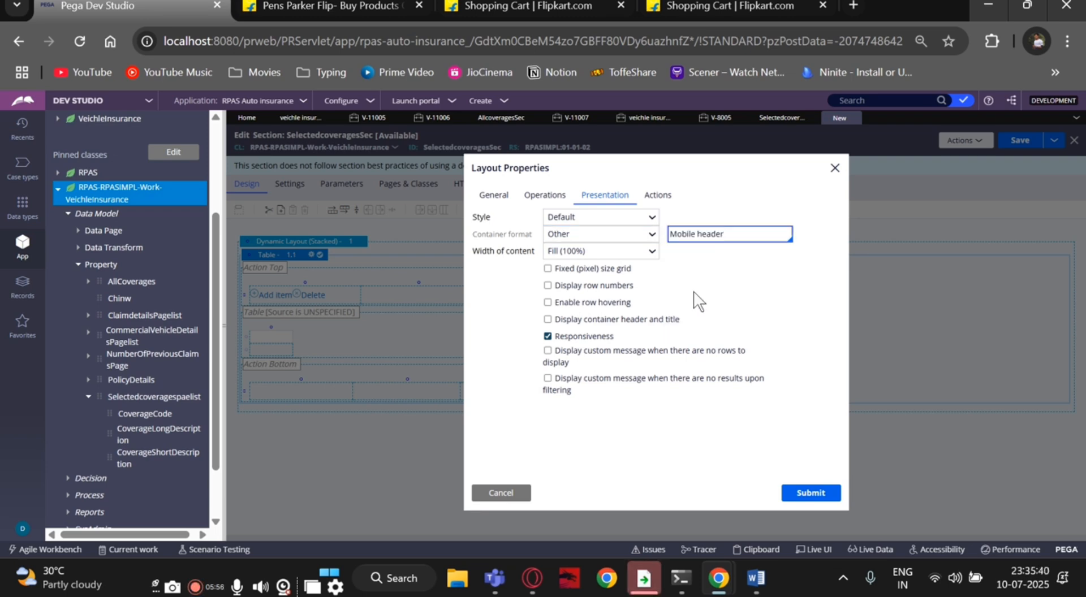
{"action": "left_click", "coordinate": [792, 493]}
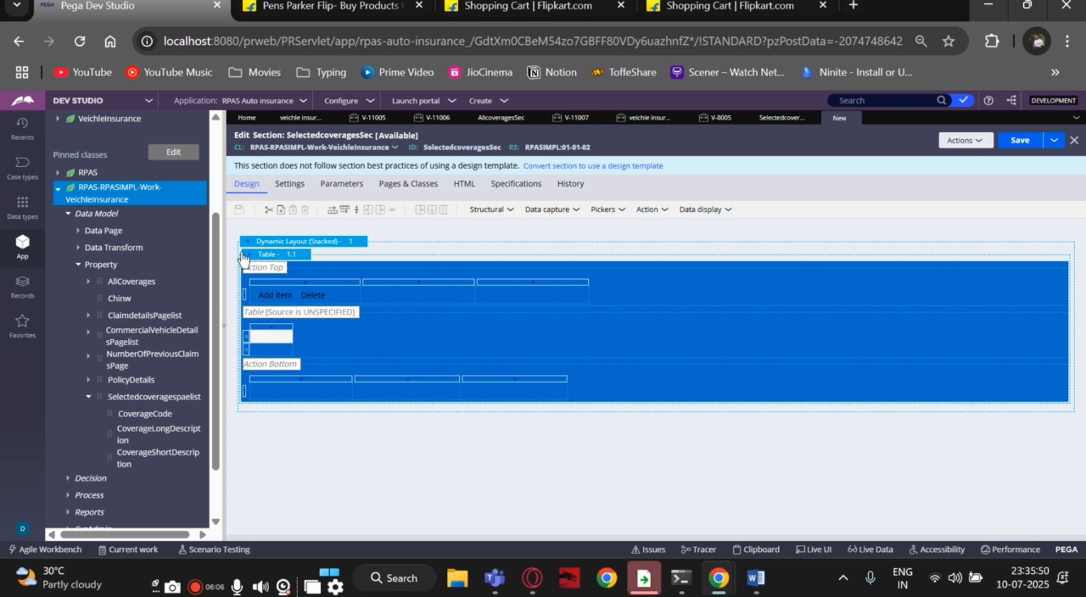
Replace the table's custom container format with Notifications and submit its layout properties.
{"action": "left_click", "coordinate": [301, 255]}
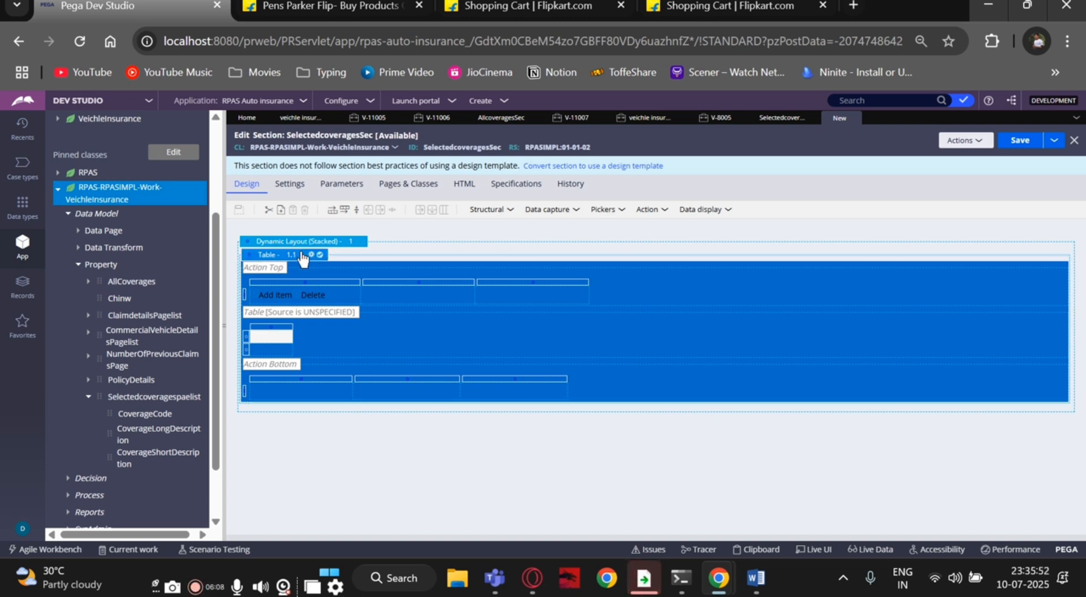
{"action": "left_click", "coordinate": [310, 255]}
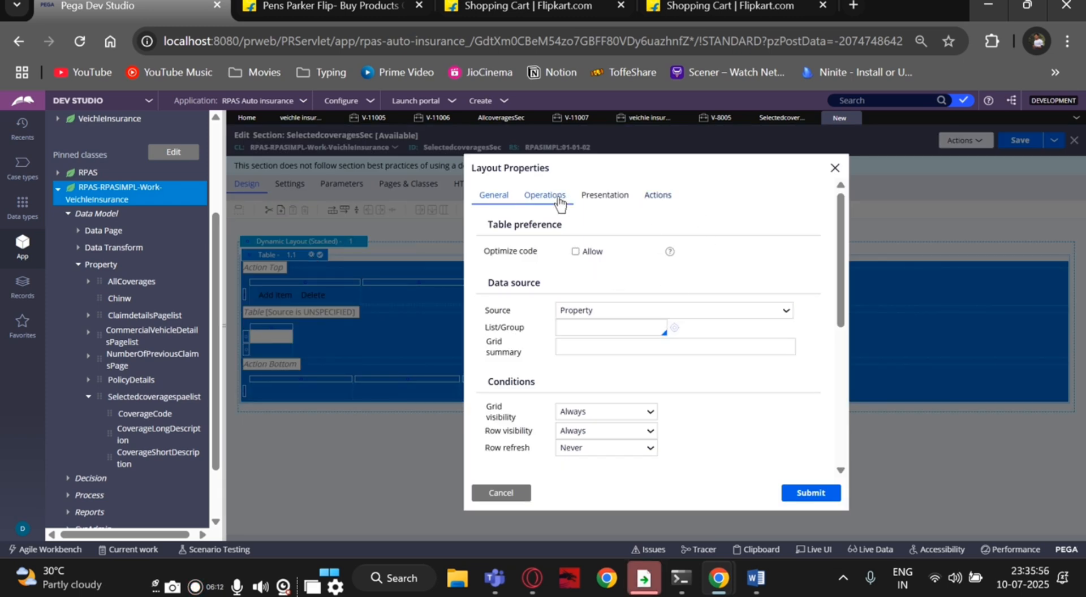
{"action": "left_click", "coordinate": [591, 197]}
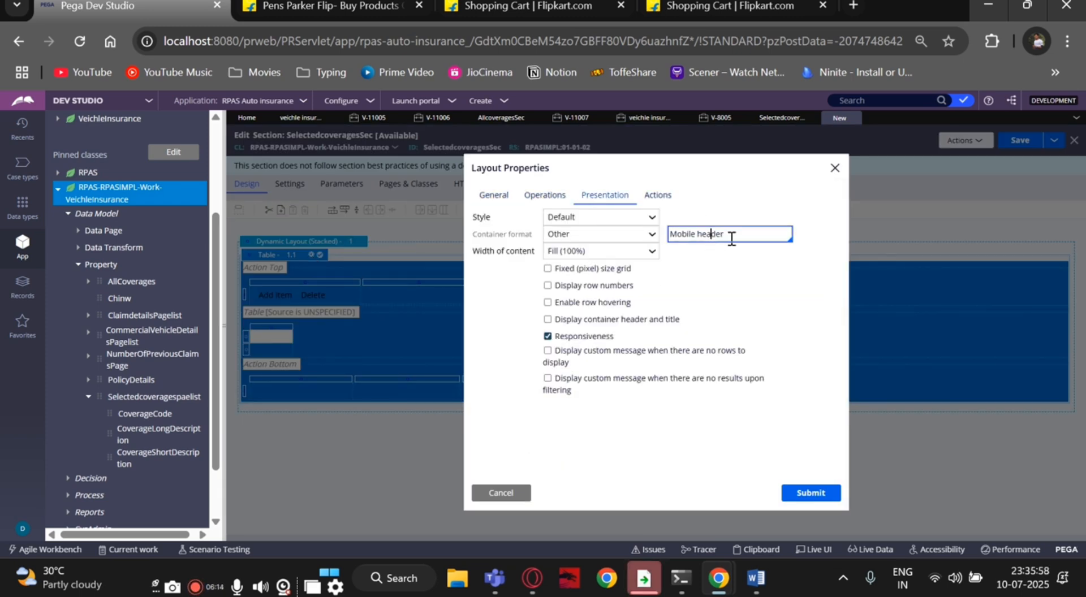
{"action": "left_click_drag", "start_coordinate": [726, 234], "coordinate": [667, 236]}
{"action": "key", "text": "BackSpace"}
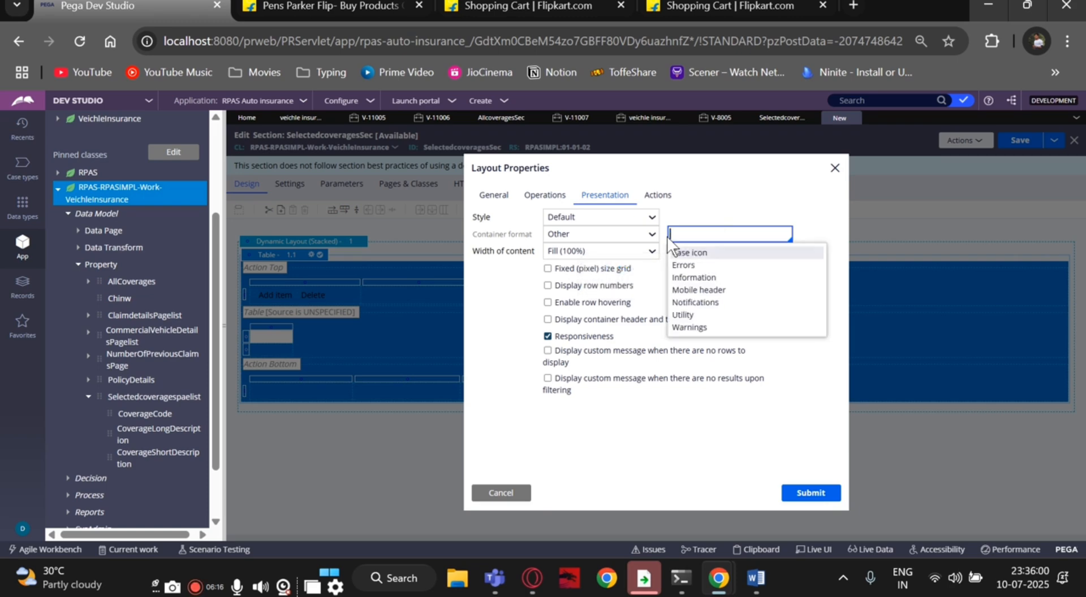
{"action": "left_click", "coordinate": [698, 304]}
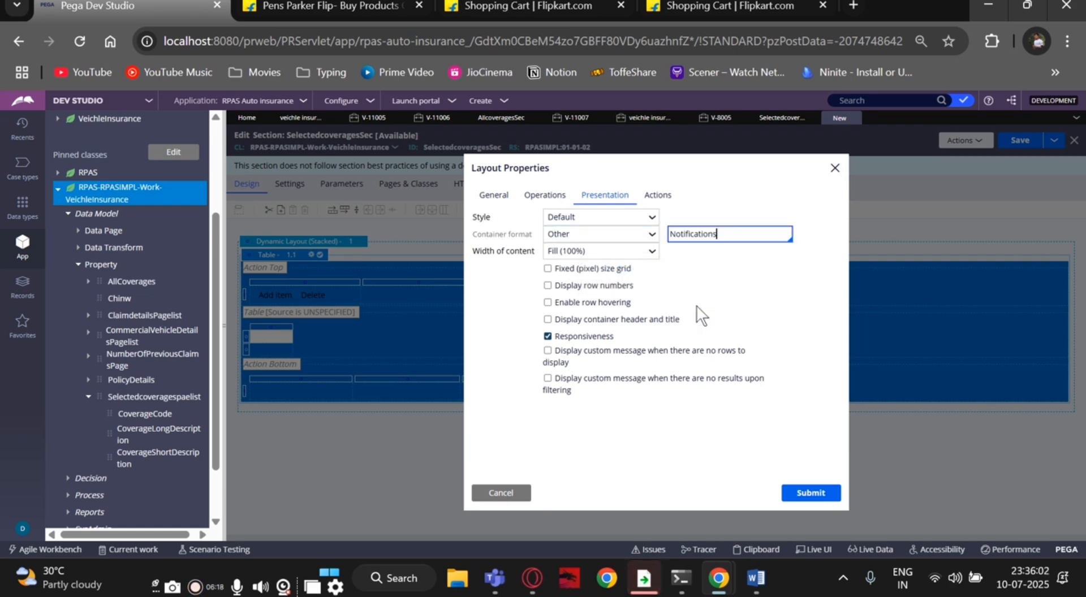
{"action": "left_click", "coordinate": [803, 486]}
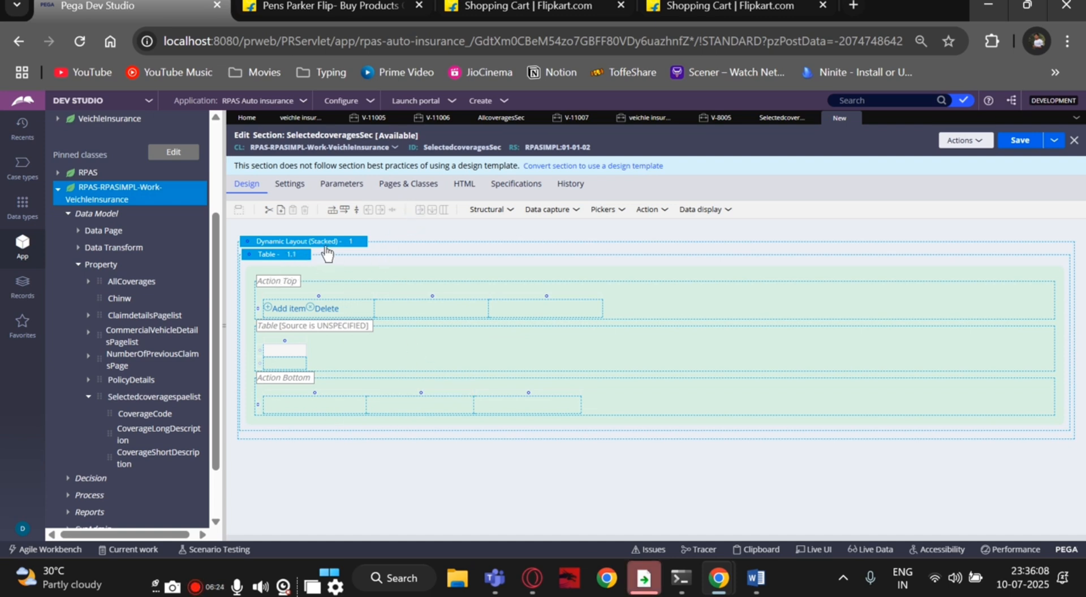
Set the stacked dynamic layout's container format to Other with the Errors format and submit its properties.
{"action": "left_click", "coordinate": [352, 245]}
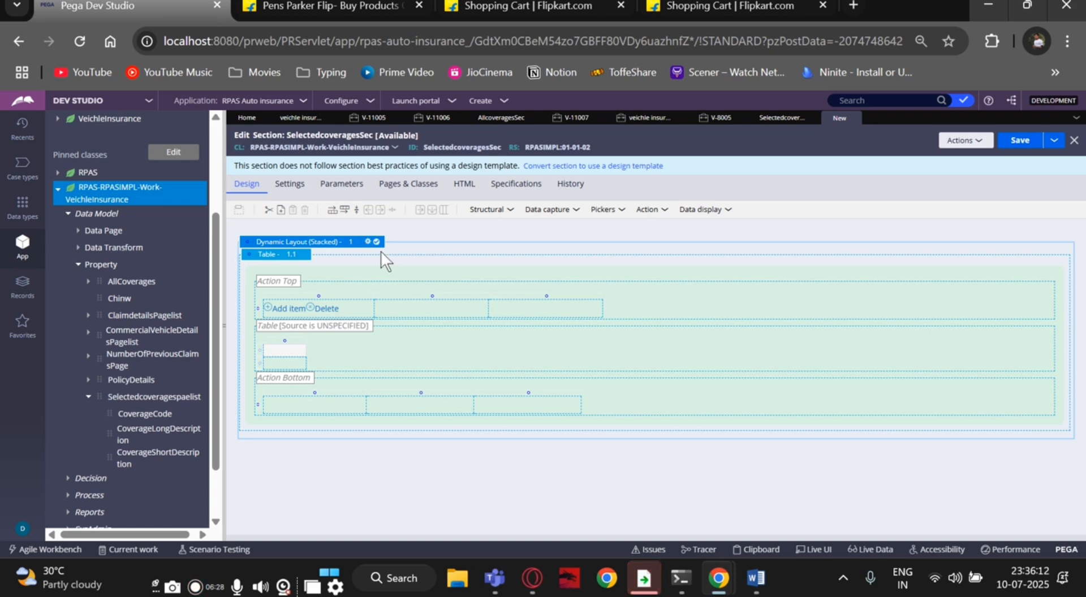
{"action": "left_click", "coordinate": [367, 243]}
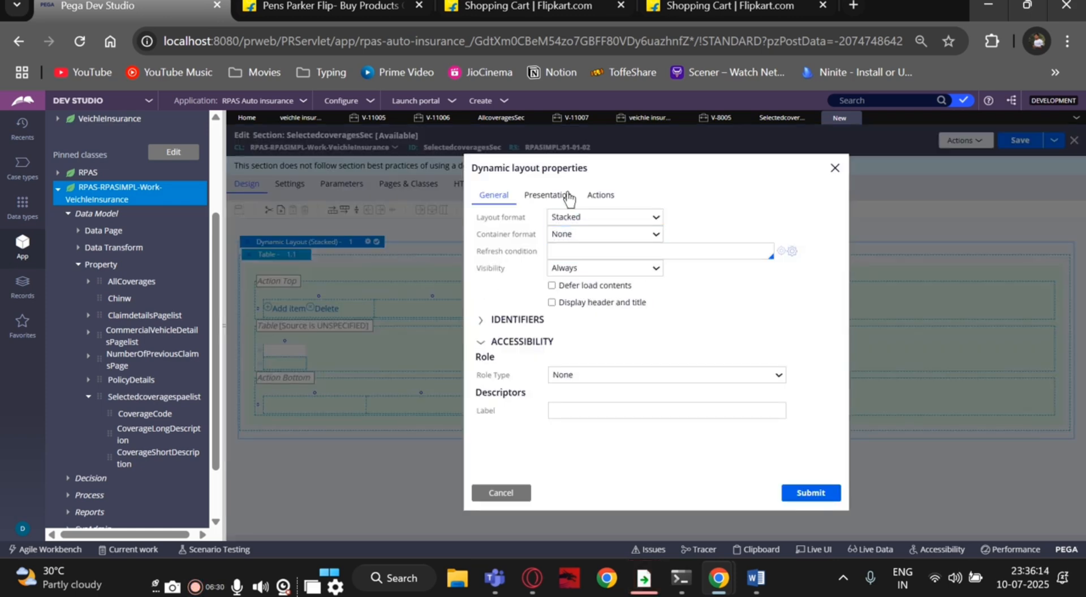
{"action": "left_click", "coordinate": [546, 193]}
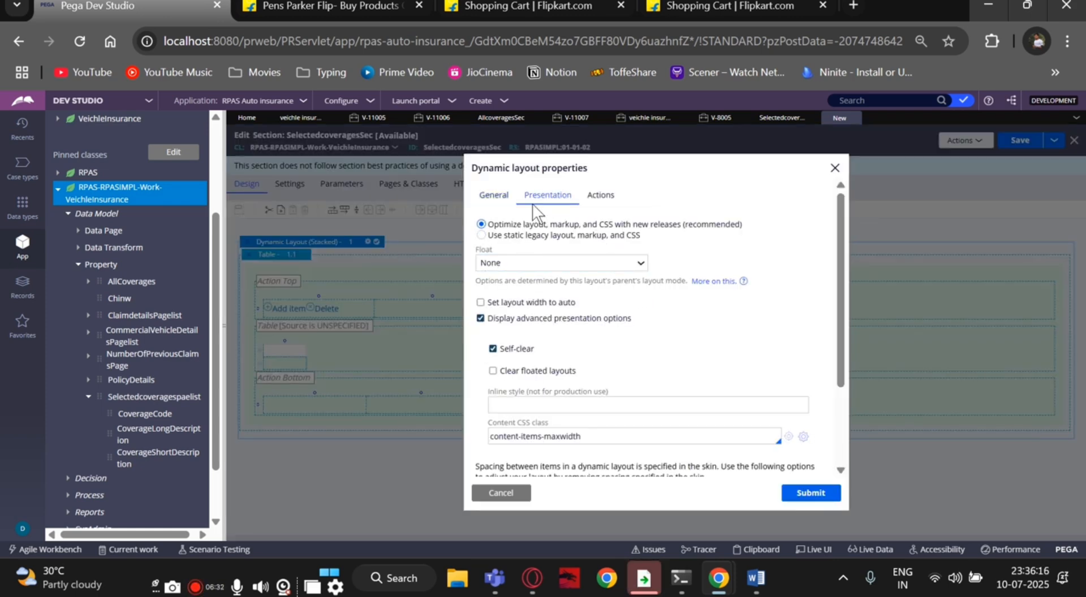
{"action": "left_click", "coordinate": [498, 196]}
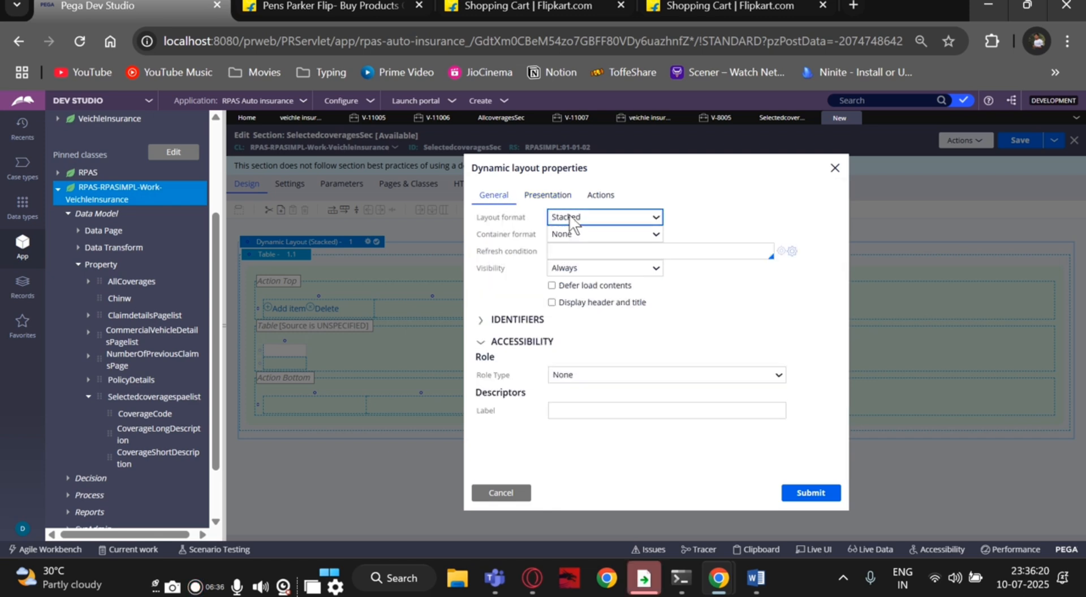
{"action": "left_click", "coordinate": [572, 232]}
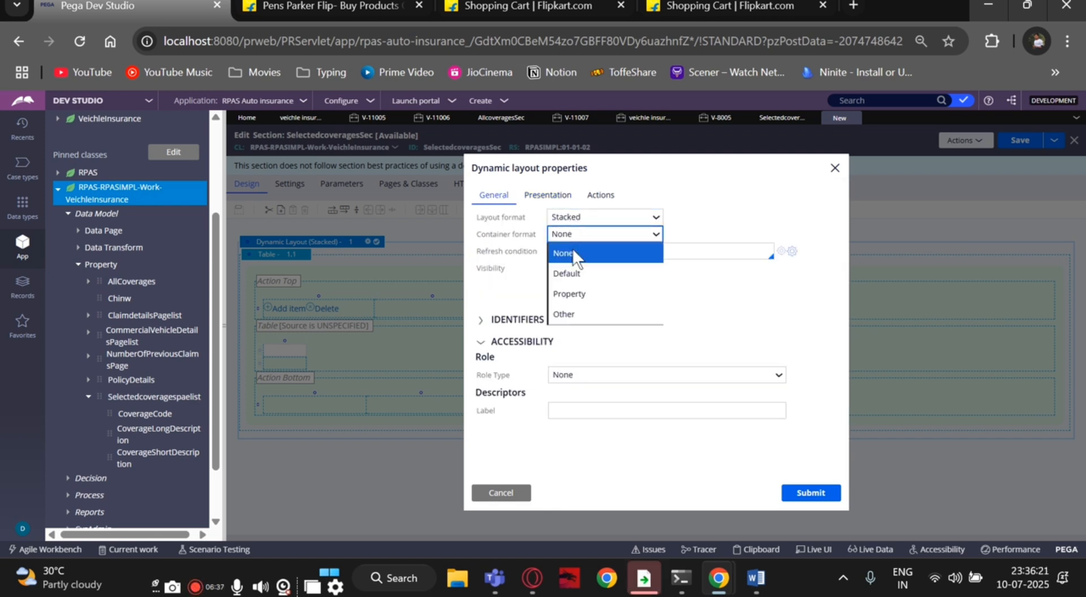
{"action": "left_click", "coordinate": [569, 312]}
{"action": "left_click", "coordinate": [700, 234]}
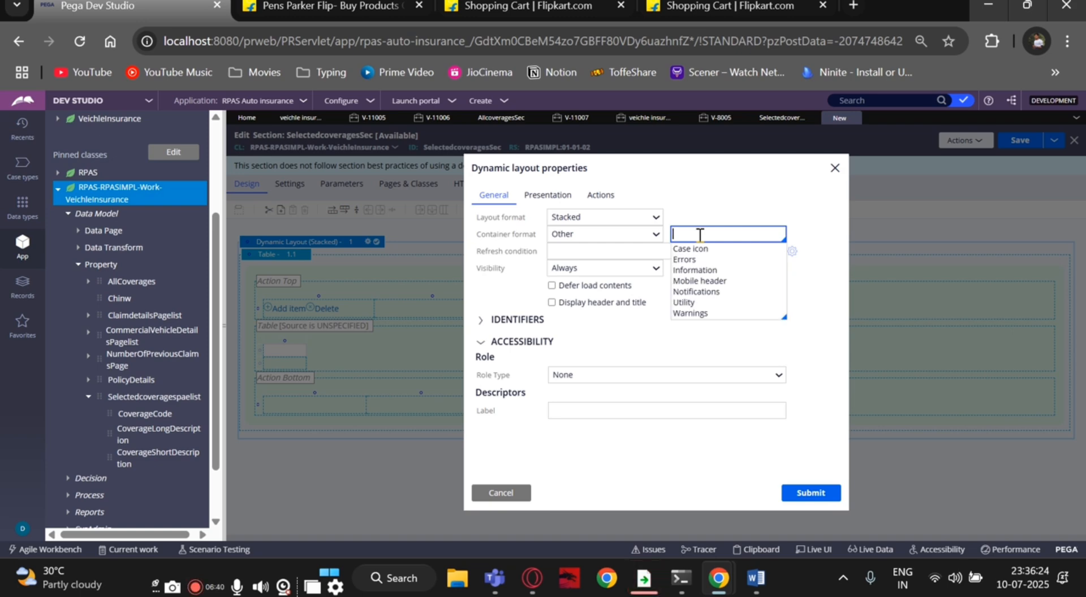
{"action": "left_click", "coordinate": [687, 259]}
{"action": "left_click", "coordinate": [811, 492]}
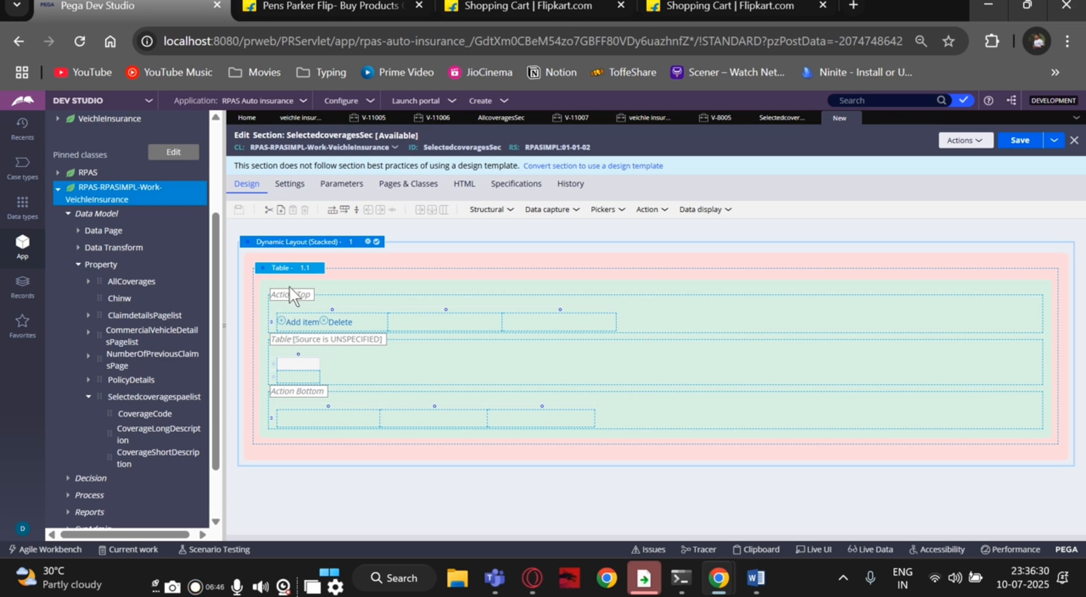
Set the table's data source to the Selectedcoveragespaelist property and submit its layout properties.
{"action": "left_click", "coordinate": [316, 271]}
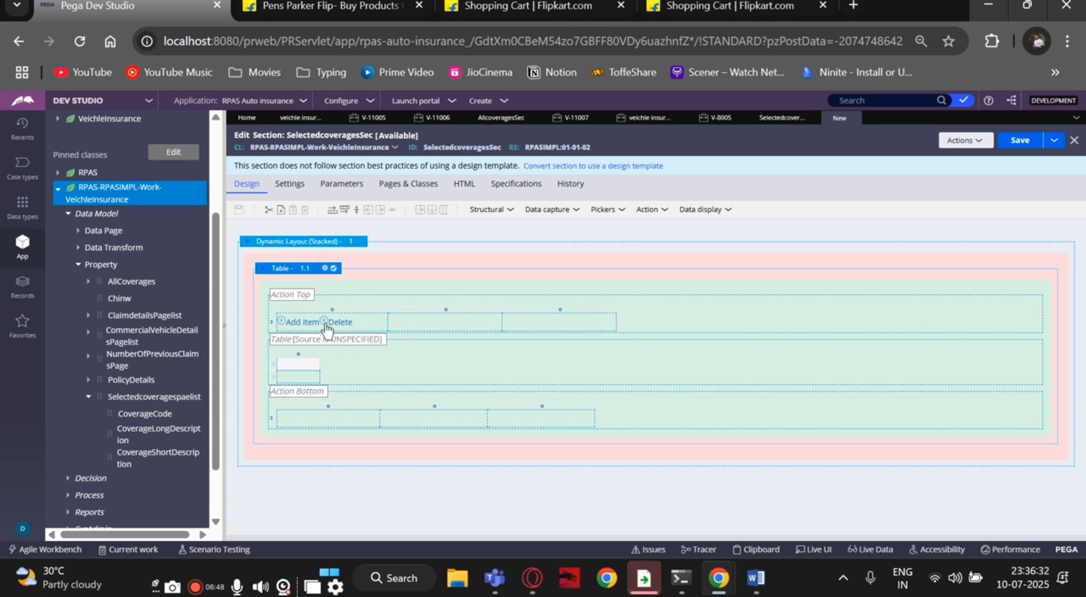
{"action": "left_click", "coordinate": [324, 268]}
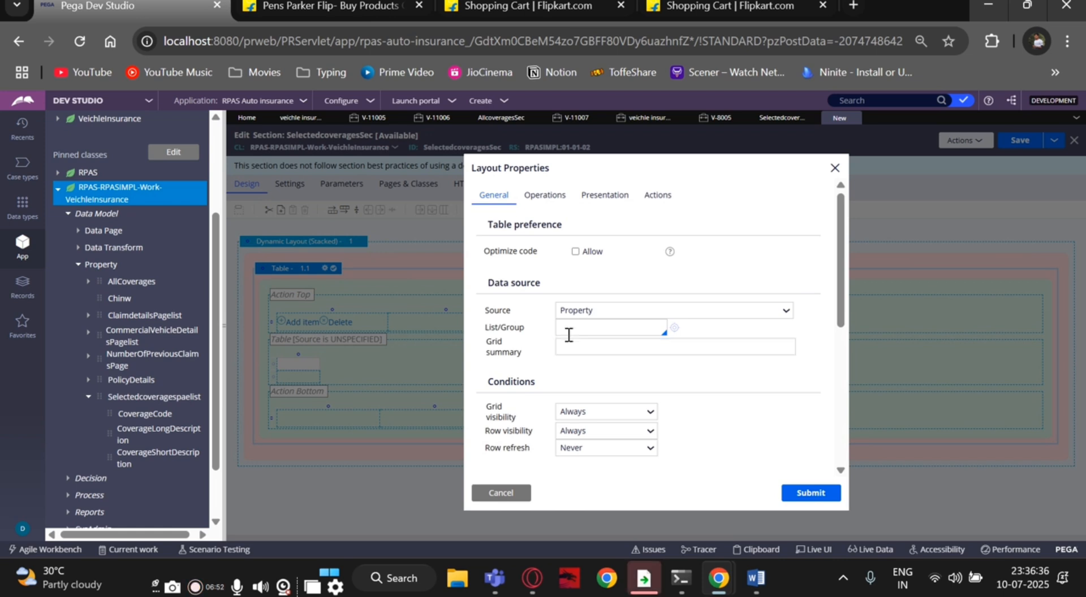
{"action": "key", "text": "Down"}
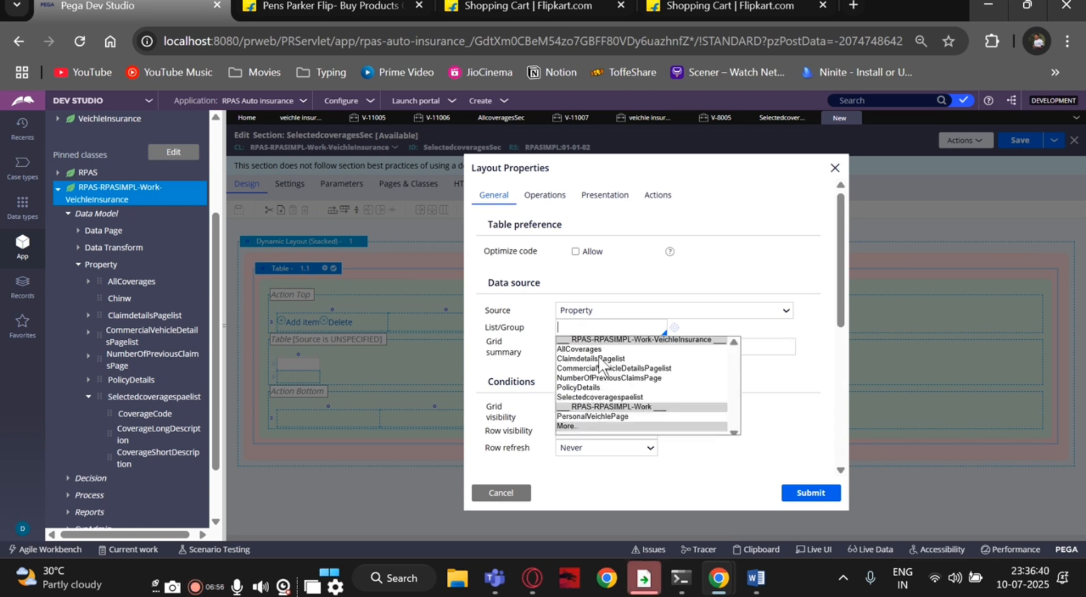
{"action": "left_click", "coordinate": [601, 398]}
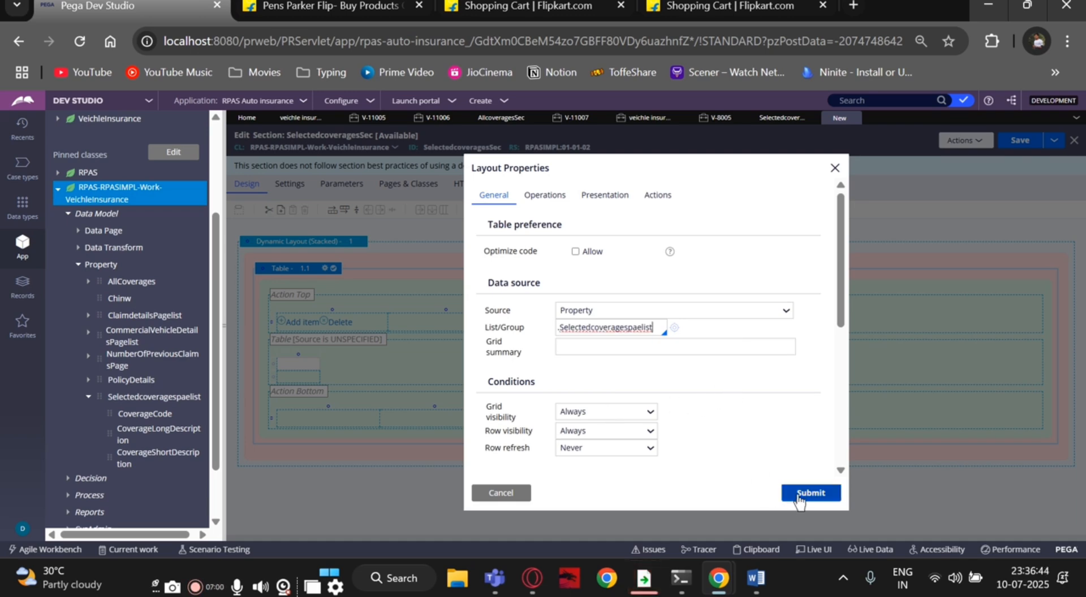
{"action": "left_click", "coordinate": [800, 498]}
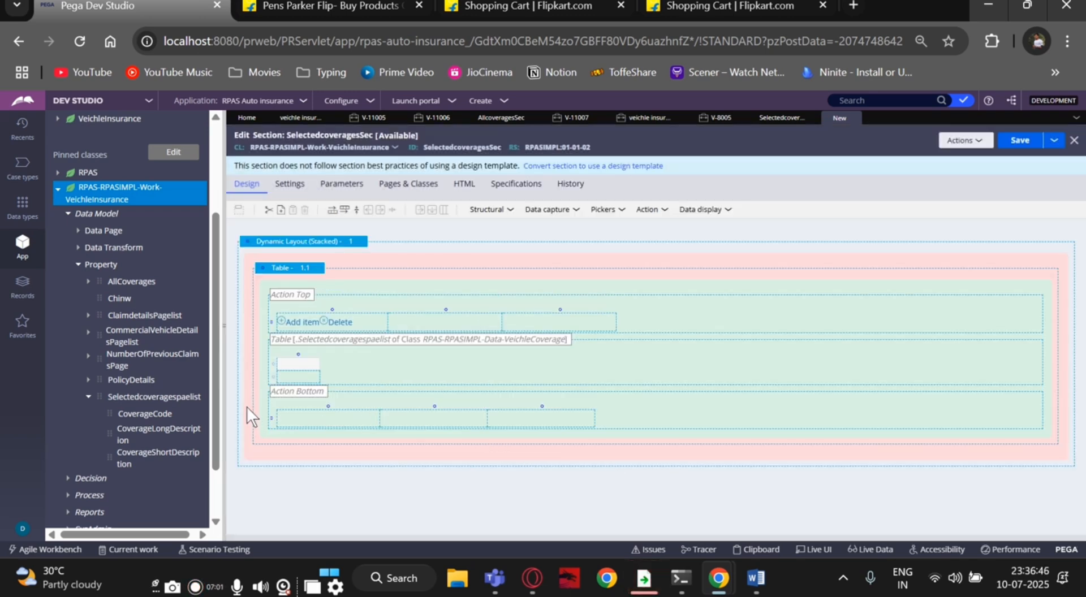
Insert two more columns to the right of the table's existing column.
{"action": "right_click", "coordinate": [286, 361]}
{"action": "mouse_move", "coordinate": [323, 425]}
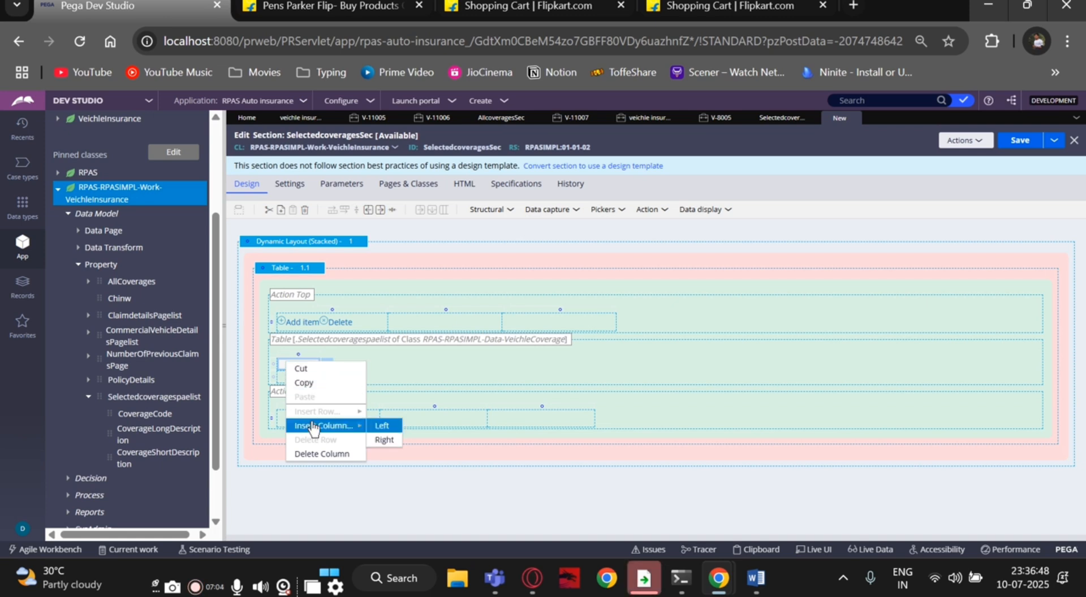
{"action": "left_click", "coordinate": [381, 439]}
{"action": "right_click", "coordinate": [345, 365]}
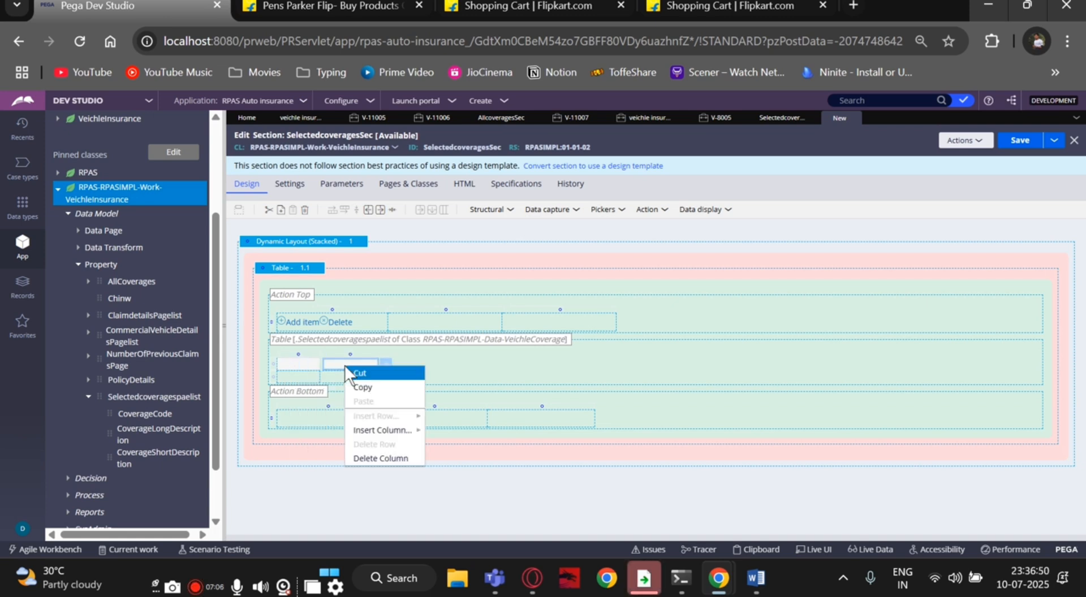
{"action": "mouse_move", "coordinate": [373, 432]}
{"action": "left_click", "coordinate": [448, 445]}
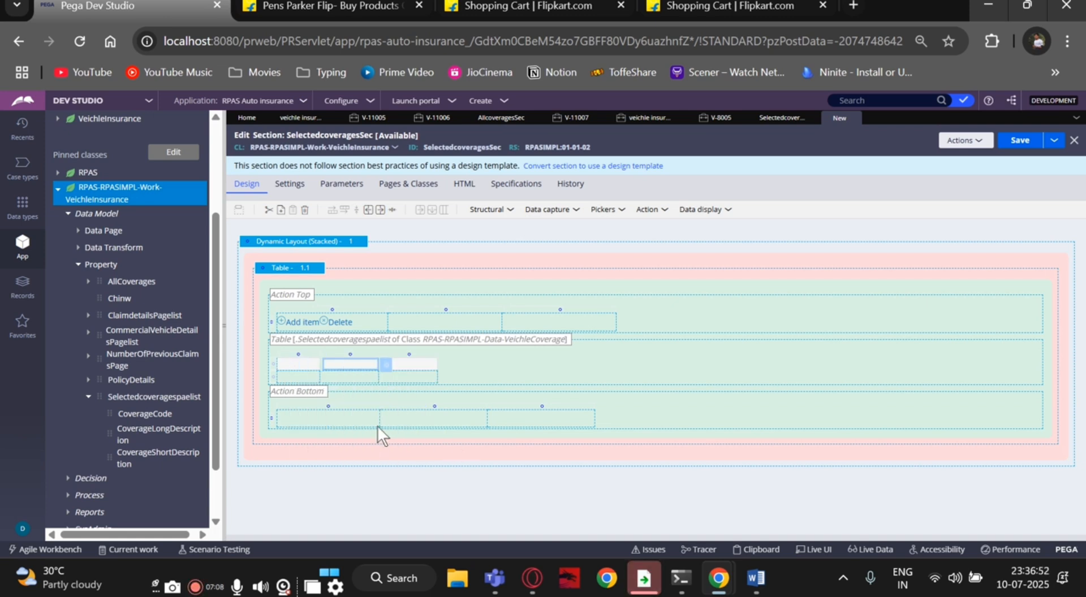
Place CoverageCode, CoverageShortDescription and CoverageLongDescription in the table's columns in that order, and save and check out the section.
{"action": "left_click_drag", "start_coordinate": [109, 414], "coordinate": [284, 371]}
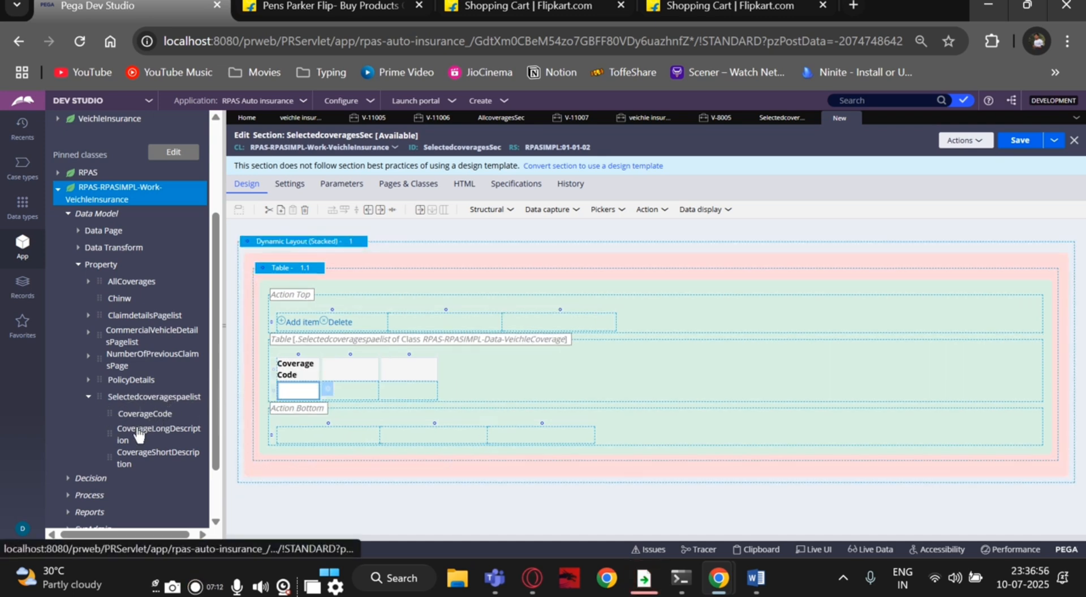
{"action": "left_click_drag", "start_coordinate": [114, 426], "coordinate": [398, 388]}
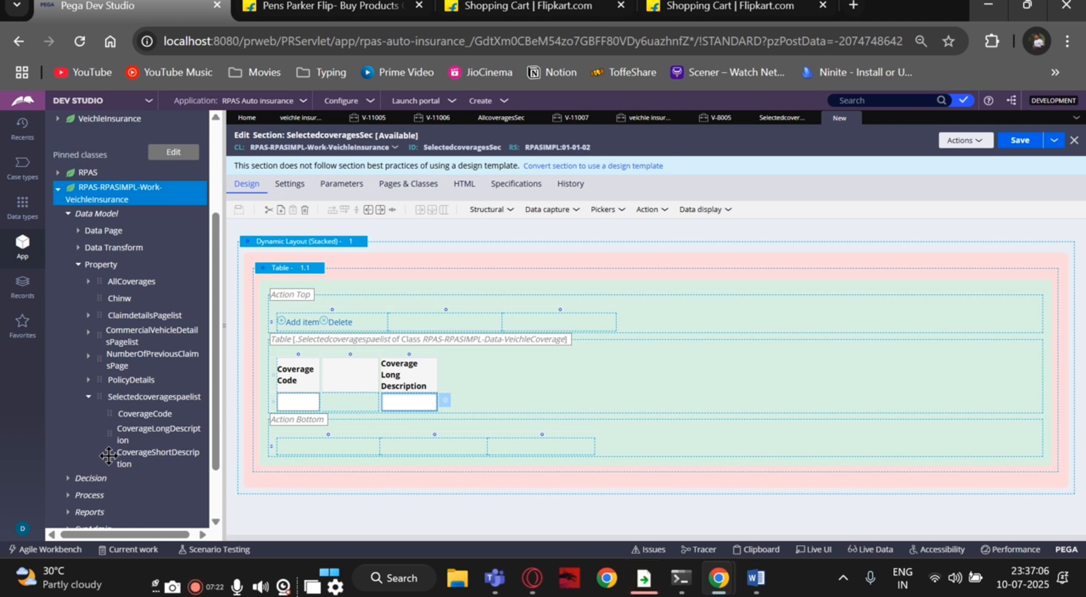
{"action": "left_click_drag", "start_coordinate": [108, 455], "coordinate": [345, 399]}
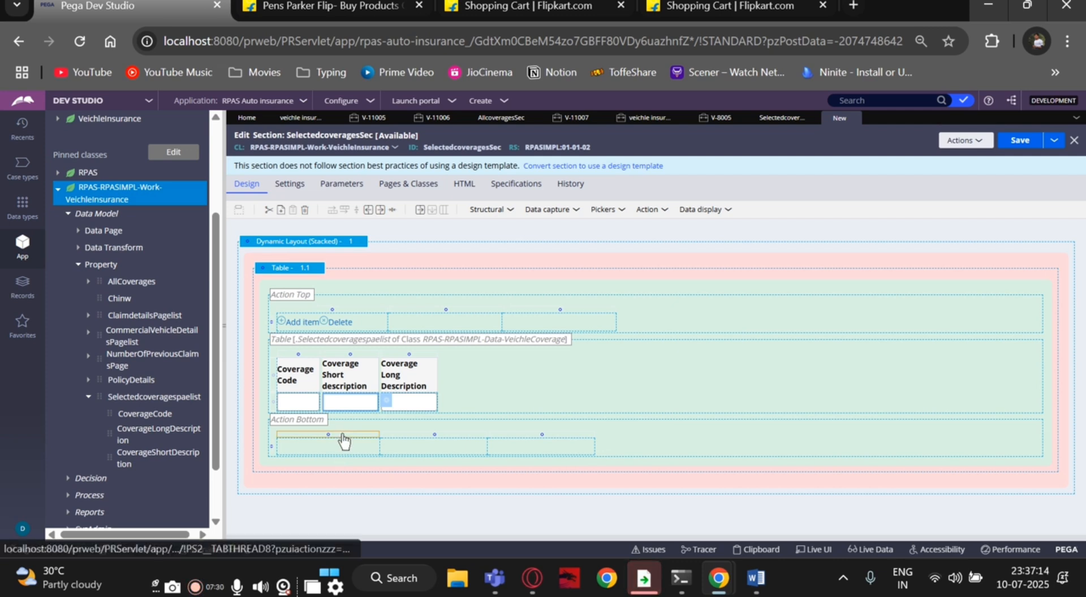
{"action": "left_click", "coordinate": [1021, 149]}
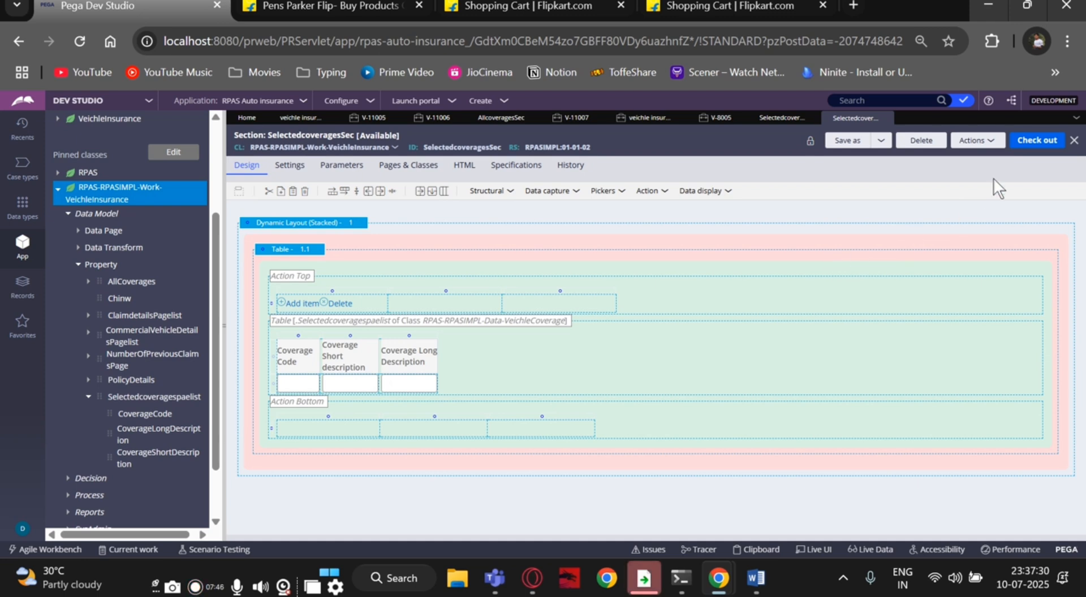
{"action": "left_click", "coordinate": [1029, 141]}
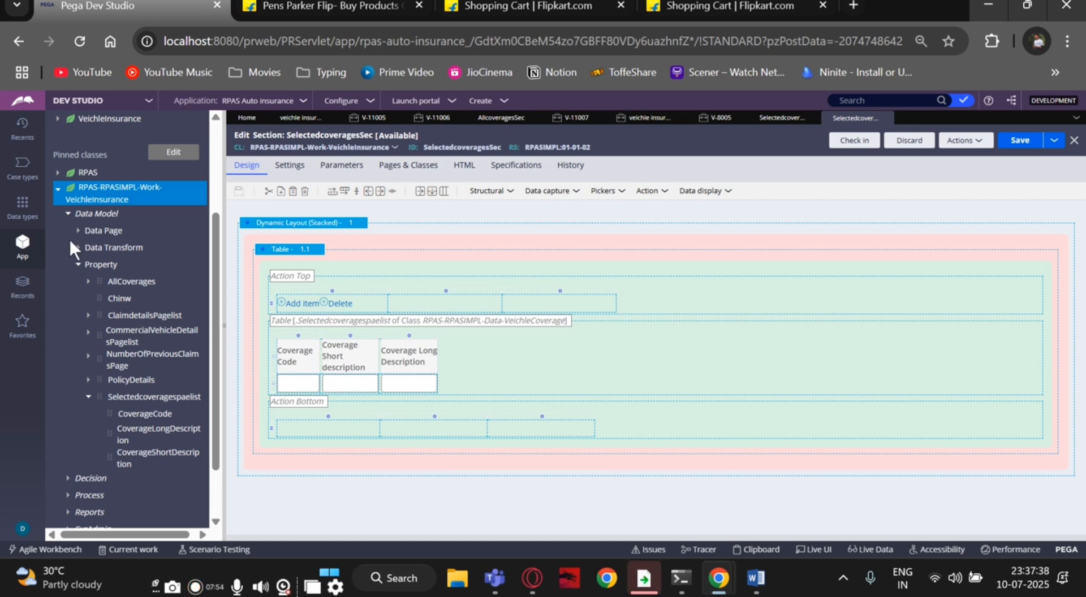
Create a flow action labelled Selectedcoverages FA in the RPAS-RPASIMPL-Work-VeichleInsurance class and open its rule form.
{"action": "right_click", "coordinate": [94, 199]}
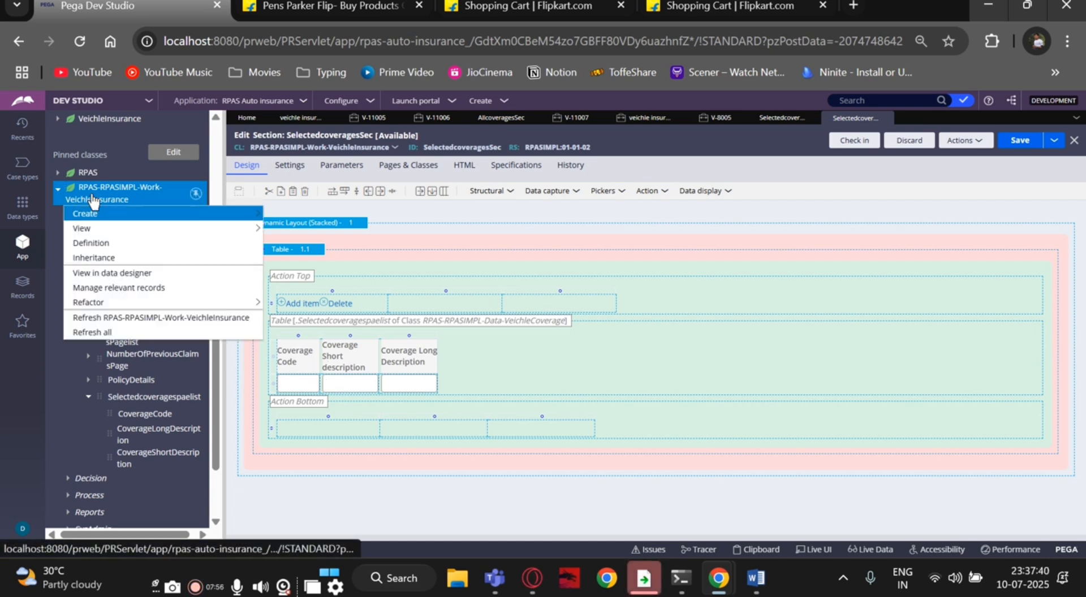
{"action": "mouse_move", "coordinate": [97, 214]}
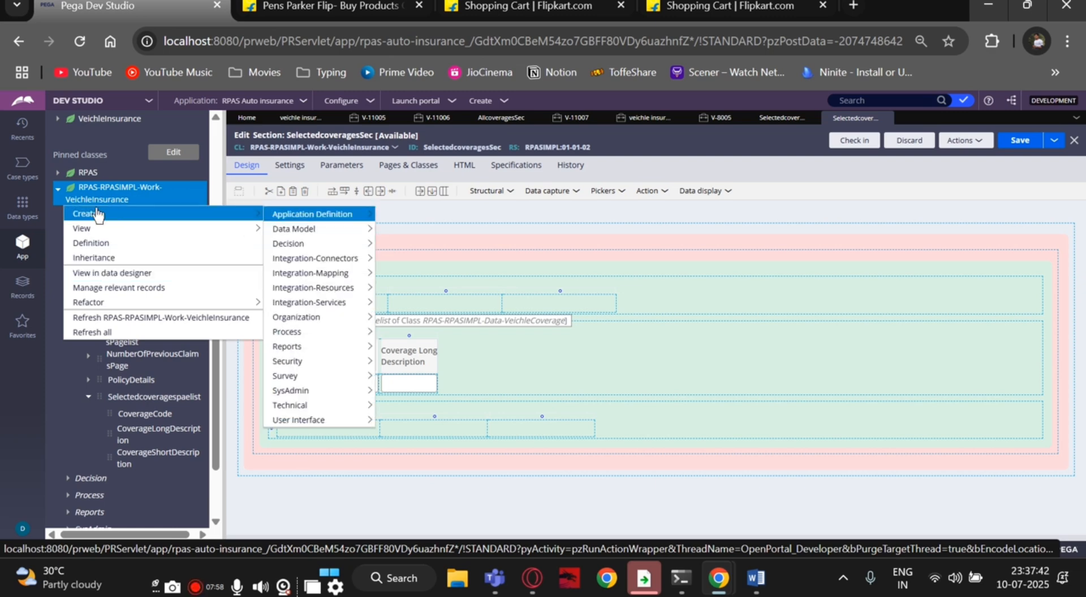
{"action": "mouse_move", "coordinate": [296, 334]}
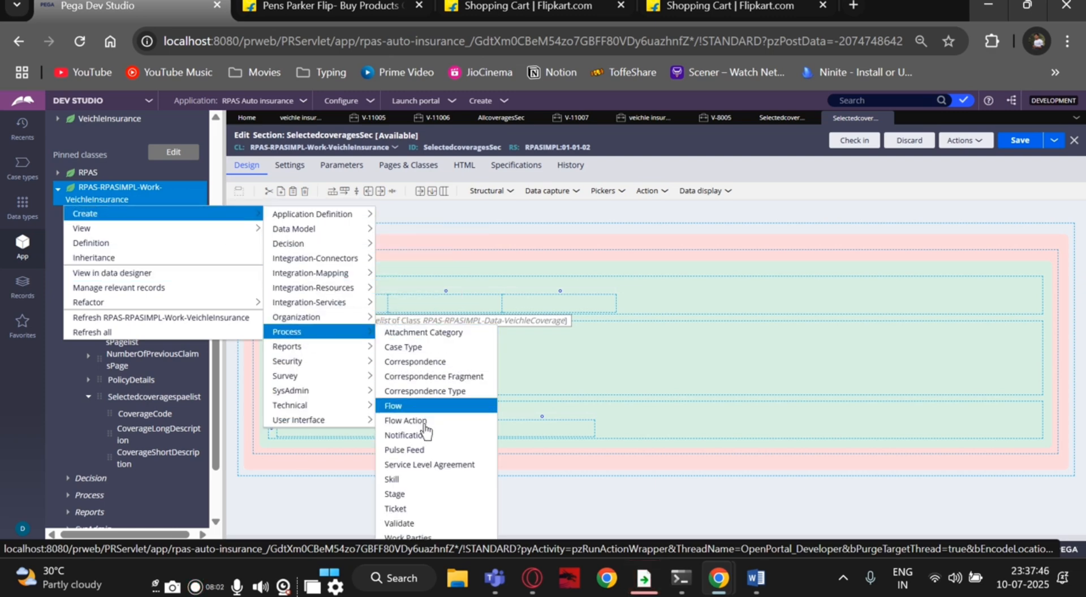
{"action": "left_click", "coordinate": [415, 420]}
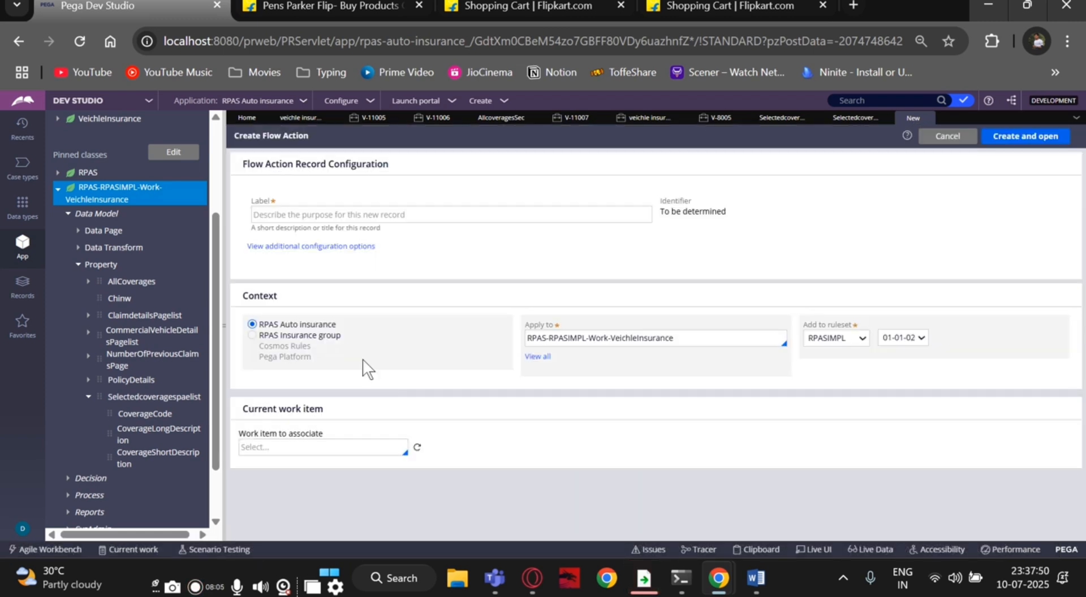
{"action": "left_click", "coordinate": [303, 213]}
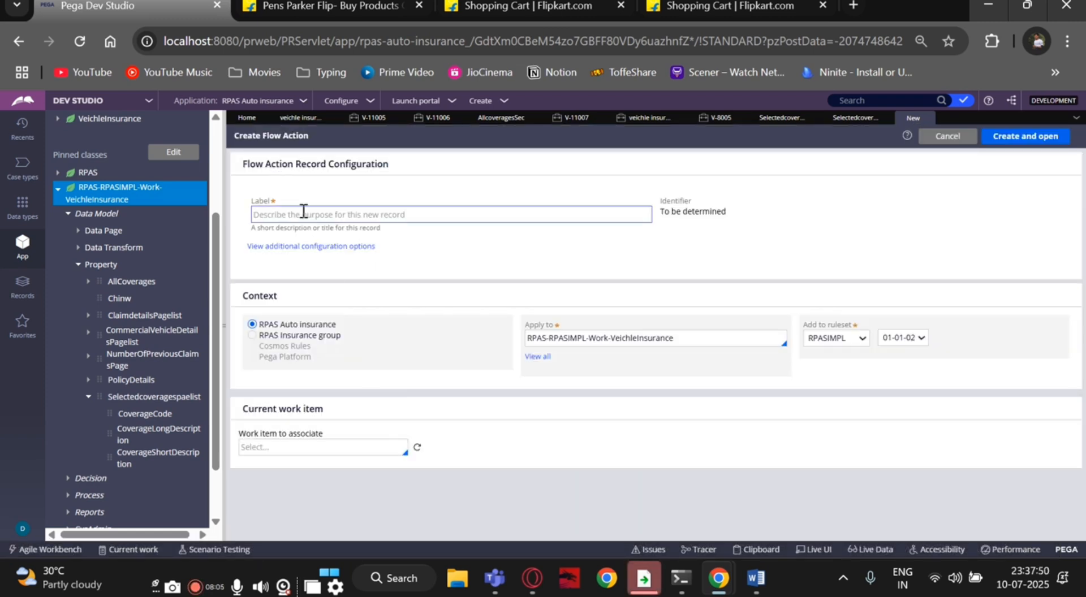
{"action": "type", "text": "Sele"}
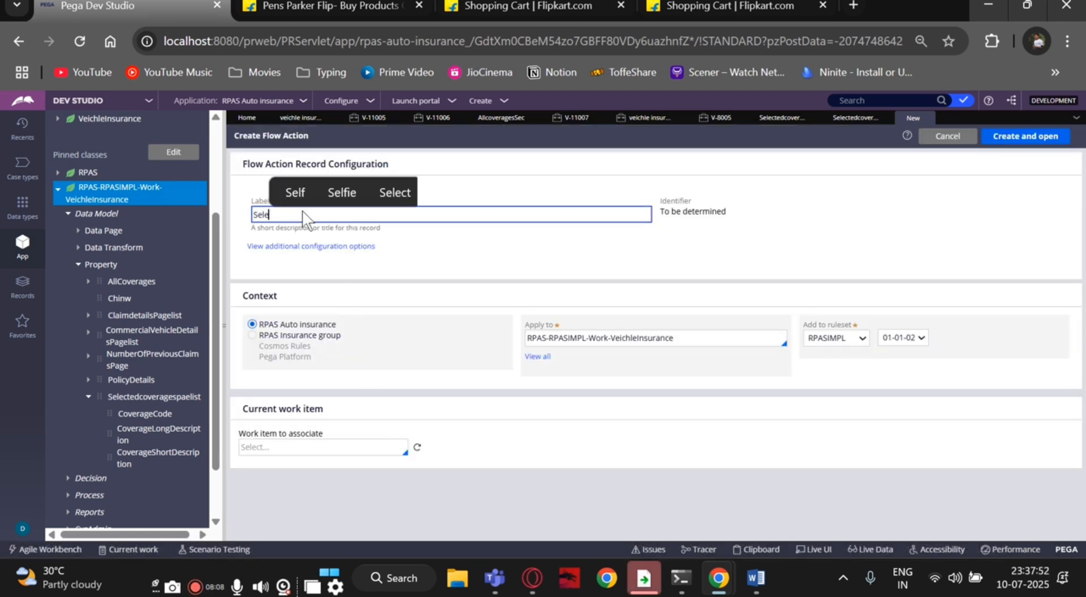
{"action": "type", "text": "ctedcove"}
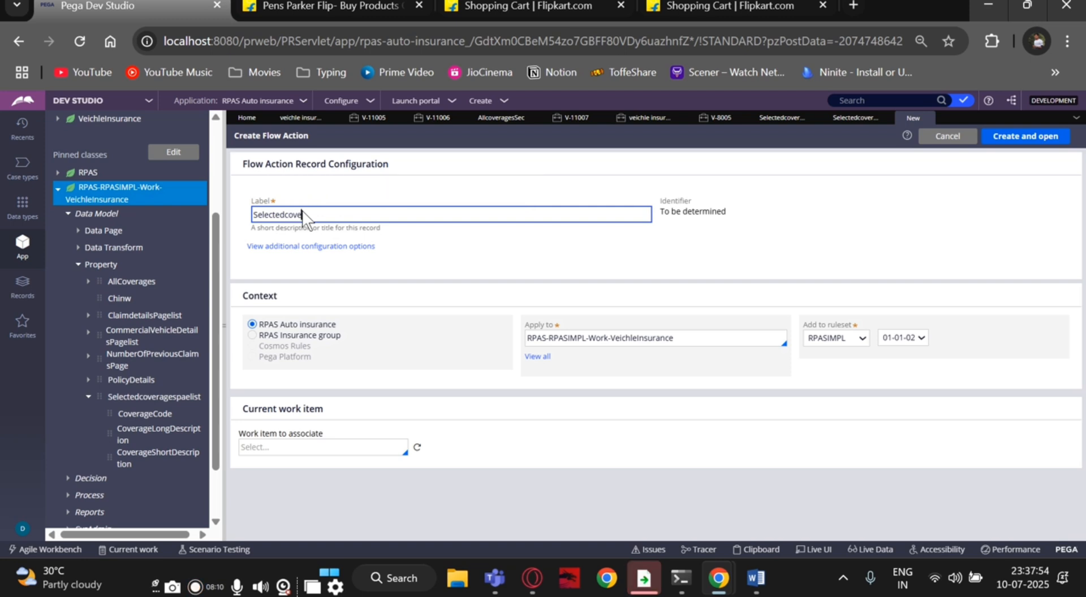
{"action": "type", "text": "rages FA"}
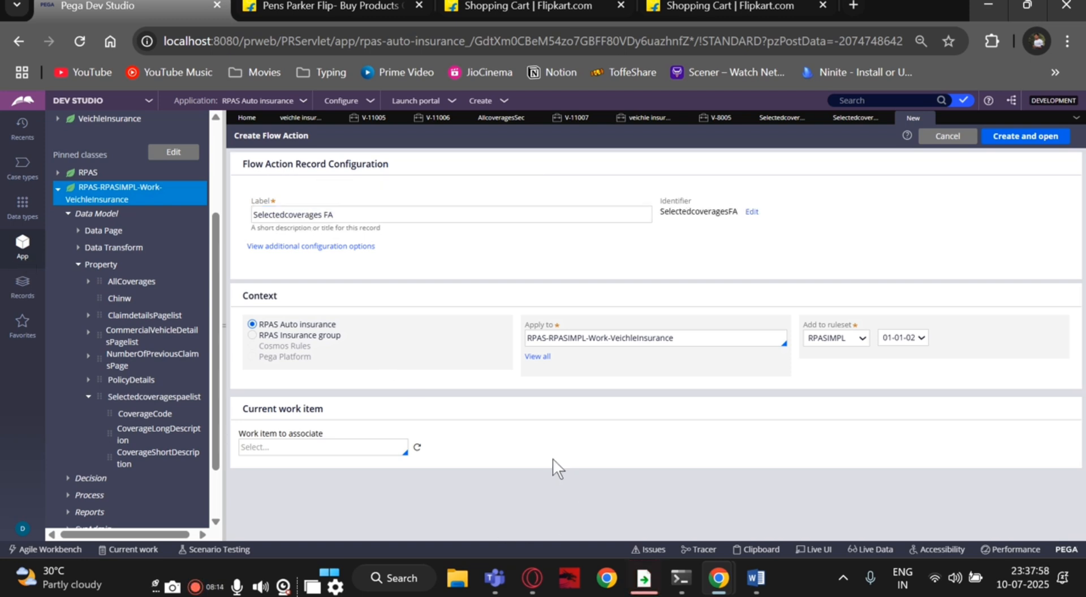
{"action": "left_click", "coordinate": [1033, 138]}
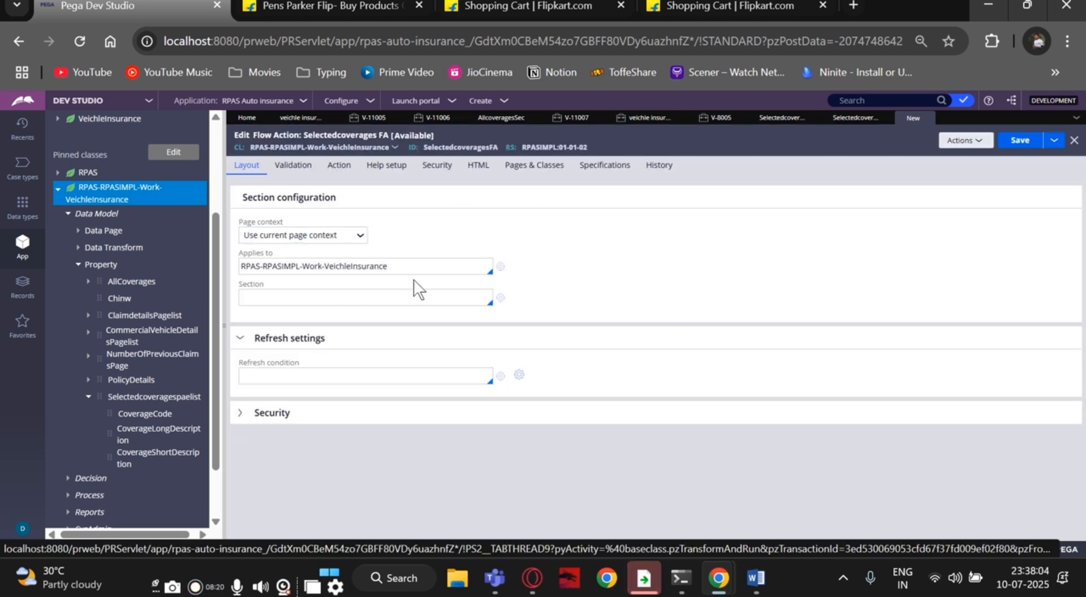
{"action": "left_click", "coordinate": [392, 299]}
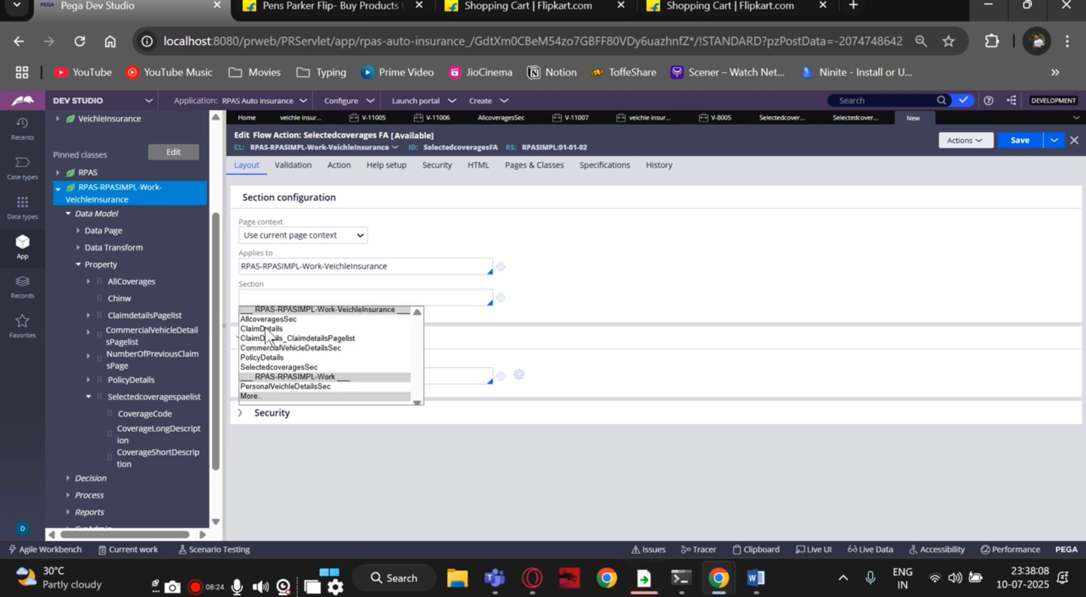
{"action": "left_click", "coordinate": [267, 320]}
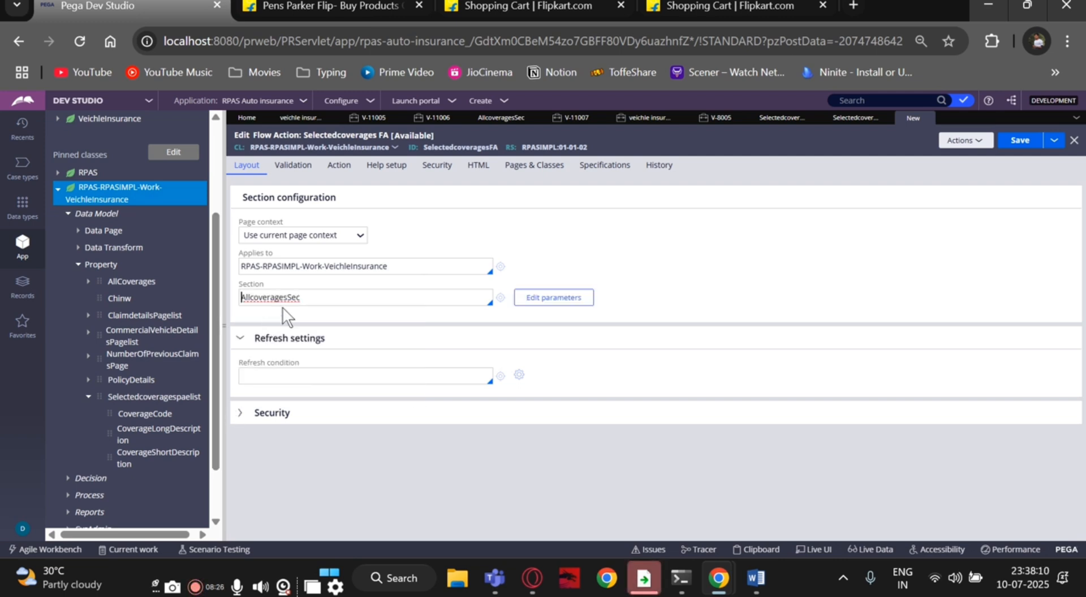
{"action": "key", "text": "BackSpace"}
{"action": "key", "text": "BackSpace"}
{"action": "key", "text": "BackSpace"}
{"action": "key", "text": "BackSpace"}
{"action": "key", "text": "BackSpace"}
{"action": "key", "text": "BackSpace"}
{"action": "key", "text": "BackSpace"}
{"action": "key", "text": "BackSpace"}
{"action": "key", "text": "BackSpace"}
{"action": "key", "text": "BackSpace"}
Set the flow action's section to SelectedcoveragesSec and save the rule.
{"action": "left_click", "coordinate": [320, 291]}
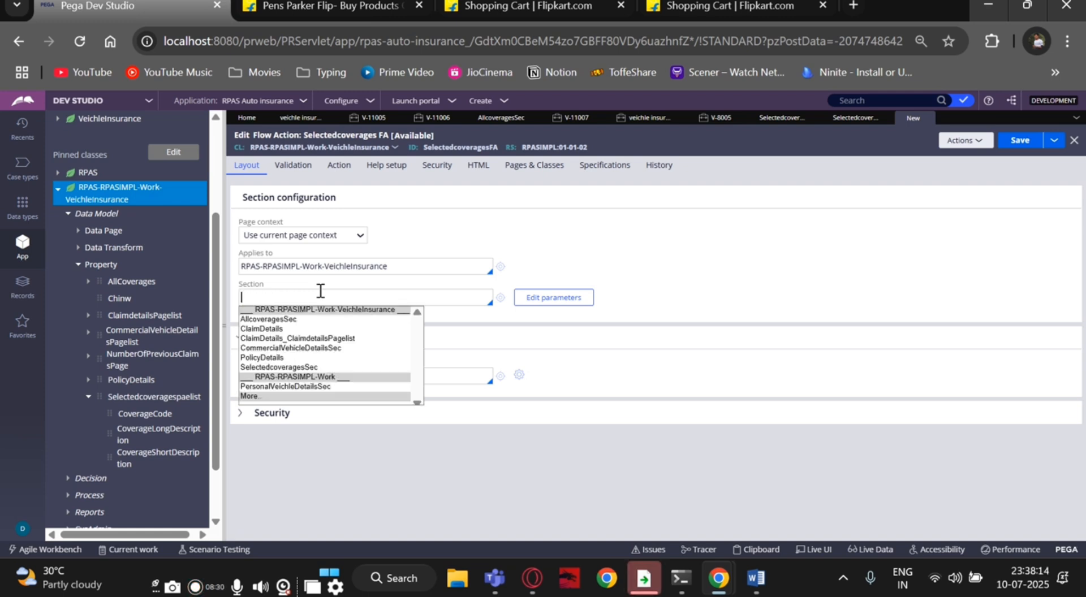
{"action": "left_click", "coordinate": [273, 365]}
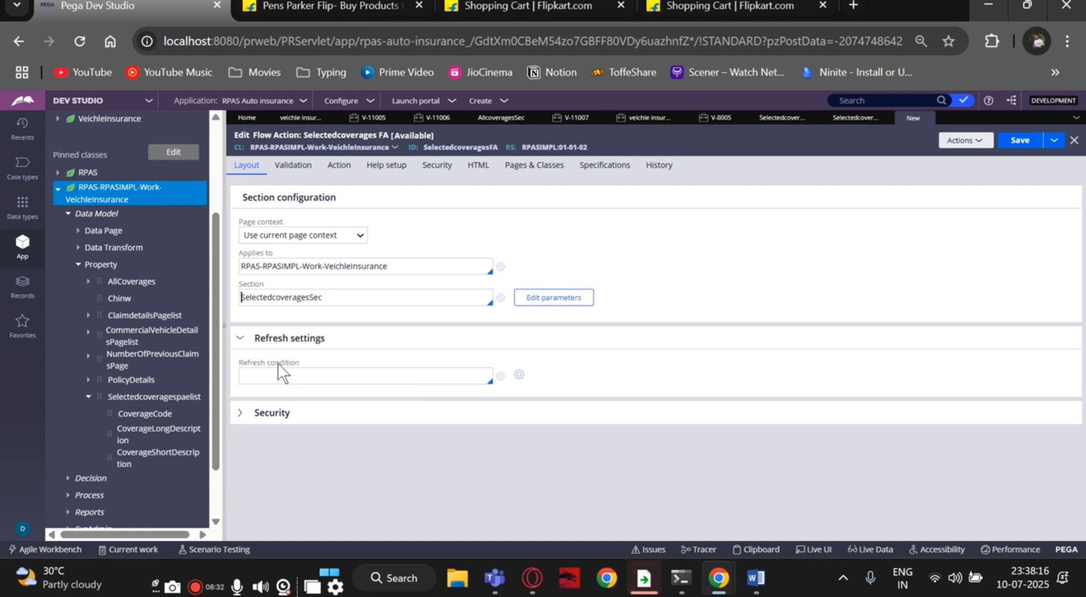
{"action": "left_click", "coordinate": [1019, 141]}
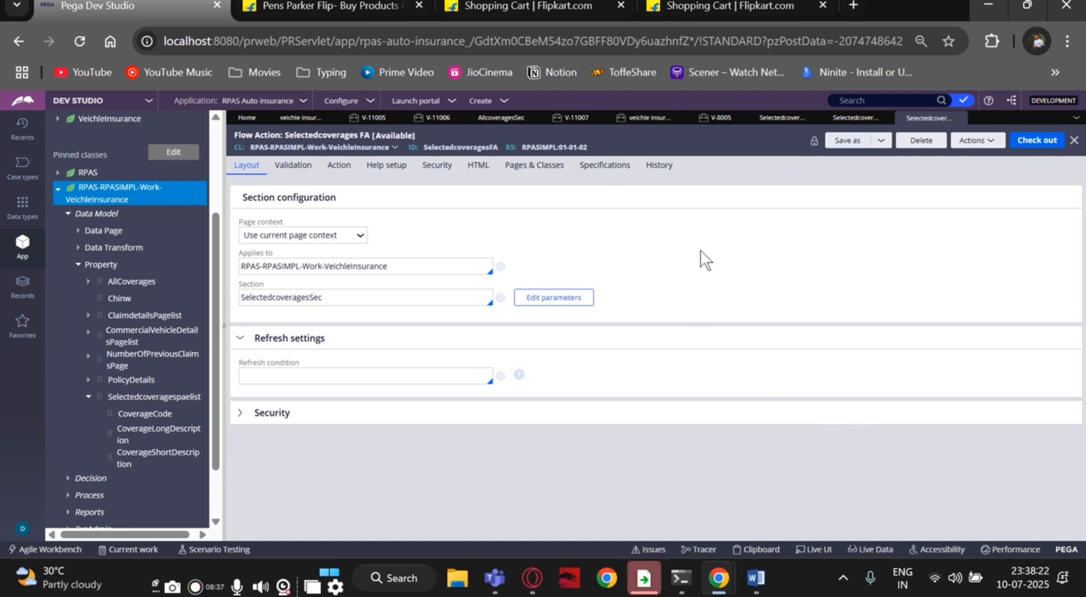
Add a Collect information step named Selected coverages below All coverages in the Coverages Info process of the veichle insurance case type.
{"action": "left_click", "coordinate": [39, 181]}
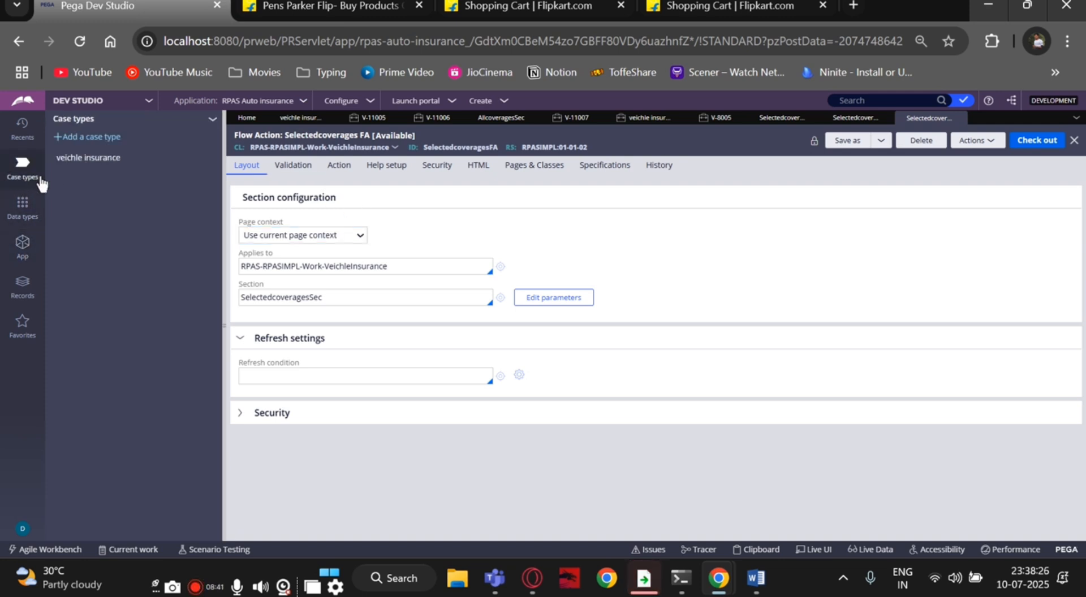
{"action": "left_click", "coordinate": [66, 161]}
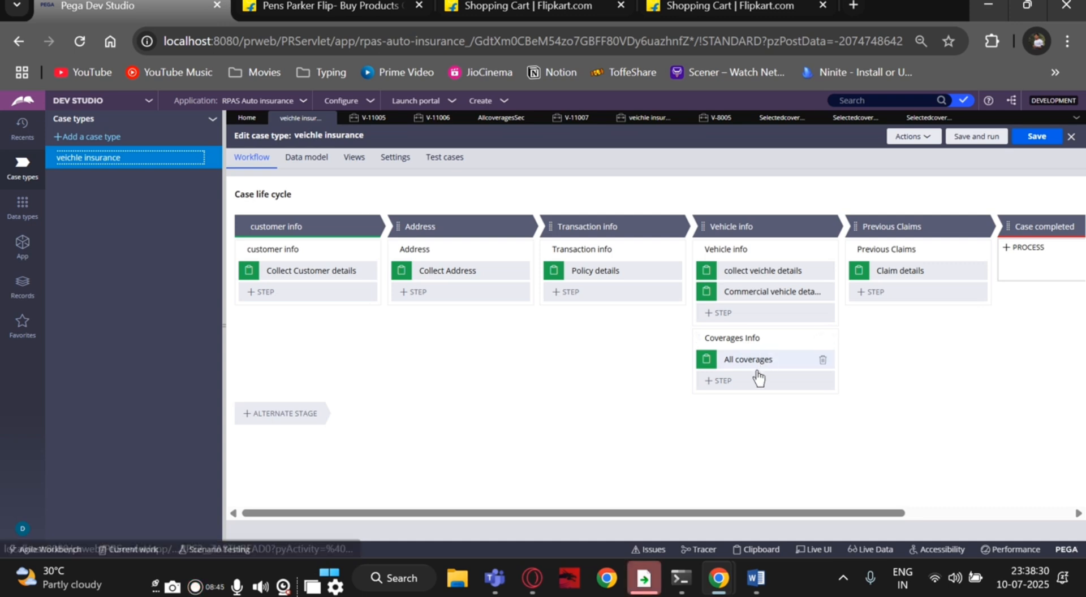
{"action": "left_click", "coordinate": [717, 380]}
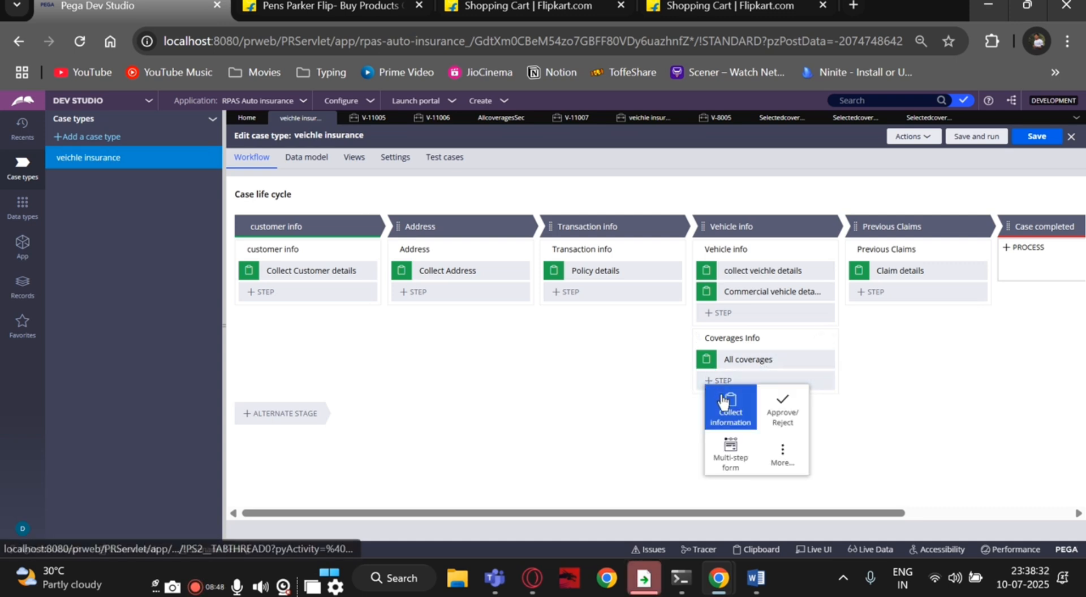
{"action": "left_click", "coordinate": [723, 400]}
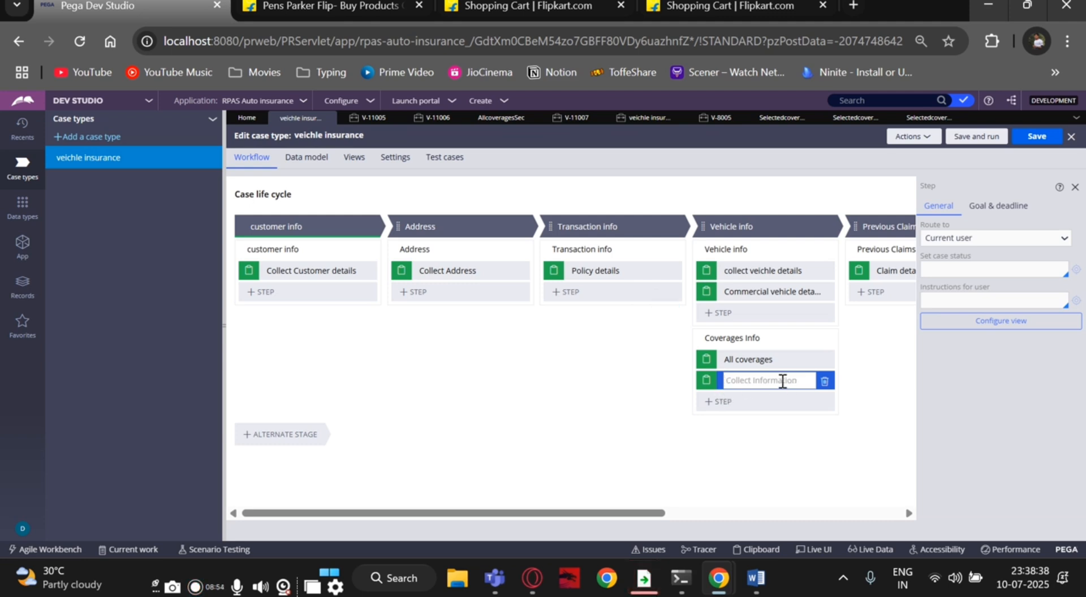
{"action": "type", "text": "Selected"}
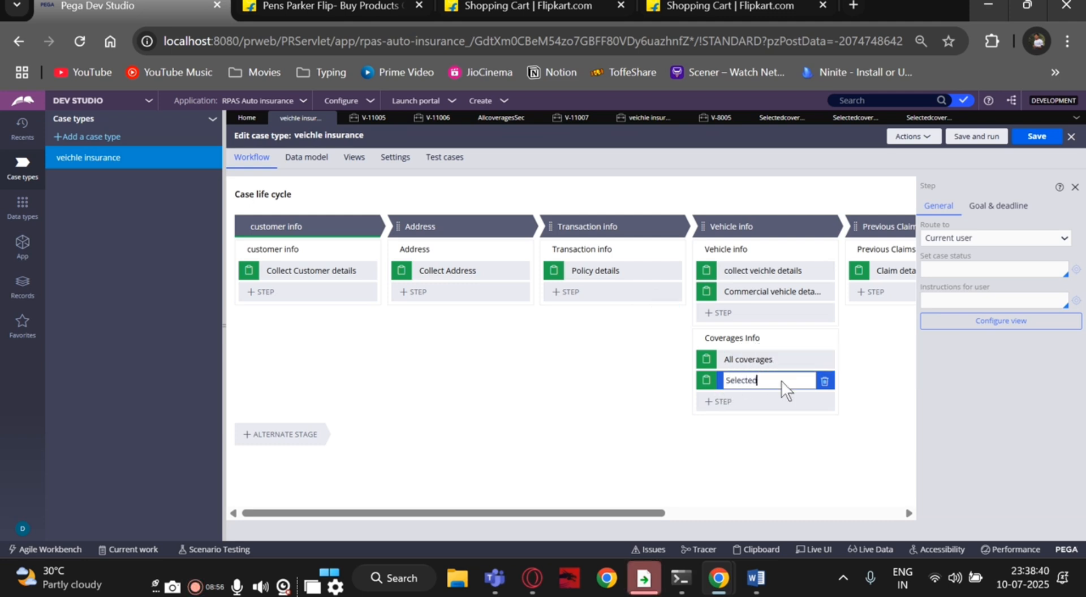
{"action": "type", "text": "coverages"}
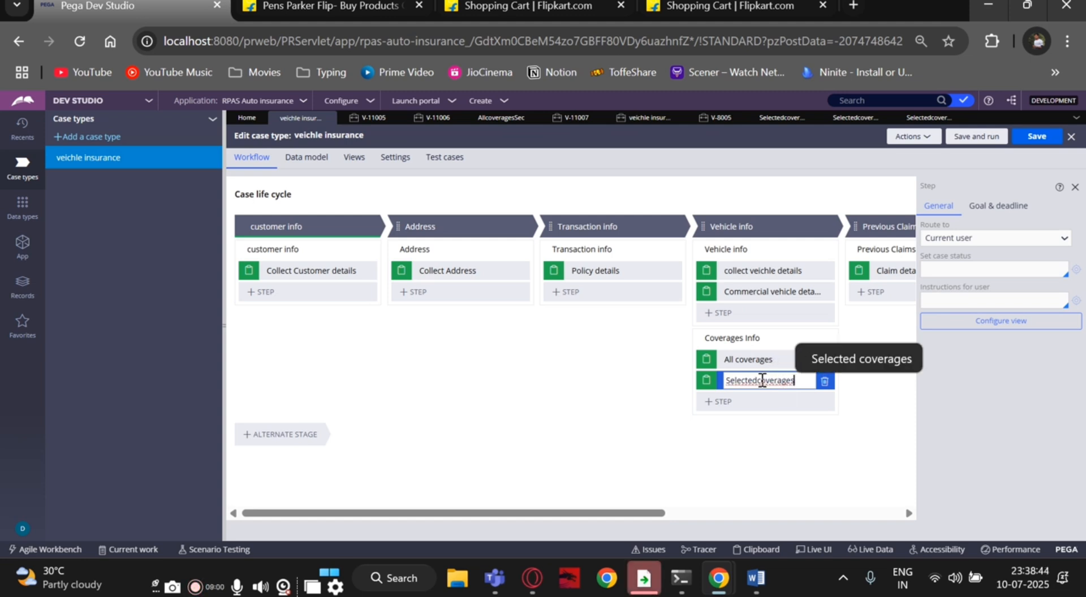
{"action": "left_click", "coordinate": [759, 380]}
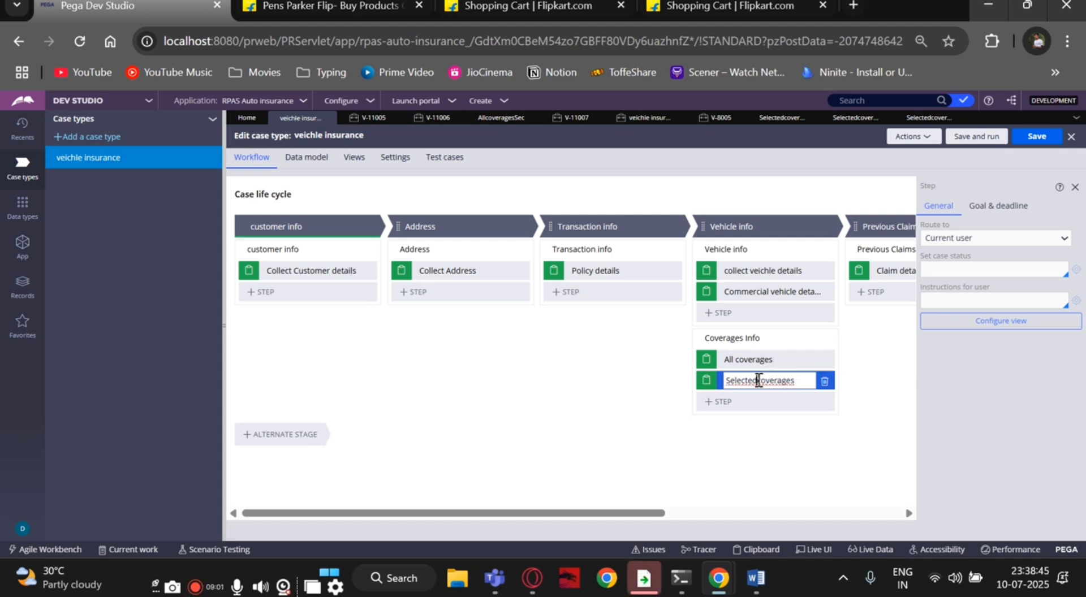
{"action": "left_click", "coordinate": [776, 419]}
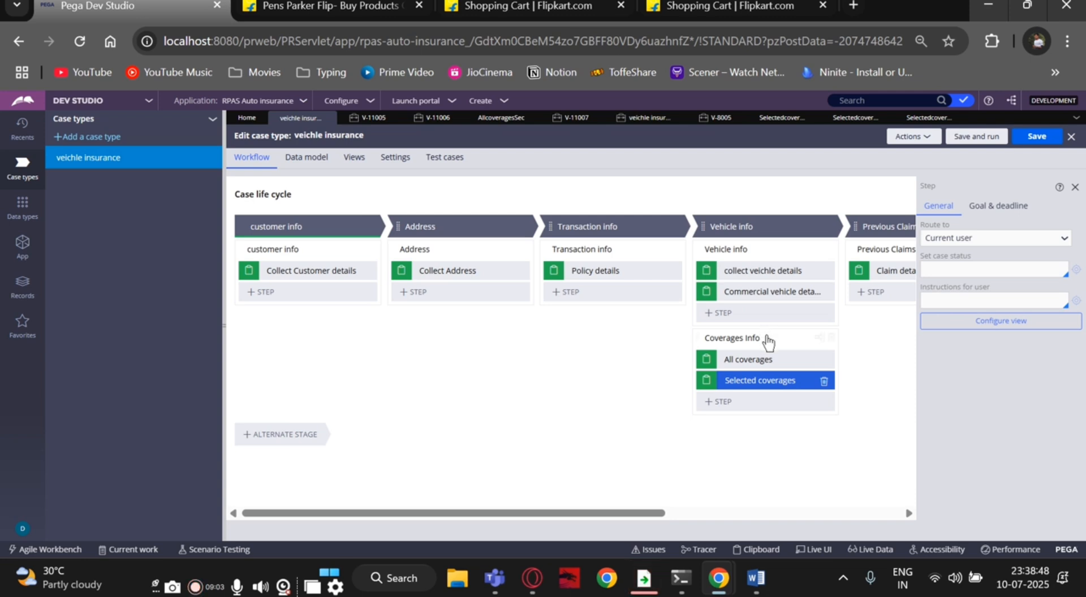
Open the Coverages Info process flow, review its diagram alongside the Selectedcoverages FA flow action, and close the flow.
{"action": "left_click", "coordinate": [768, 338]}
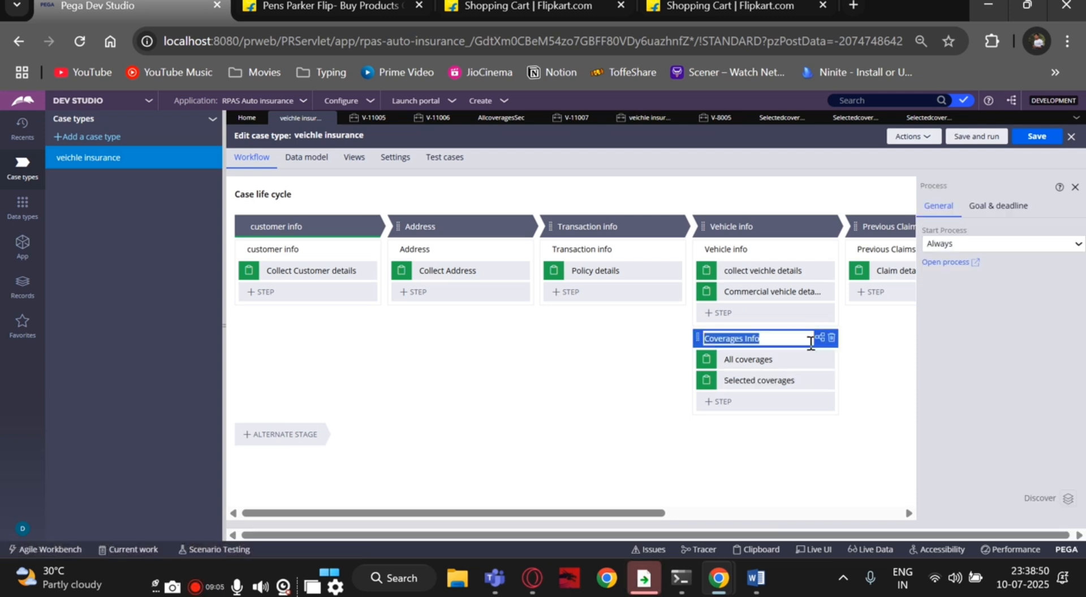
{"action": "left_click", "coordinate": [961, 264]}
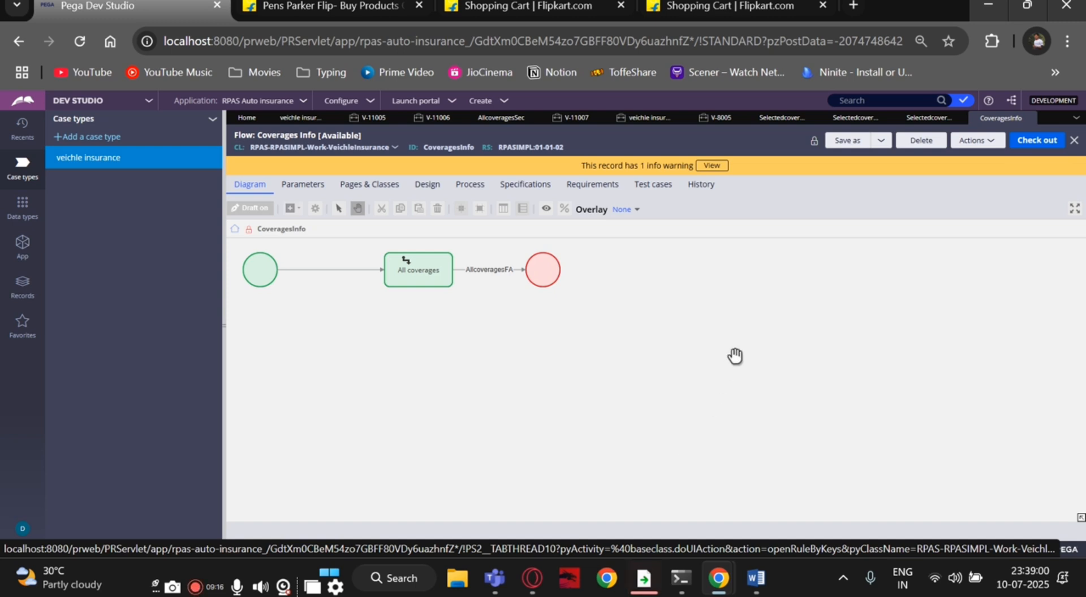
{"action": "left_click", "coordinate": [930, 118]}
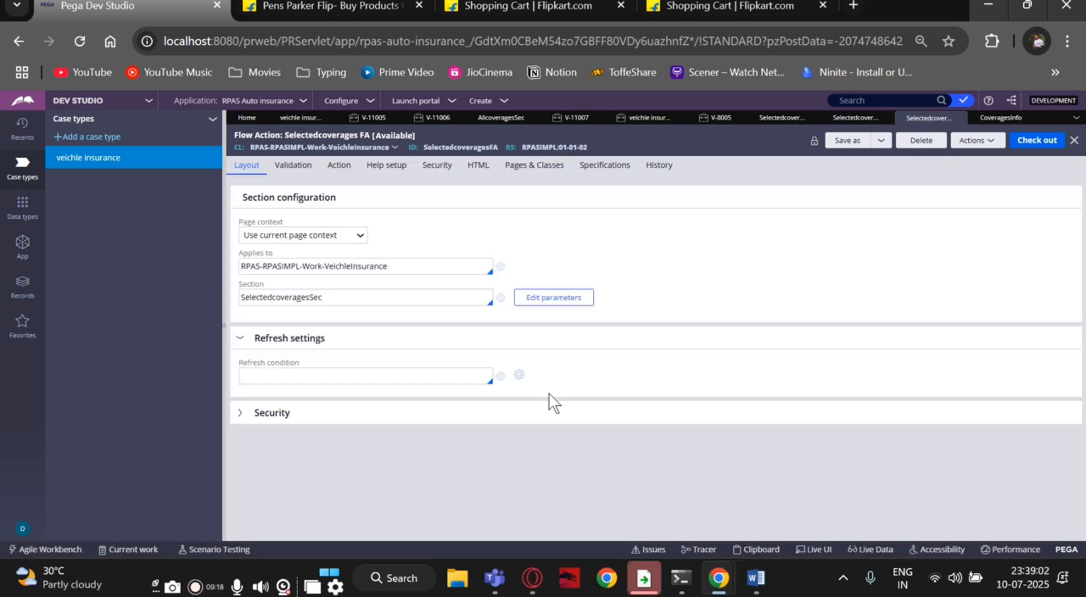
{"action": "left_click", "coordinate": [998, 119]}
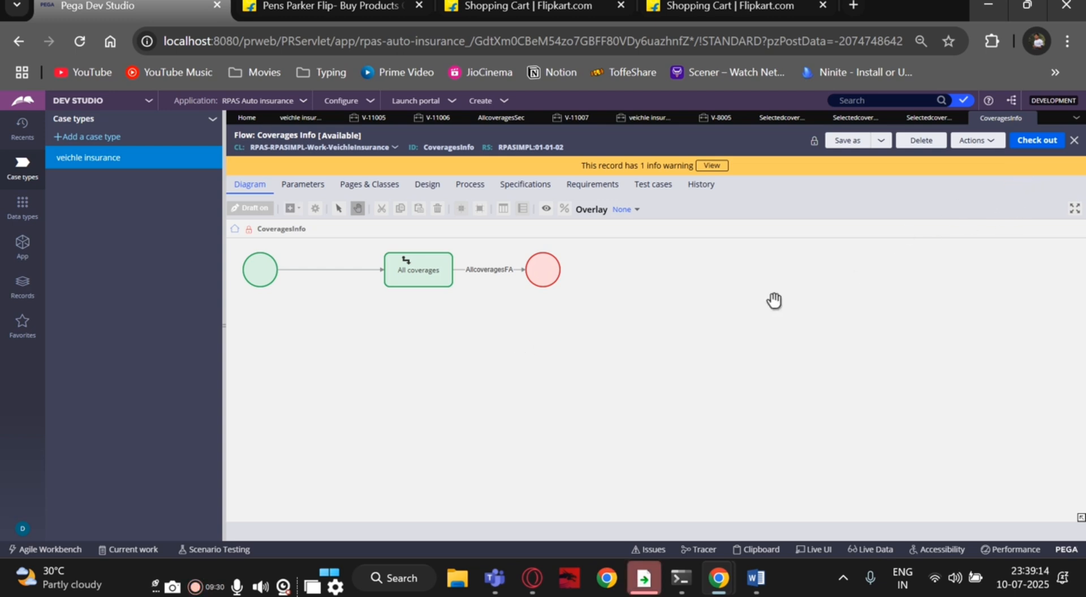
{"action": "left_click", "coordinate": [1030, 118]}
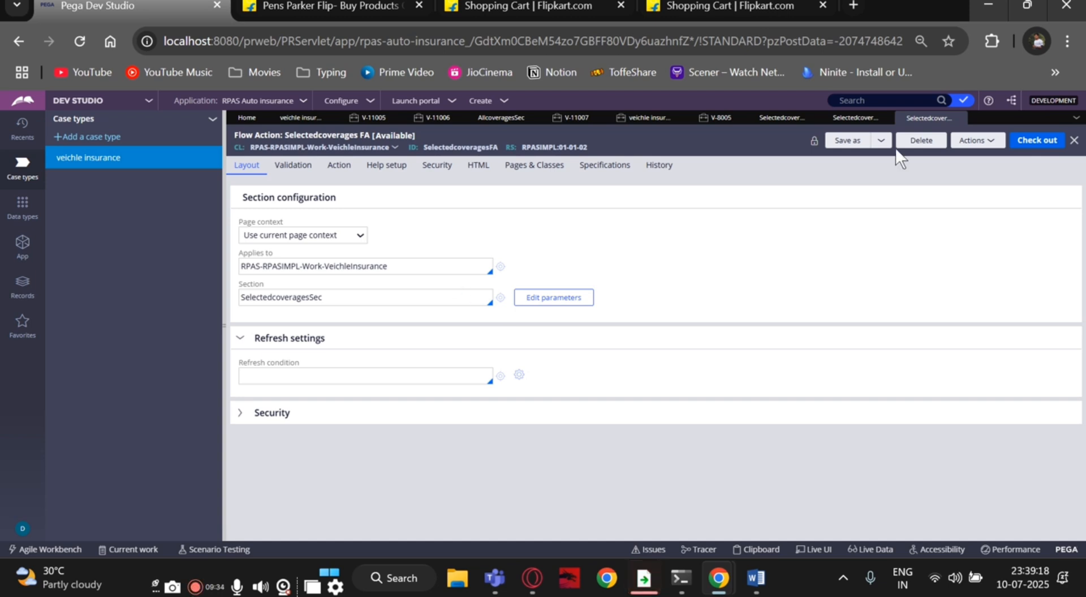
Return to the veichle insurance case type and save it with the Selected coverages step.
{"action": "left_click", "coordinate": [97, 164]}
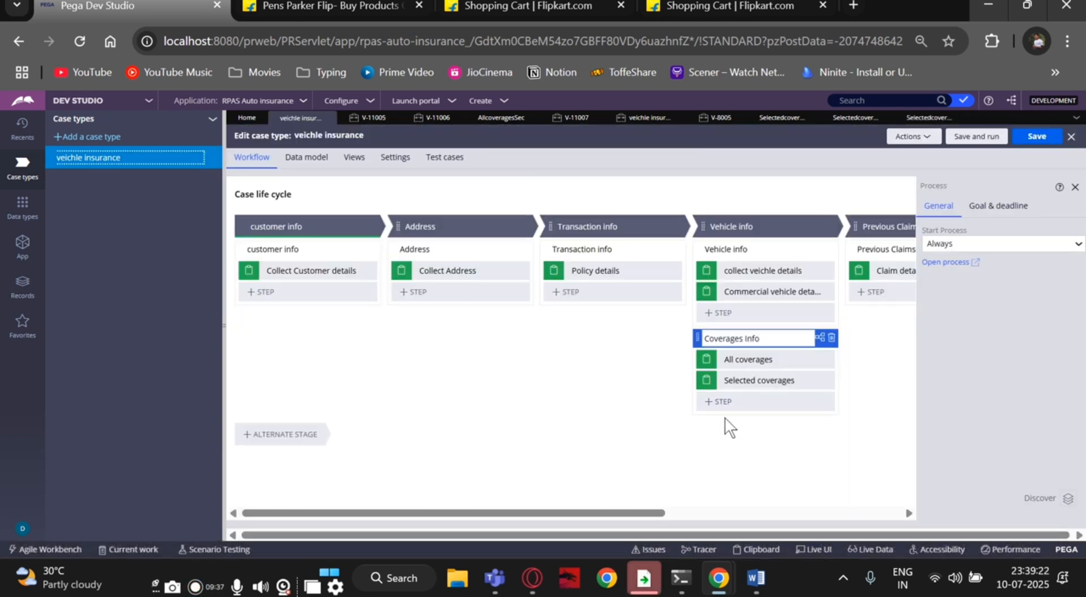
{"action": "left_click", "coordinate": [760, 381]}
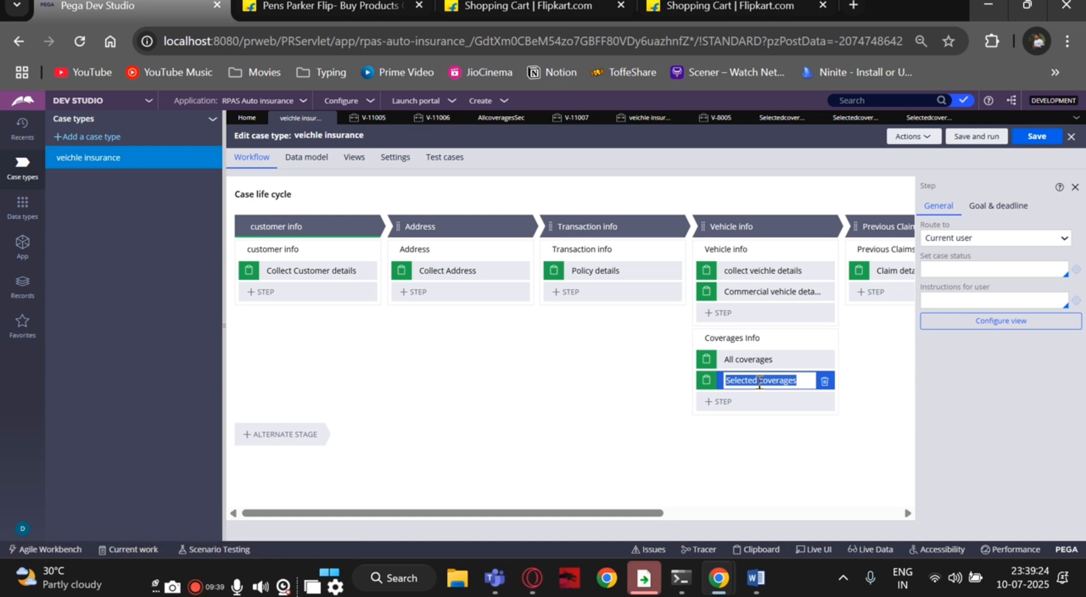
{"action": "left_click", "coordinate": [1033, 139]}
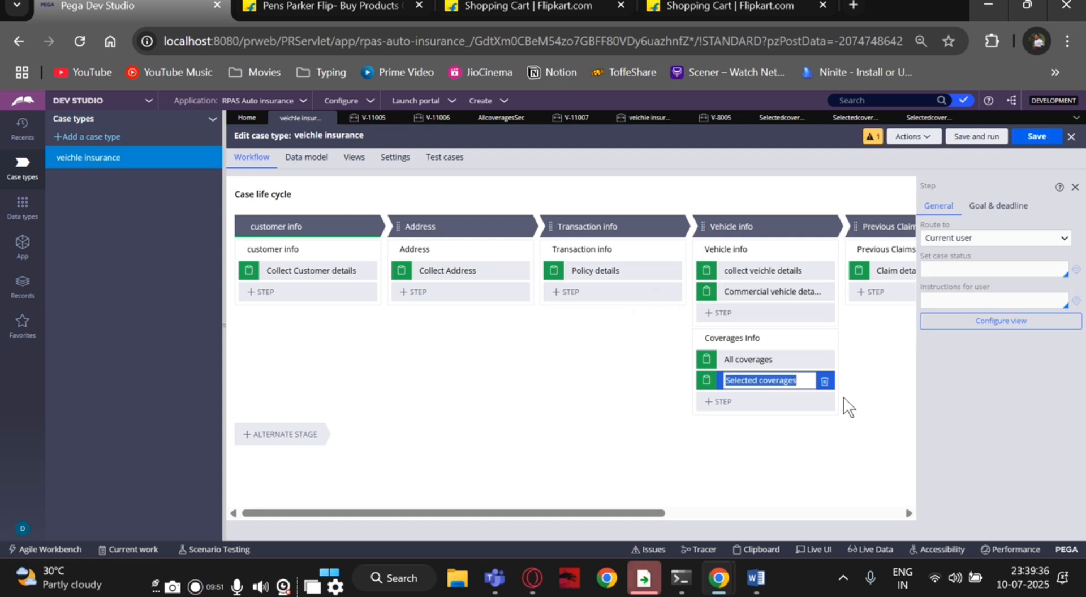
Reopen the Coverages Info process flow, inspect the Selected coverages connector's properties, and check out the flow for editing.
{"action": "left_click", "coordinate": [781, 340]}
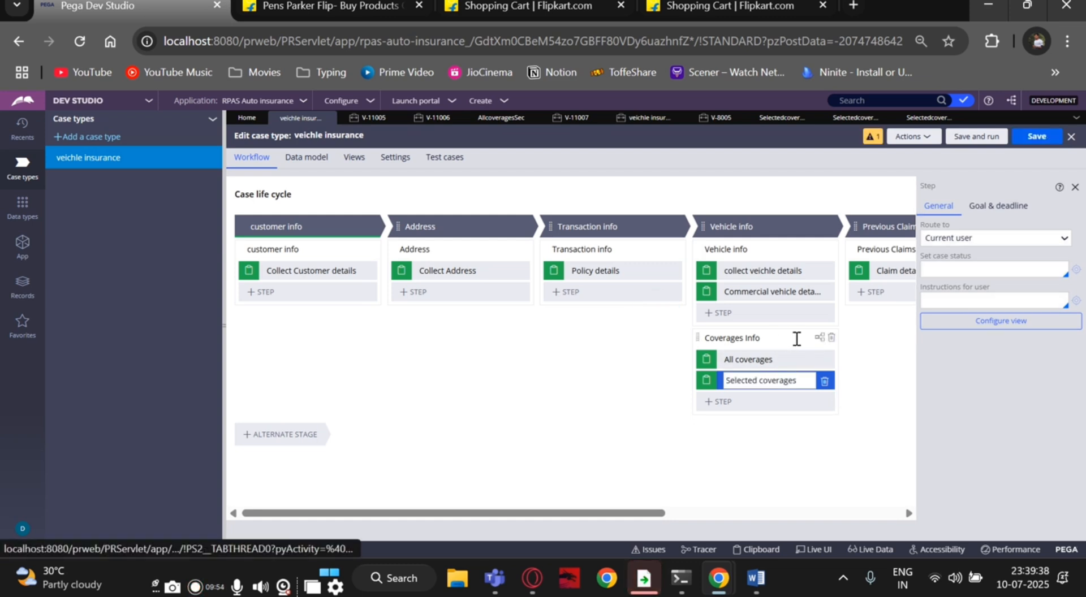
{"action": "left_click", "coordinate": [796, 338]}
{"action": "left_click", "coordinate": [959, 272]}
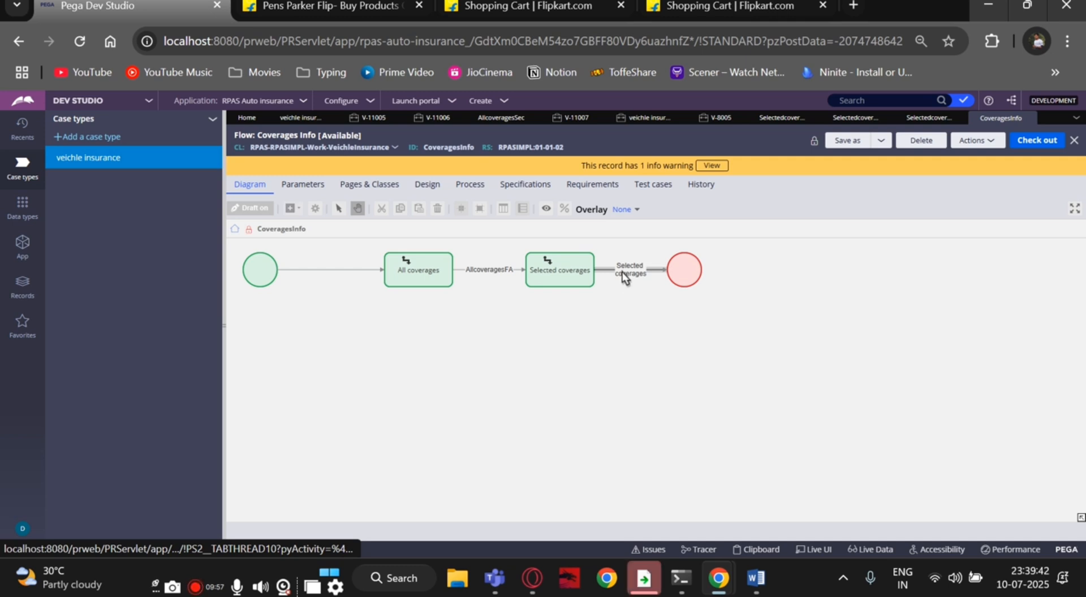
{"action": "double_click", "coordinate": [624, 272]}
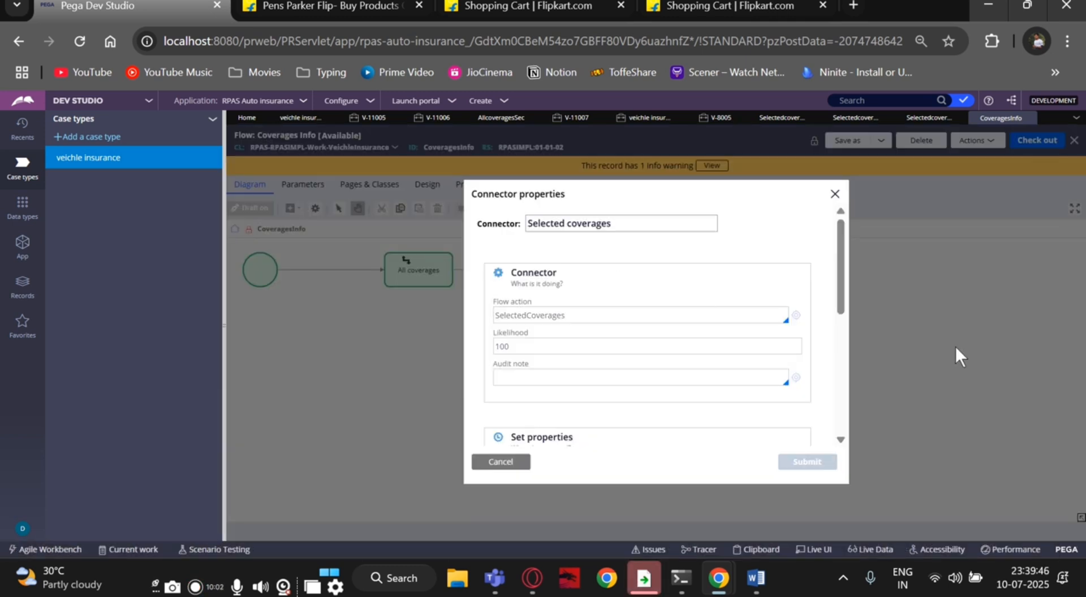
{"action": "left_click", "coordinate": [835, 194]}
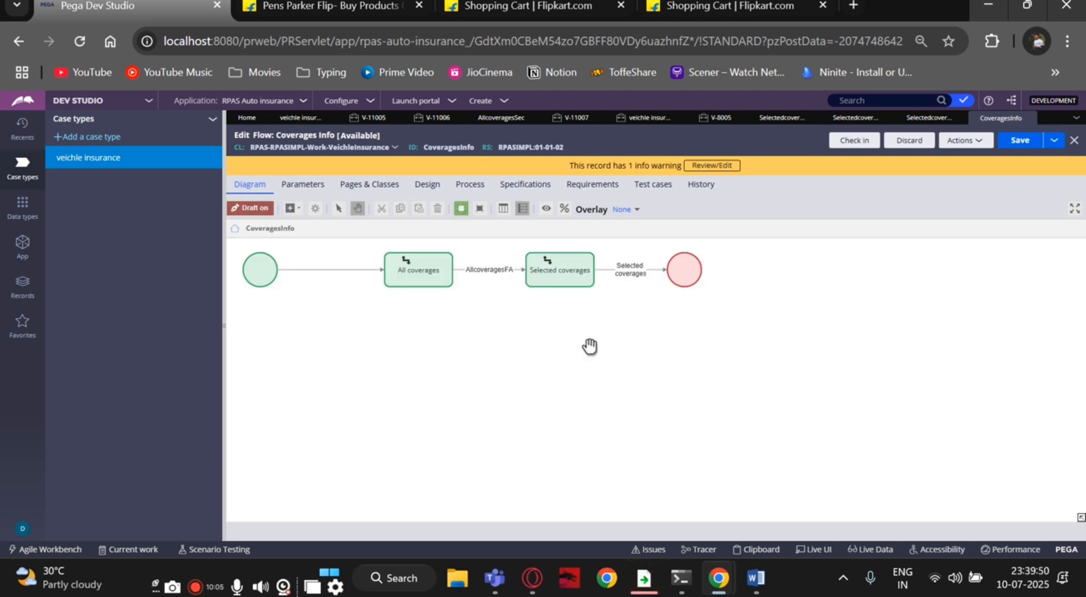
Set the flow action of the Selected coverages connector to SelectedcoveragesFA and submit the connector properties.
{"action": "double_click", "coordinate": [621, 272]}
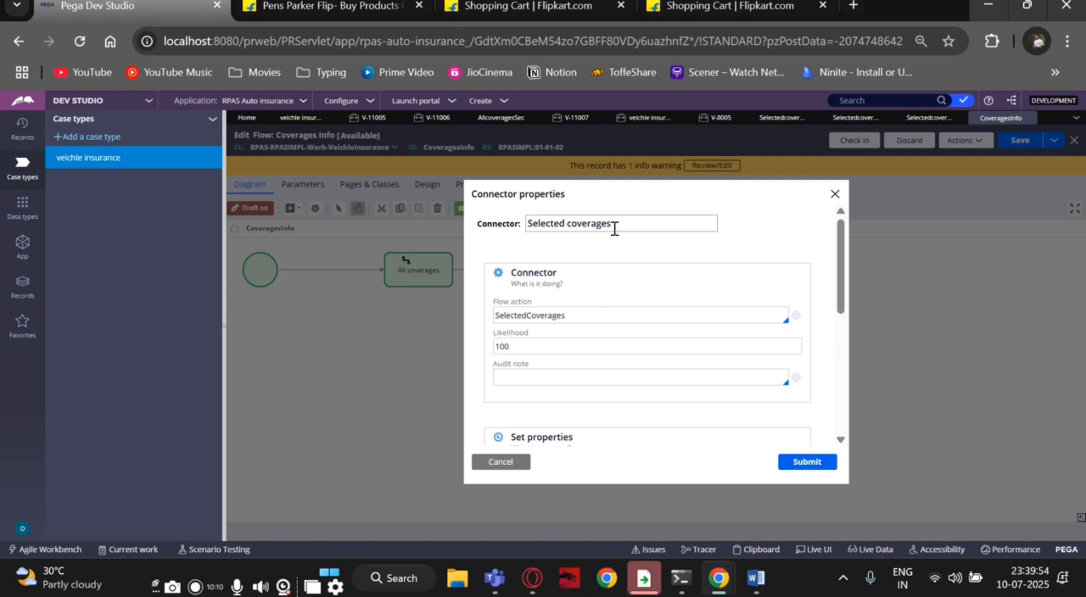
{"action": "left_click", "coordinate": [594, 320]}
{"action": "key", "text": "BackSpace"}
{"action": "key", "text": "BackSpace"}
{"action": "key", "text": "BackSpace"}
{"action": "key", "text": "BackSpace"}
{"action": "key", "text": "BackSpace"}
{"action": "key", "text": "BackSpace"}
{"action": "key", "text": "BackSpace"}
{"action": "key", "text": "BackSpace"}
{"action": "key", "text": "BackSpace"}
{"action": "key", "text": "BackSpace"}
{"action": "key", "text": "BackSpace"}
{"action": "key", "text": "BackSpace"}
{"action": "key", "text": "BackSpace"}
{"action": "key", "text": "BackSpace"}
{"action": "key", "text": "BackSpace"}
{"action": "key", "text": "BackSpace"}
{"action": "key", "text": "BackSpace"}
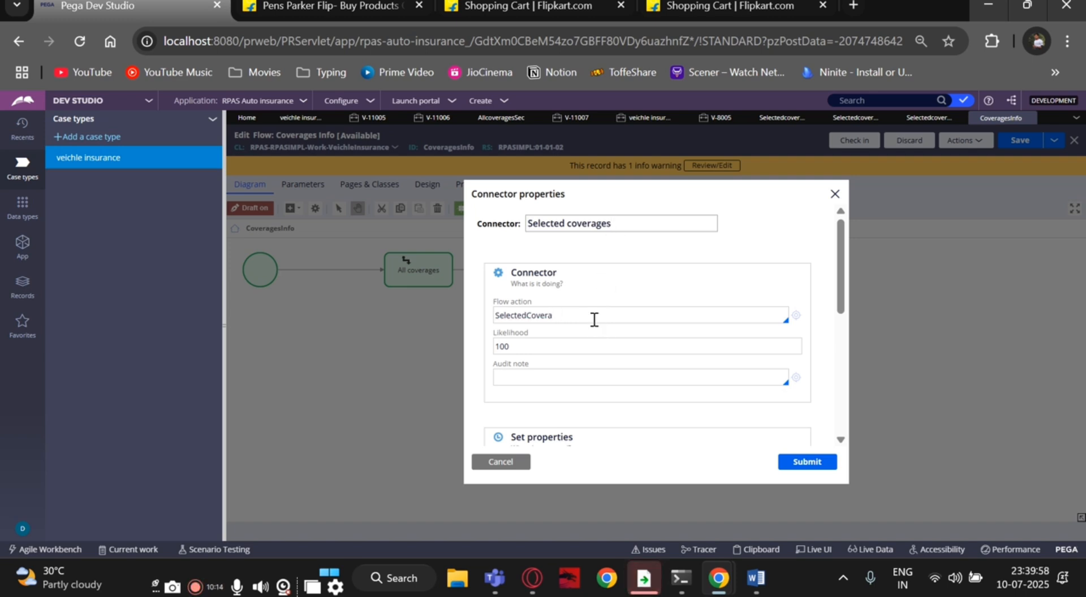
{"action": "key", "text": "Down"}
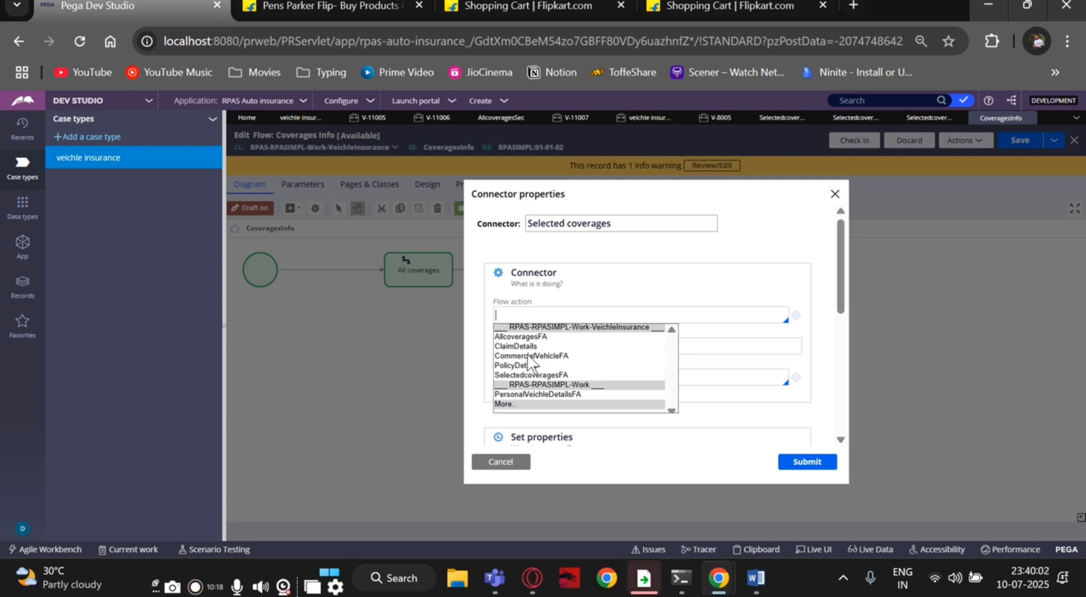
{"action": "left_click", "coordinate": [525, 374]}
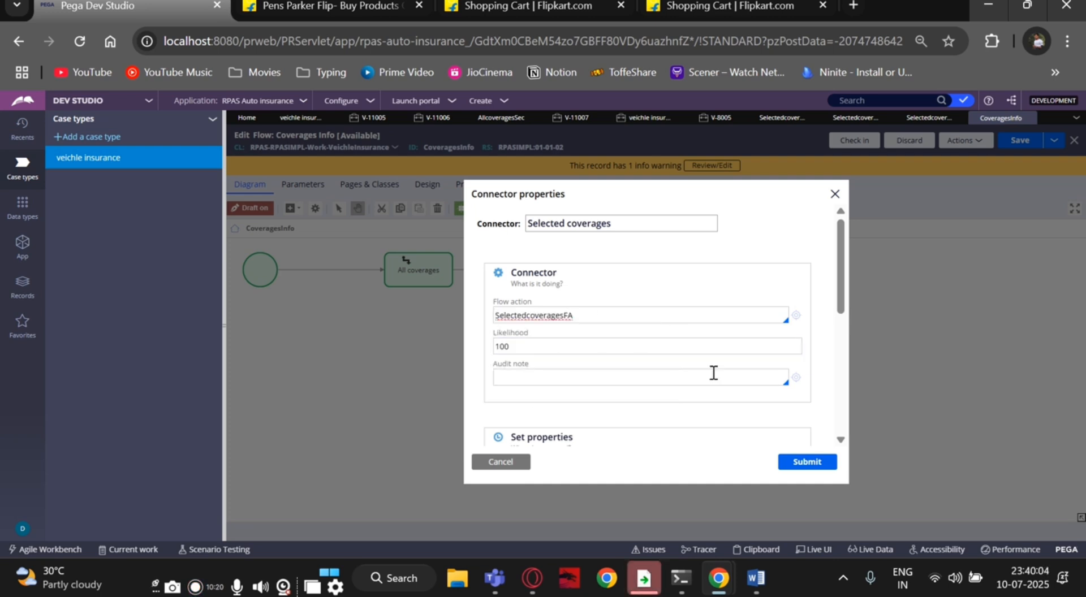
{"action": "left_click", "coordinate": [791, 463]}
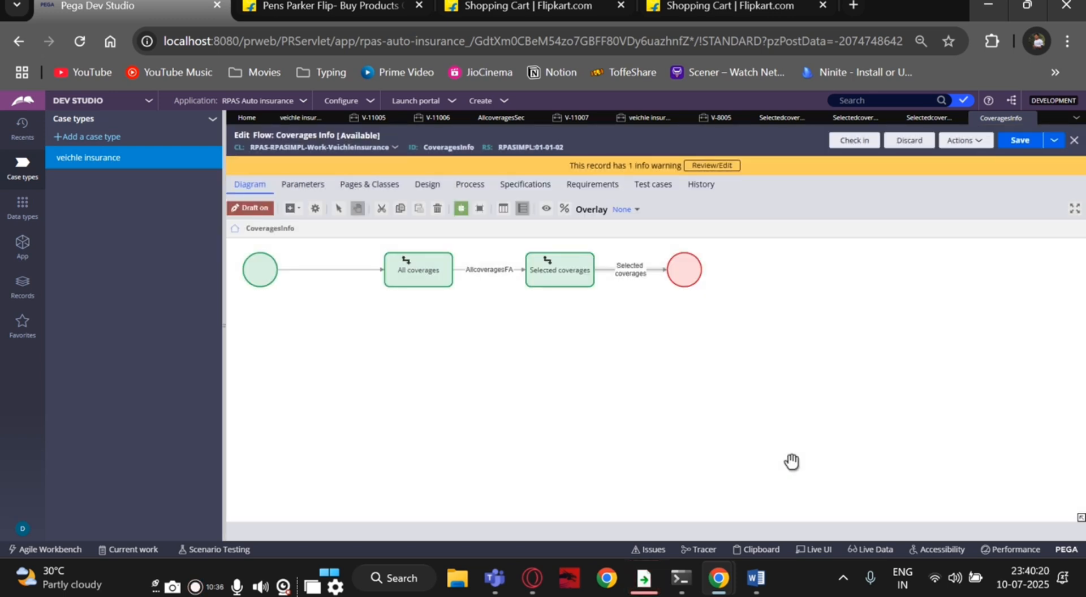
Save the Coverages Info flow and check it in with the comment "ip".
{"action": "left_click", "coordinate": [1007, 146]}
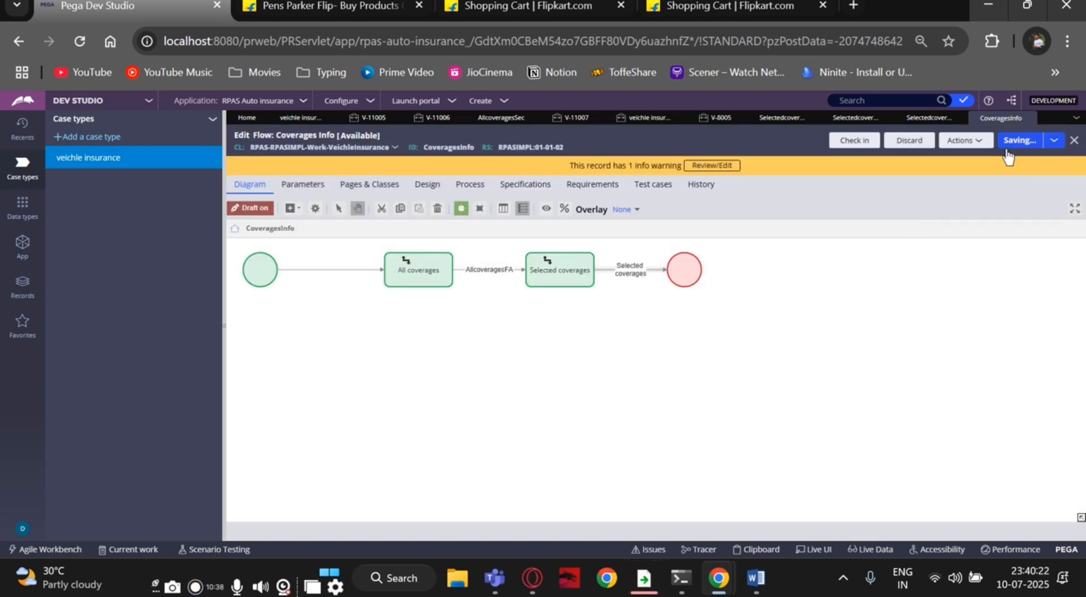
{"action": "left_click", "coordinate": [848, 141]}
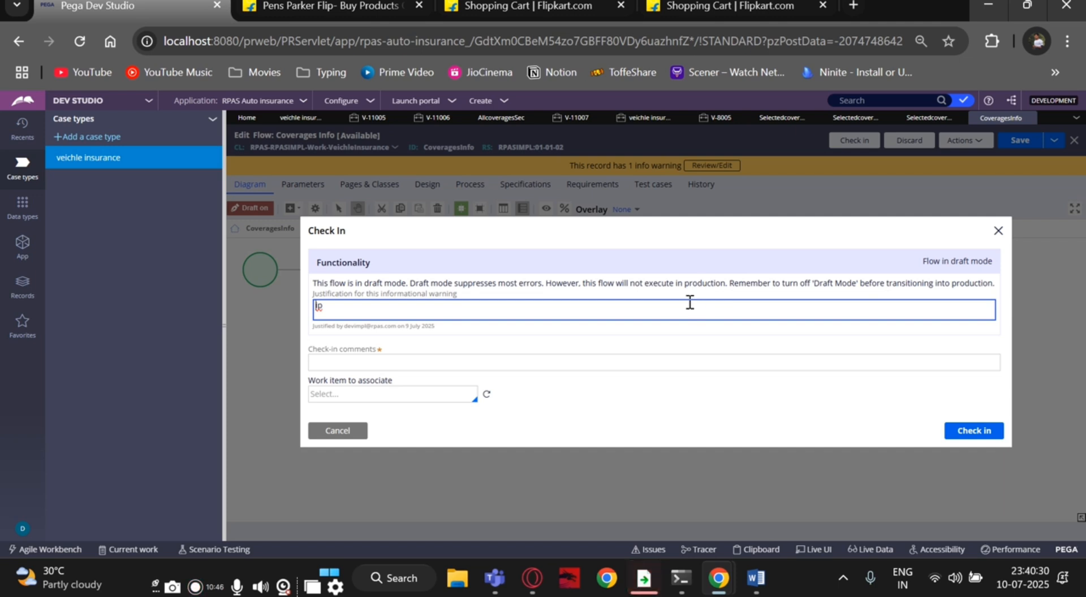
{"action": "left_click", "coordinate": [973, 431]}
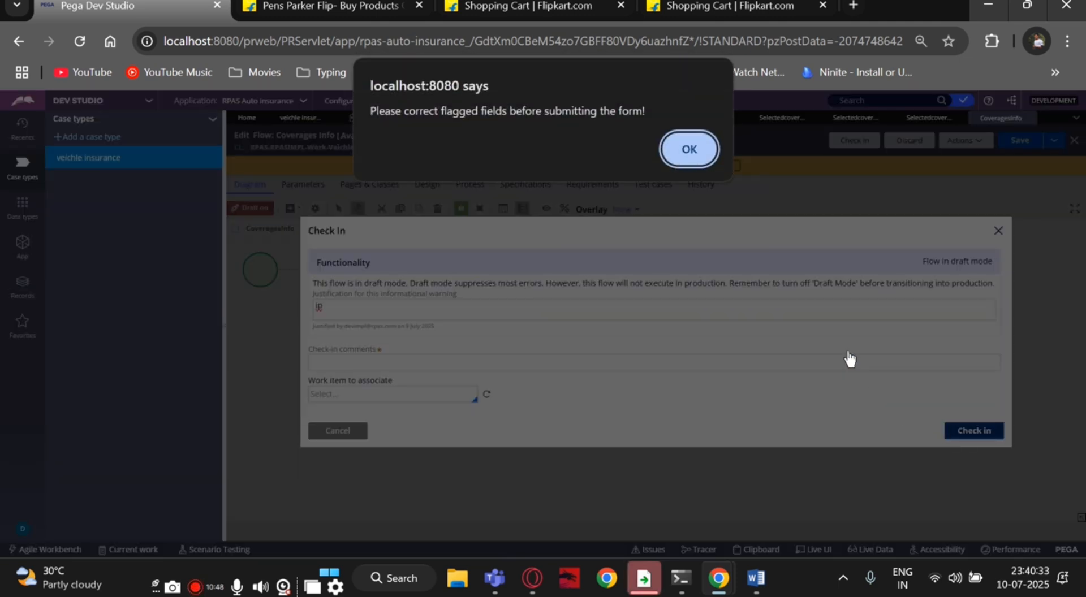
{"action": "left_click", "coordinate": [688, 150]}
{"action": "left_click", "coordinate": [368, 355]}
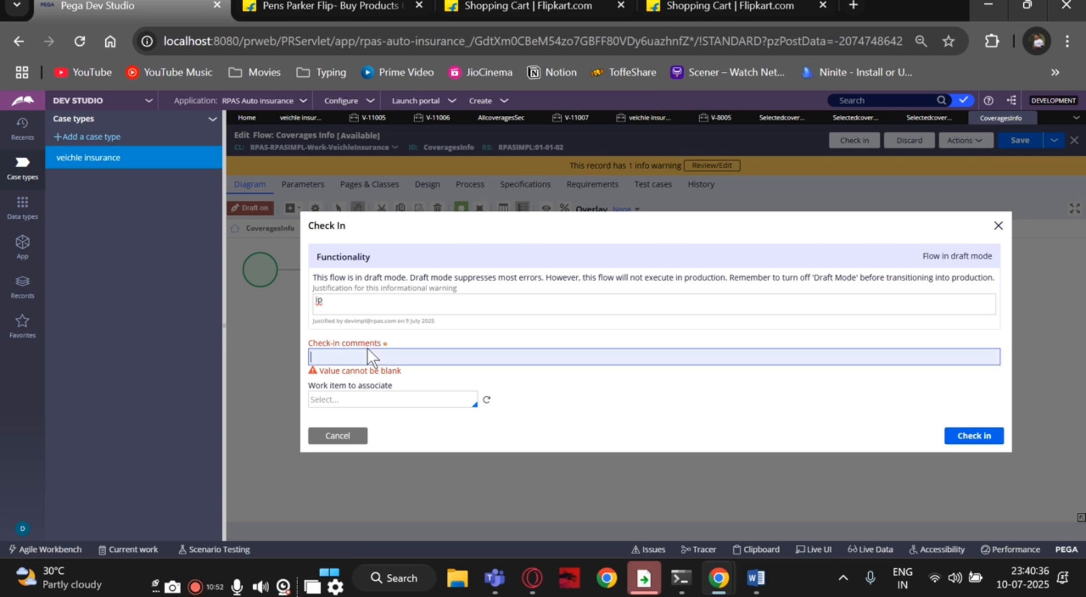
{"action": "type", "text": "ip"}
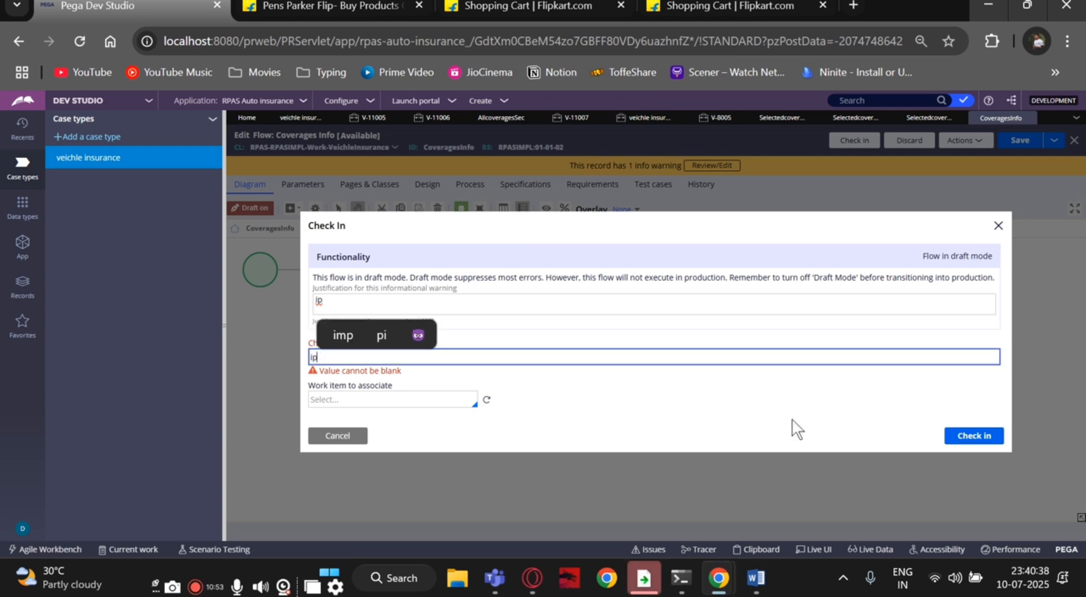
{"action": "left_click", "coordinate": [987, 437]}
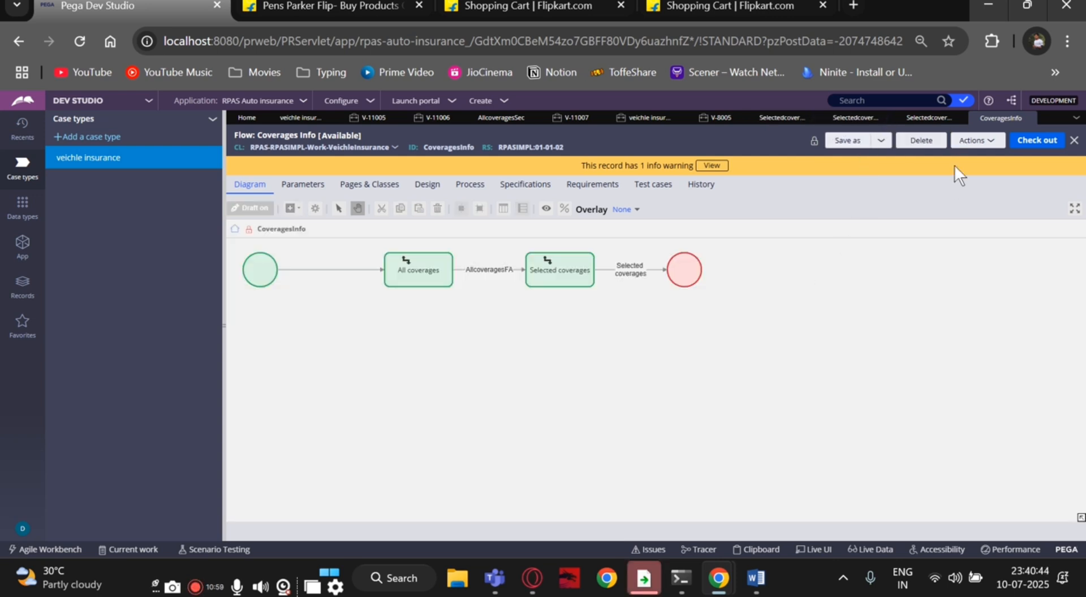
Return to the veichle insurance case type and close the open V-11006 and V-11005 cases, discarding unsaved changes.
{"action": "left_click", "coordinate": [930, 117]}
{"action": "left_click", "coordinate": [1003, 118]}
{"action": "left_click", "coordinate": [90, 164]}
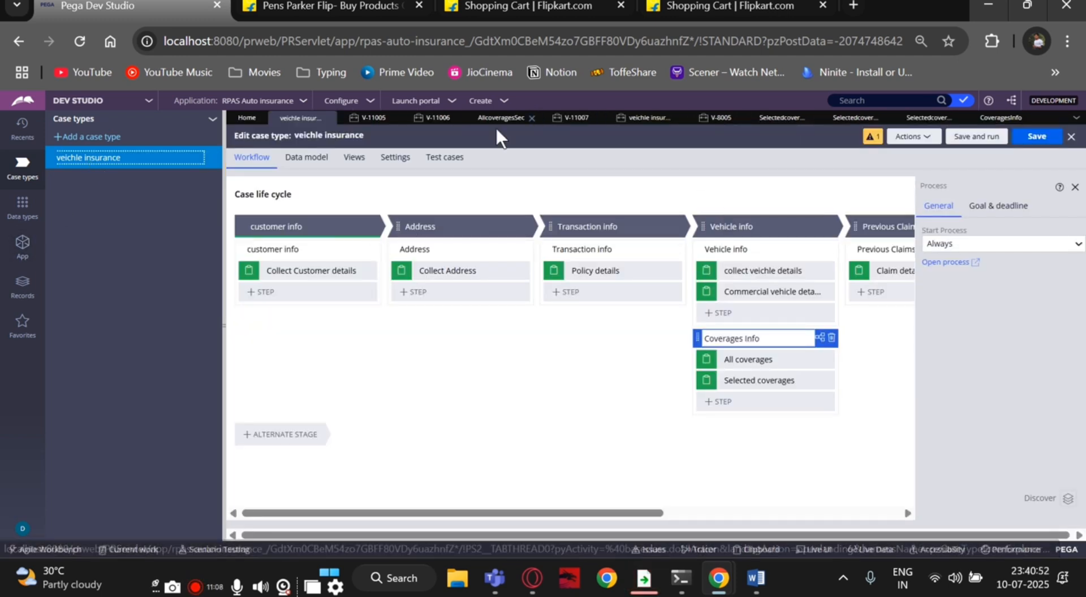
{"action": "left_click", "coordinate": [456, 118]}
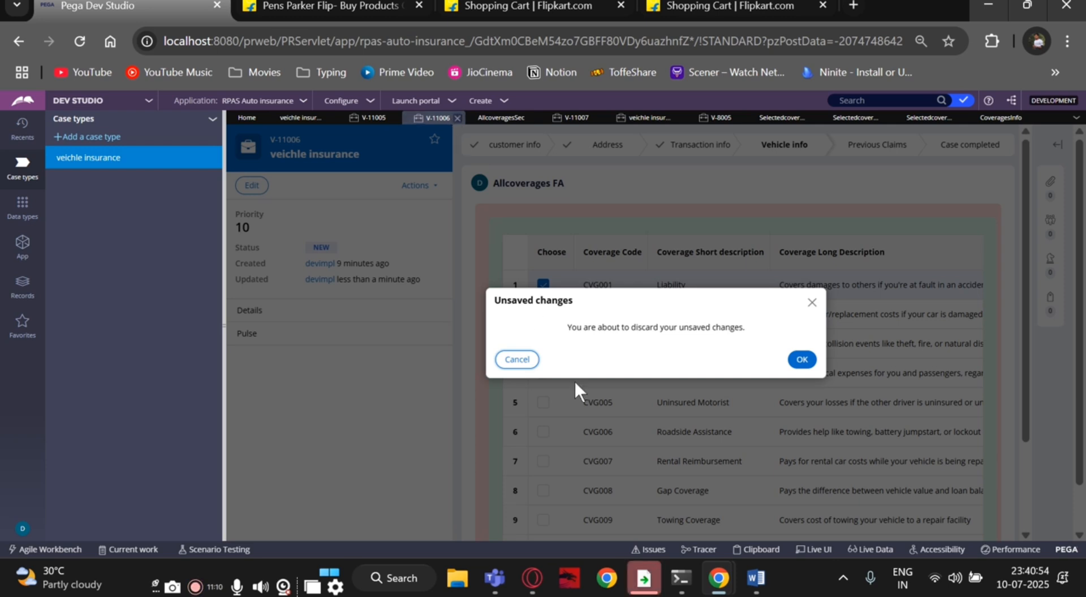
{"action": "left_click", "coordinate": [801, 360]}
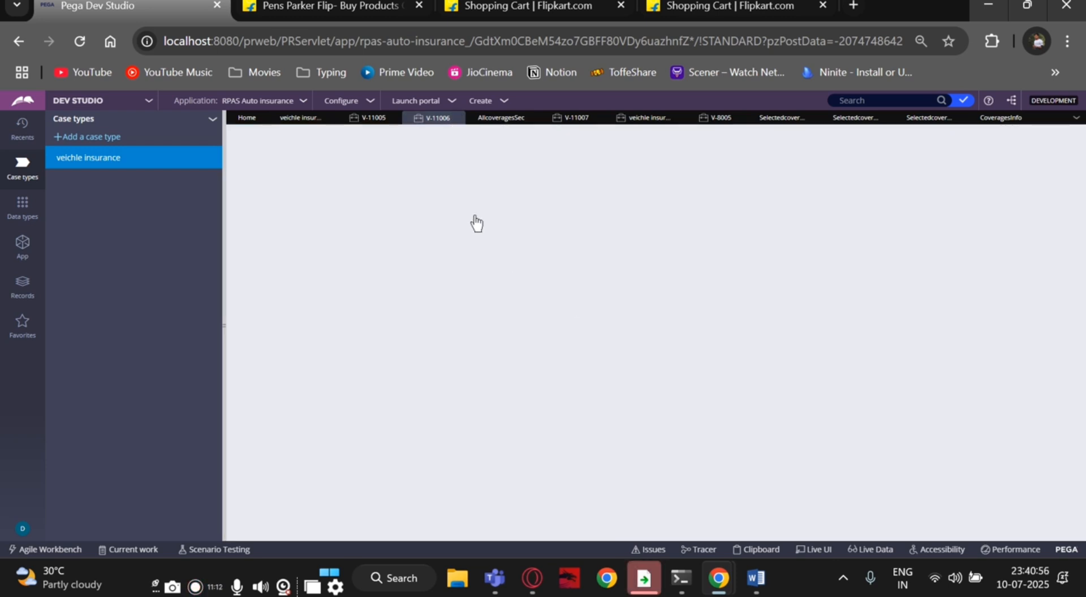
{"action": "left_click", "coordinate": [394, 118]}
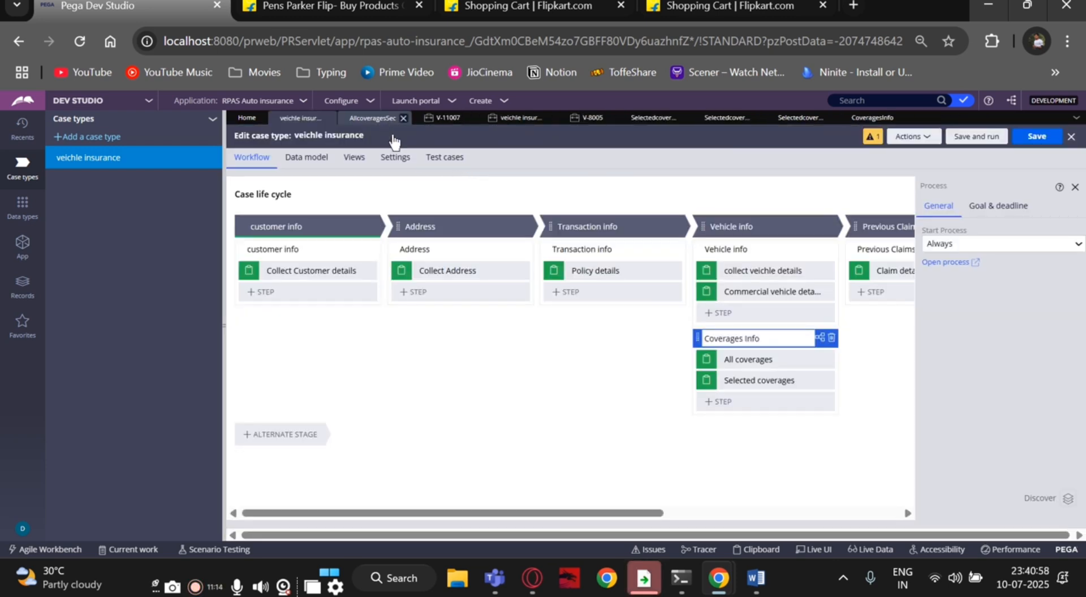
Check the open CoveragesInfo flow and SelectedcoveragesFA flow action, and close the duplicate veichle insurance tab and the V-11007 case.
{"action": "left_click", "coordinate": [848, 118]}
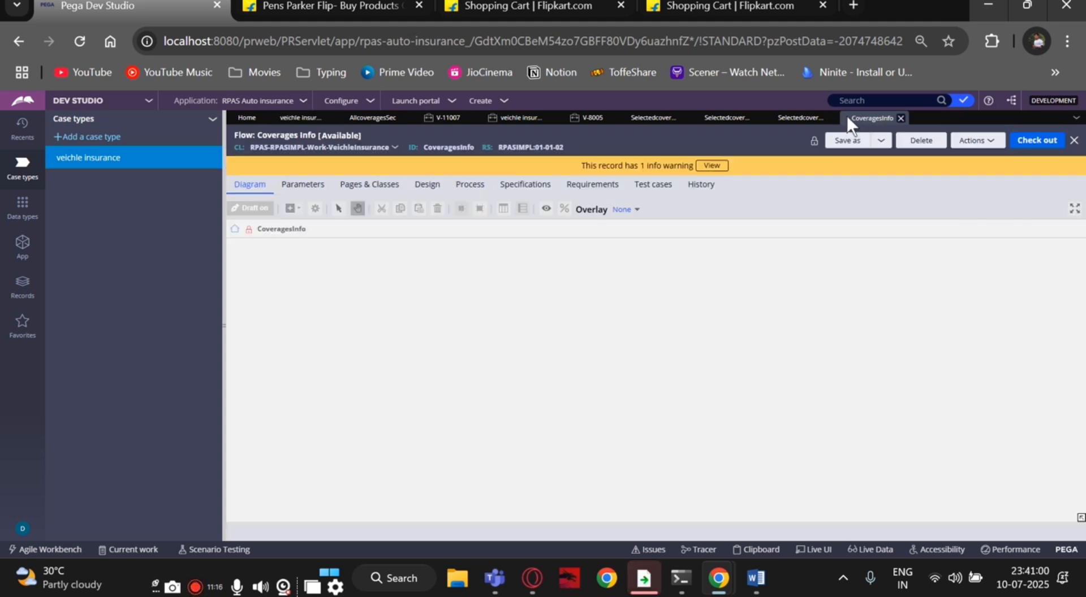
{"action": "left_click", "coordinate": [800, 118]}
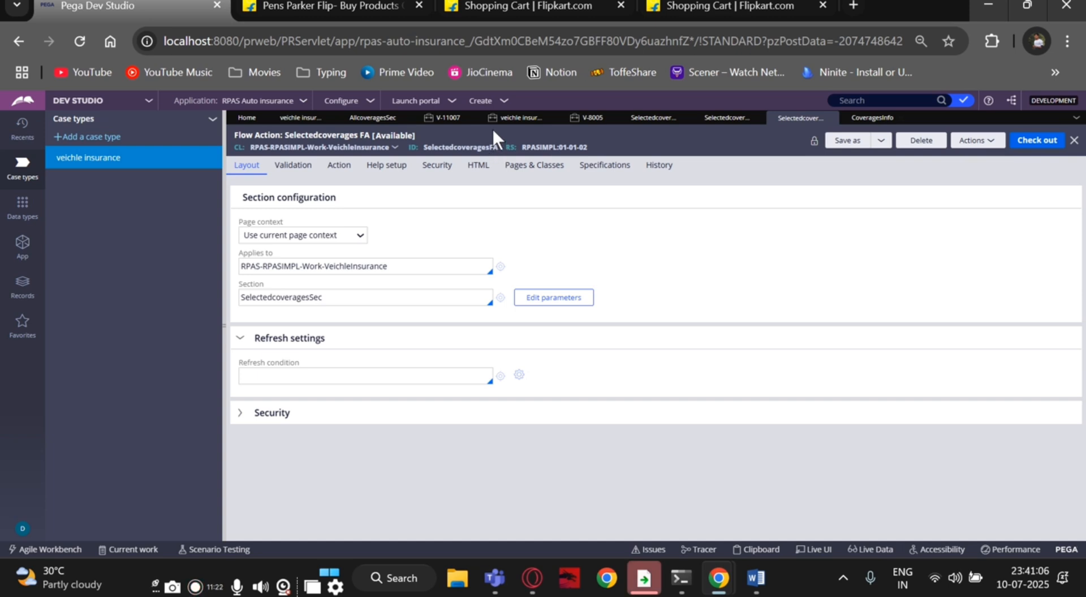
{"action": "left_click", "coordinate": [541, 117]}
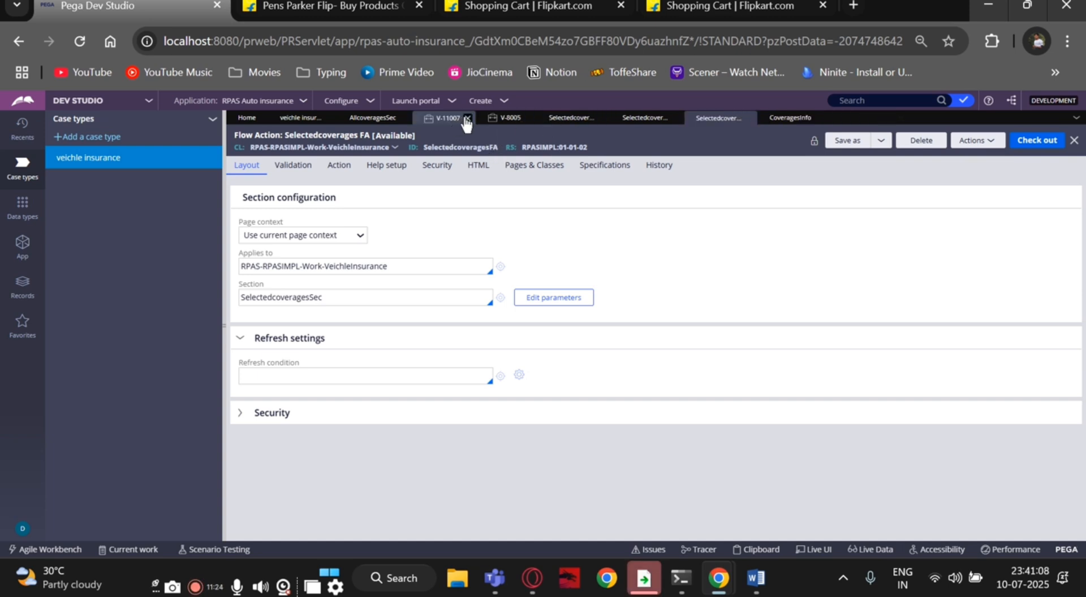
{"action": "left_click", "coordinate": [465, 119]}
{"action": "left_click", "coordinate": [467, 118]}
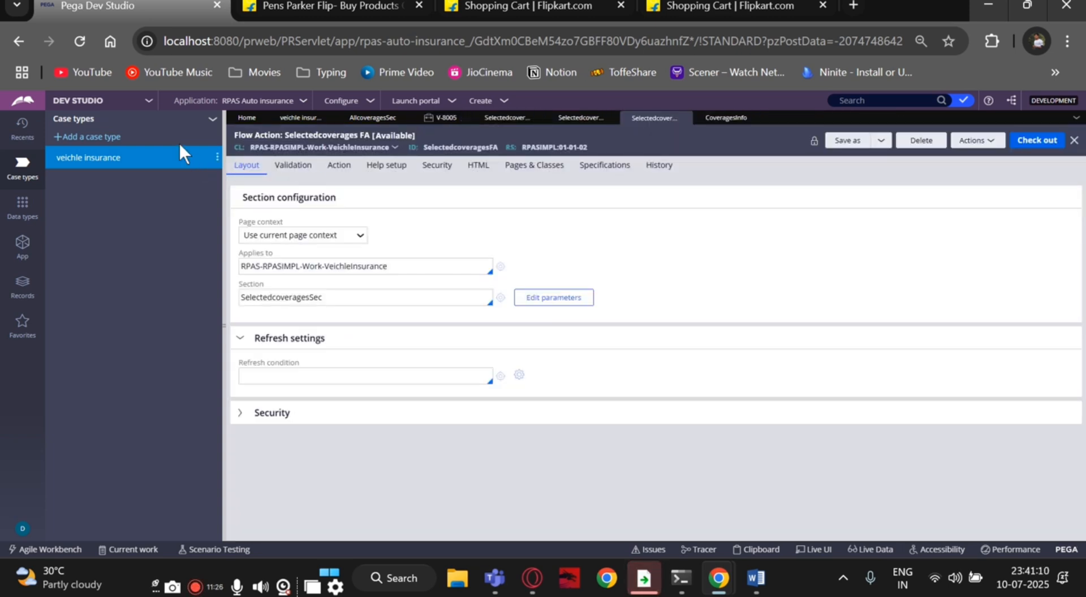
Refresh the veichle insurance case type to clear its stale record, and save and run it to create a new case.
{"action": "left_click", "coordinate": [64, 152]}
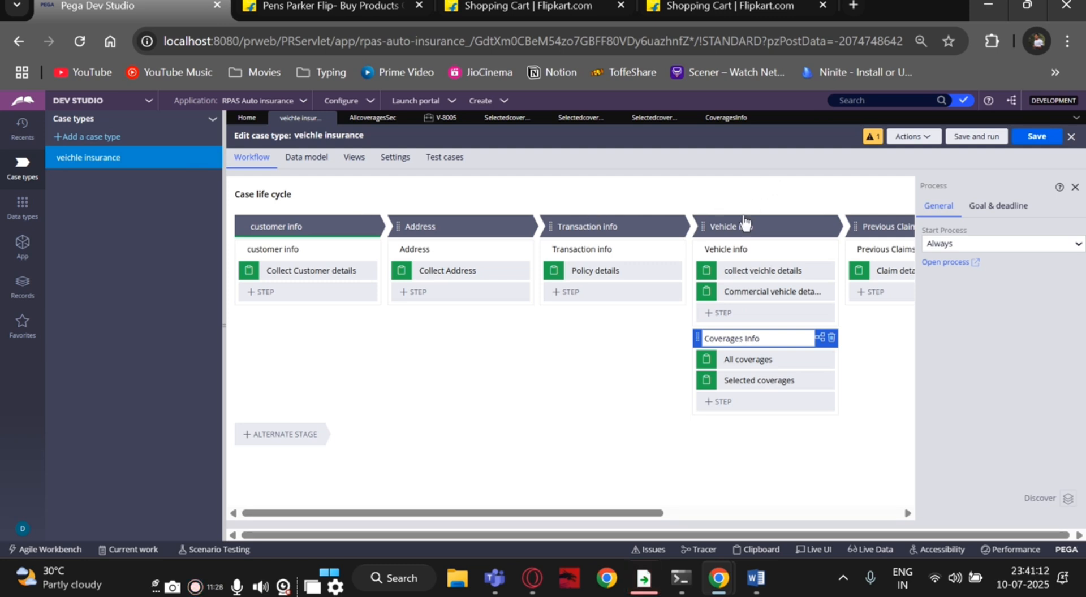
{"action": "left_click", "coordinate": [958, 137]}
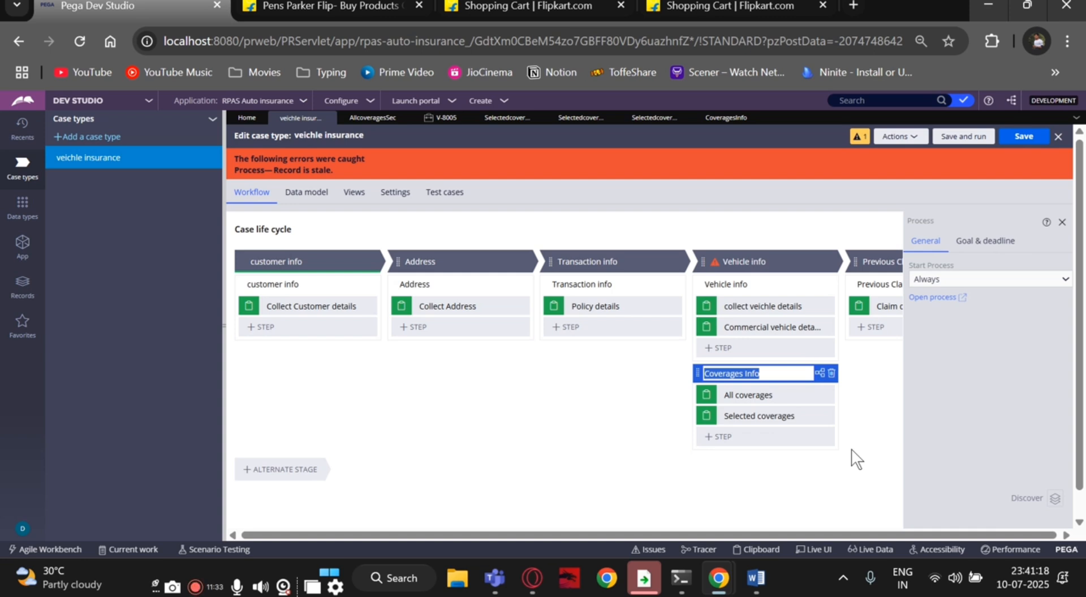
{"action": "left_click", "coordinate": [905, 142]}
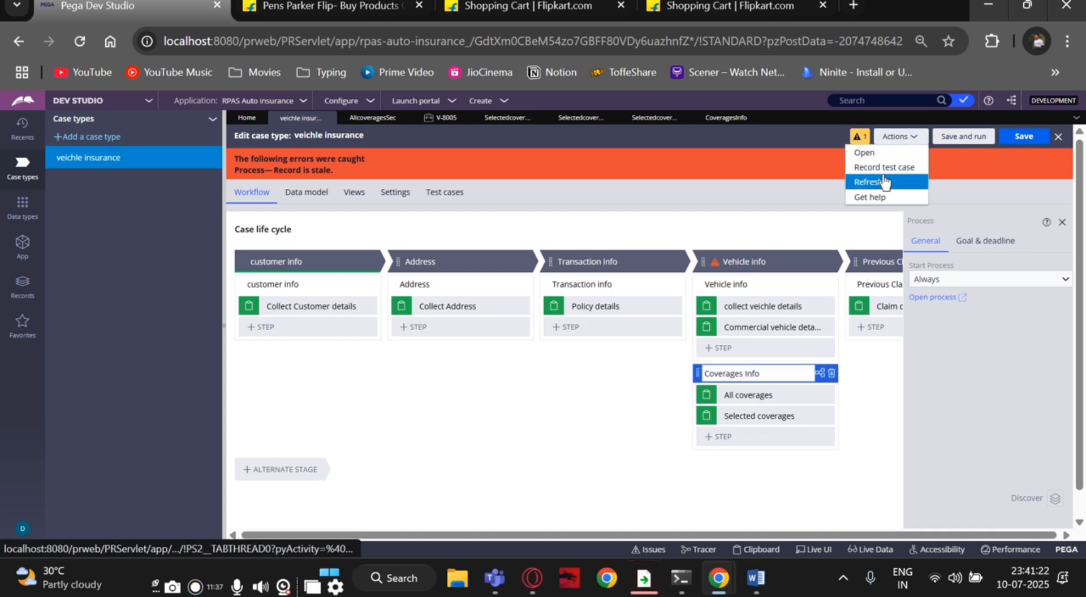
{"action": "left_click", "coordinate": [886, 182]}
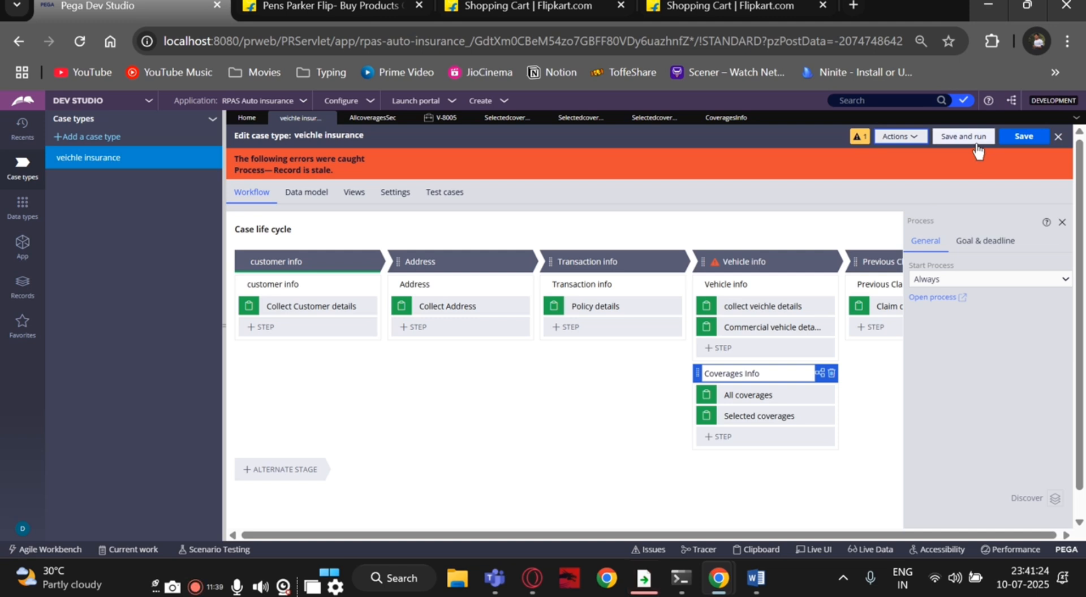
{"action": "left_click", "coordinate": [977, 146]}
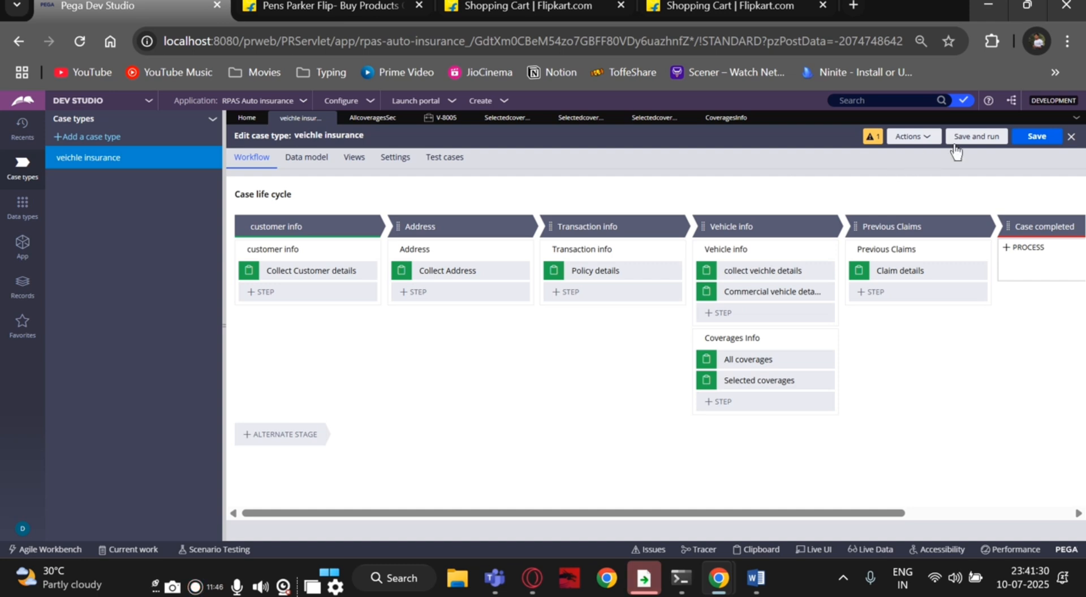
{"action": "left_click", "coordinate": [967, 141]}
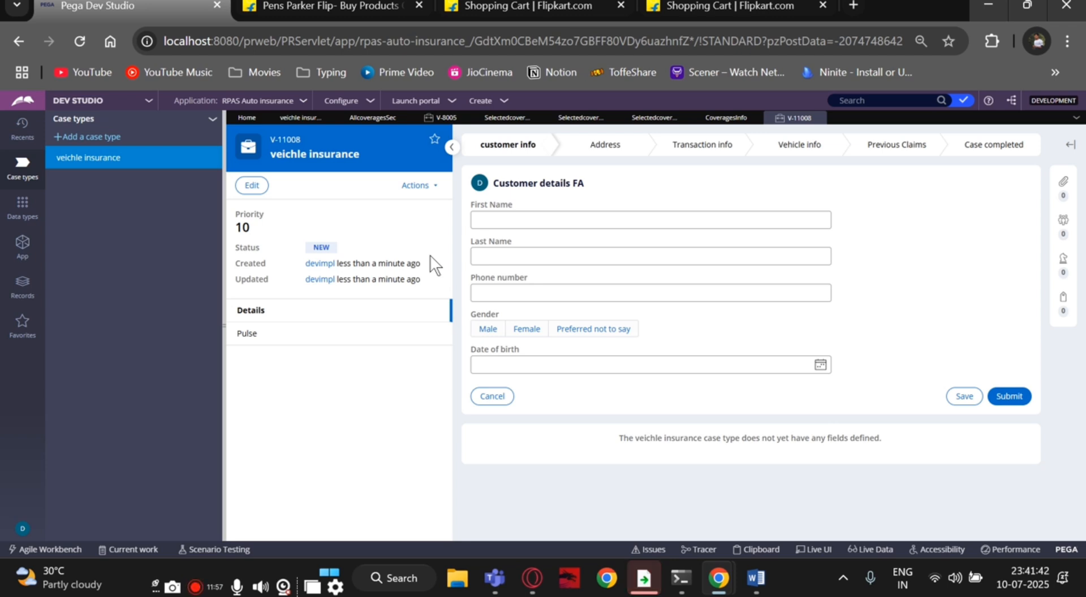
Submit the customer details, address, policy details, personal vehicle and commercial vehicle forms of the new case without entering any data.
{"action": "left_click", "coordinate": [1027, 401]}
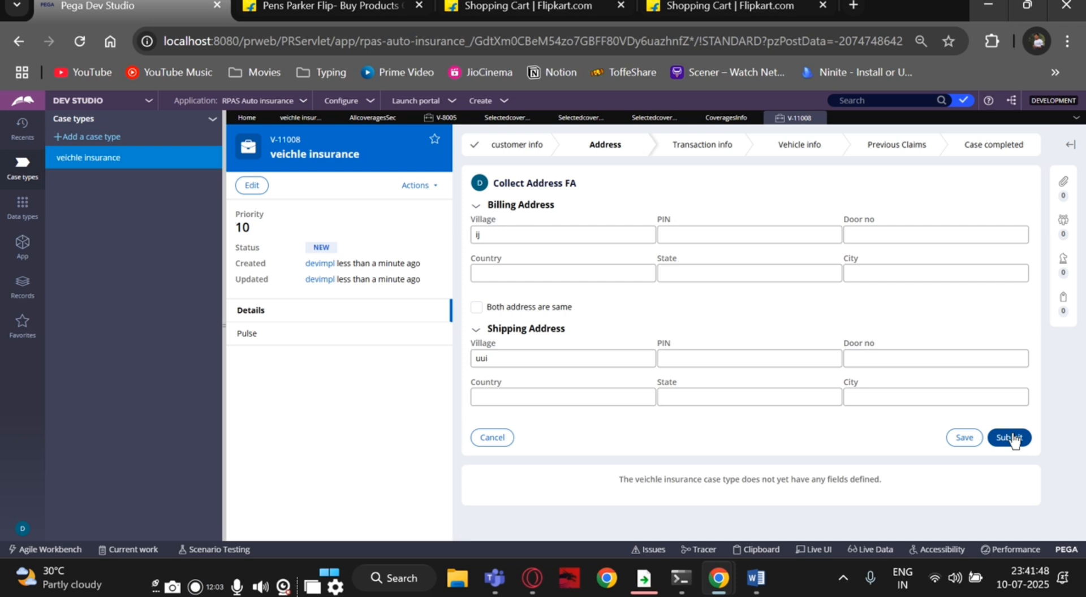
{"action": "left_click", "coordinate": [1011, 438]}
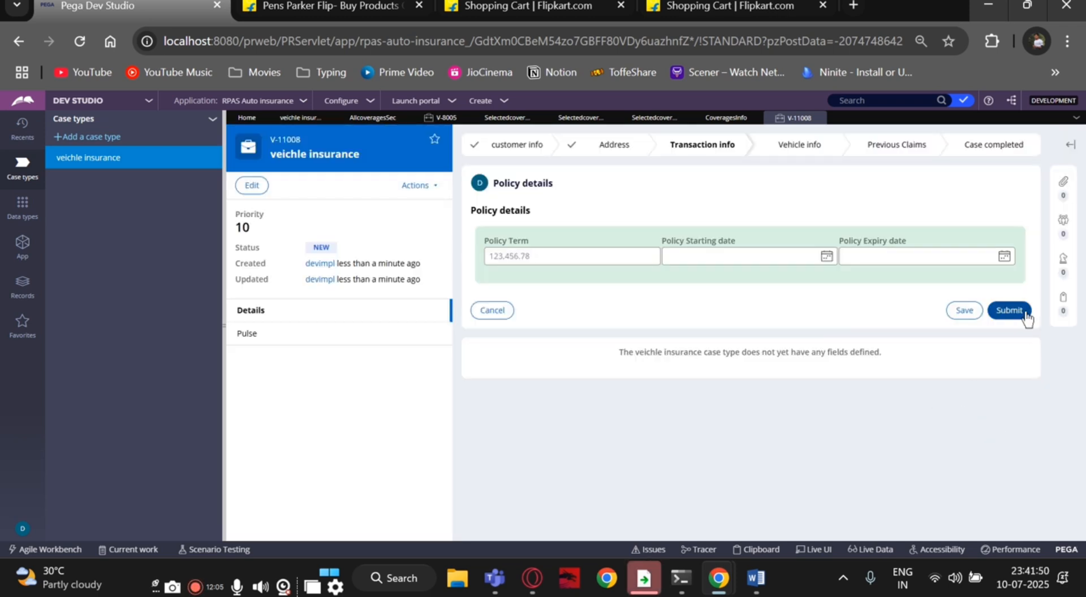
{"action": "left_click", "coordinate": [1024, 311]}
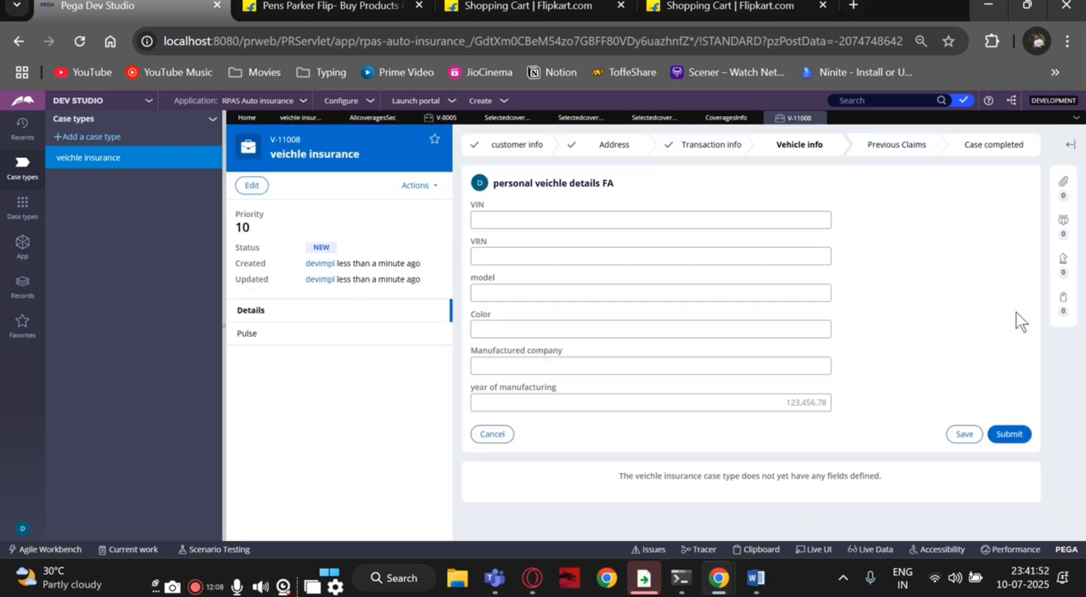
{"action": "left_click", "coordinate": [1009, 435]}
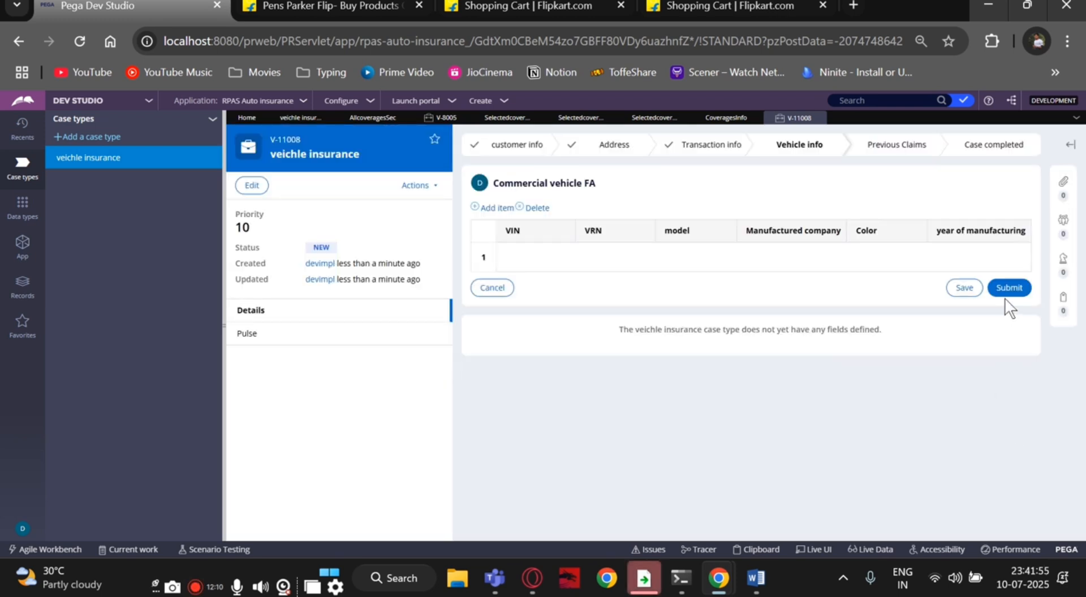
{"action": "left_click", "coordinate": [1006, 294]}
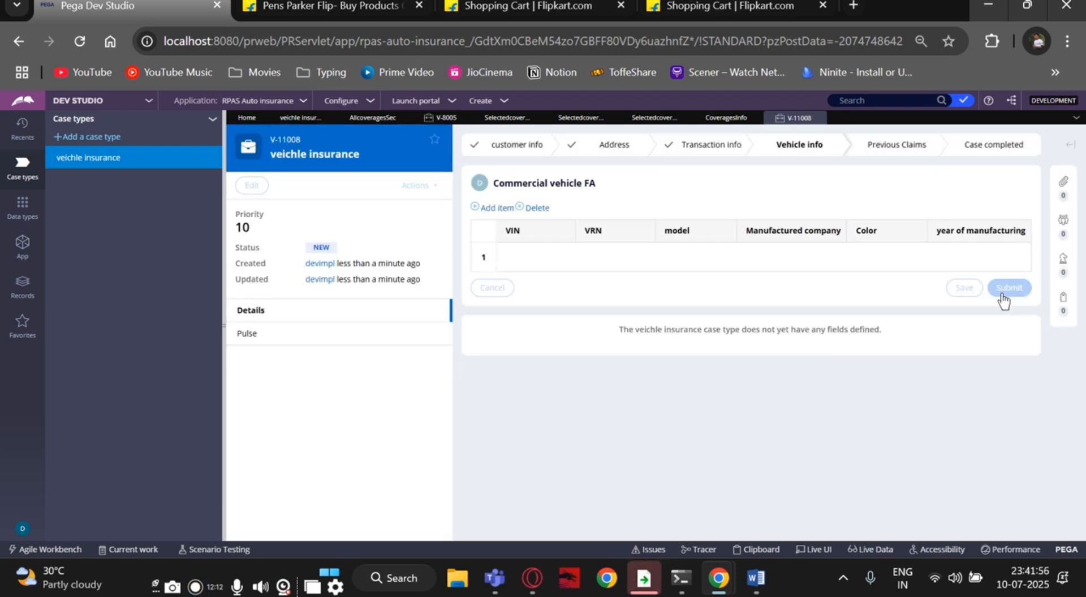
Select the coverages CVG010, CVG007 and CVG005 in the coverages list and submit the form.
{"action": "scroll", "coordinate": [670, 385], "scroll_direction": "down", "scroll_amount": 3}
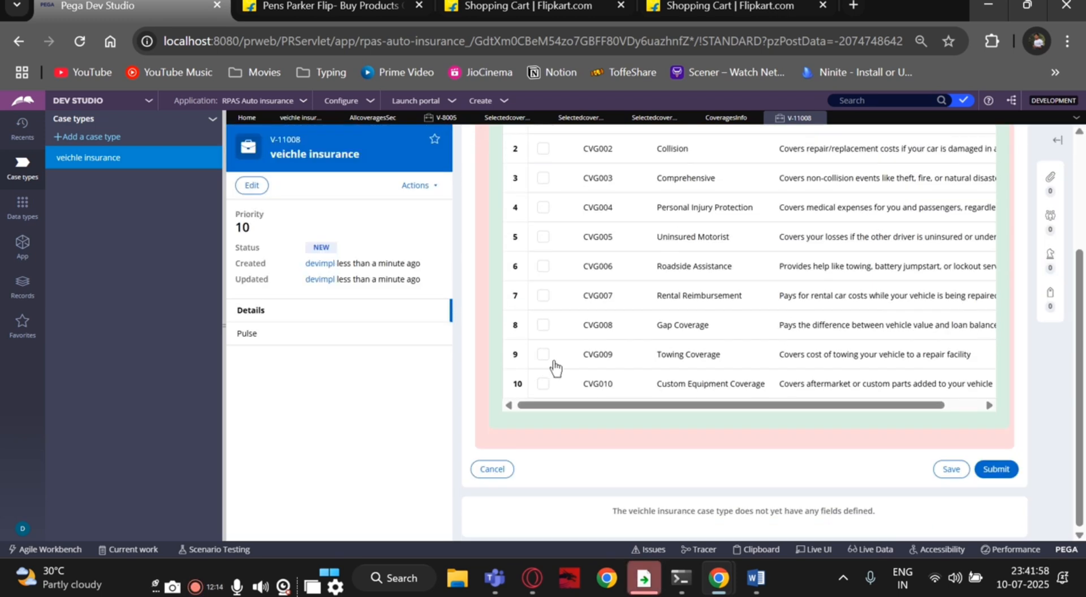
{"action": "left_click", "coordinate": [543, 382]}
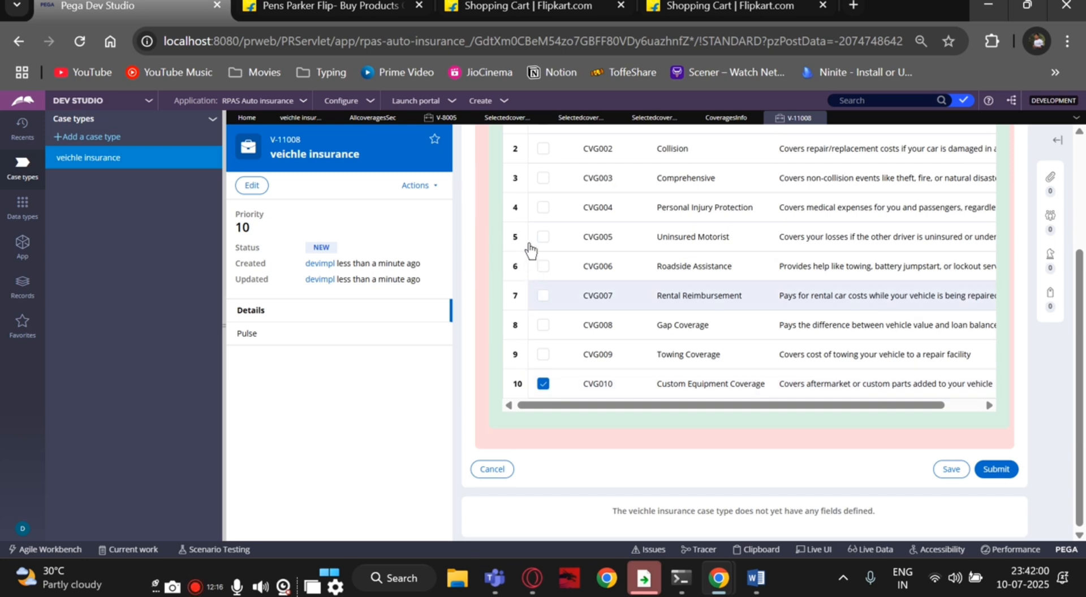
{"action": "left_click", "coordinate": [544, 296]}
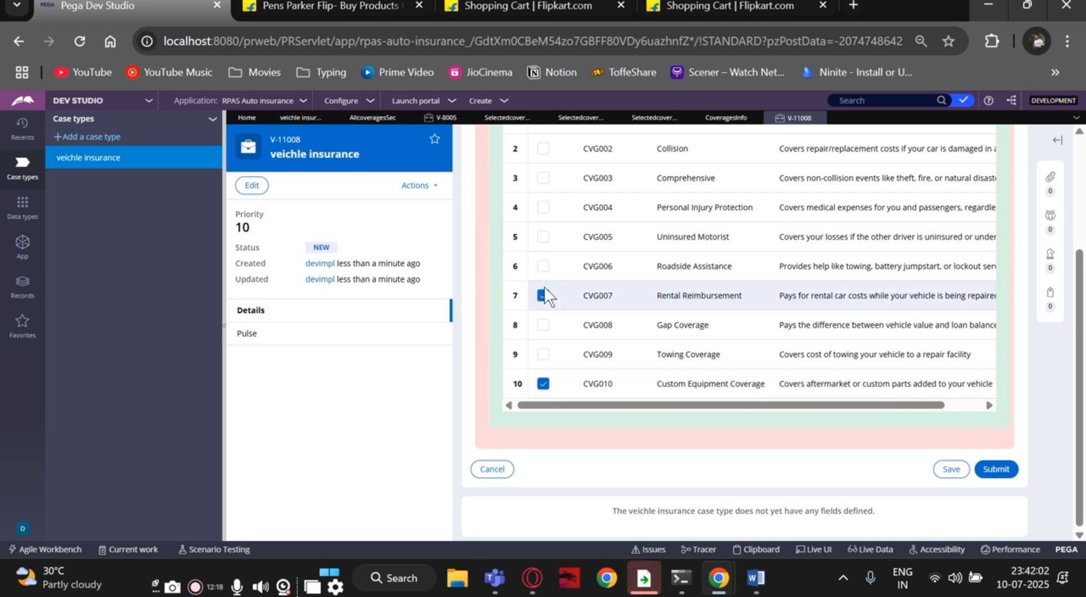
{"action": "left_click", "coordinate": [545, 235]}
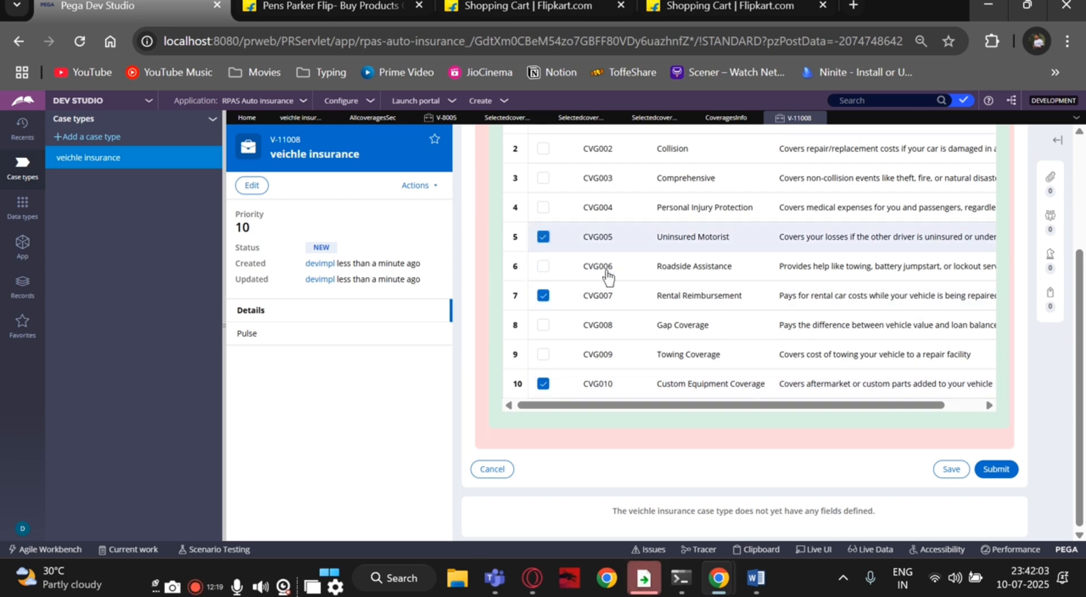
{"action": "left_click", "coordinate": [996, 470]}
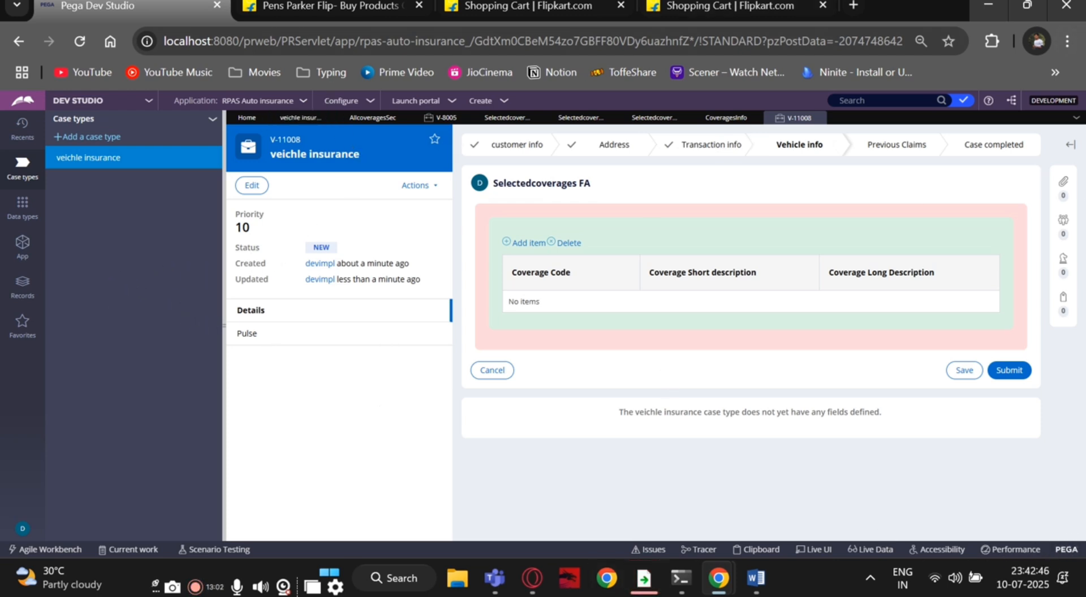
Start creating a data transform in the RPAS-RPASIMPL-Work-VeichleInsurance class from the App explorer.
{"action": "left_click", "coordinate": [22, 254]}
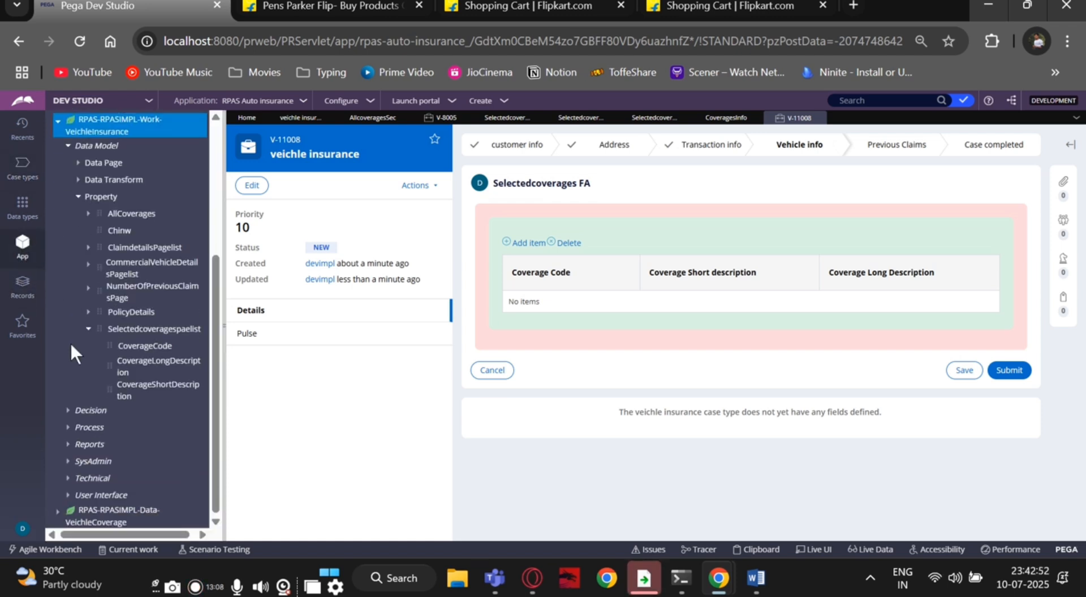
{"action": "scroll", "coordinate": [70, 252], "scroll_direction": "up", "scroll_amount": 4}
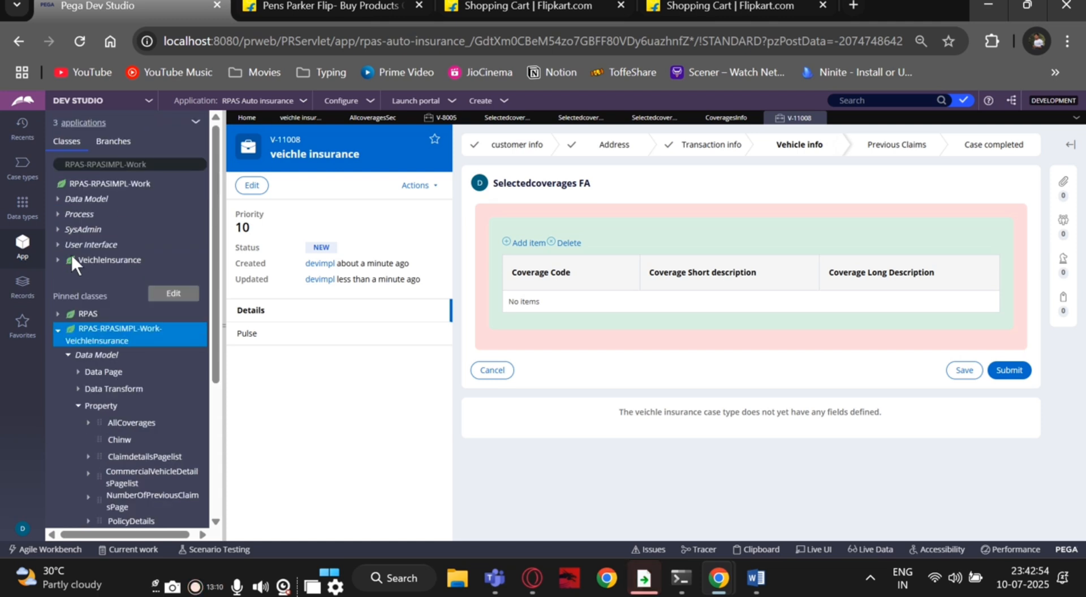
{"action": "scroll", "coordinate": [83, 229], "scroll_direction": "down", "scroll_amount": 3}
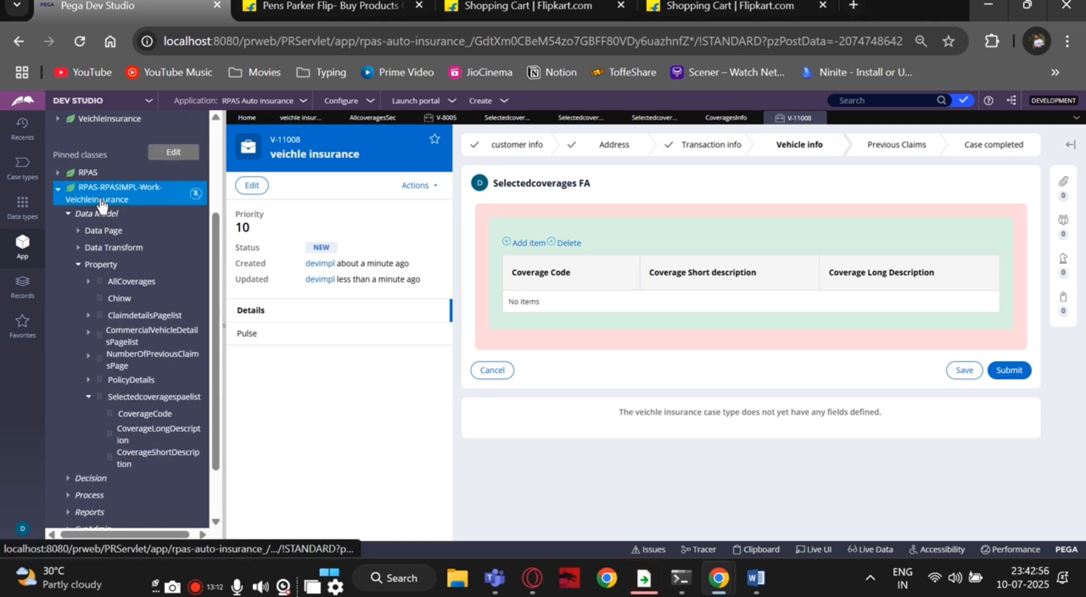
{"action": "right_click", "coordinate": [102, 201]}
{"action": "mouse_move", "coordinate": [99, 213]}
{"action": "mouse_move", "coordinate": [292, 233]}
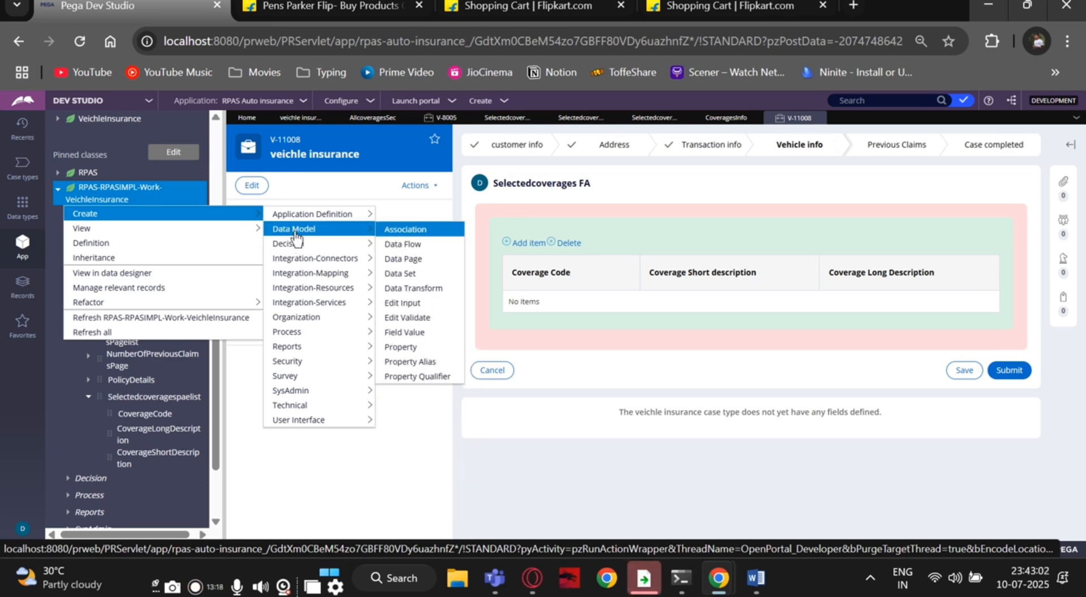
{"action": "left_click", "coordinate": [405, 286]}
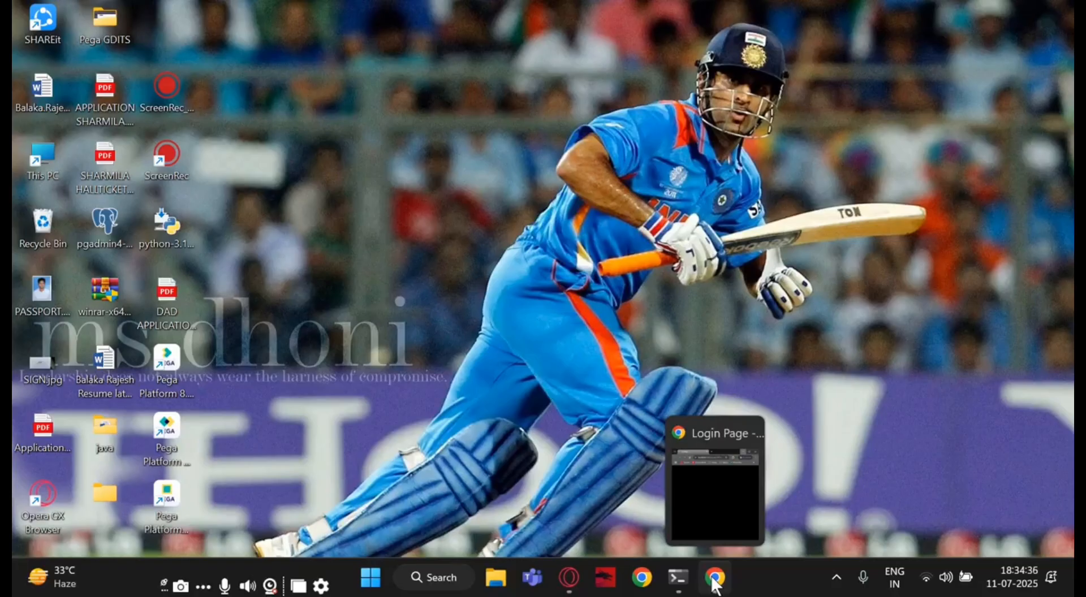
Switch to Chrome and log in to Pega with the prefilled credentials.
{"action": "left_click", "coordinate": [716, 582]}
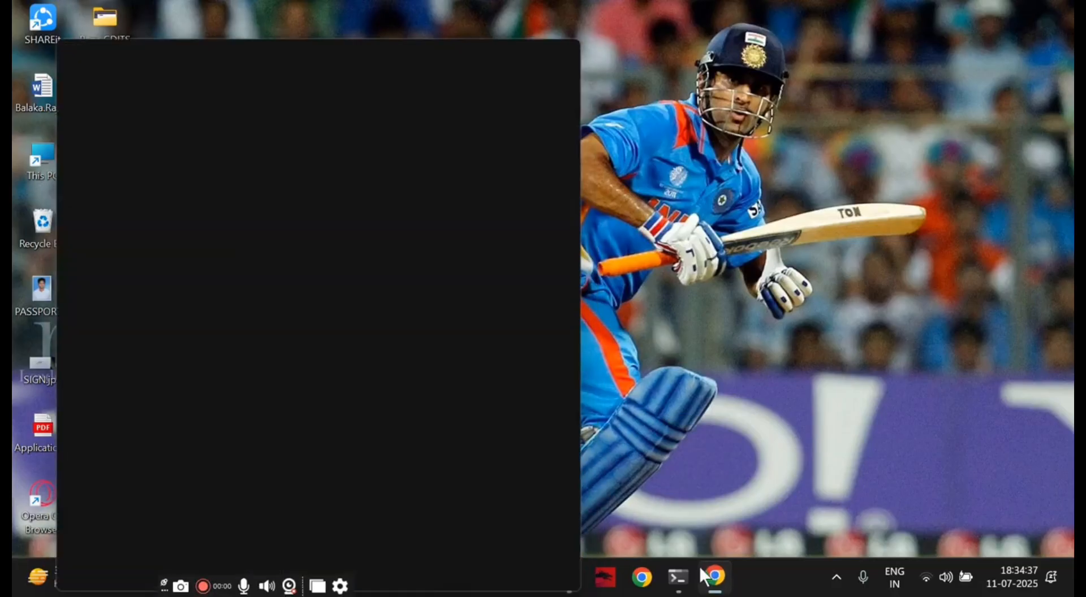
{"action": "left_click", "coordinate": [525, 50]}
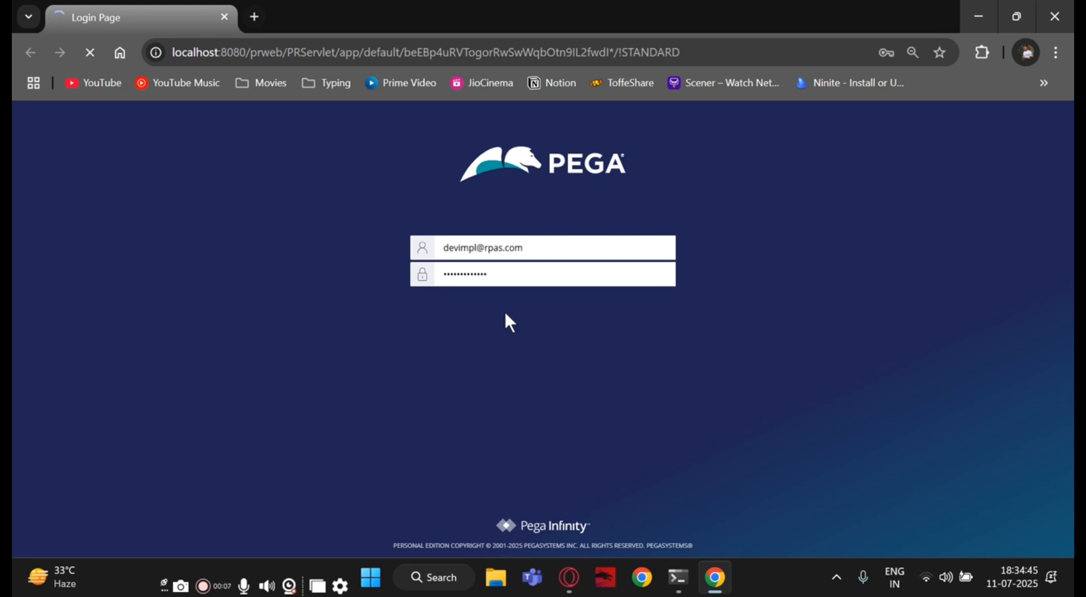
Search Windows for Word 2016 and launch it.
{"action": "left_click", "coordinate": [447, 578]}
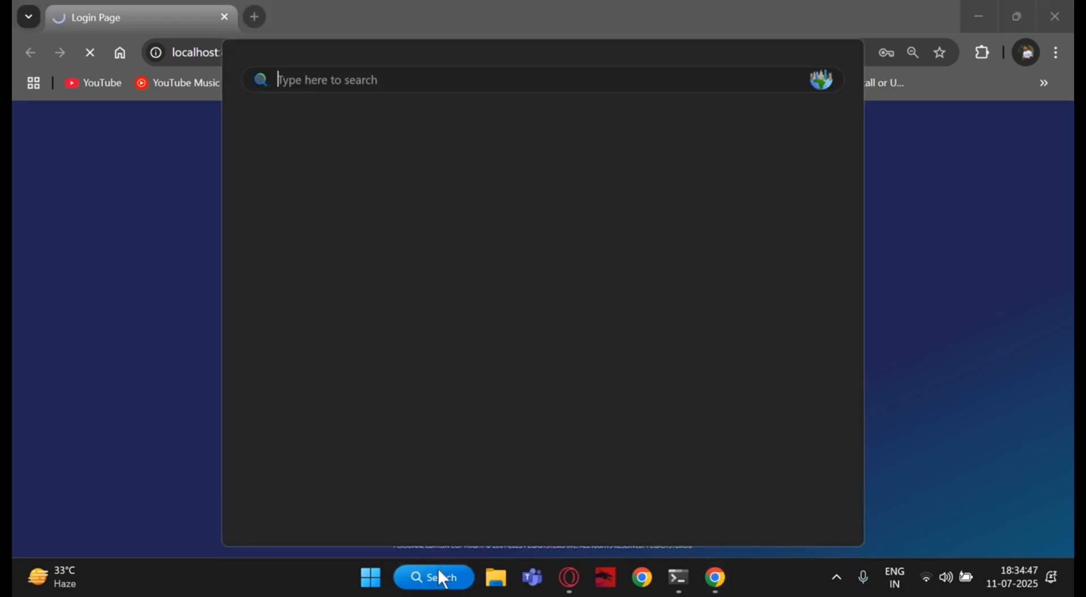
{"action": "type", "text": "do"}
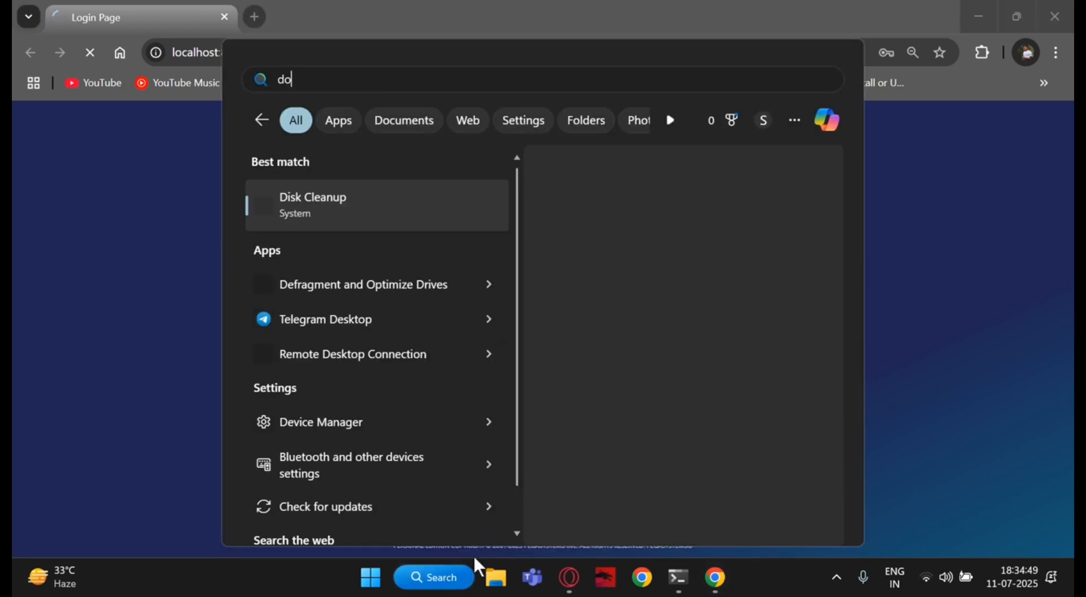
{"action": "key", "text": "BackSpace"}
{"action": "key", "text": "BackSpace"}
{"action": "type", "text": "word 2016"}
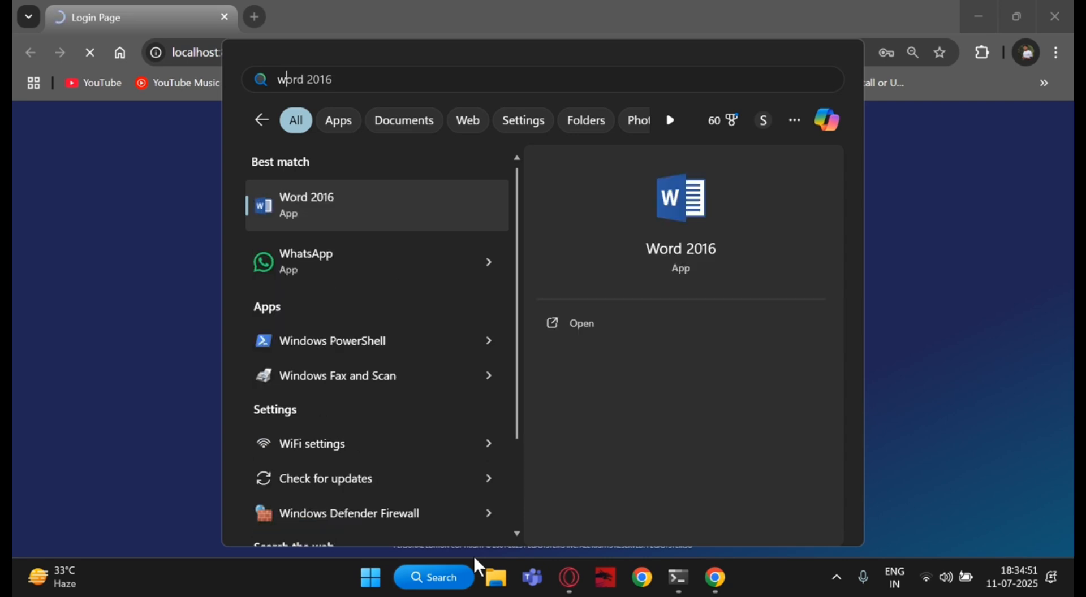
{"action": "left_click", "coordinate": [576, 328]}
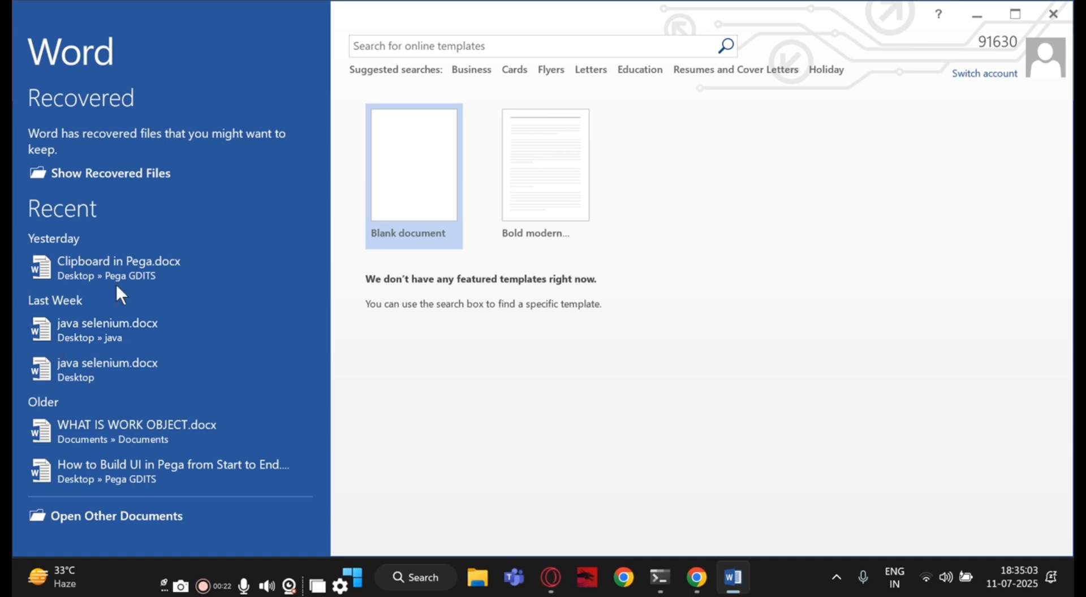
Open the recent document Clipboard in Pega.docx and look through its notes on the clipboard thread, pyWorkPage and common properties.
{"action": "key", "text": "Escape"}
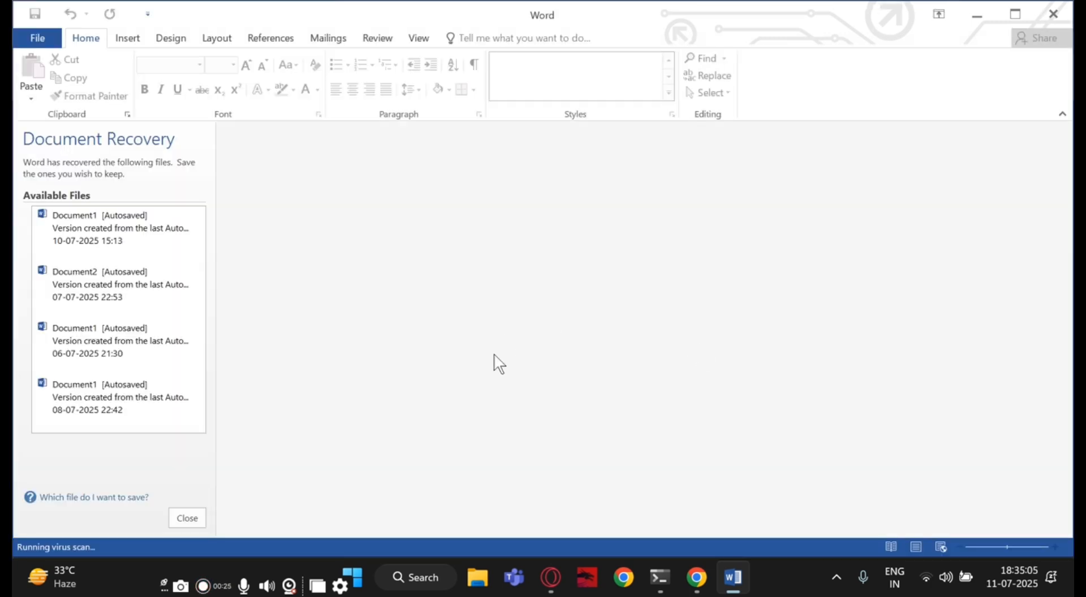
{"action": "scroll", "coordinate": [495, 355], "scroll_direction": "down", "scroll_amount": 5}
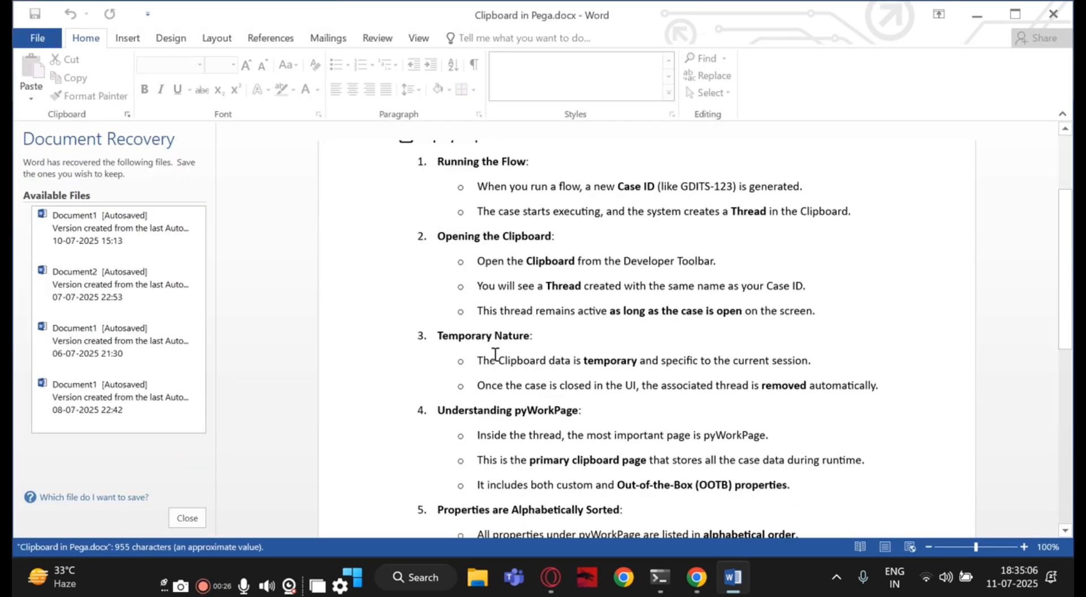
{"action": "scroll", "coordinate": [498, 419], "scroll_direction": "up", "scroll_amount": 5}
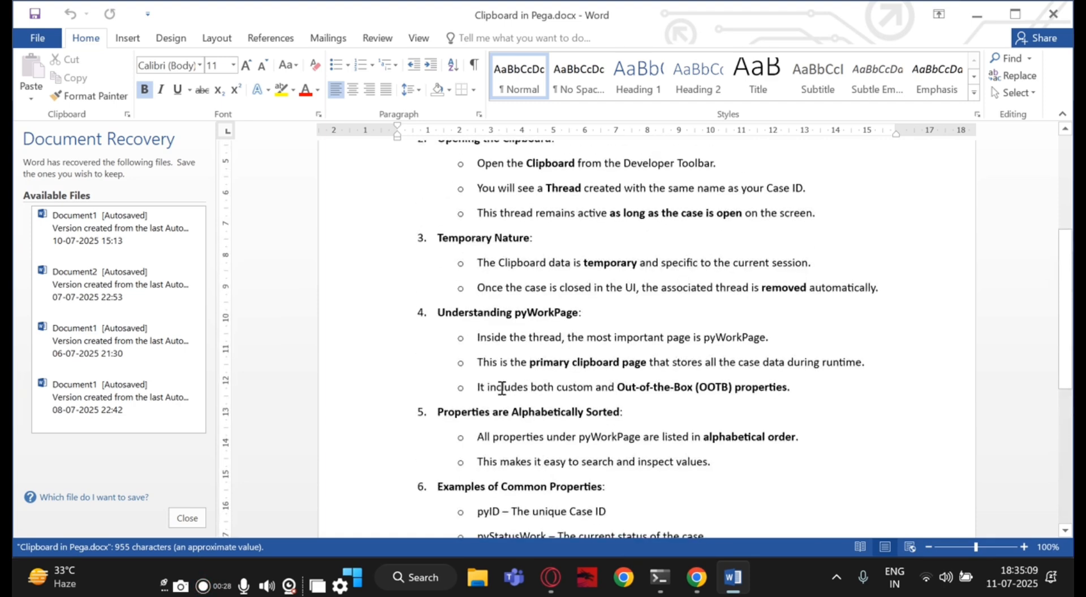
{"action": "scroll", "coordinate": [500, 388], "scroll_direction": "down", "scroll_amount": 5}
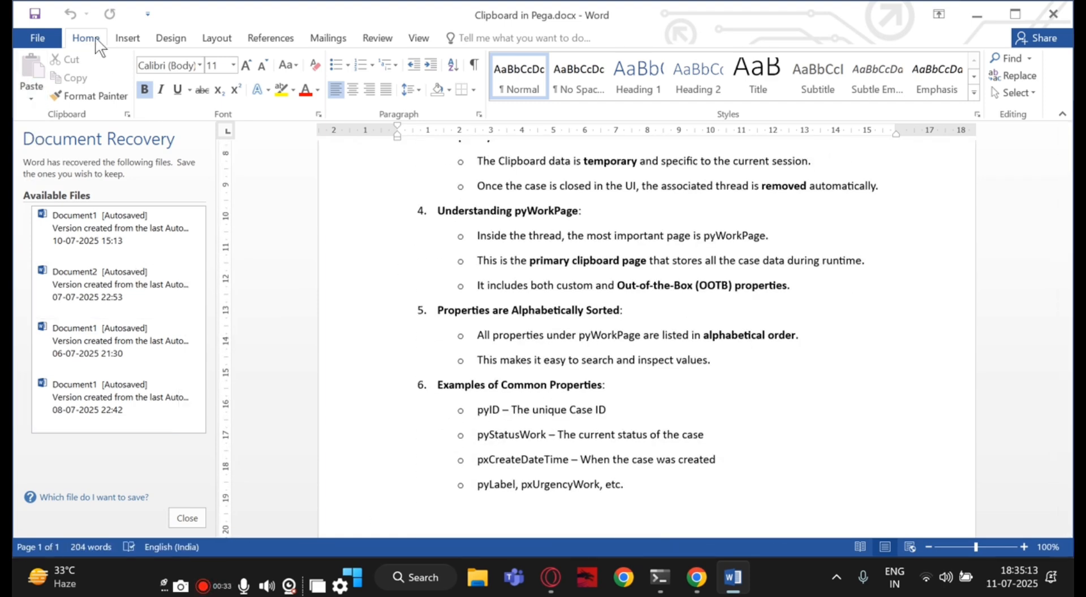
Switch to Pega in Chrome and open the veichle insurance case type in Dev Studio.
{"action": "left_click", "coordinate": [698, 580]}
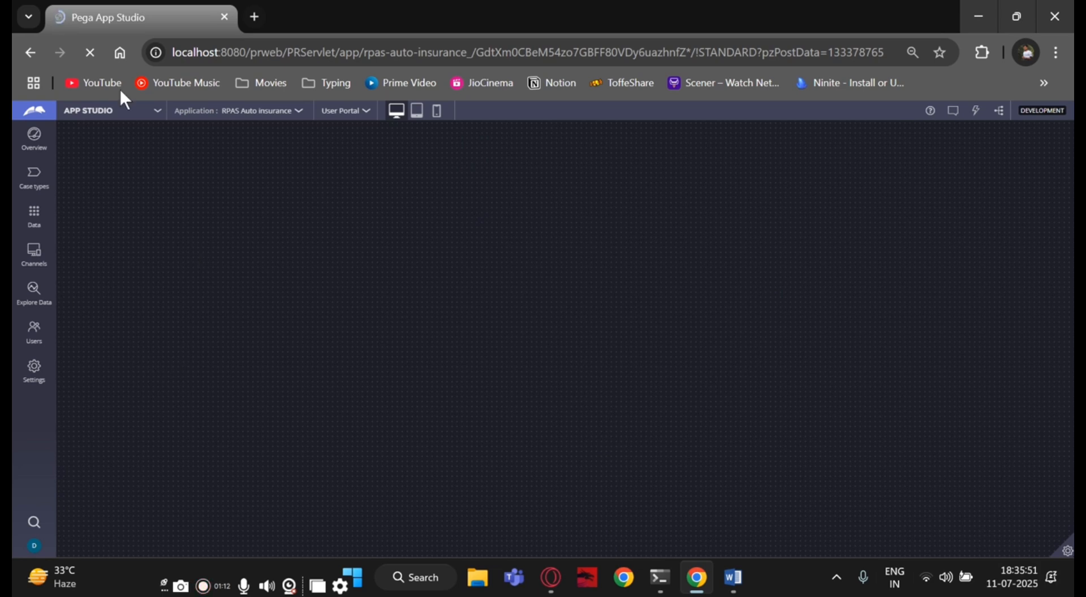
{"action": "mouse_move", "coordinate": [742, 588]}
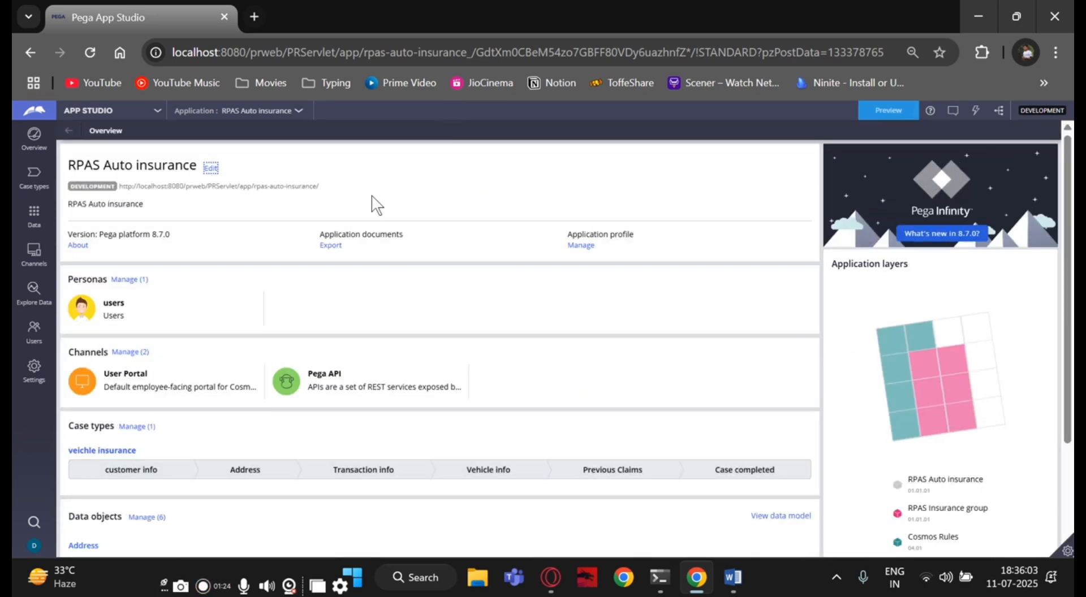
{"action": "left_click", "coordinate": [112, 110]}
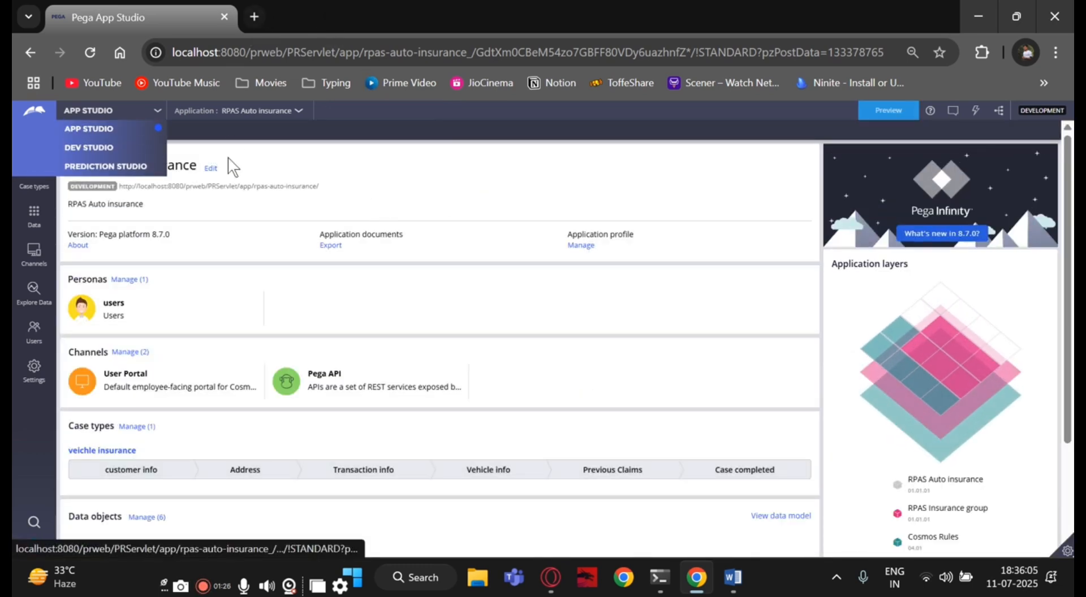
{"action": "left_click", "coordinate": [105, 146]}
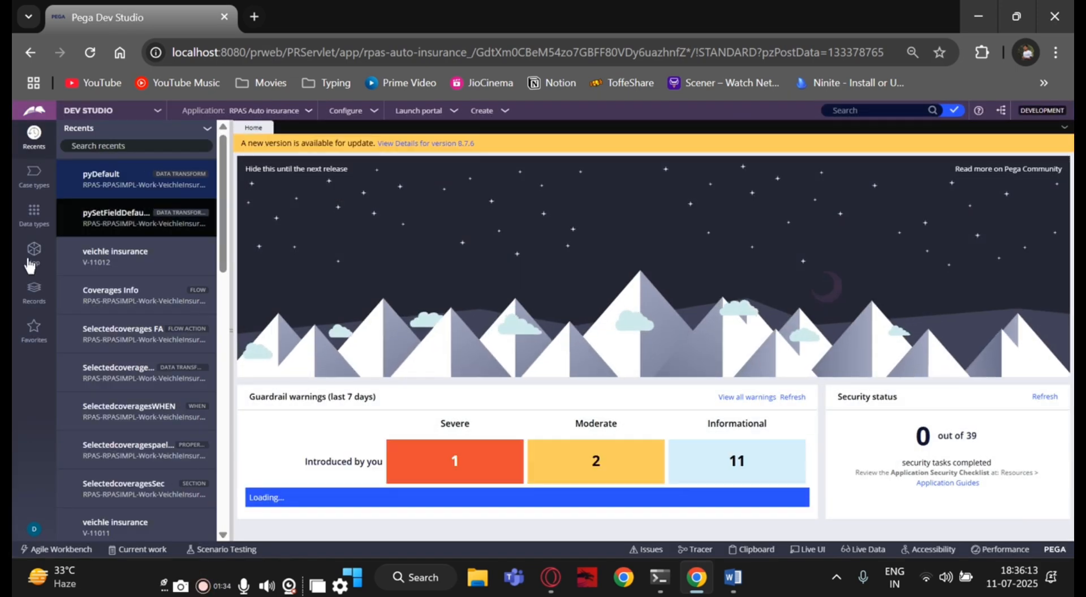
{"action": "left_click", "coordinate": [31, 190]}
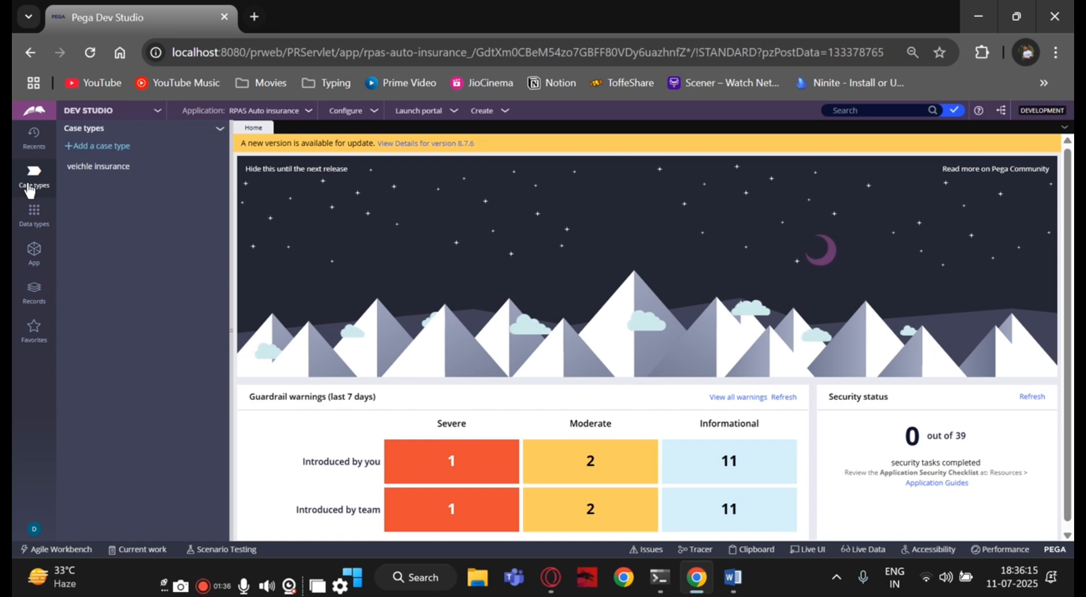
{"action": "left_click", "coordinate": [76, 168]}
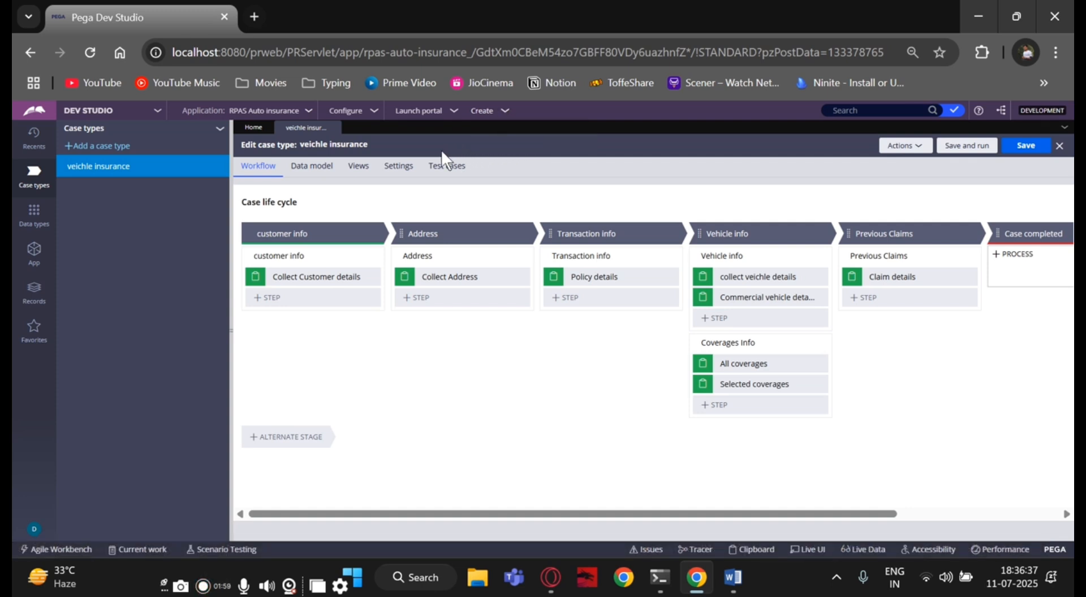
Create a new veichle insurance case and submit each form unchanged from customer details through Commercial vehicle to reach the Allcoverages form.
{"action": "left_click", "coordinate": [503, 116]}
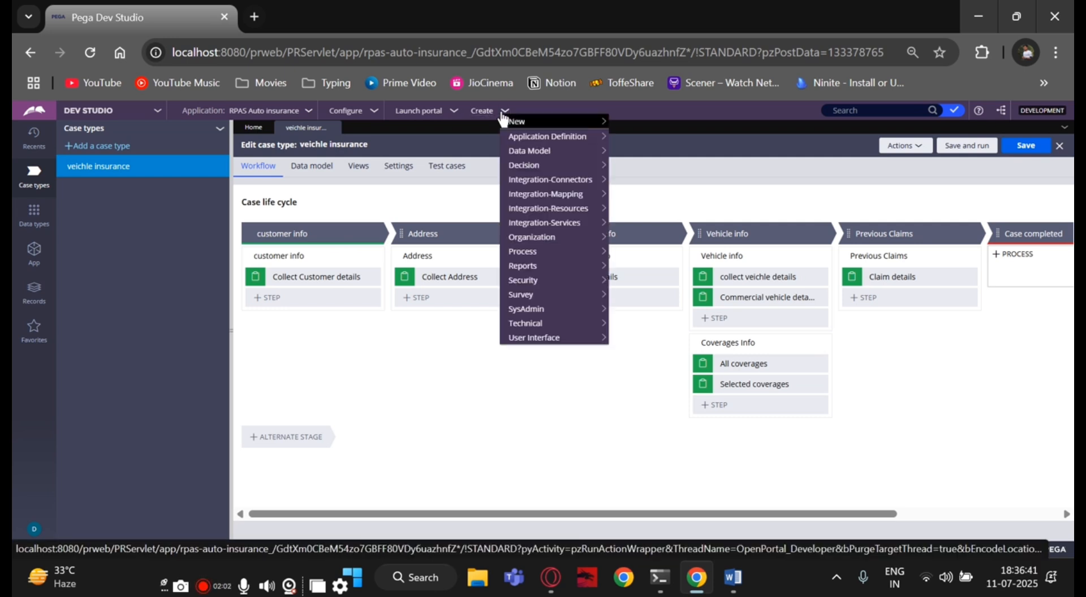
{"action": "mouse_move", "coordinate": [543, 121]}
{"action": "left_click", "coordinate": [649, 121]}
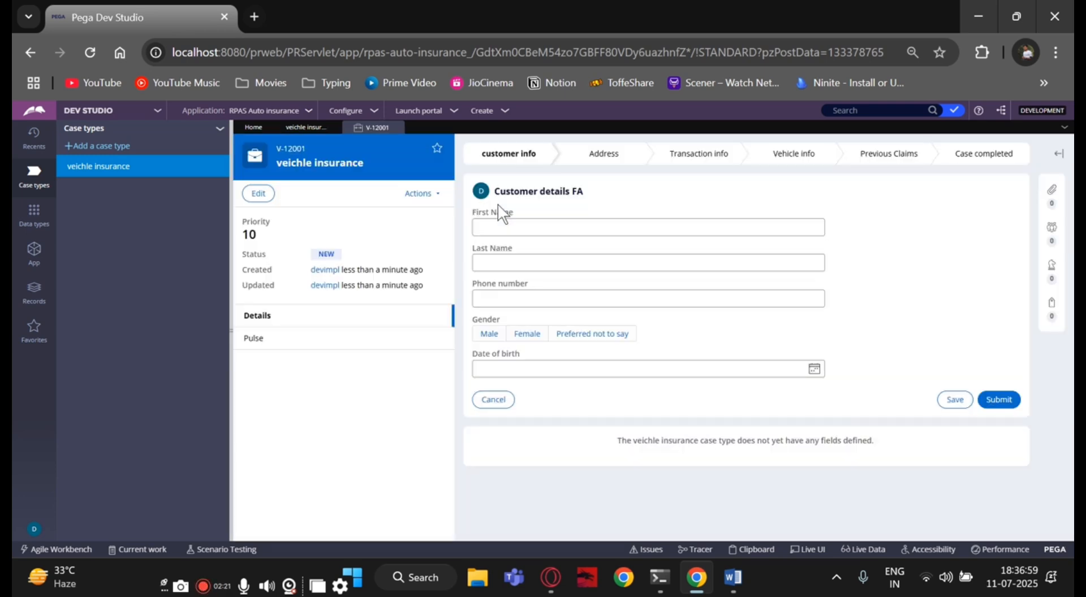
{"action": "left_click", "coordinate": [997, 403]}
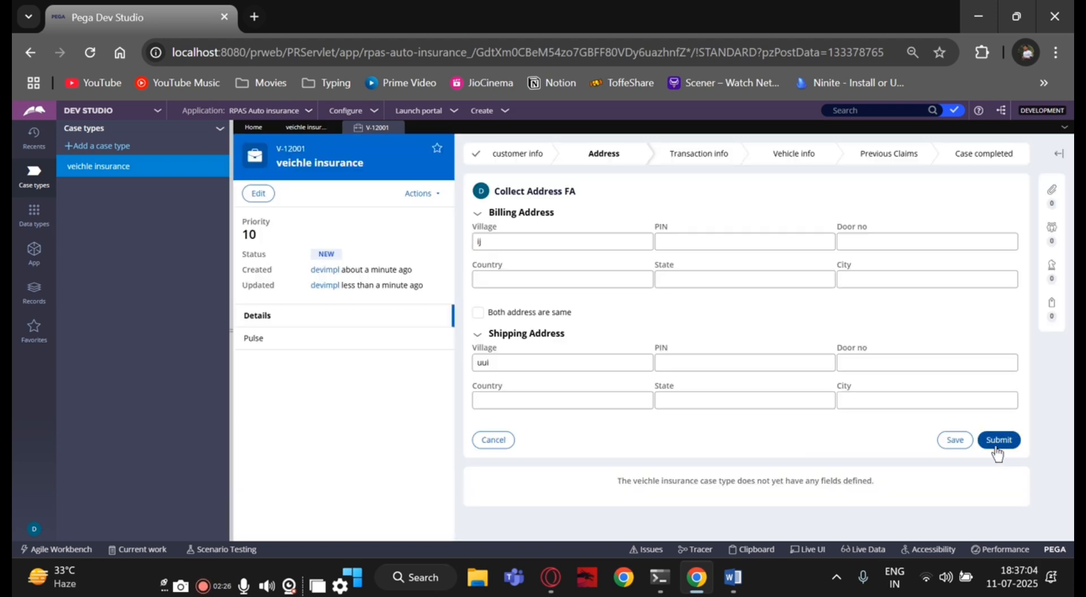
{"action": "left_click", "coordinate": [997, 448]}
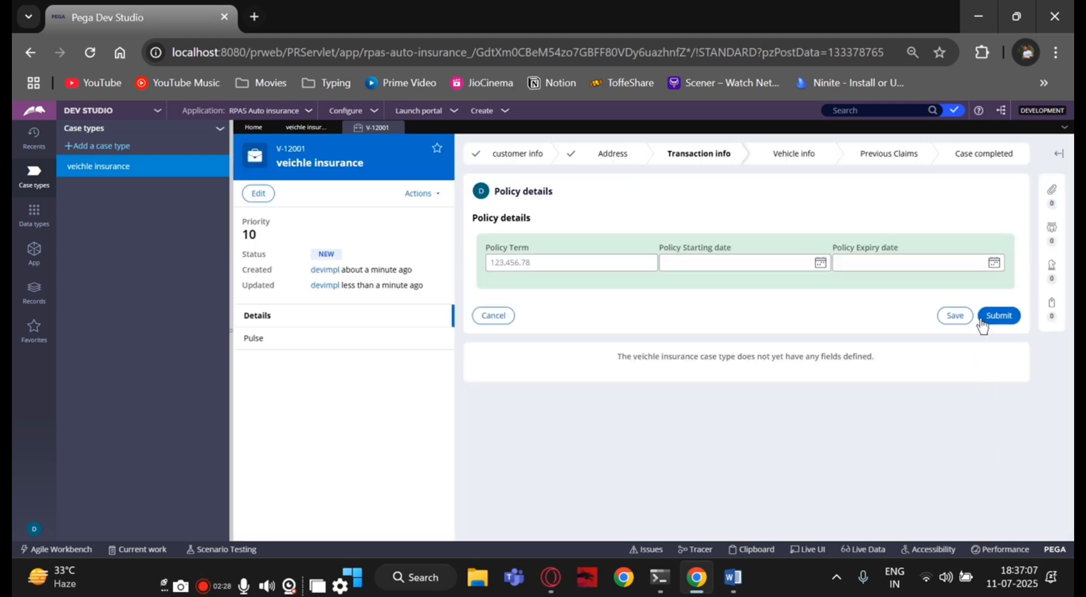
{"action": "left_click", "coordinate": [986, 318]}
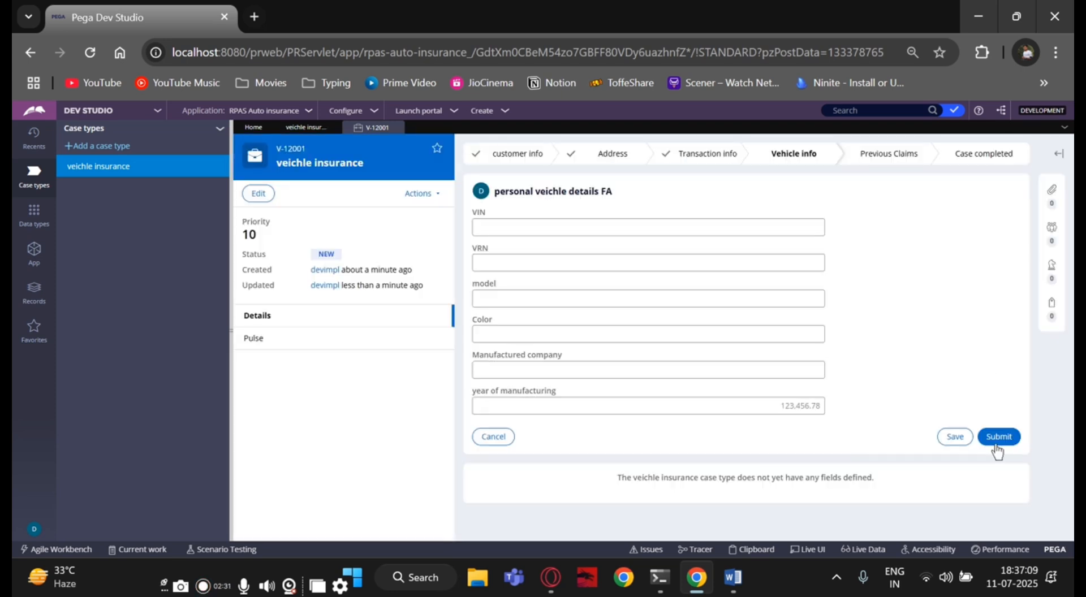
{"action": "left_click", "coordinate": [997, 438]}
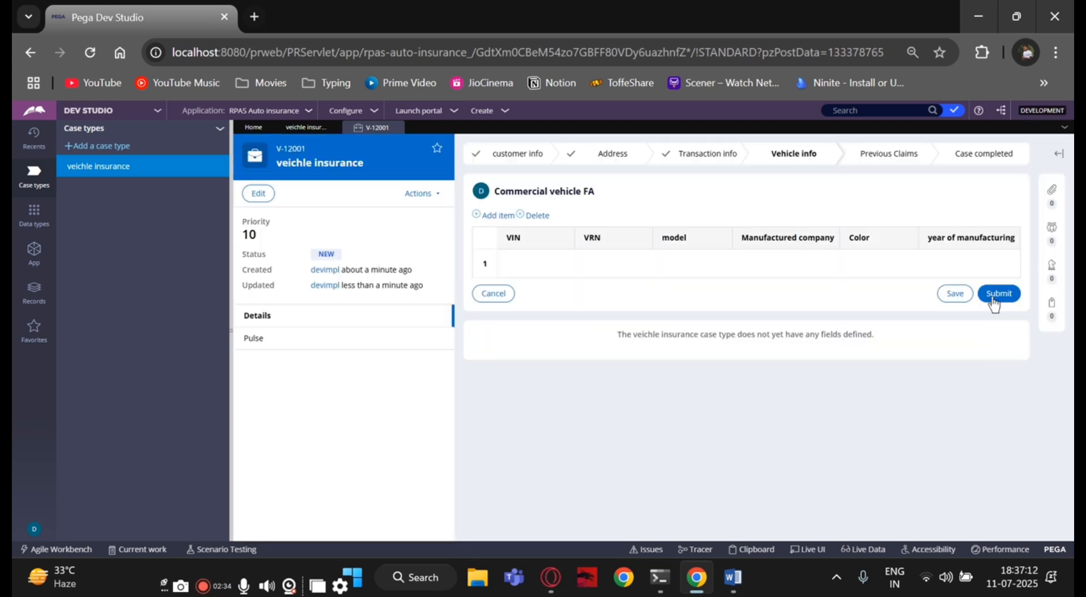
{"action": "left_click", "coordinate": [995, 302]}
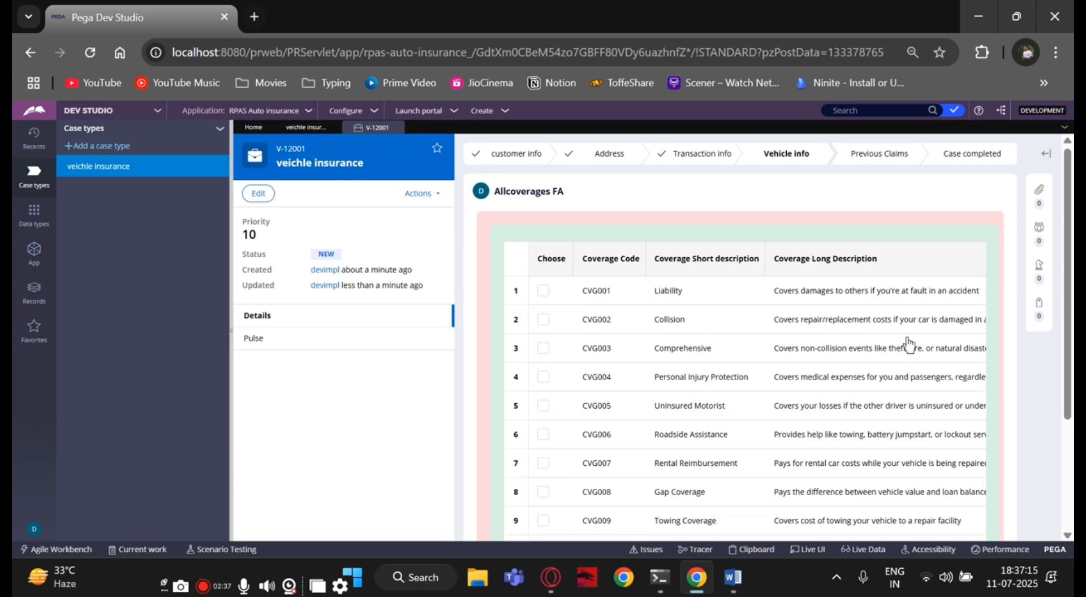
Choose coverages CVG001, CVG002, CVG004 and CVG005 in the case's coverage table and submit the form.
{"action": "scroll", "coordinate": [808, 359], "scroll_direction": "down", "scroll_amount": 2}
{"action": "scroll", "coordinate": [808, 359], "scroll_direction": "up", "scroll_amount": 2}
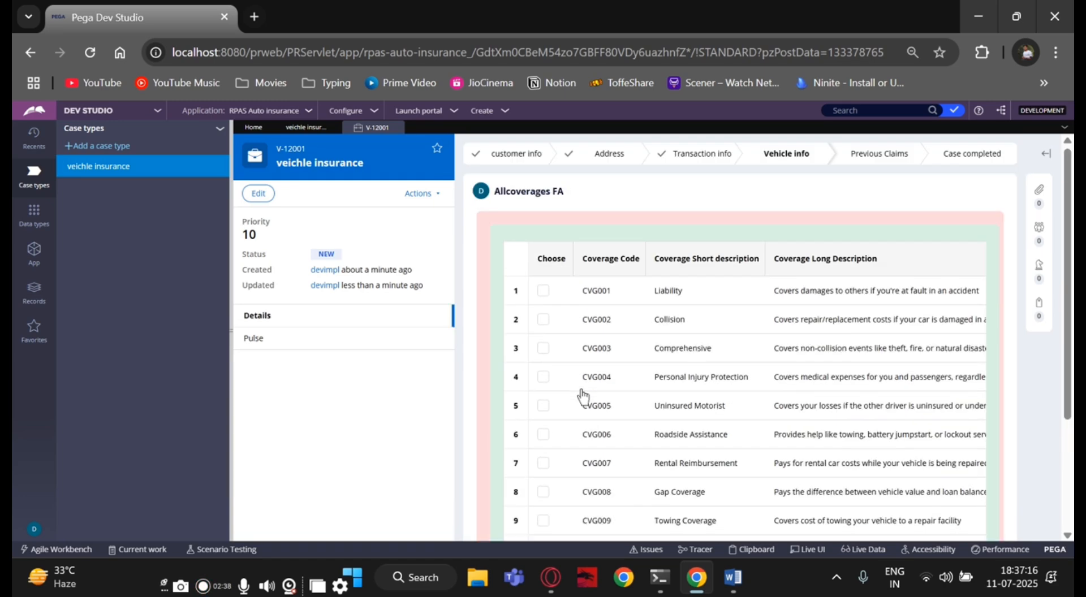
{"action": "left_click", "coordinate": [541, 292]}
{"action": "left_click", "coordinate": [543, 321]}
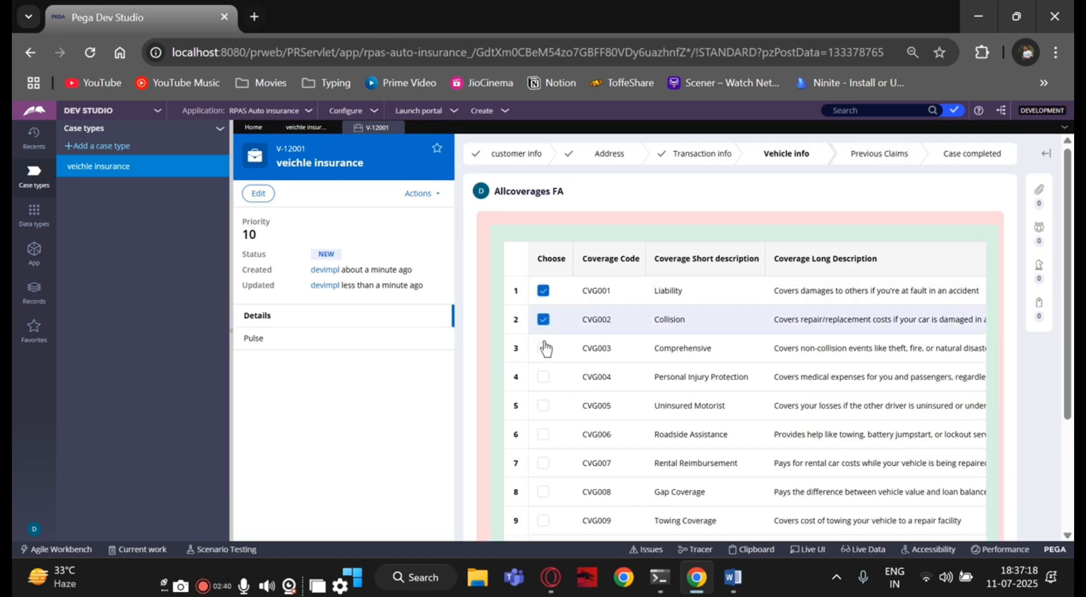
{"action": "left_click", "coordinate": [542, 377]}
{"action": "left_click", "coordinate": [544, 407]}
{"action": "scroll", "coordinate": [736, 339], "scroll_direction": "down", "scroll_amount": 2}
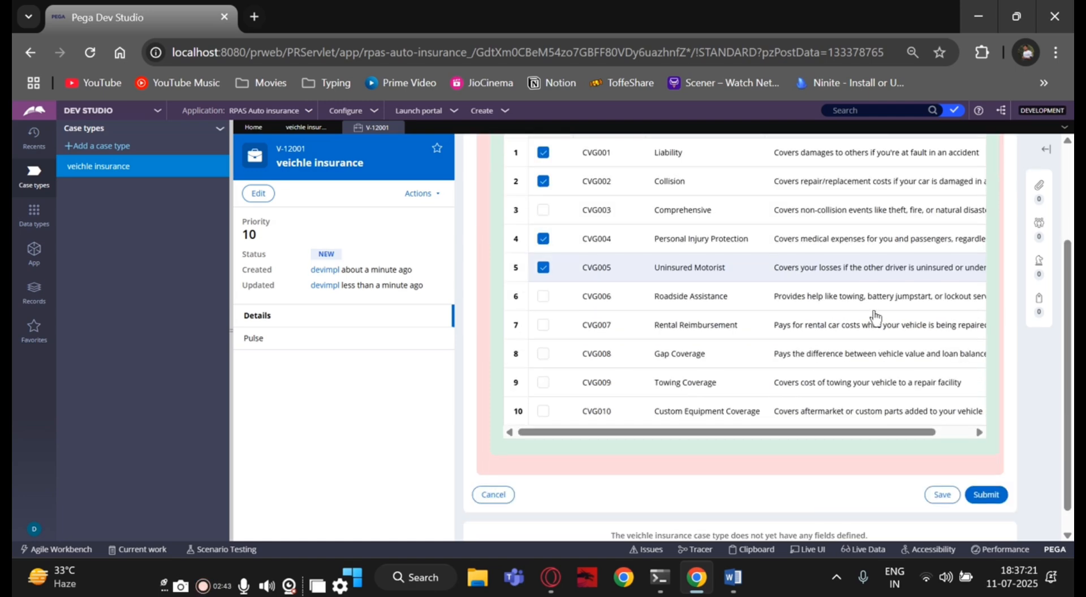
{"action": "left_click", "coordinate": [983, 495]}
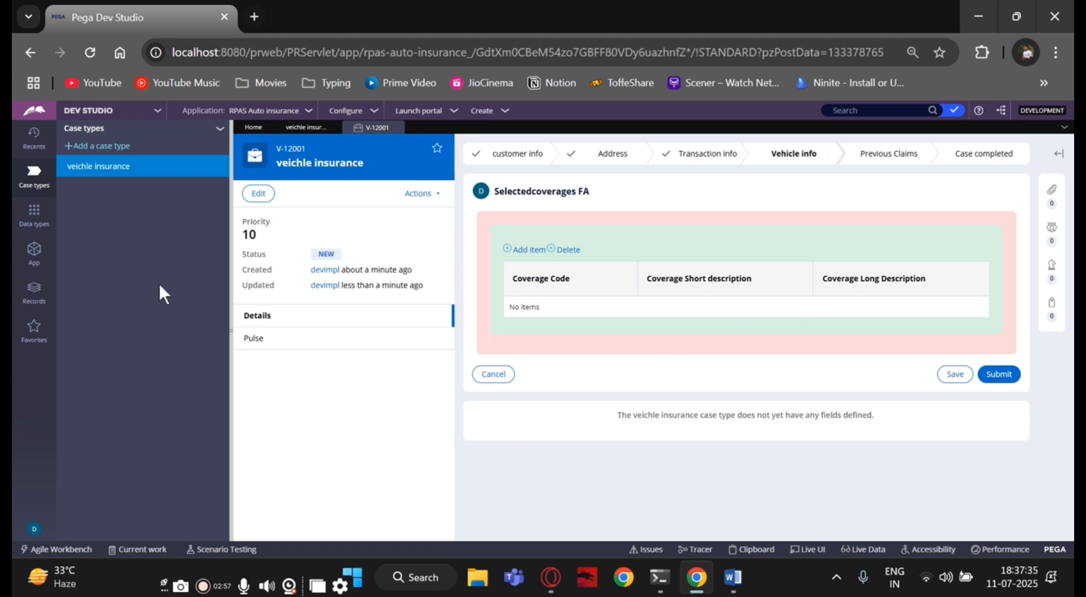
Create and open a data transform labelled SelectedcoveragesDT in the RPAS-RPASIMPL-Work-VeichleInsurance class.
{"action": "left_click", "coordinate": [34, 267]}
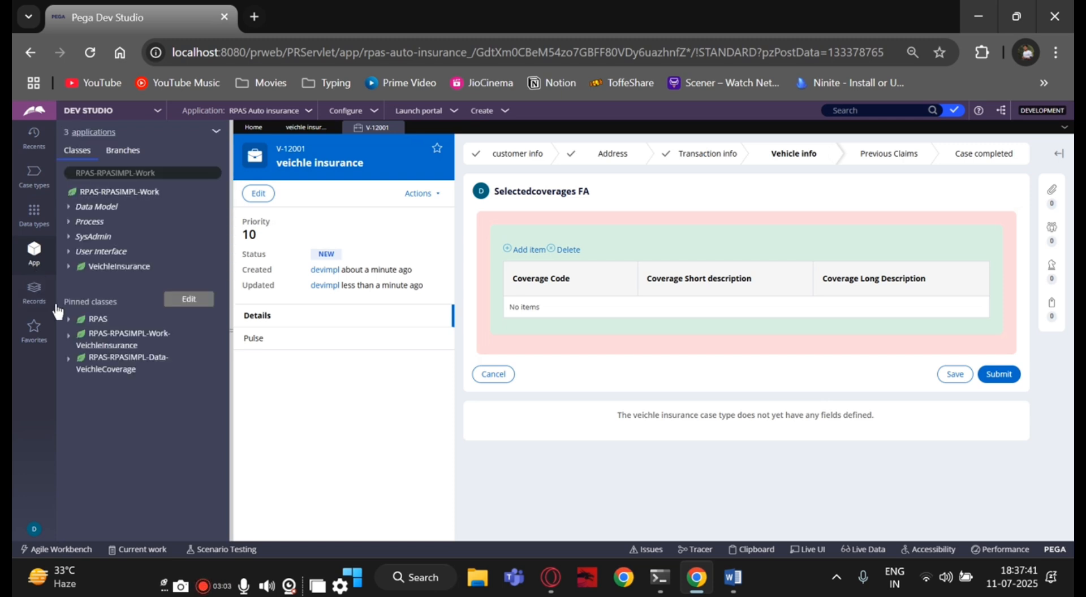
{"action": "right_click", "coordinate": [93, 343]}
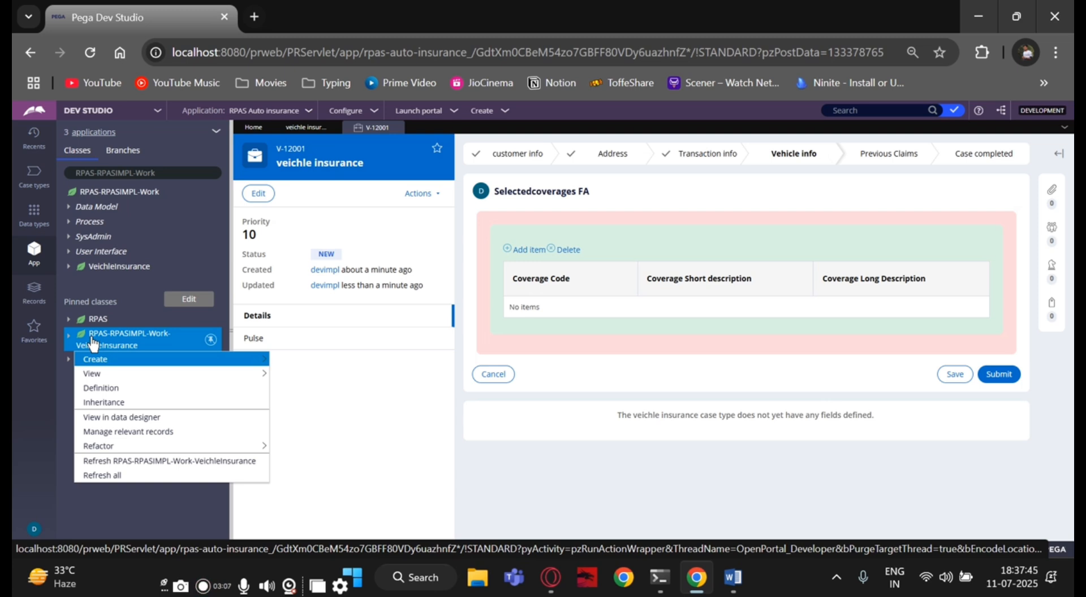
{"action": "mouse_move", "coordinate": [99, 376]}
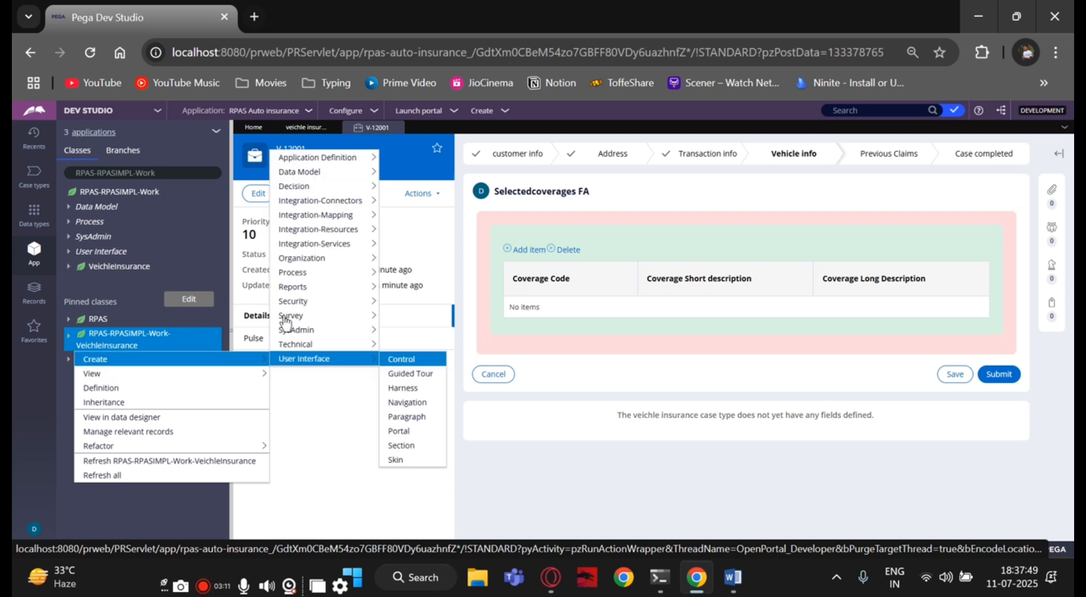
{"action": "mouse_move", "coordinate": [300, 201]}
{"action": "mouse_move", "coordinate": [308, 172]}
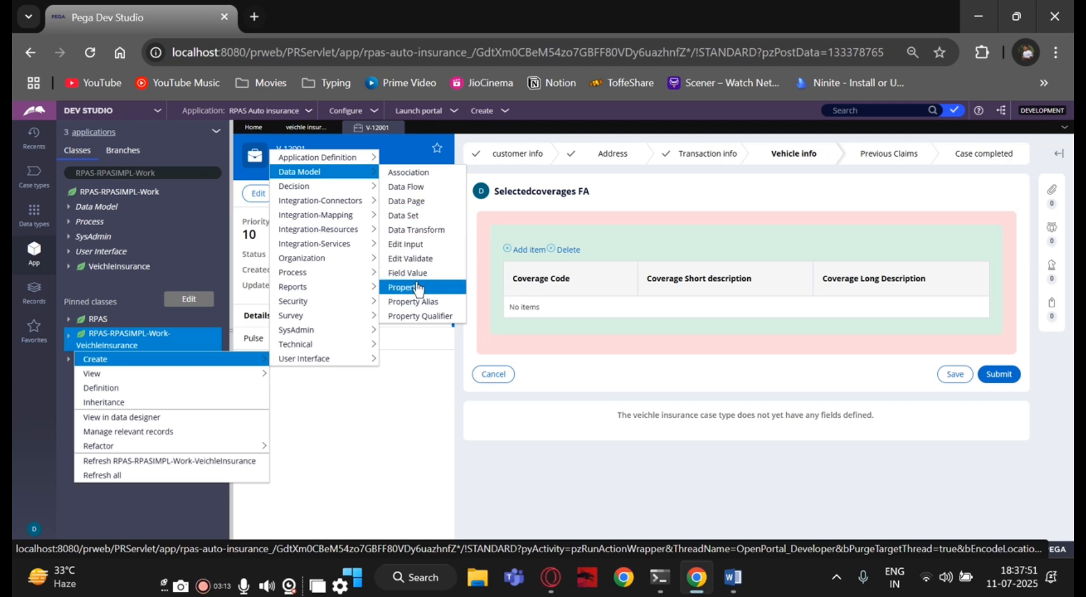
{"action": "left_click", "coordinate": [412, 230]}
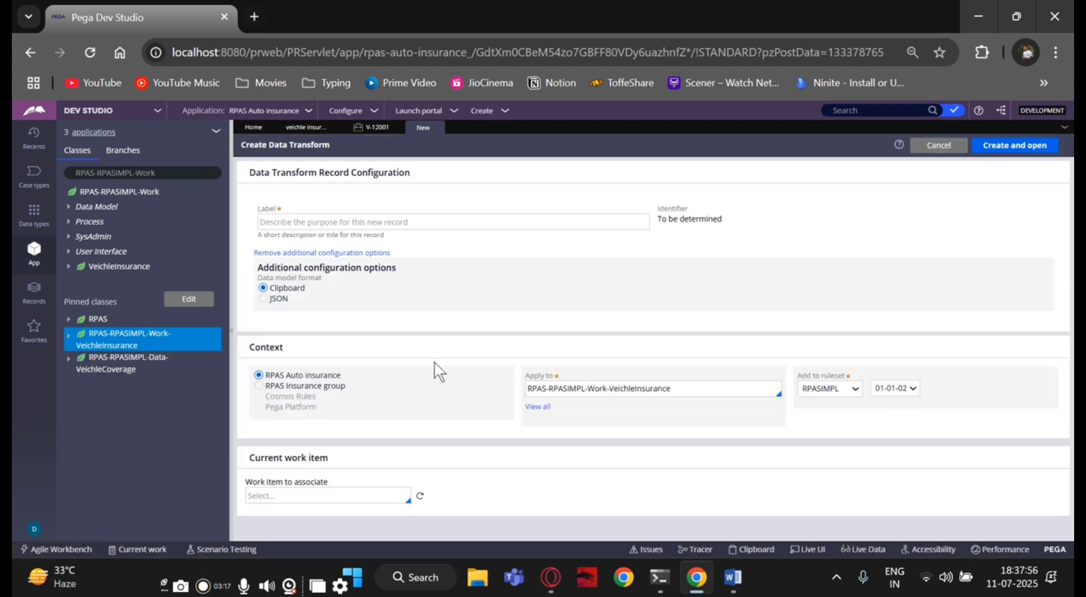
{"action": "left_click", "coordinate": [317, 226]}
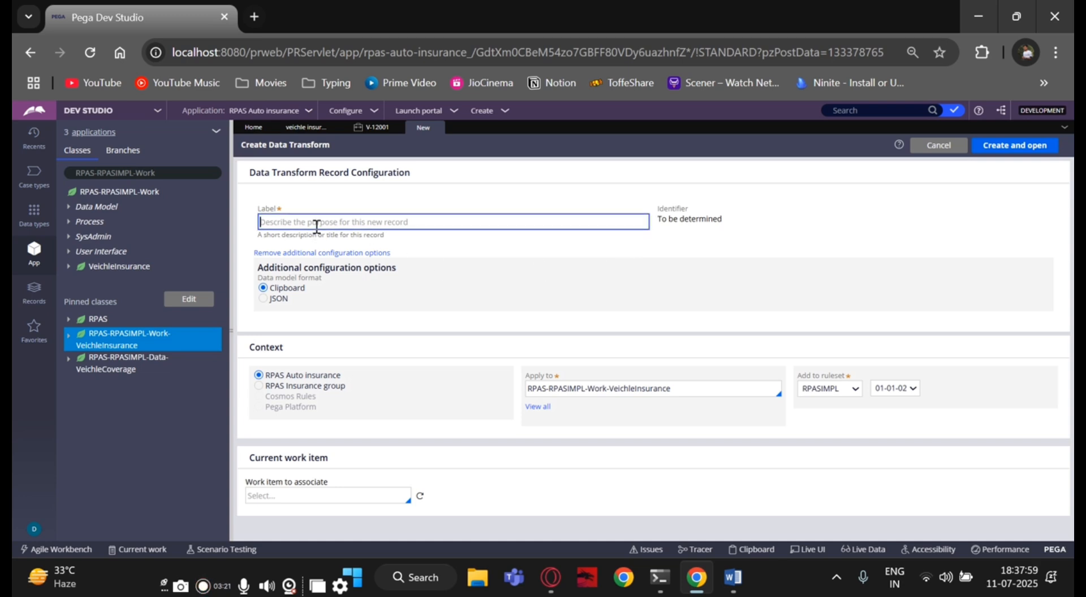
{"action": "type", "text": "lec"}
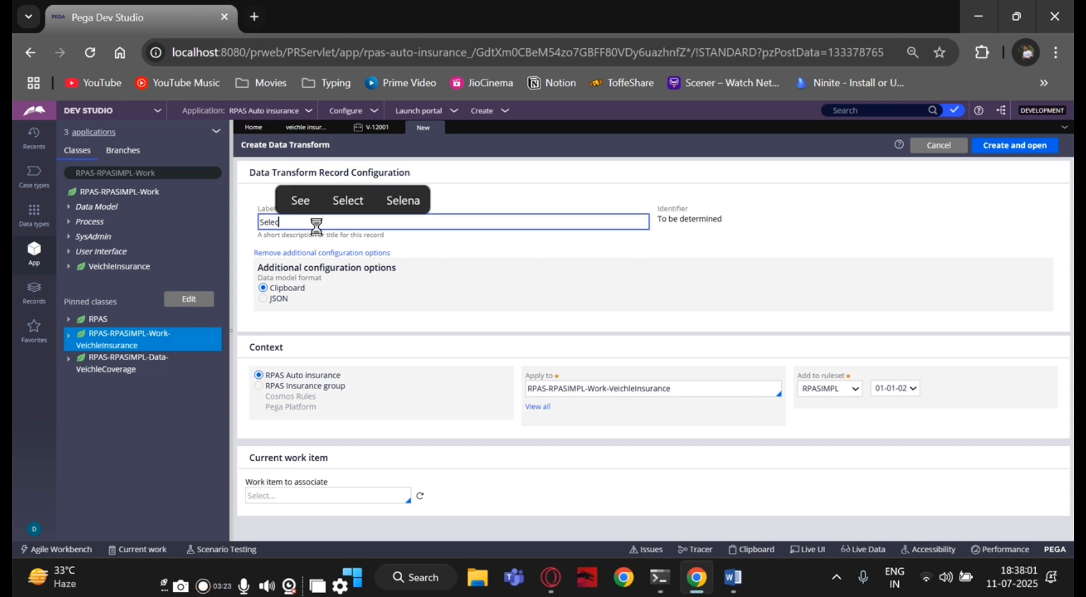
{"action": "type", "text": "tedc"}
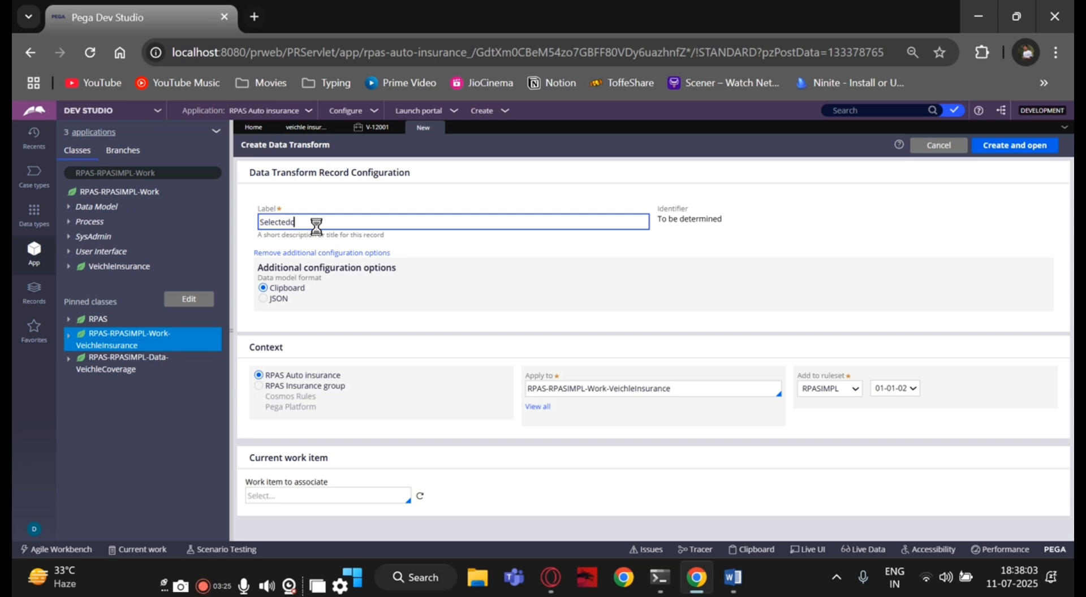
{"action": "type", "text": "overages"}
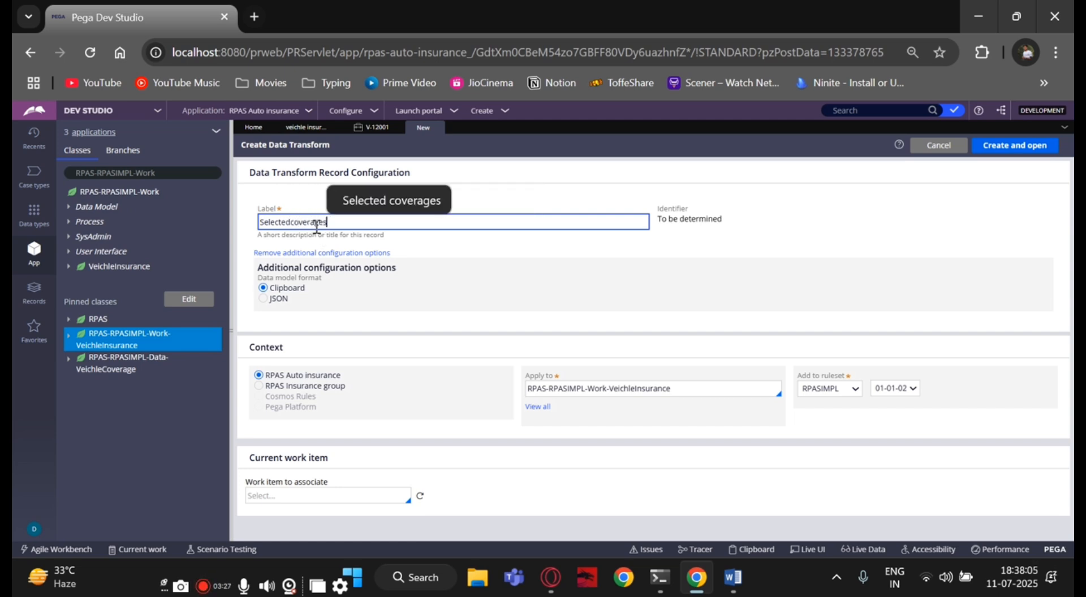
{"action": "type", "text": "DT"}
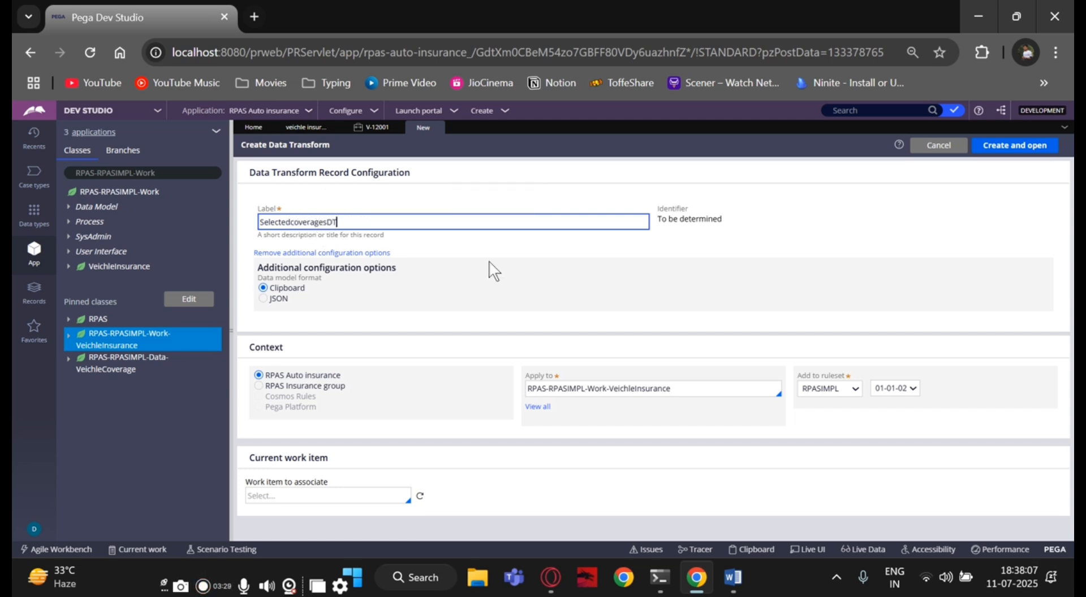
{"action": "left_click", "coordinate": [1004, 149]}
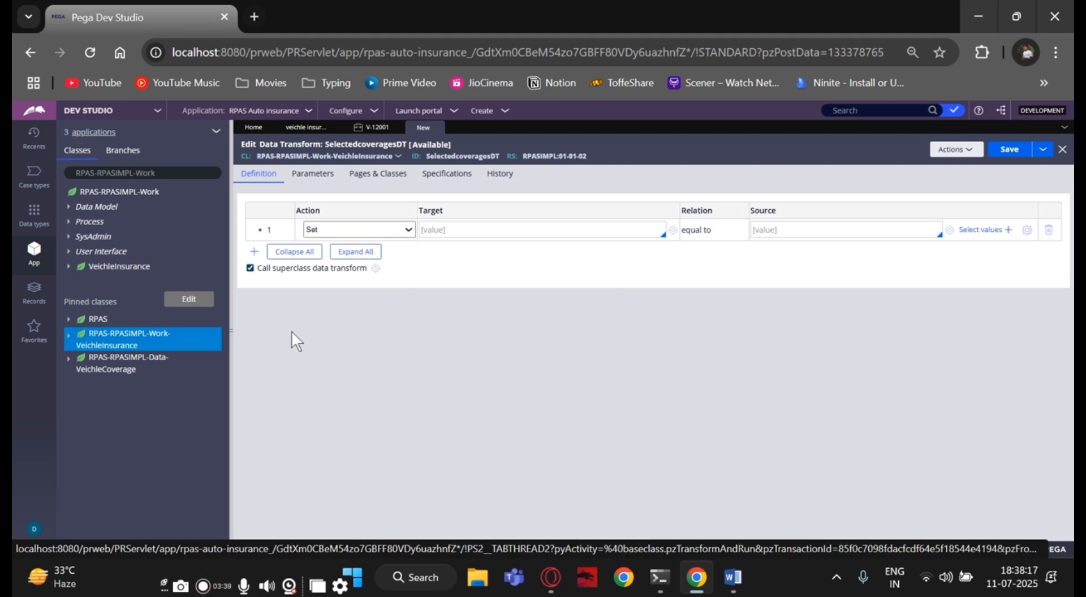
Set the data transform's first row to append to .Selectedcoveragespaelist each page in .AllCoverages.
{"action": "left_click", "coordinate": [402, 227]}
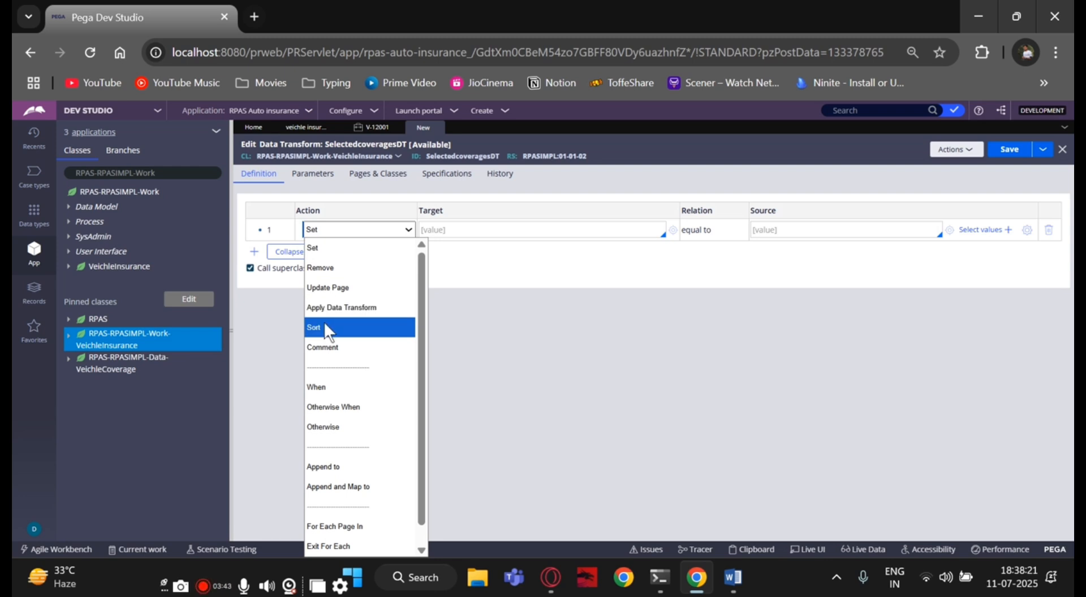
{"action": "left_click", "coordinate": [331, 461]}
{"action": "left_click", "coordinate": [459, 234]}
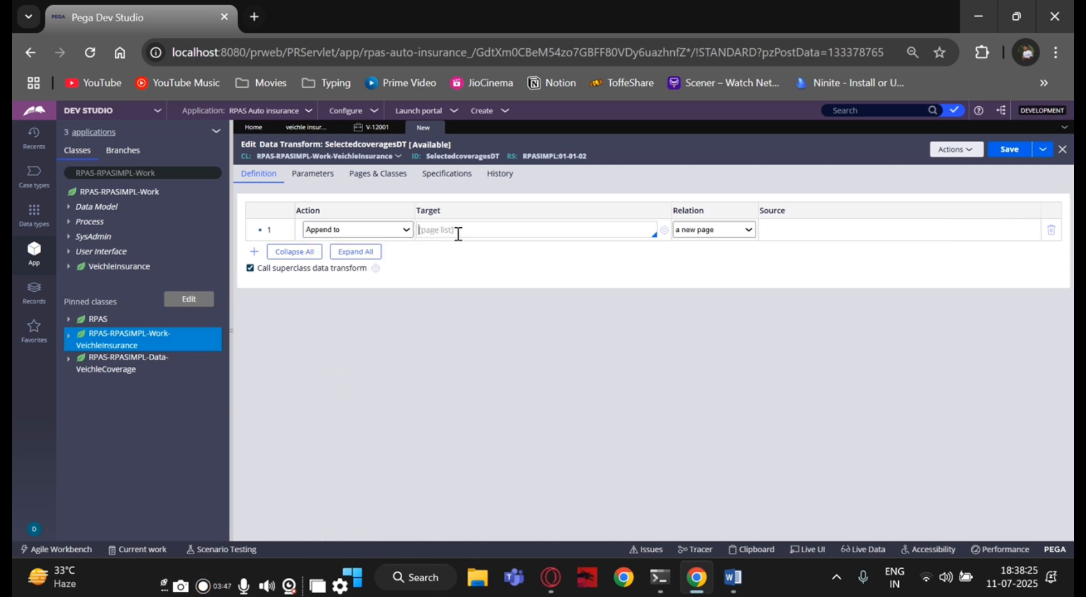
{"action": "type", "text": "."}
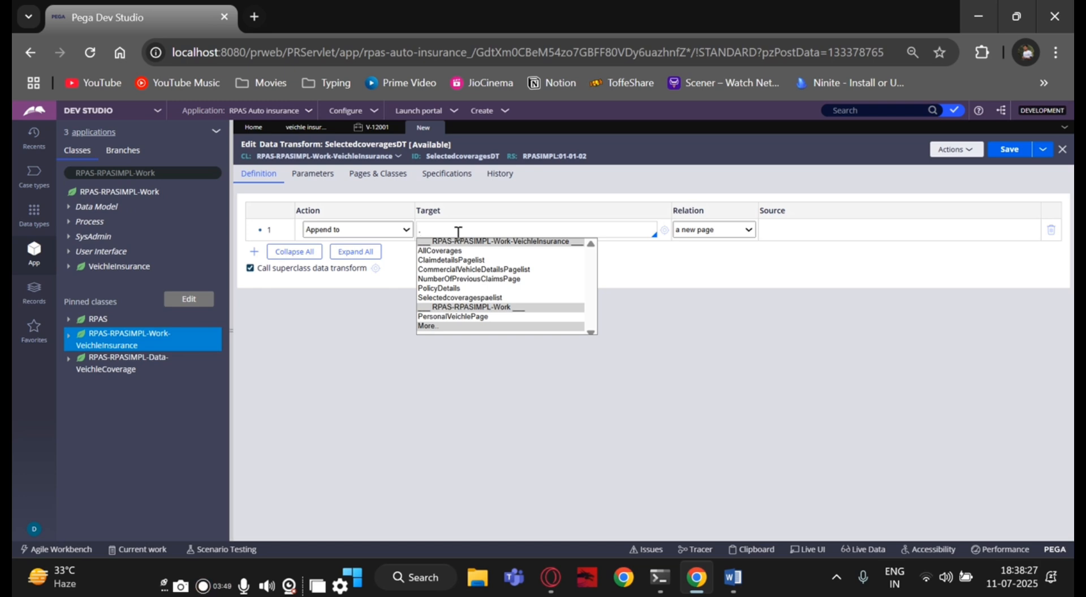
{"action": "left_click", "coordinate": [443, 298]}
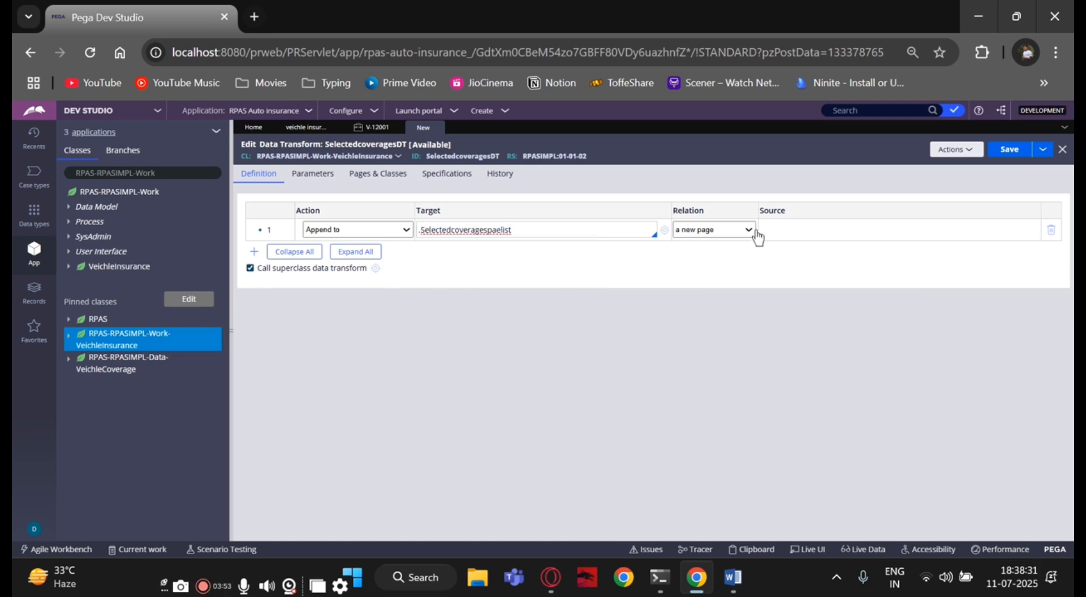
{"action": "left_click", "coordinate": [737, 234]}
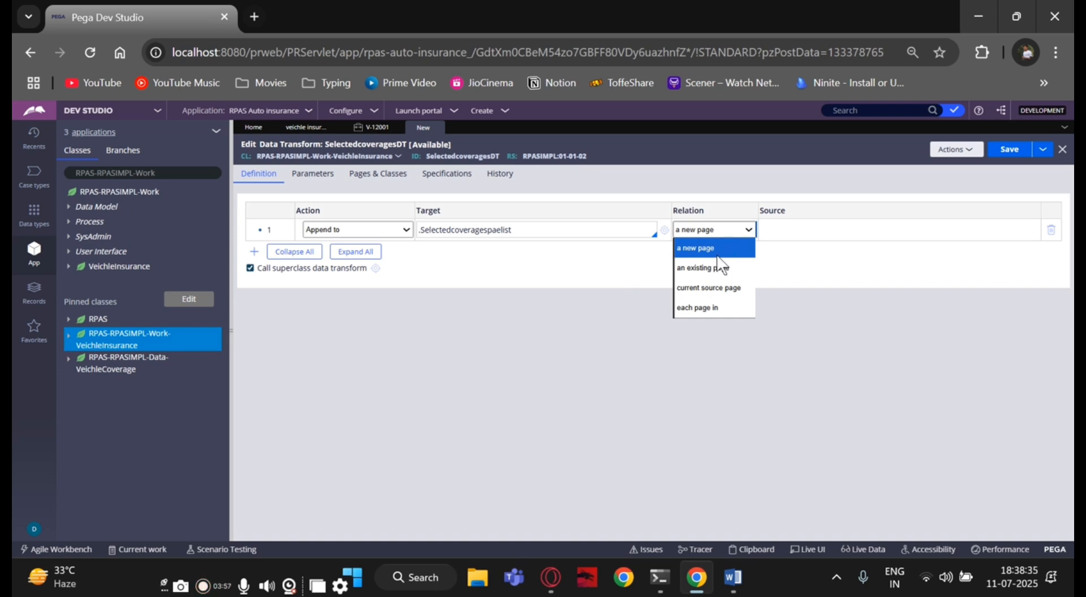
{"action": "left_click", "coordinate": [697, 309]}
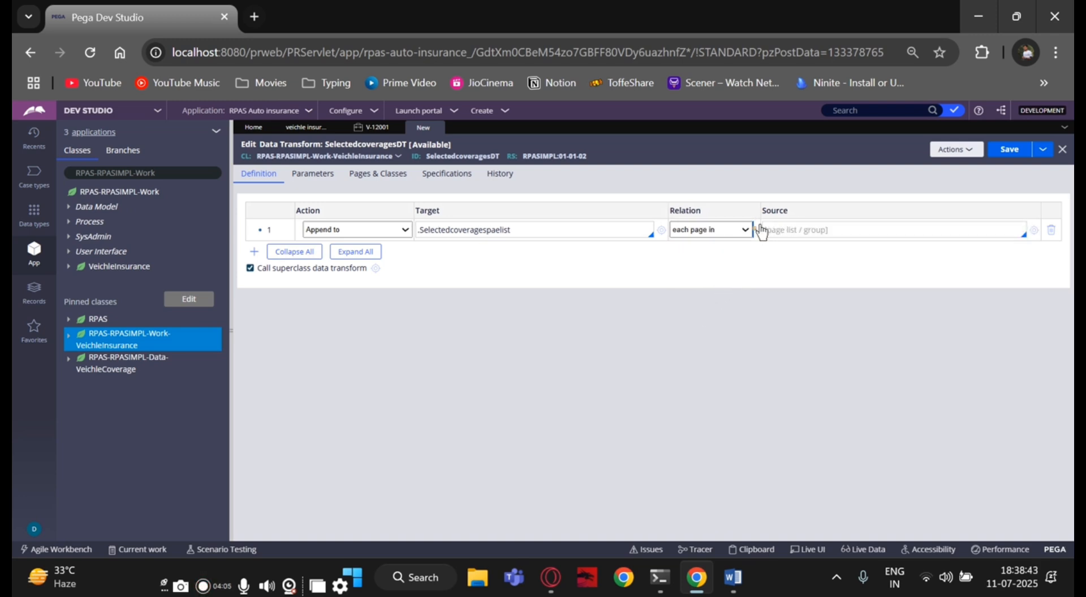
{"action": "left_click", "coordinate": [784, 232]}
{"action": "left_click", "coordinate": [783, 232]}
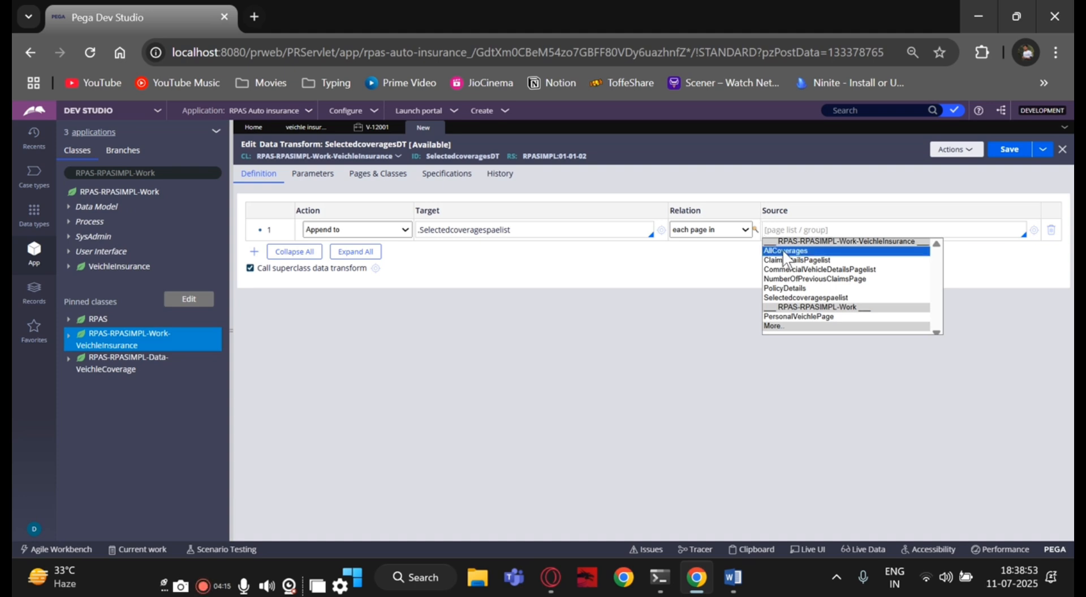
{"action": "left_click", "coordinate": [783, 251]}
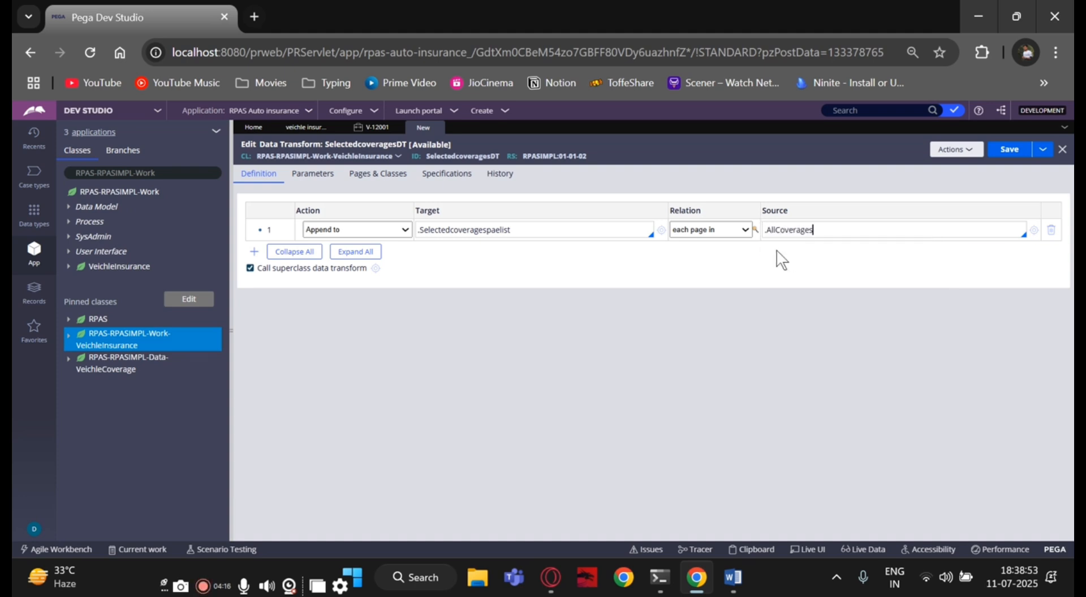
Add the append condition .pySelected=="true" to the .AllCoverages source row and save the data transform.
{"action": "left_click", "coordinate": [755, 229]}
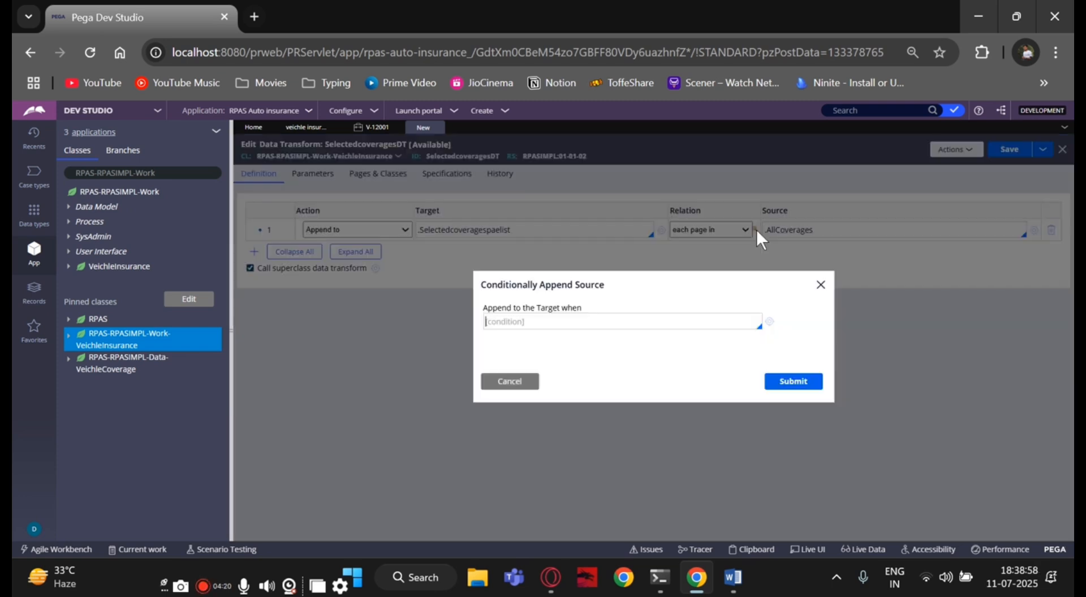
{"action": "left_click", "coordinate": [555, 322]}
{"action": "type", "text": ".p"}
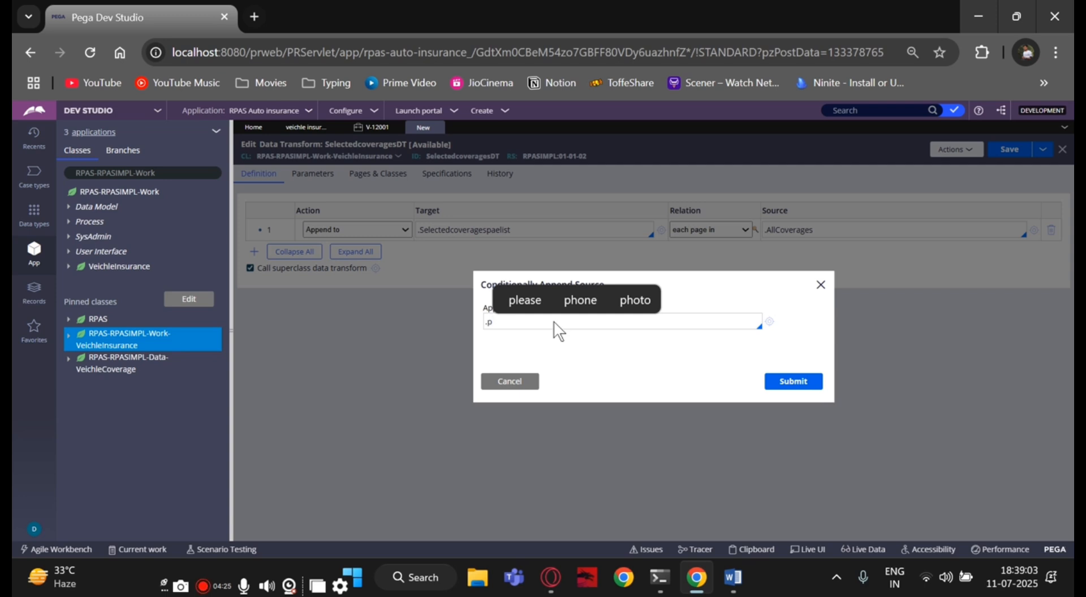
{"action": "left_click", "coordinate": [734, 578]}
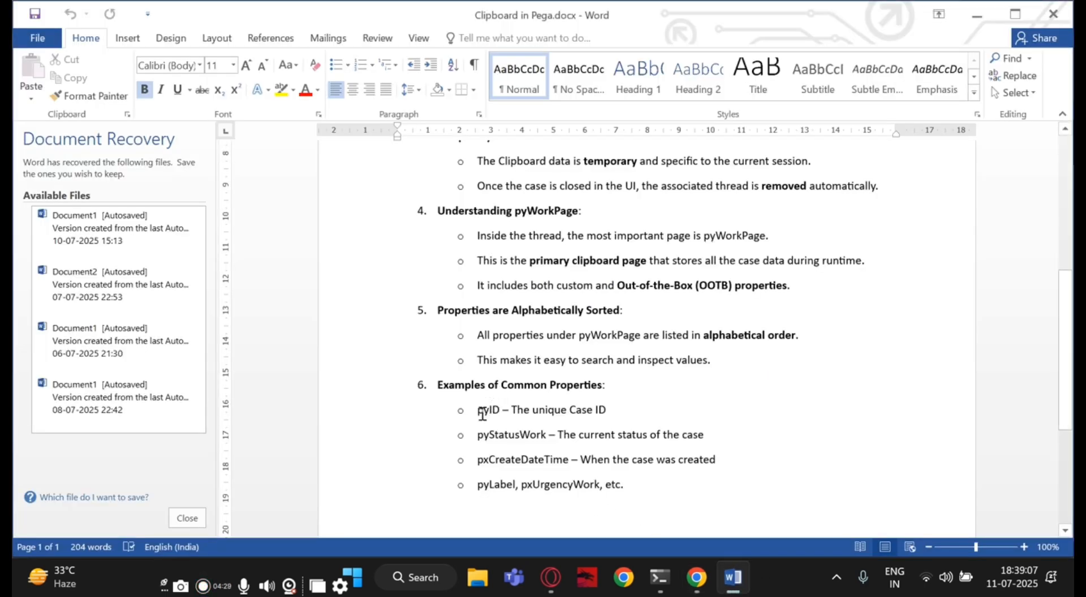
{"action": "left_click_drag", "start_coordinate": [485, 413], "coordinate": [488, 419]}
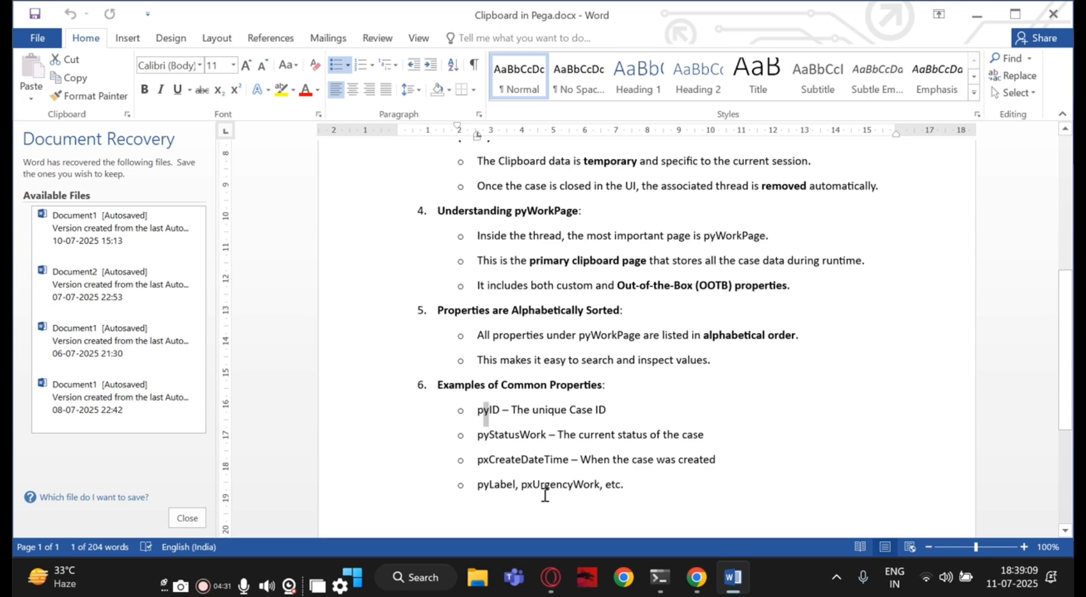
{"action": "left_click", "coordinate": [697, 577]}
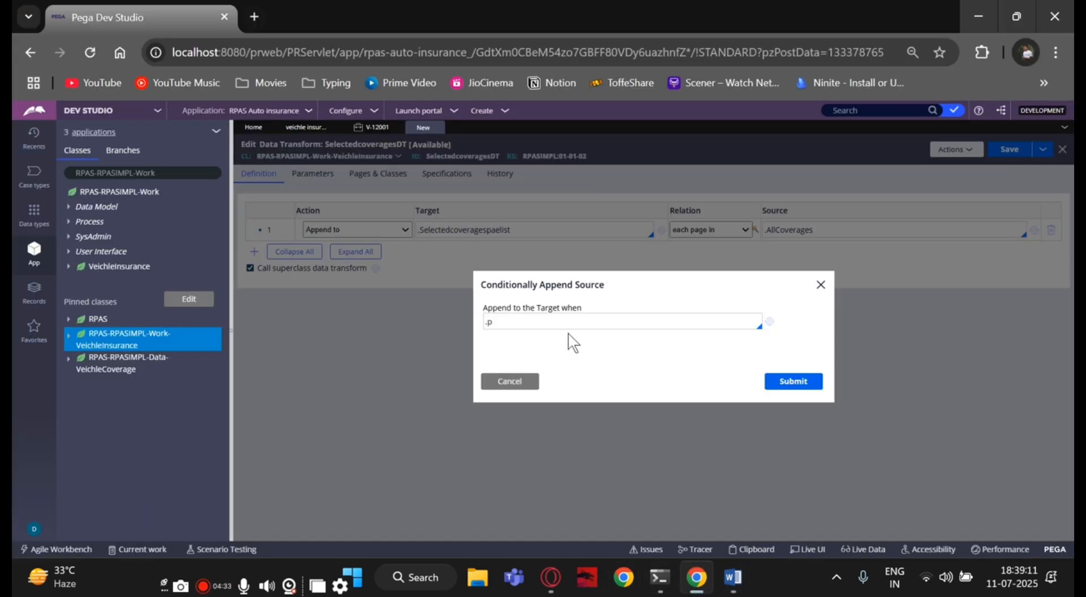
{"action": "type", "text": "ySele"}
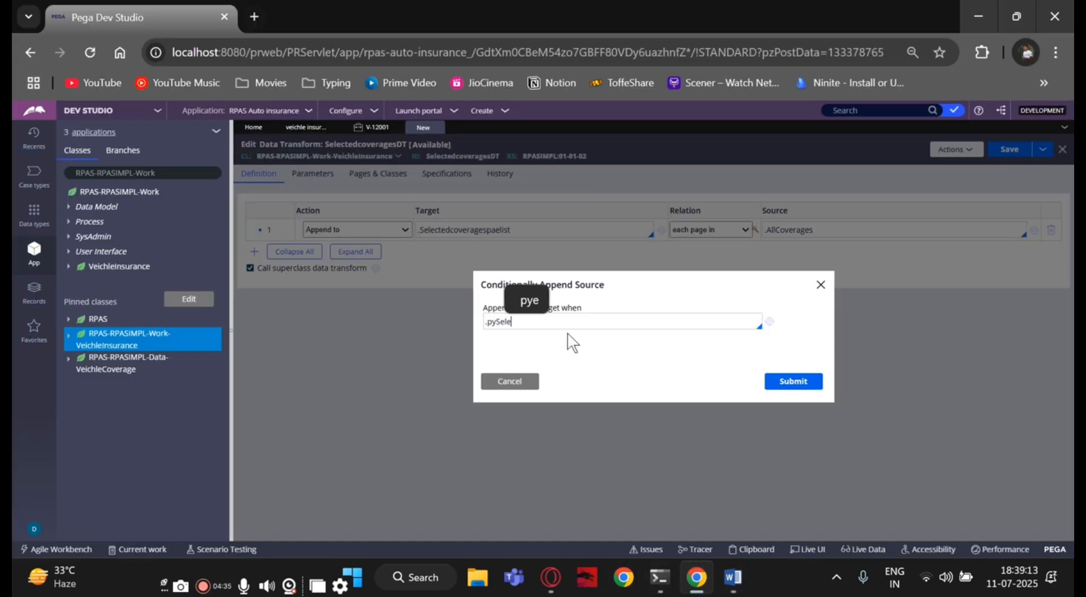
{"action": "type", "text": "cted==\""}
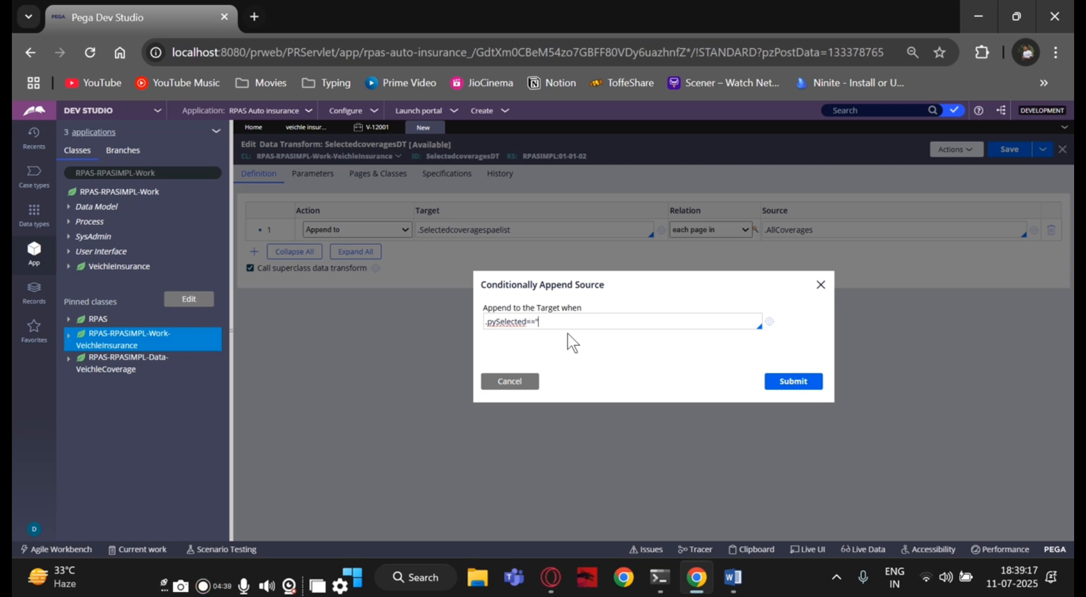
{"action": "type", "text": "true"}
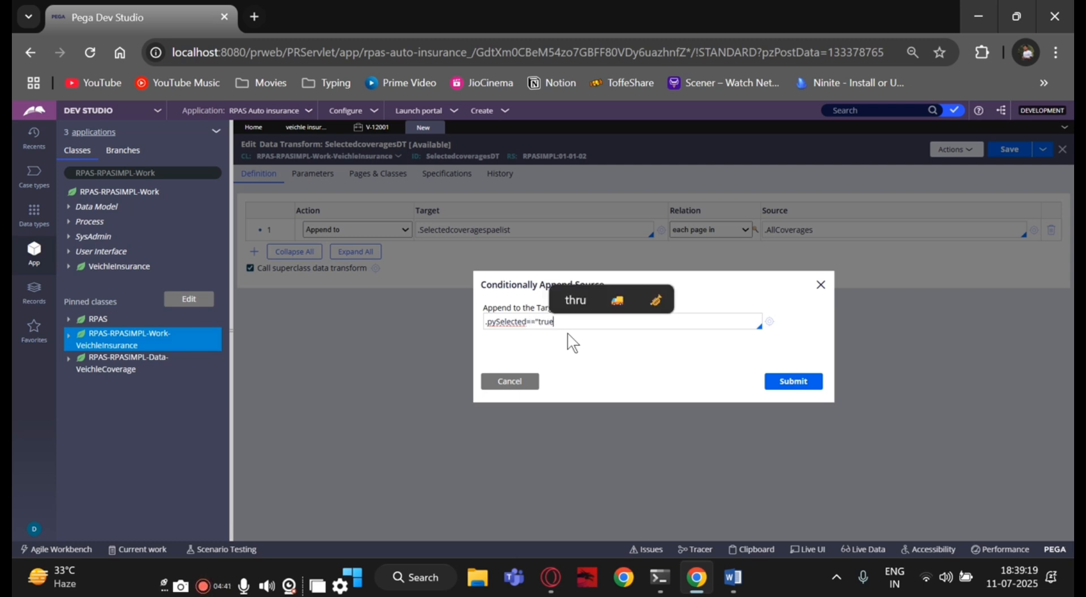
{"action": "type", "text": "\""}
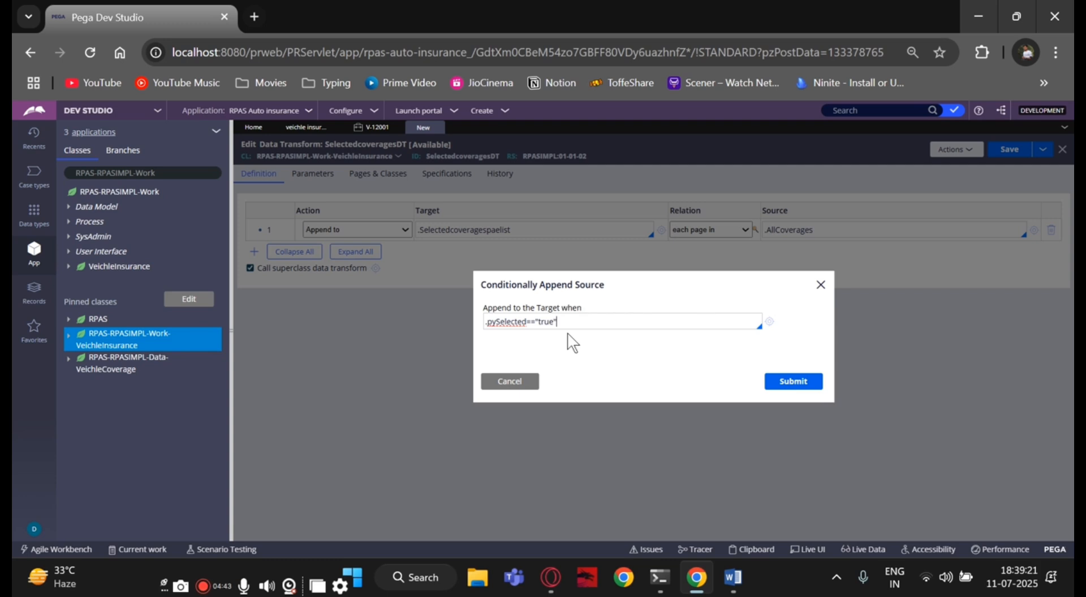
{"action": "left_click", "coordinate": [783, 381]}
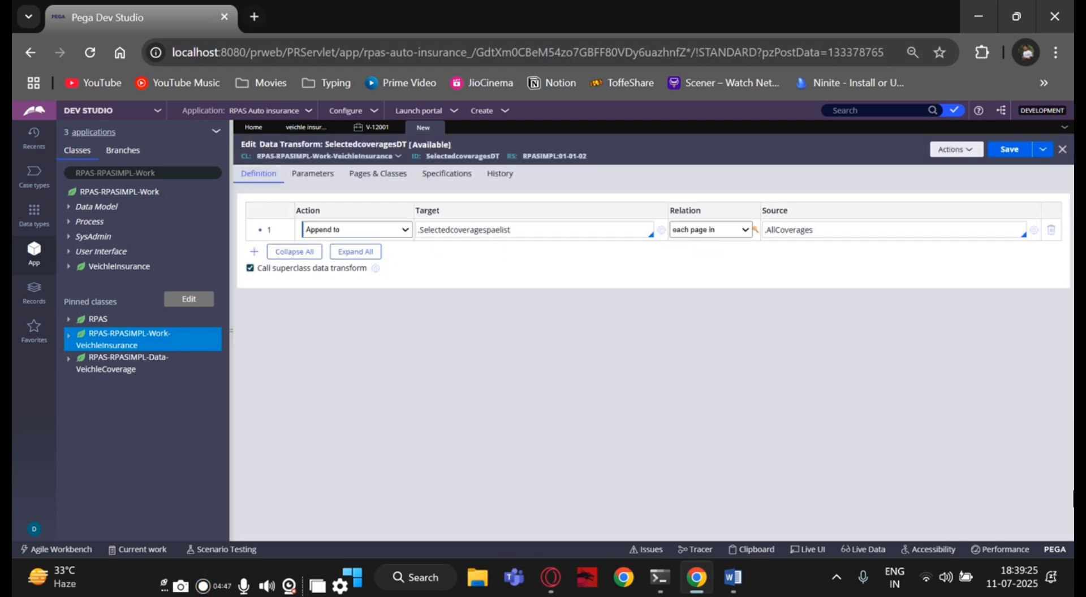
{"action": "left_click", "coordinate": [1009, 149]}
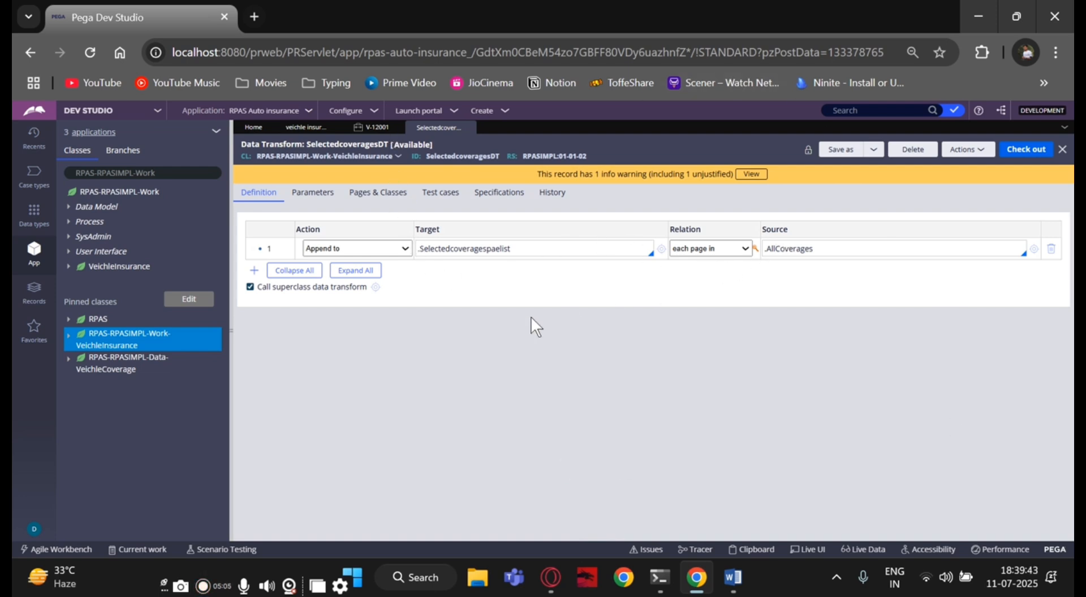
Open the AllcoveragesSec section of the RPAS-RPASIMPL-Work-VeichleInsurance class to view its coverage table.
{"action": "left_click", "coordinate": [69, 336]}
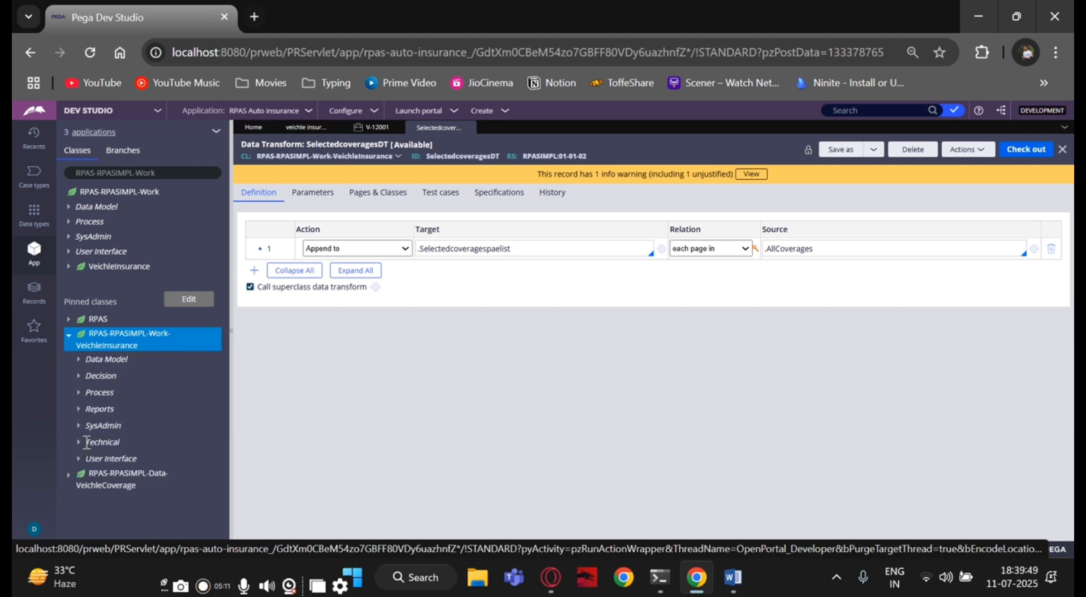
{"action": "left_click", "coordinate": [79, 459]}
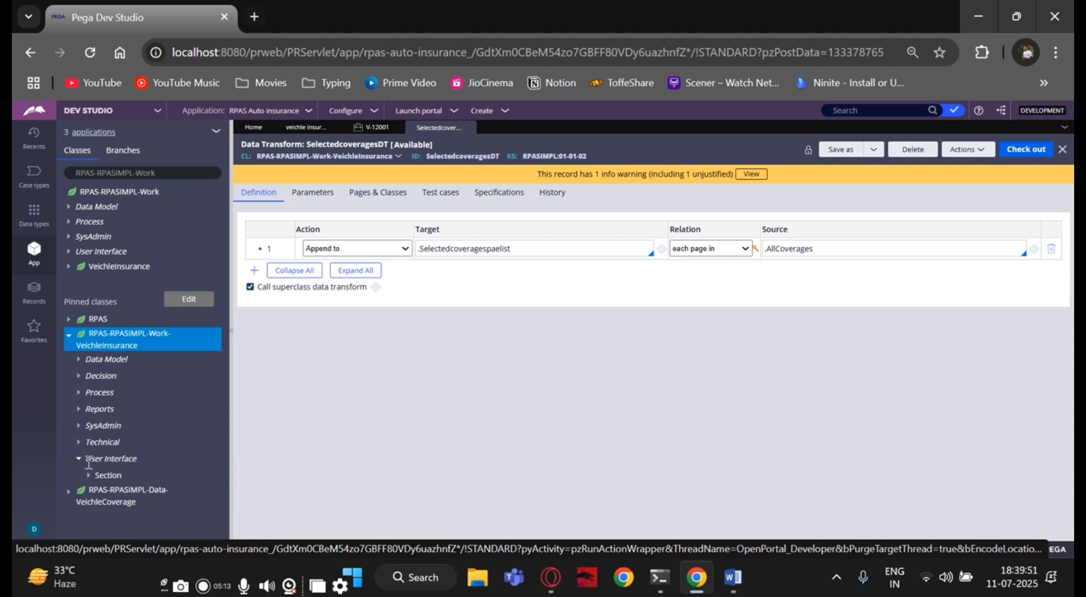
{"action": "left_click", "coordinate": [88, 475]}
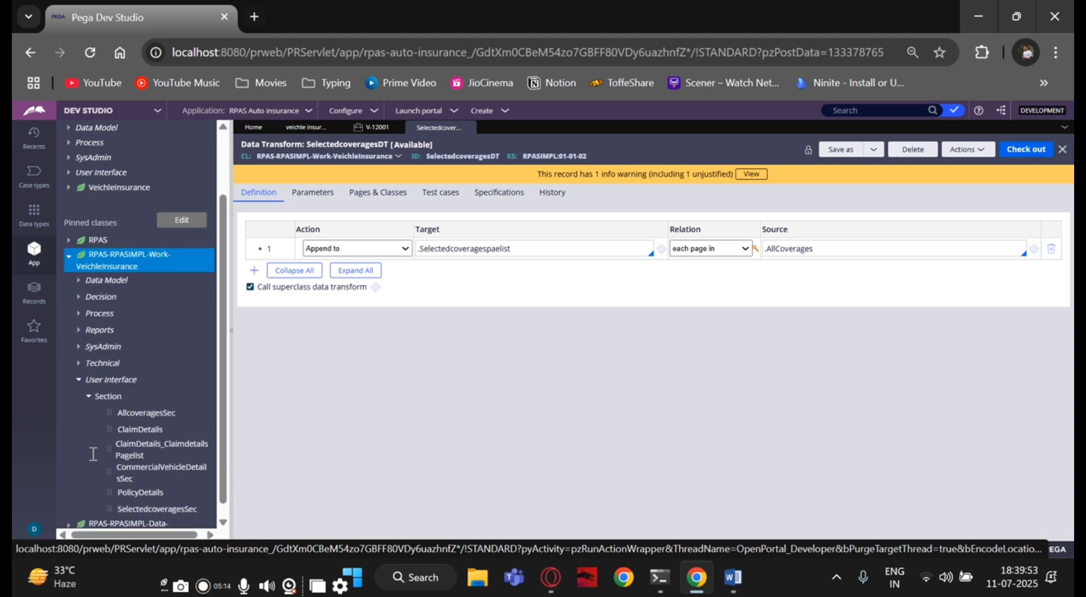
{"action": "left_click", "coordinate": [125, 403]}
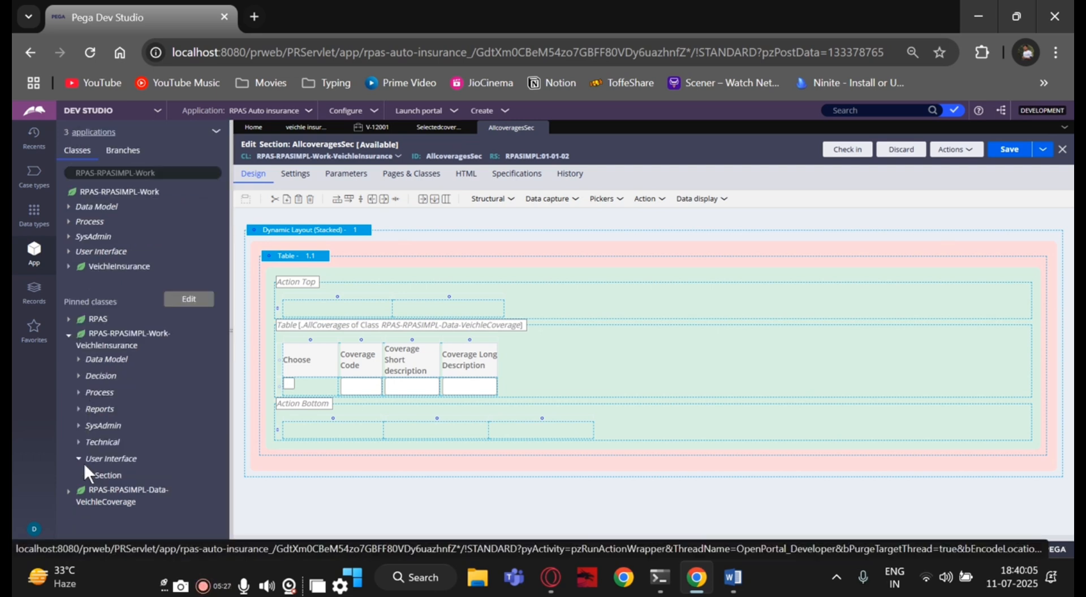
Expand the Data Model and Process rule categories of the RPAS-RPASIMPL-Work-VeichleInsurance class.
{"action": "left_click", "coordinate": [78, 365]}
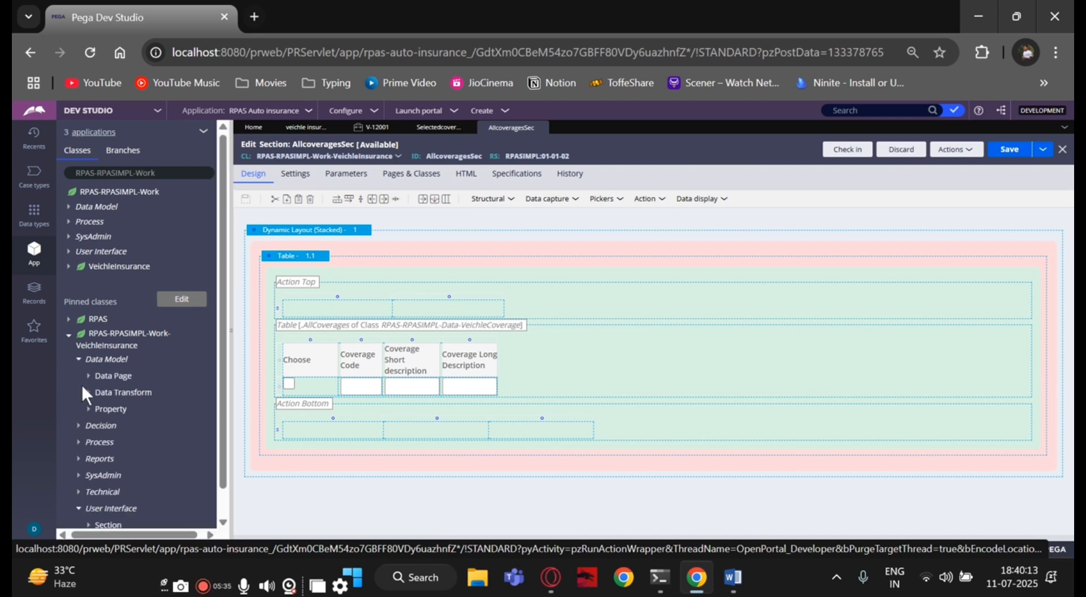
{"action": "scroll", "coordinate": [94, 420], "scroll_direction": "down", "scroll_amount": 1}
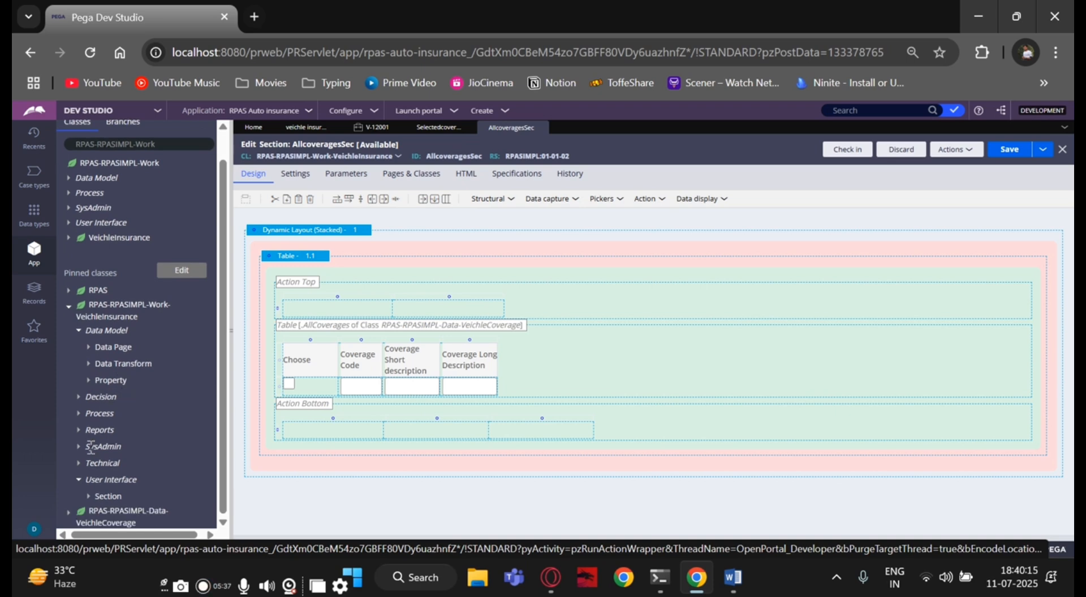
{"action": "left_click", "coordinate": [79, 414]}
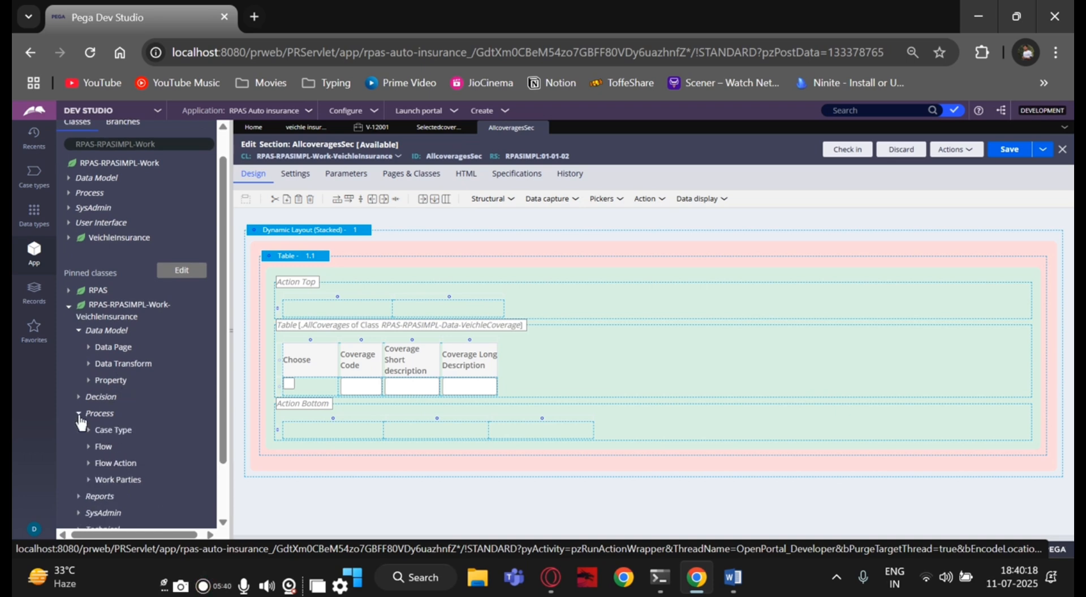
Open the AllcoveragesFA flow action from the VeichleInsurance process rules and show its pre- and post-processing settings.
{"action": "left_click", "coordinate": [89, 465]}
{"action": "scroll", "coordinate": [91, 430], "scroll_direction": "down", "scroll_amount": 3}
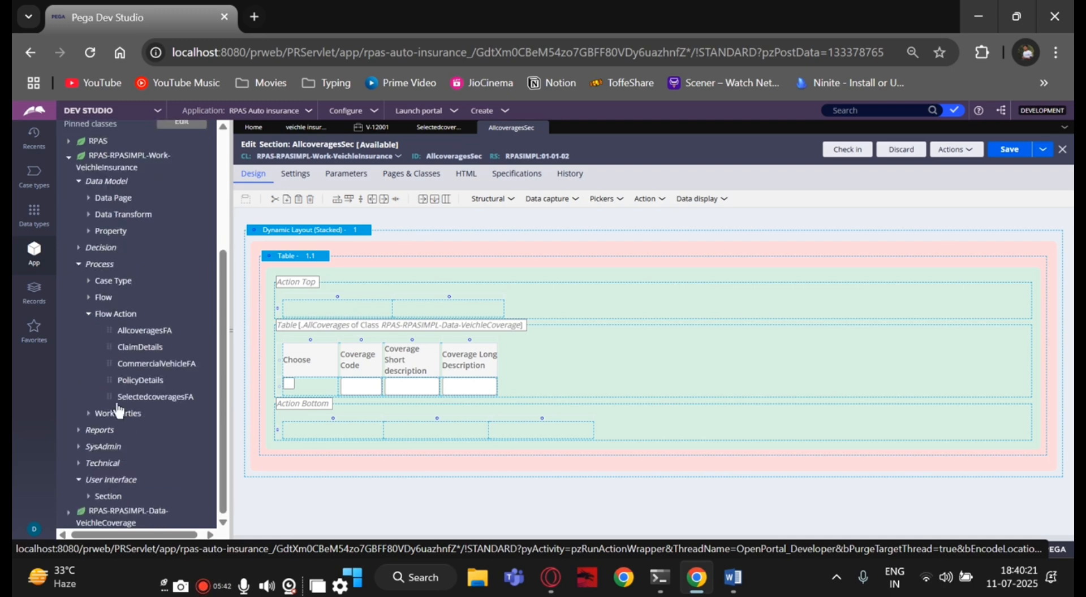
{"action": "left_click", "coordinate": [139, 331]}
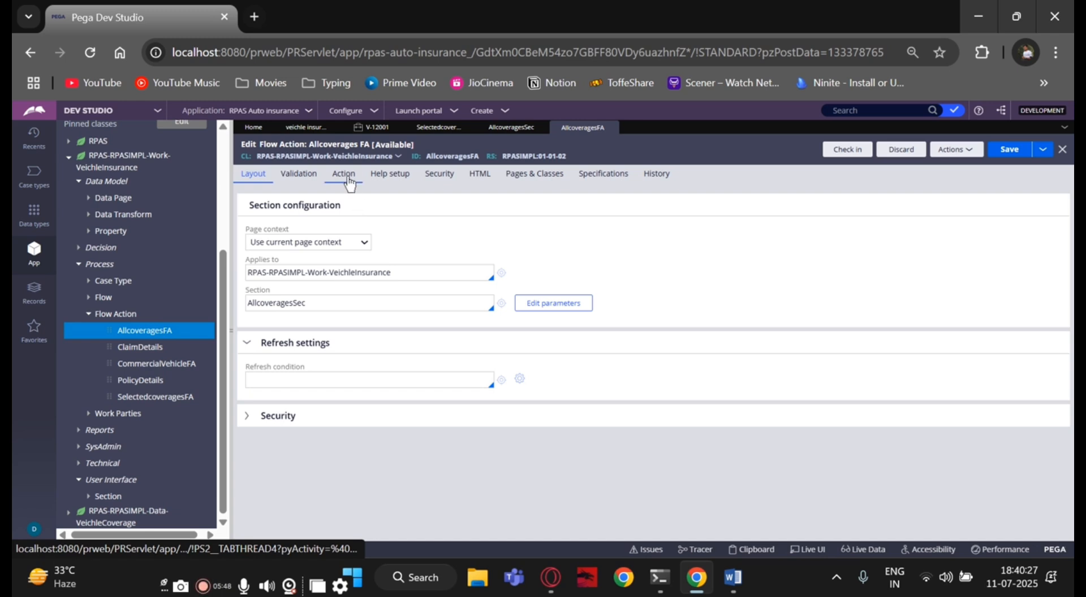
{"action": "left_click", "coordinate": [346, 176]}
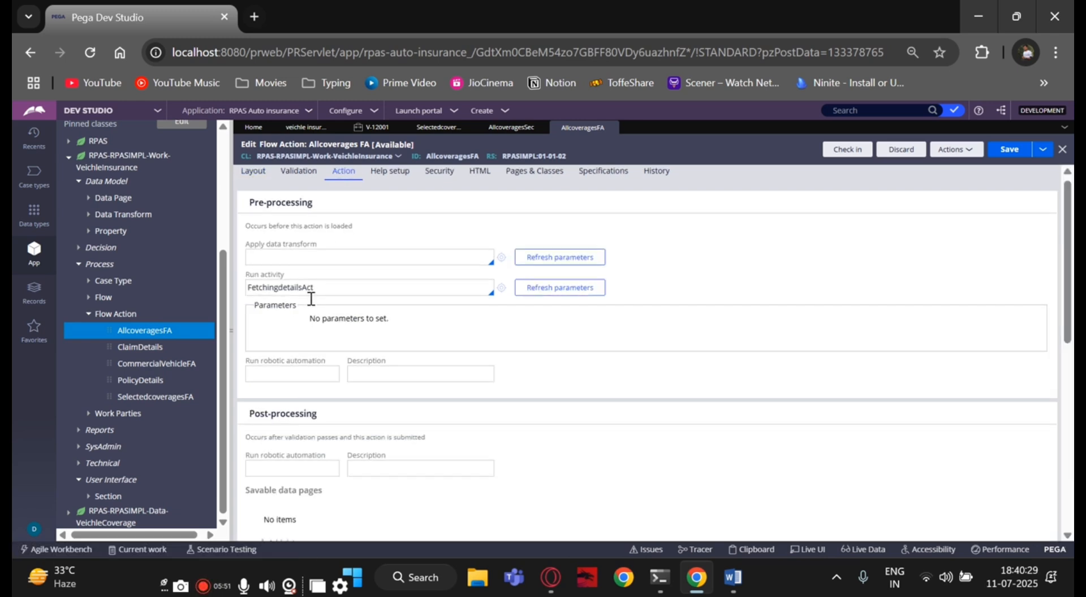
Apply the SelectedcoveragesDT data transform in the flow action's post-processing and save the rule.
{"action": "scroll", "coordinate": [311, 298], "scroll_direction": "down", "scroll_amount": 5}
{"action": "scroll", "coordinate": [310, 298], "scroll_direction": "up", "scroll_amount": 2}
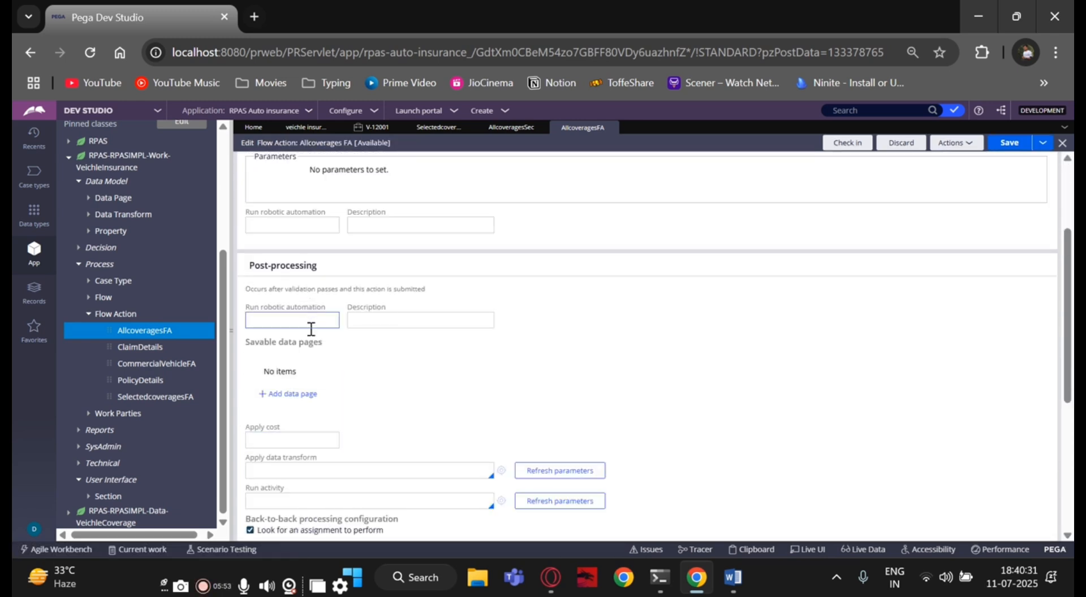
{"action": "scroll", "coordinate": [370, 347], "scroll_direction": "down", "scroll_amount": 2}
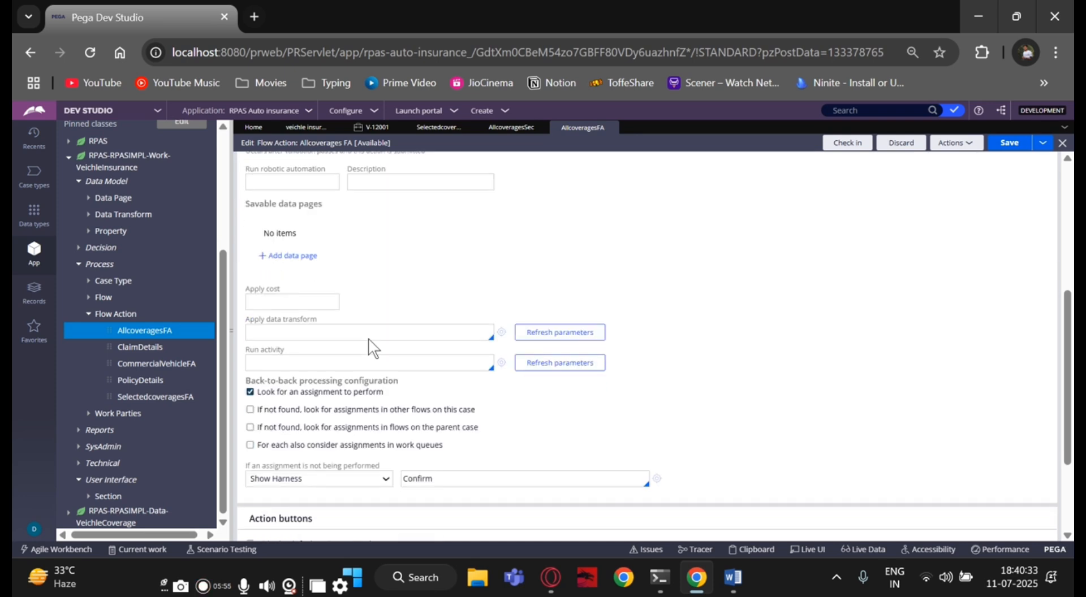
{"action": "left_click", "coordinate": [264, 328]}
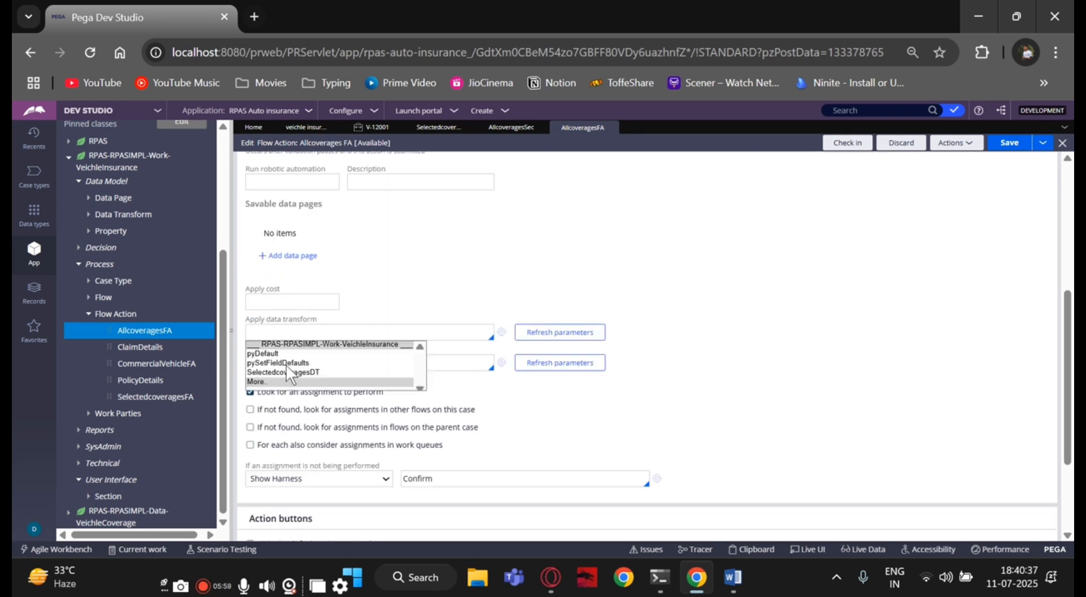
{"action": "left_click", "coordinate": [288, 373]}
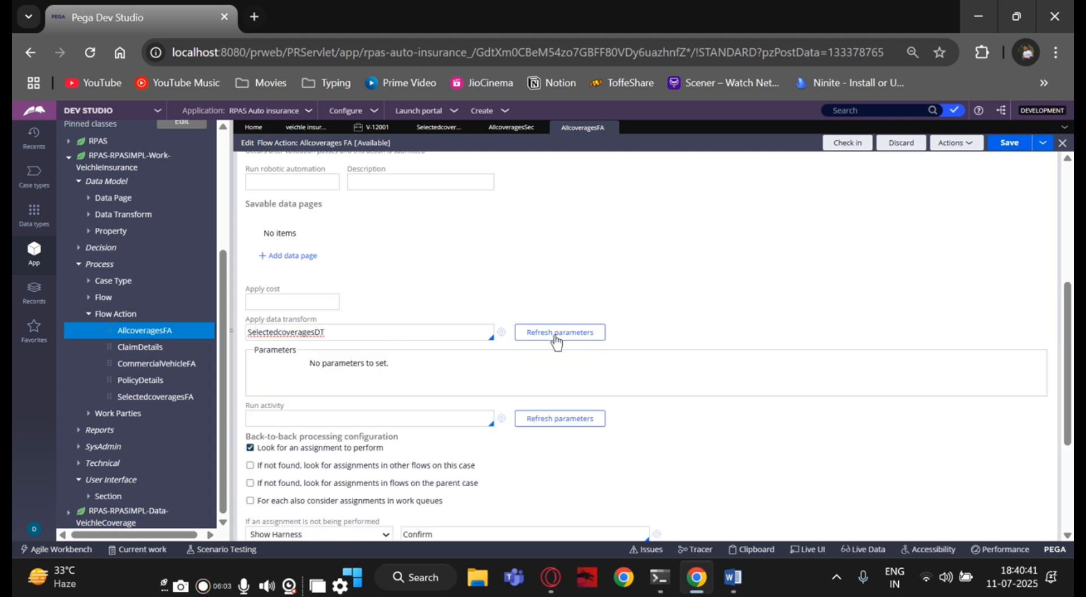
{"action": "left_click", "coordinate": [1006, 149]}
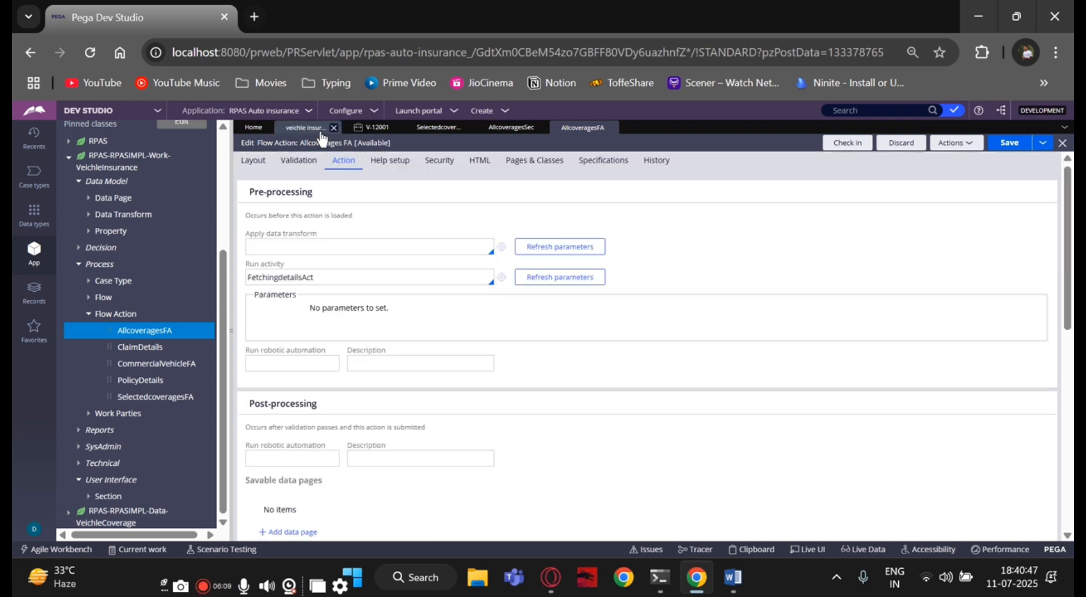
Run a new veichle insurance case and submit the customer, address, policy and both vehicle forms without entering data.
{"action": "left_click", "coordinate": [321, 132]}
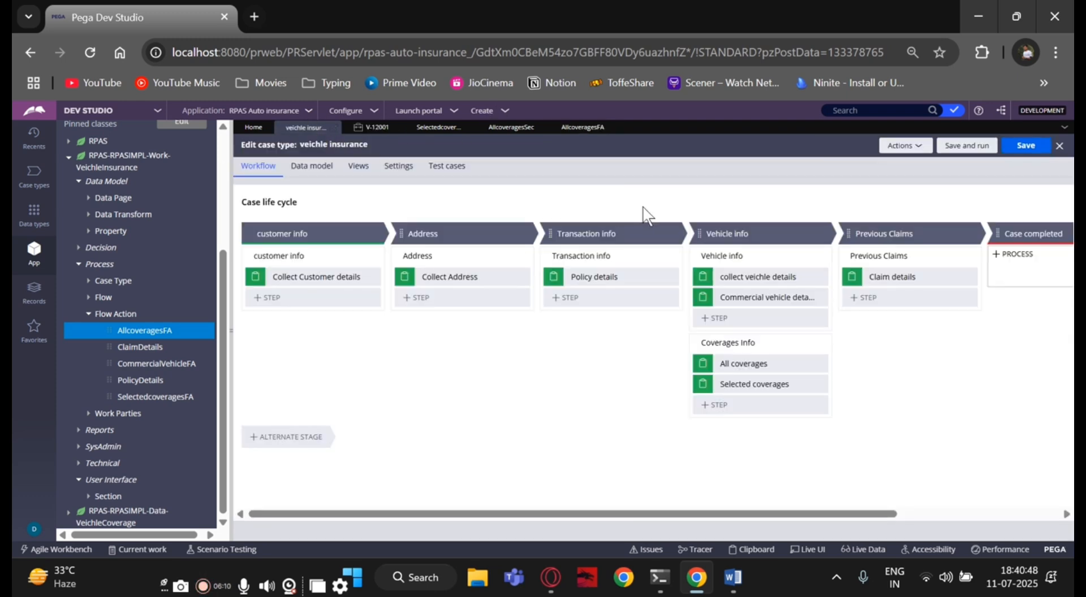
{"action": "left_click", "coordinate": [953, 152]}
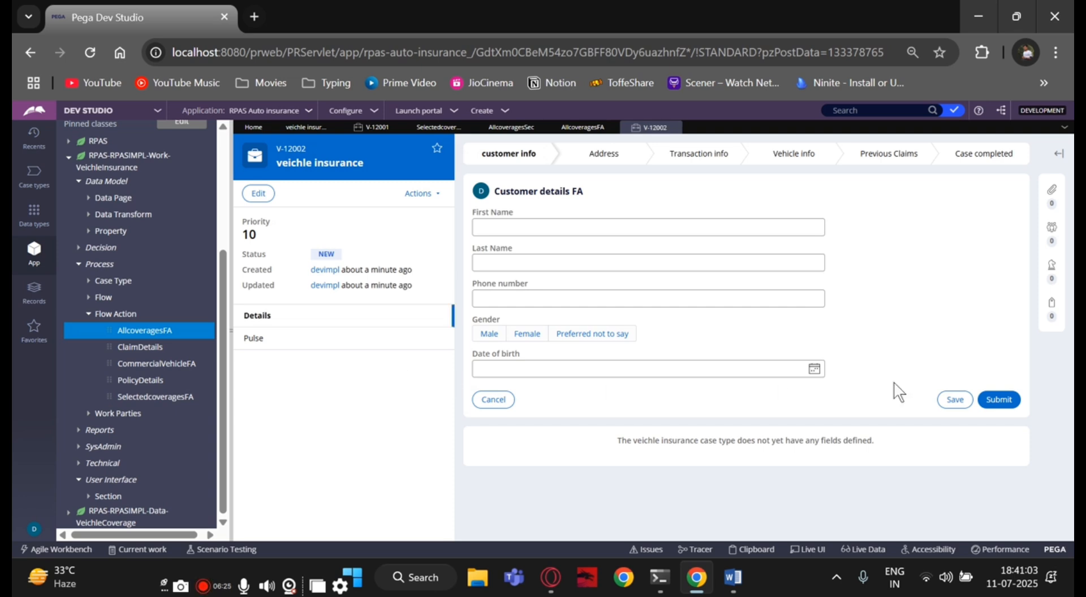
{"action": "left_click", "coordinate": [985, 403]}
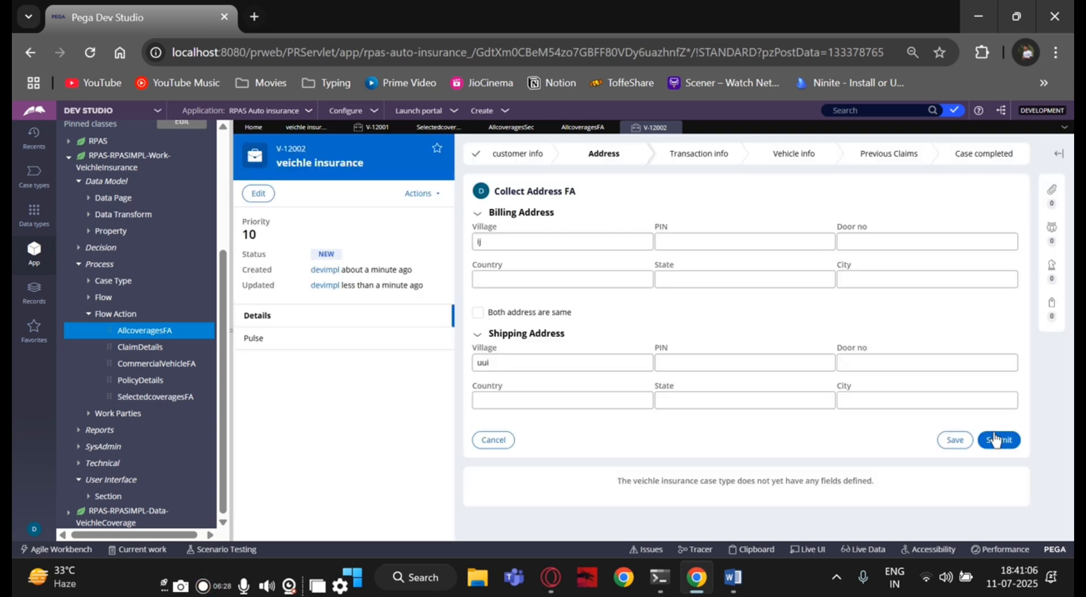
{"action": "left_click", "coordinate": [996, 440]}
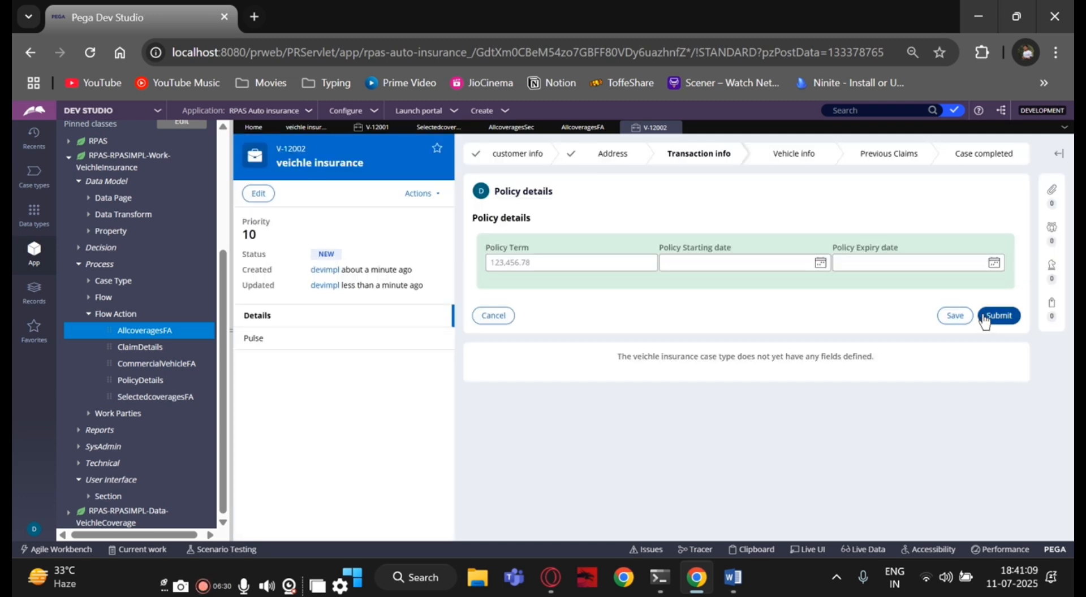
{"action": "left_click", "coordinate": [984, 317]}
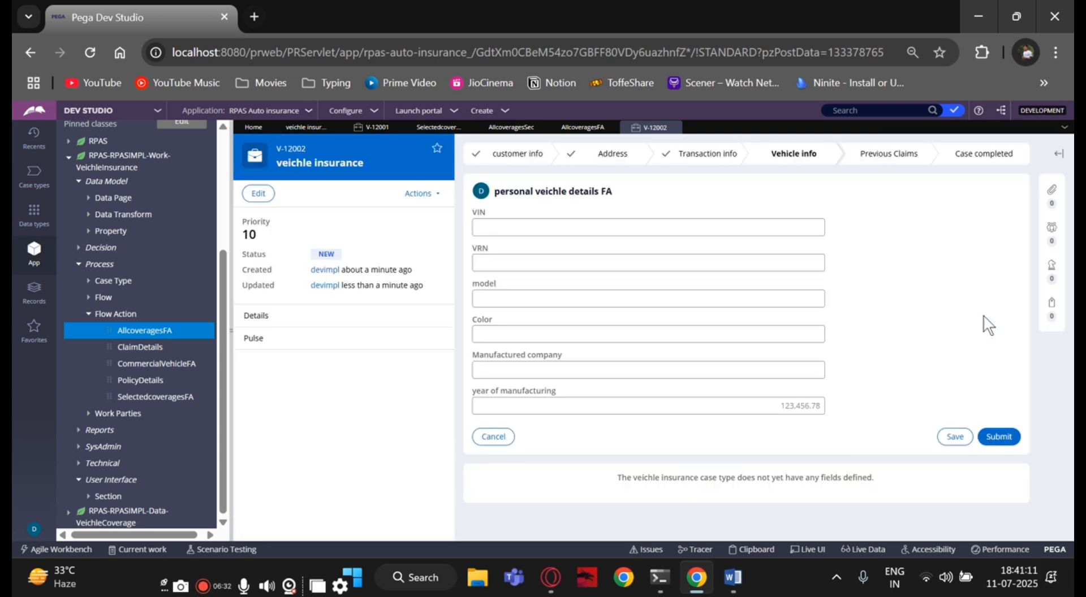
{"action": "left_click", "coordinate": [991, 439]}
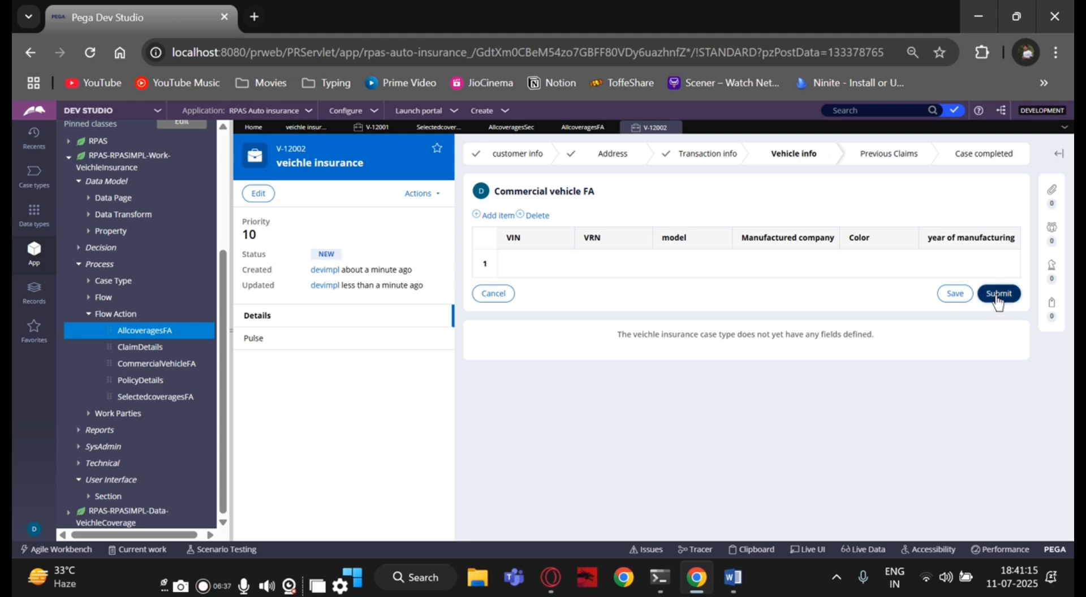
{"action": "left_click", "coordinate": [998, 296]}
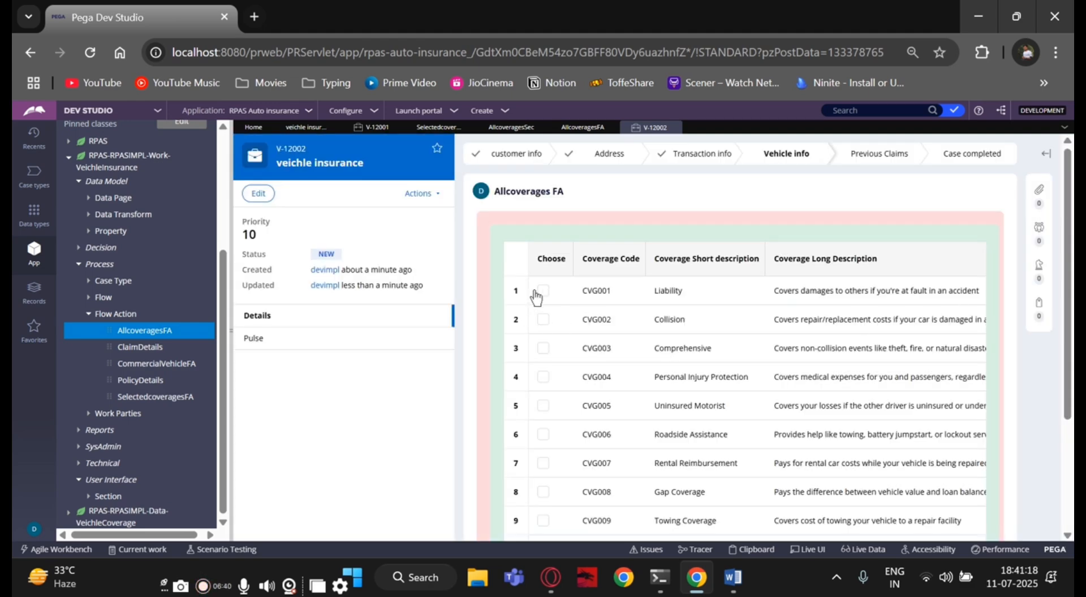
Choose the Liability and Comprehensive coverages in the Allcoverages form and submit it.
{"action": "left_click", "coordinate": [539, 294]}
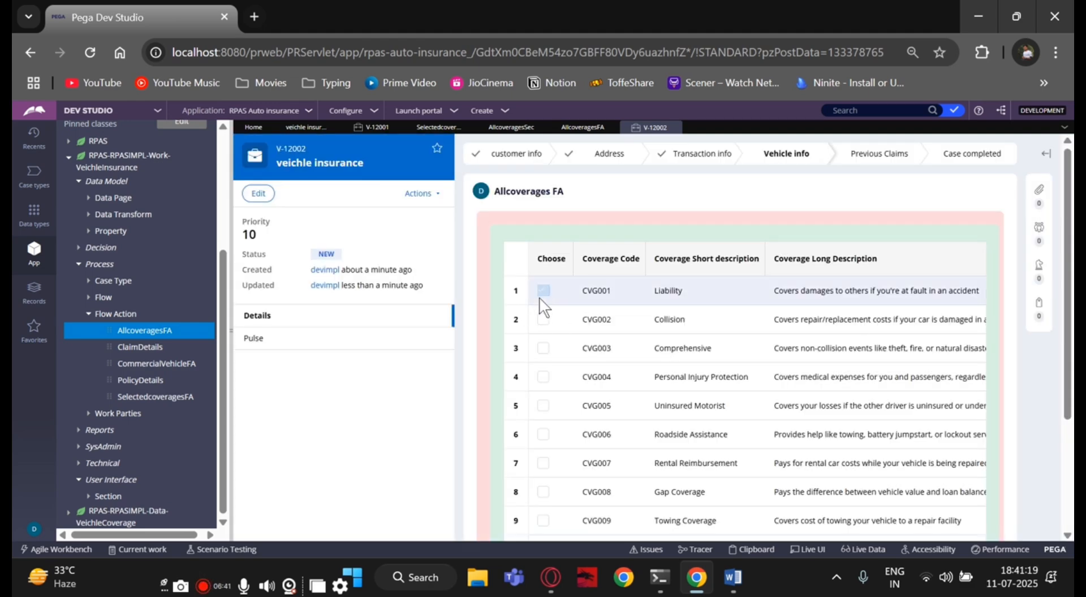
{"action": "left_click", "coordinate": [544, 346]}
{"action": "scroll", "coordinate": [557, 344], "scroll_direction": "down", "scroll_amount": 3}
{"action": "left_click", "coordinate": [986, 469]}
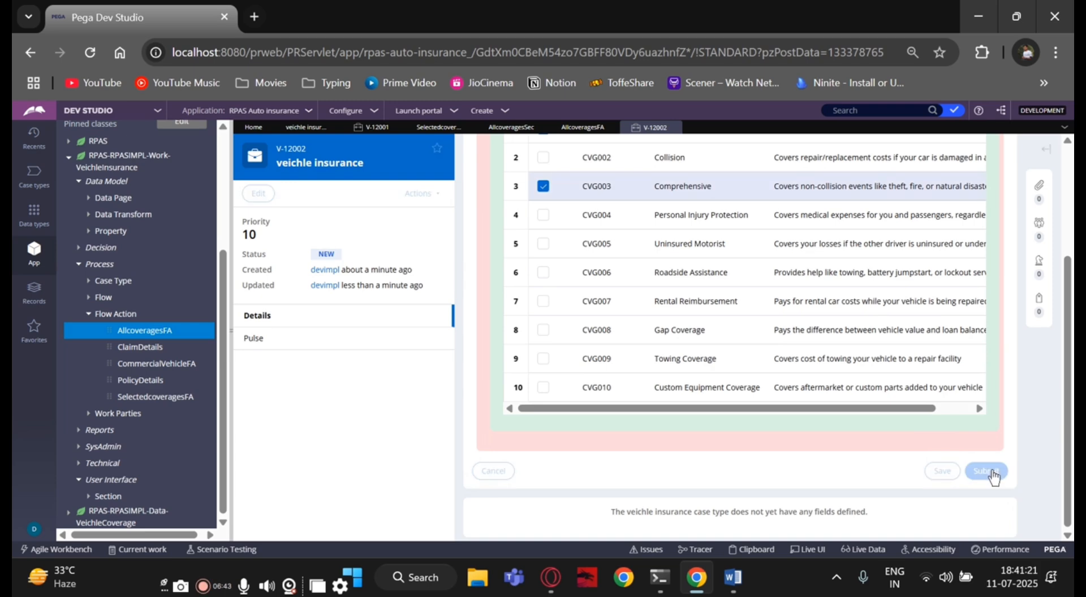
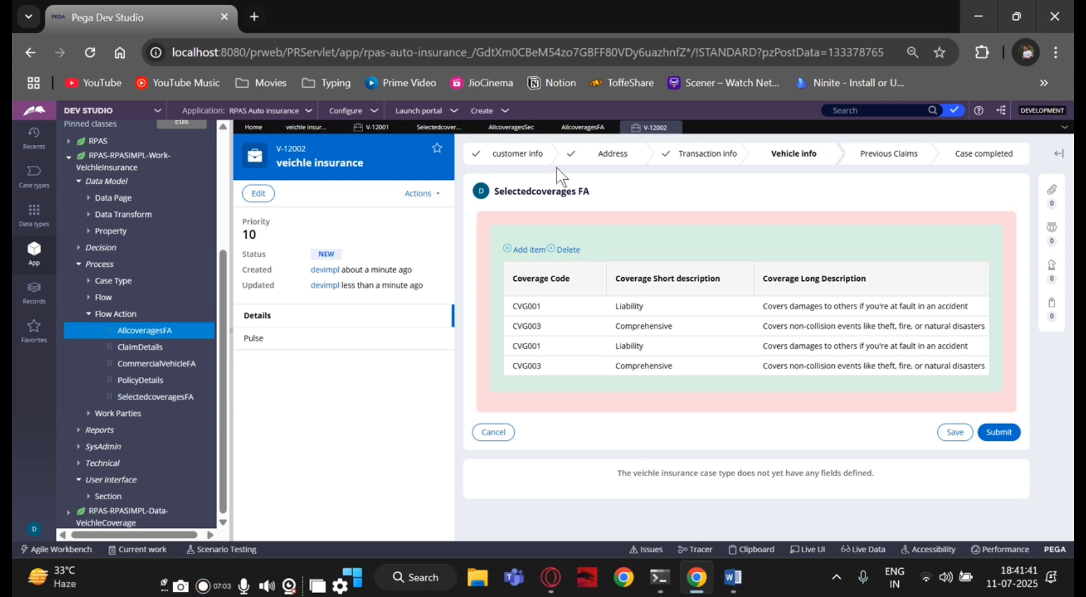
Return to the SelectedcoveragesDT data transform and disable its Append to row.
{"action": "left_click", "coordinate": [573, 128]}
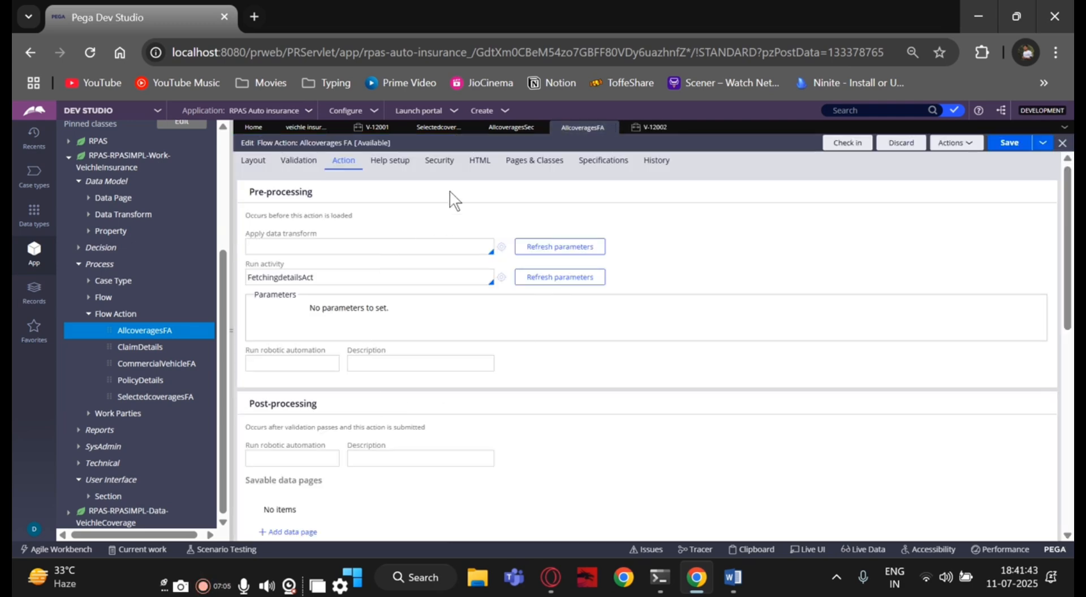
{"action": "left_click", "coordinate": [507, 131]}
{"action": "left_click", "coordinate": [447, 129]}
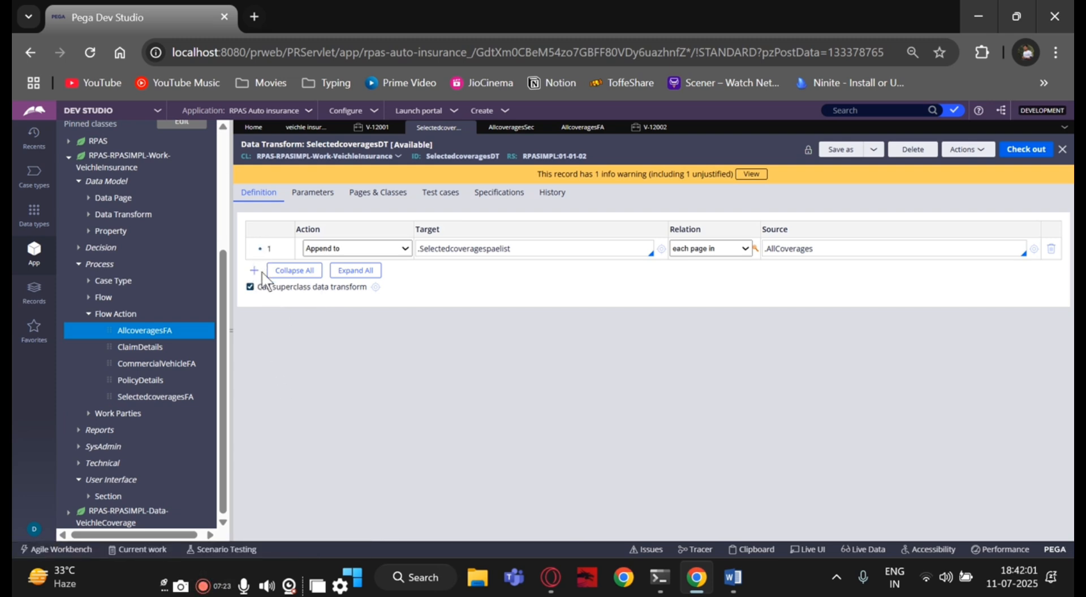
{"action": "right_click", "coordinate": [276, 246]}
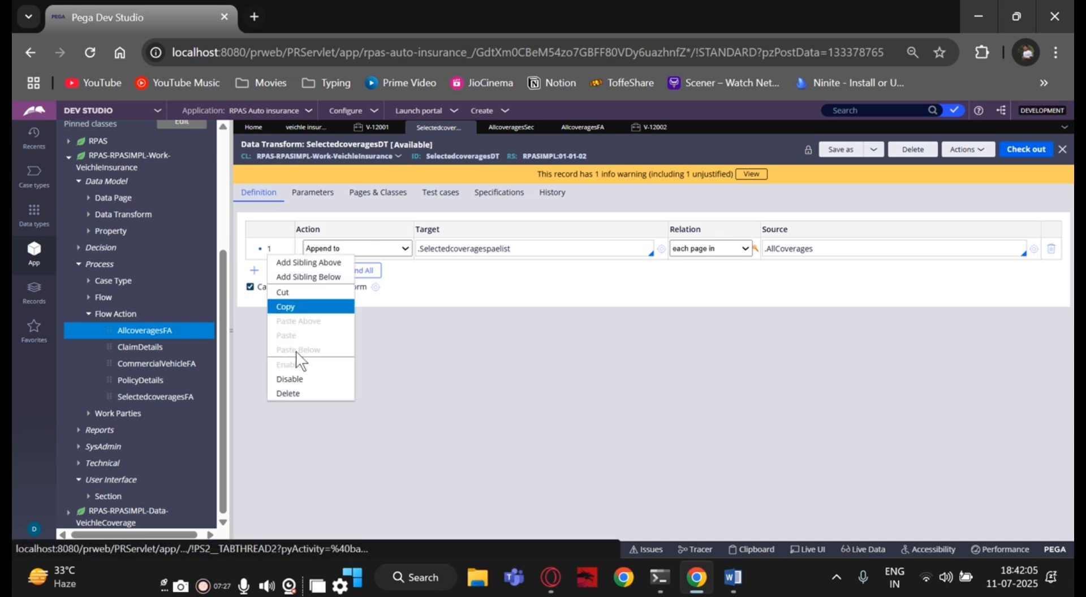
{"action": "left_click", "coordinate": [289, 379]}
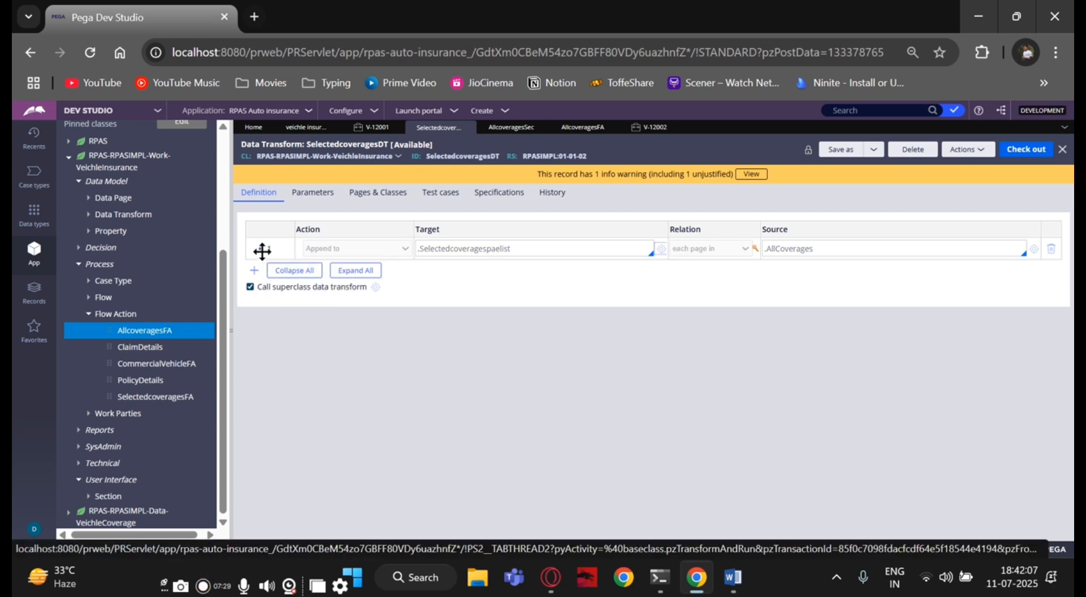
Add a sibling row below the disabled row and set its action to For Each Page In.
{"action": "right_click", "coordinate": [262, 251]}
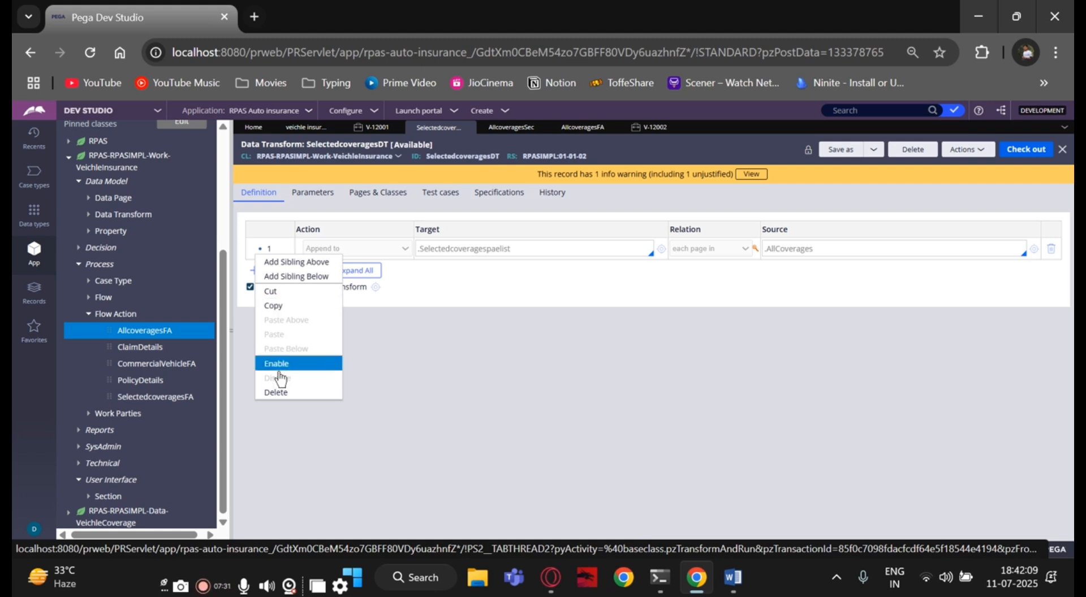
{"action": "left_click", "coordinate": [275, 280]}
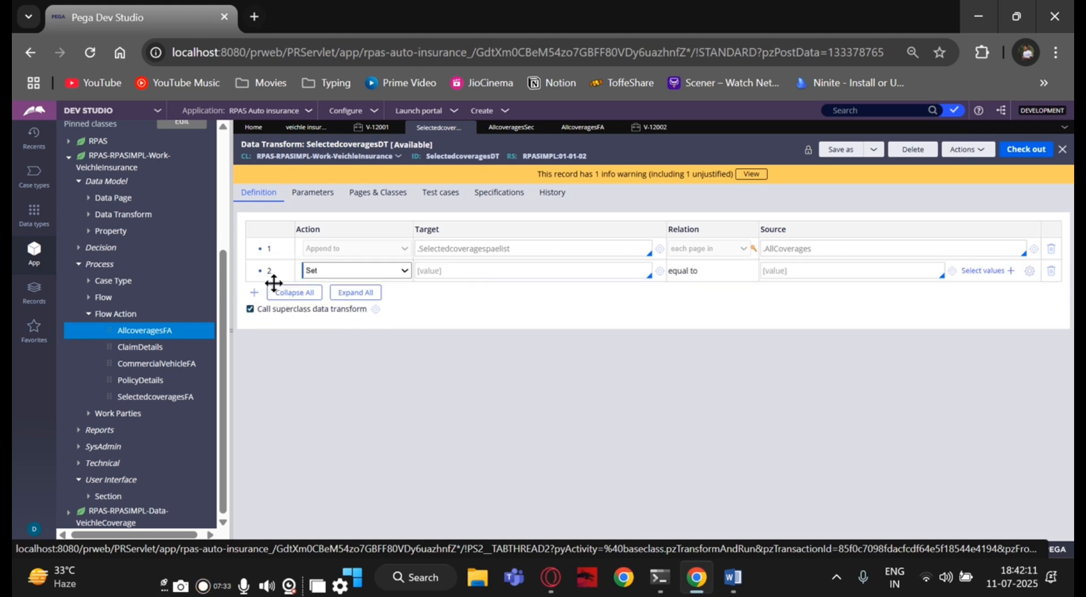
{"action": "left_click", "coordinate": [336, 271]}
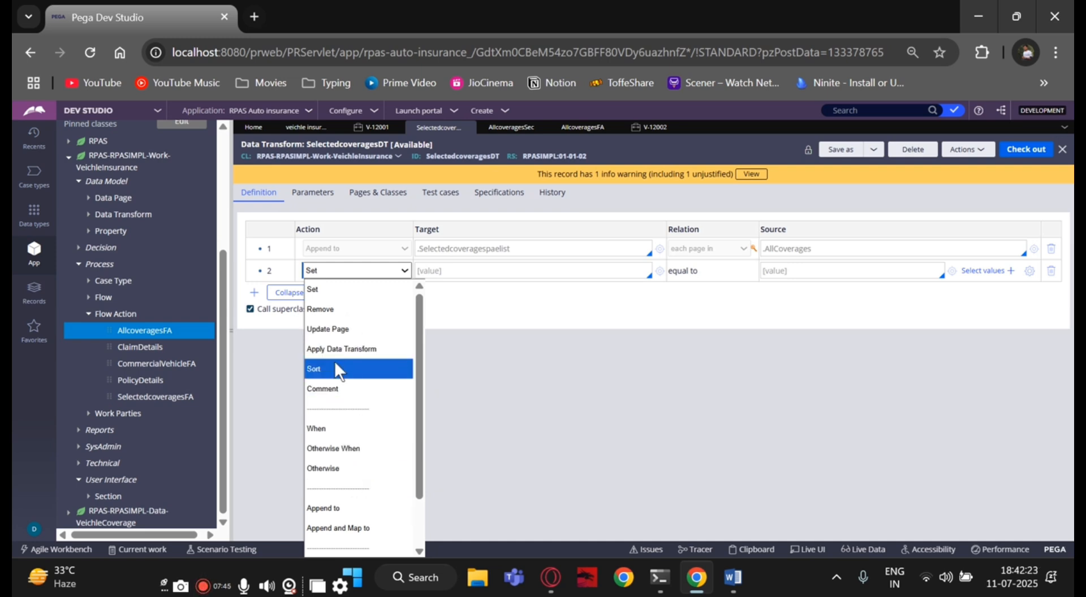
{"action": "scroll", "coordinate": [339, 367], "scroll_direction": "down", "scroll_amount": 3}
{"action": "left_click", "coordinate": [358, 508]}
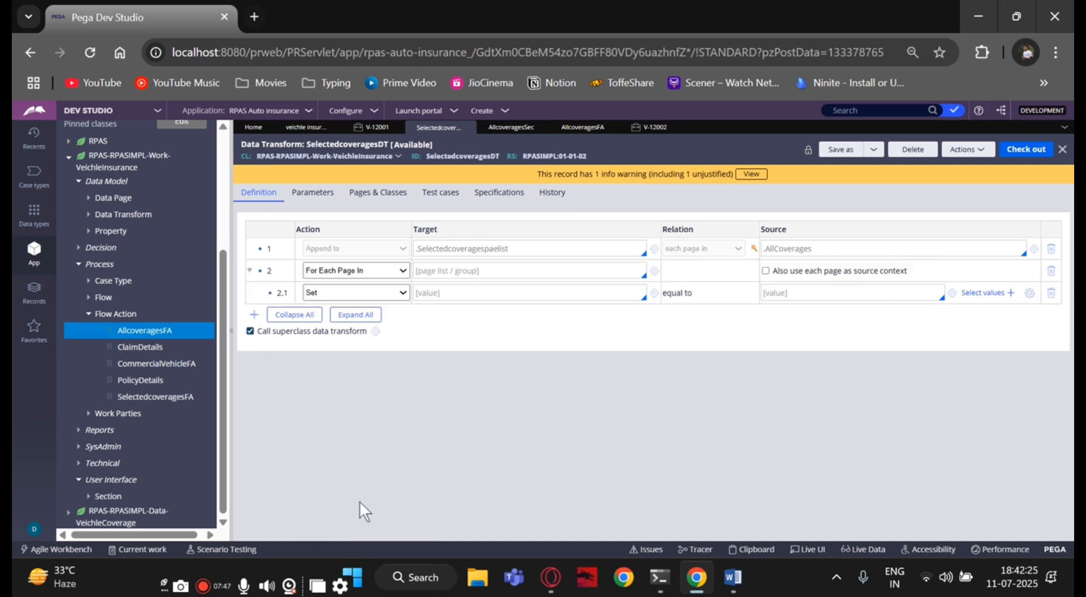
Set the loop's target to .AllCoverages and also use each page as source context.
{"action": "left_click", "coordinate": [461, 272]}
{"action": "type", "text": "."}
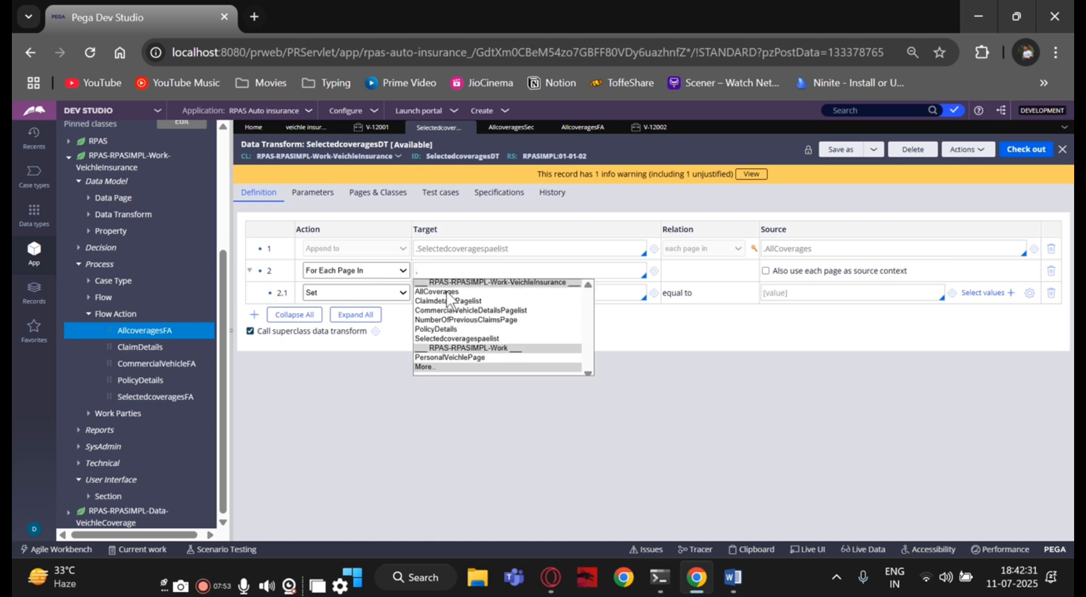
{"action": "left_click", "coordinate": [446, 290]}
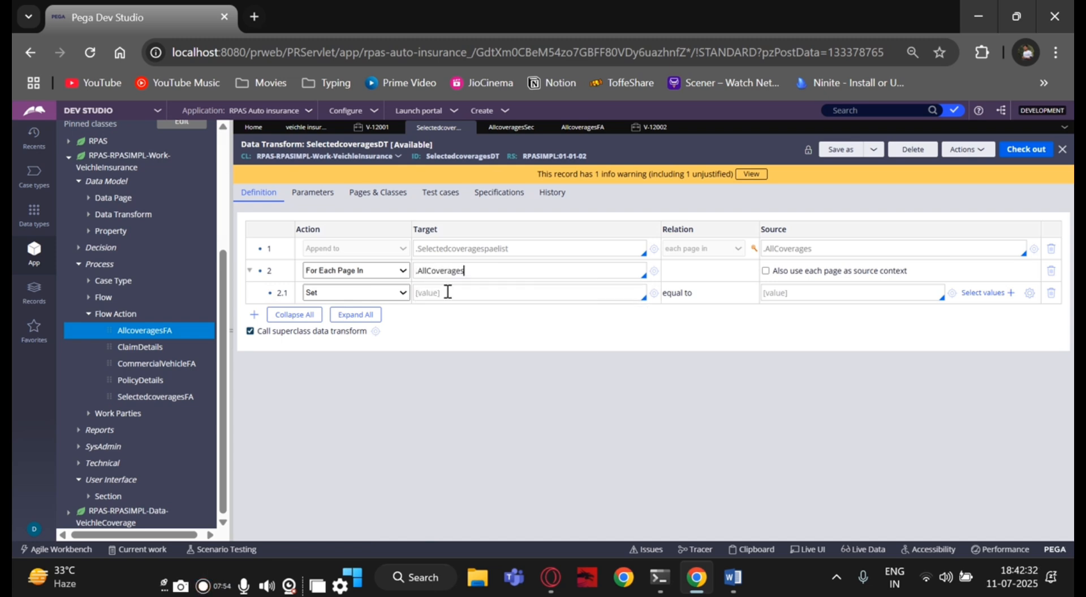
{"action": "left_click", "coordinate": [766, 271]}
Change the action of the row nested in the .AllCoverages loop to When.
{"action": "left_click", "coordinate": [402, 295]}
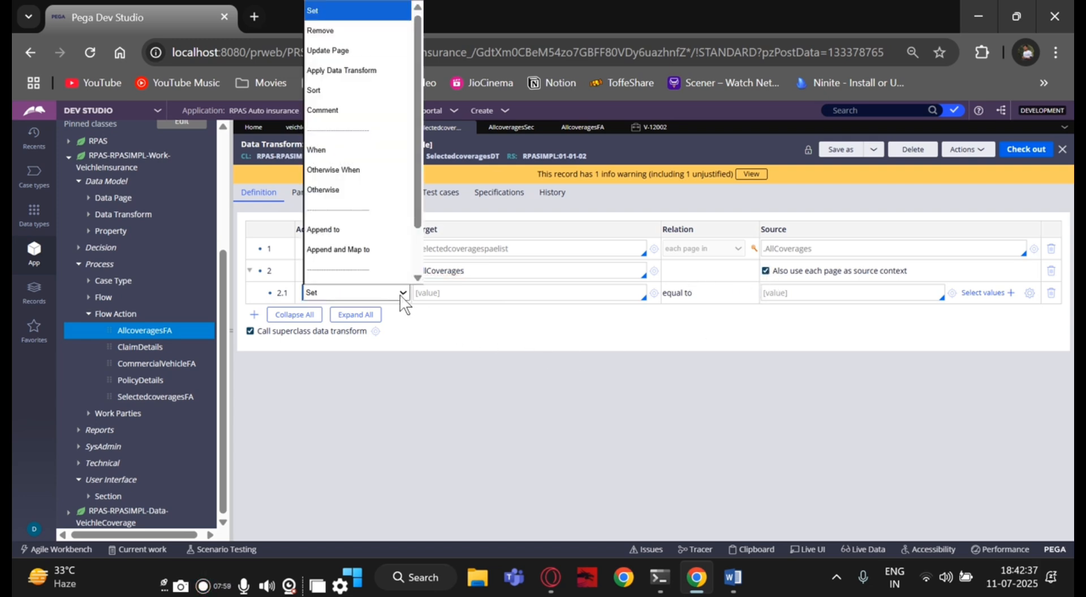
{"action": "scroll", "coordinate": [346, 175], "scroll_direction": "down", "scroll_amount": 1}
{"action": "left_click", "coordinate": [323, 116]}
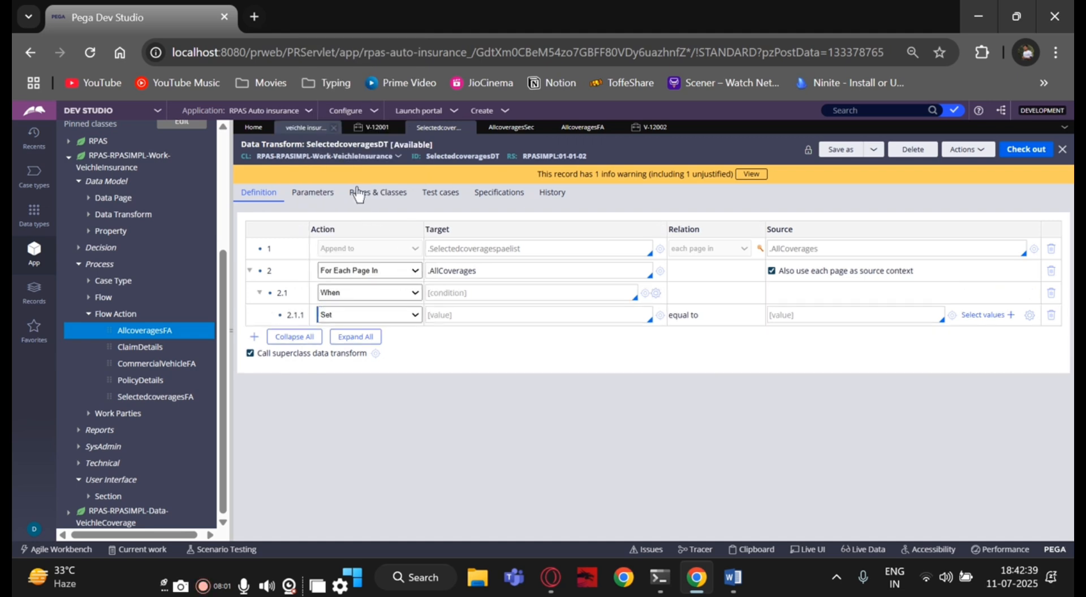
Open the expression builder for the When condition, search the functions for "equal" and insert equalsIgnoreCase.
{"action": "left_click", "coordinate": [451, 294]}
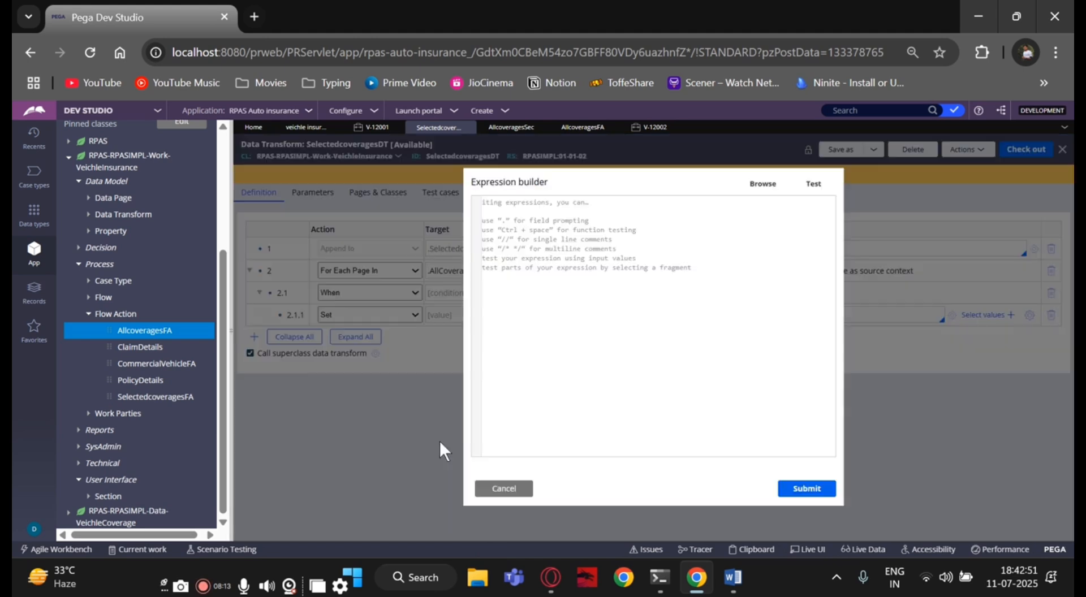
{"action": "left_click", "coordinate": [769, 181]}
{"action": "left_click", "coordinate": [469, 254]}
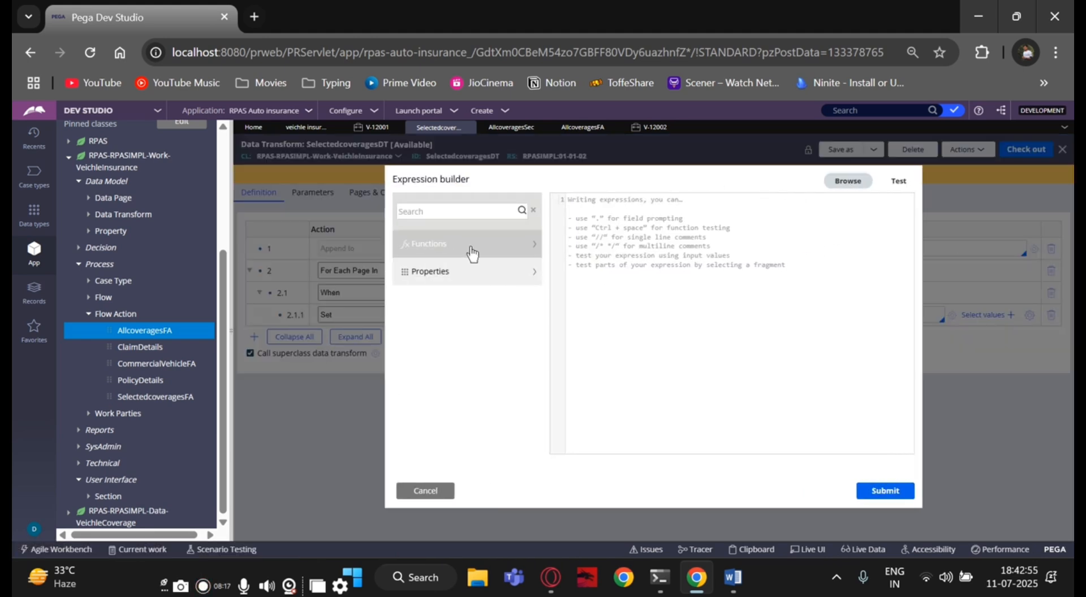
{"action": "left_click", "coordinate": [443, 214]}
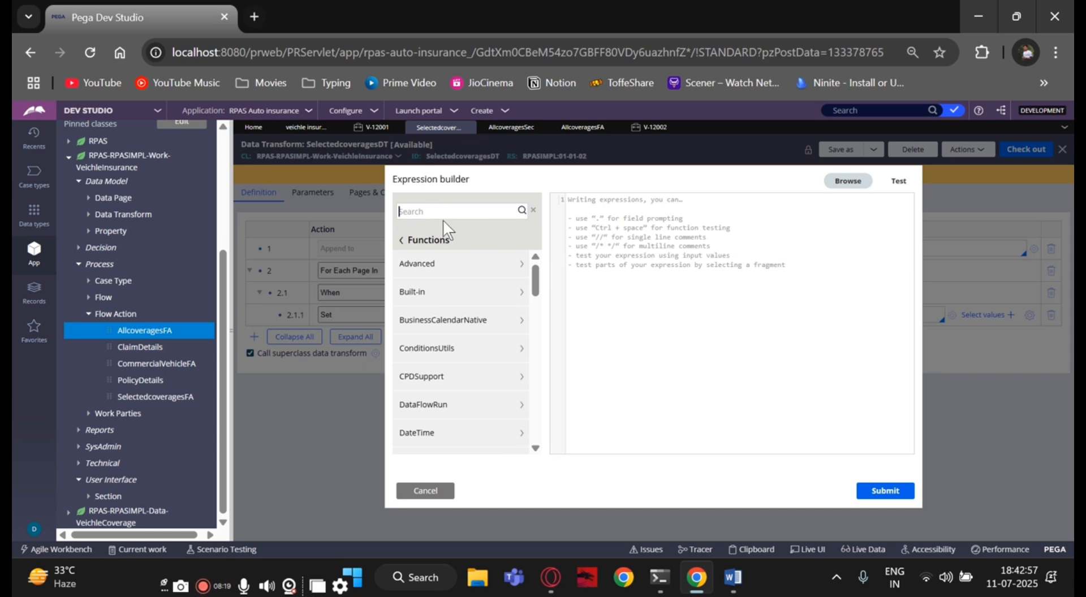
{"action": "type", "text": "equal"}
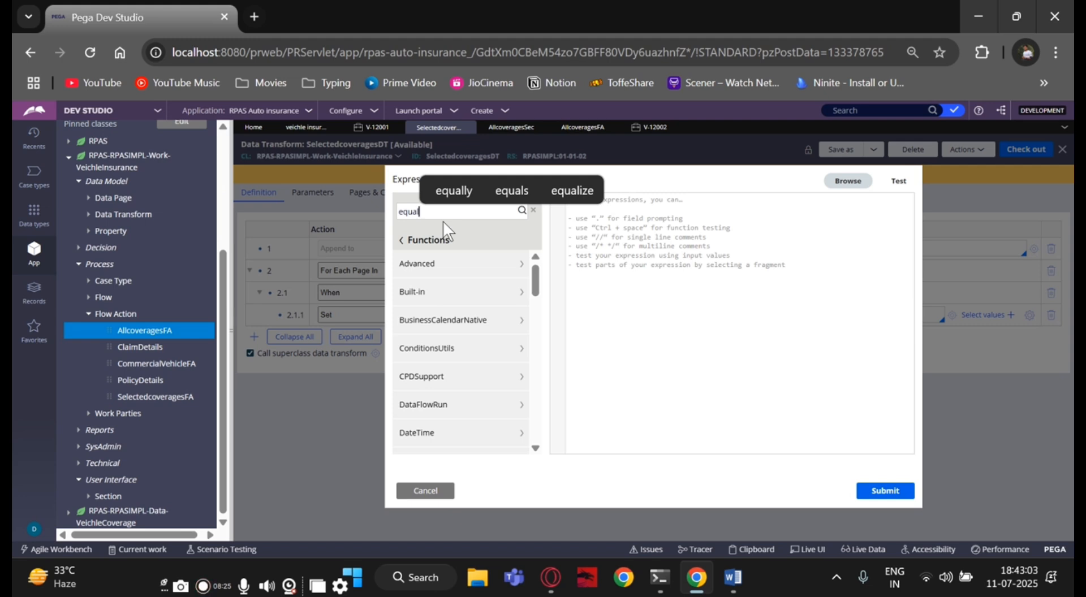
{"action": "left_click", "coordinate": [520, 213]}
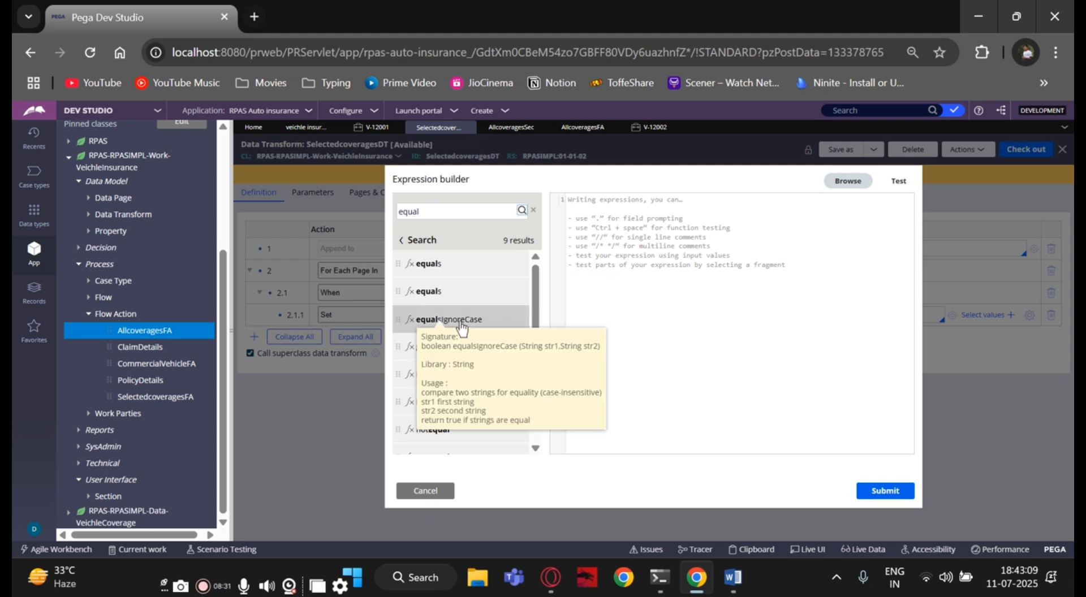
{"action": "left_click", "coordinate": [507, 323]}
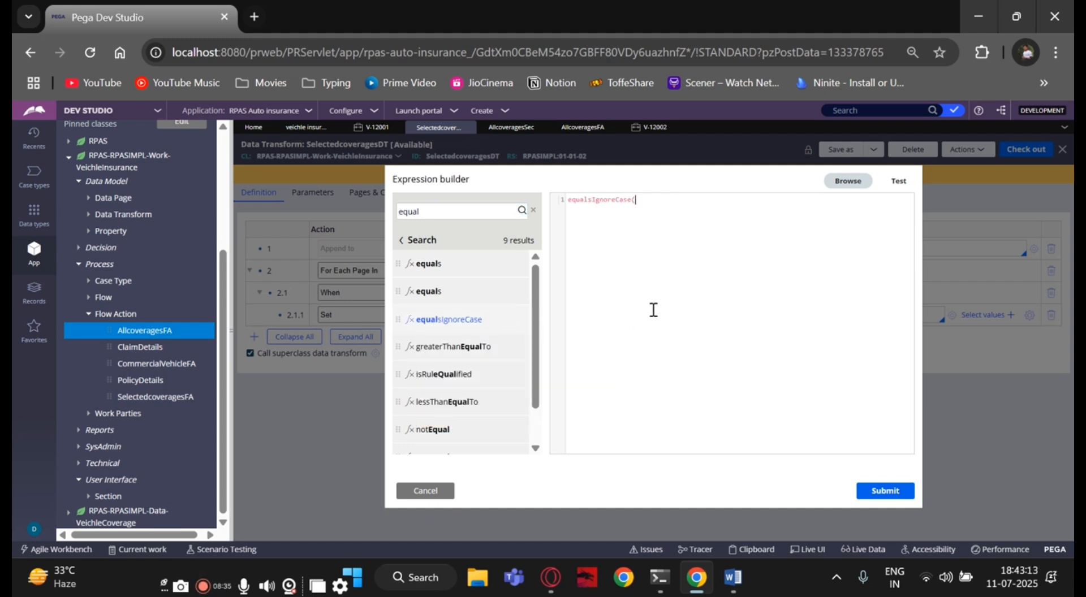
Complete the When condition as equalsIgnoreCase(.pySelected,"true") and submit the expression.
{"action": "type", "text": ".pyS"}
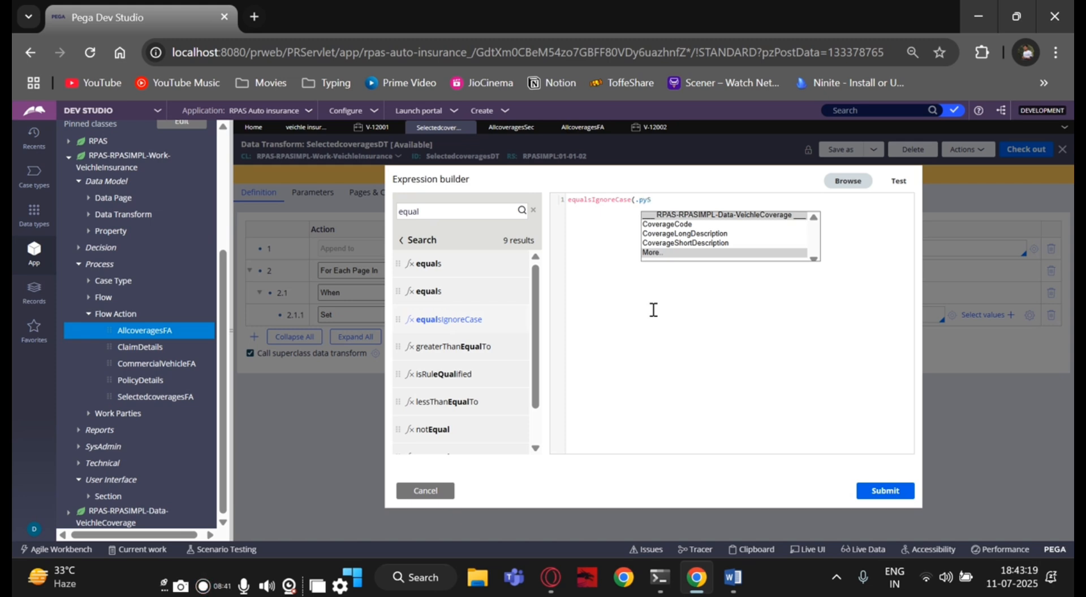
{"action": "type", "text": "lecte"}
{"action": "type", "text": "d,\"true\""}
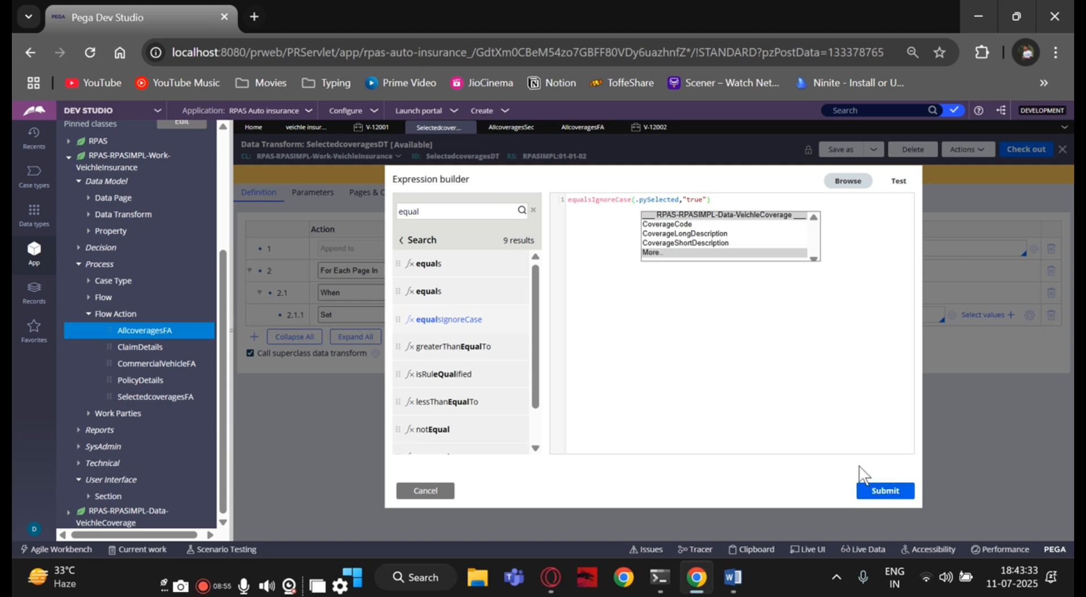
{"action": "left_click", "coordinate": [875, 503]}
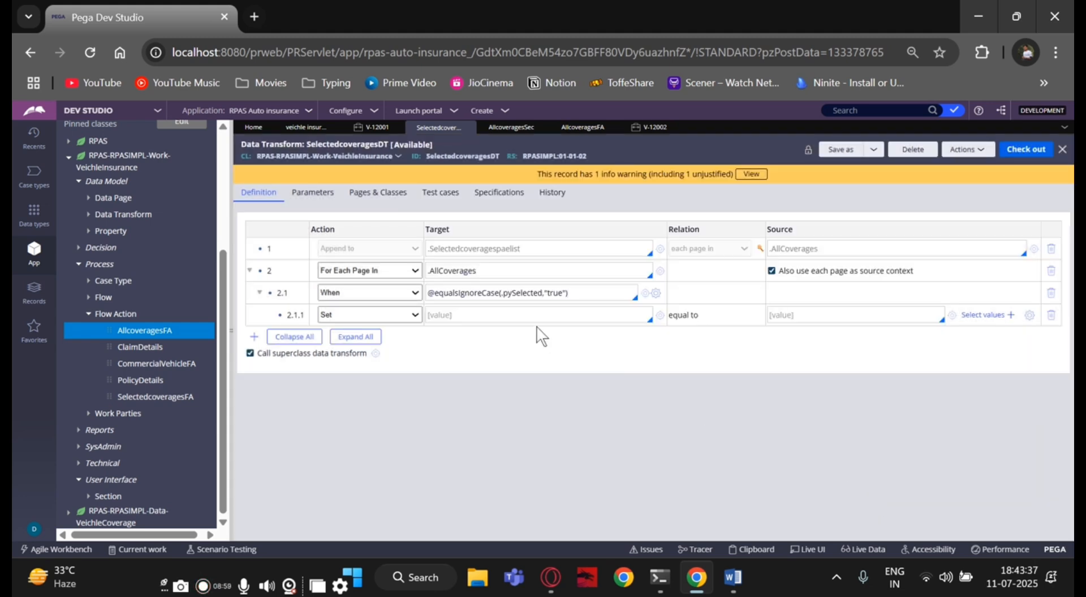
Change the action of the row nested under the When condition to Append to.
{"action": "left_click", "coordinate": [390, 318]}
{"action": "left_click", "coordinate": [390, 317]}
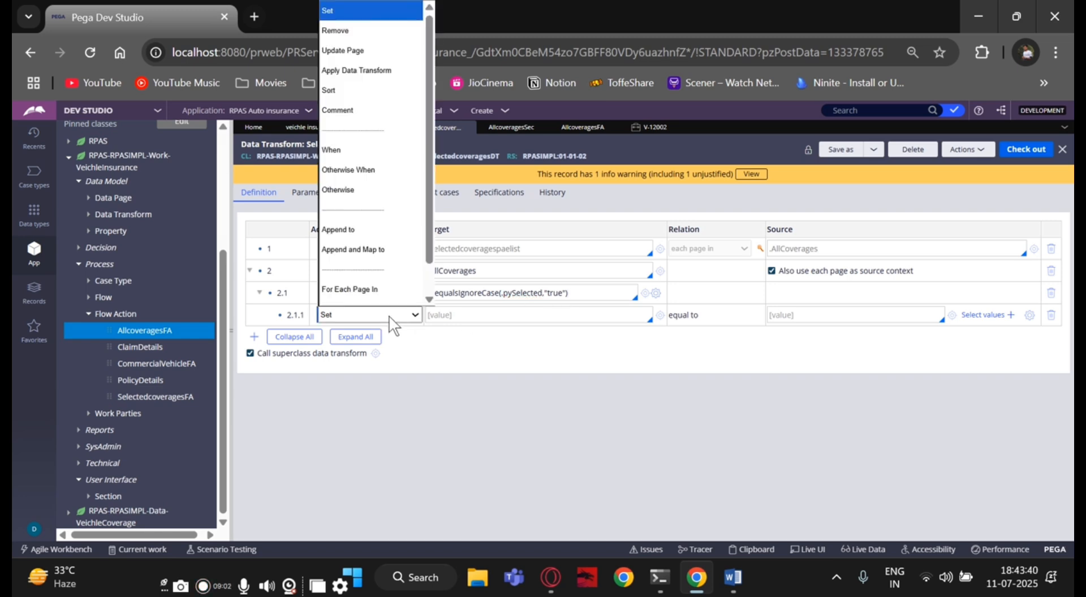
{"action": "left_click", "coordinate": [355, 220]}
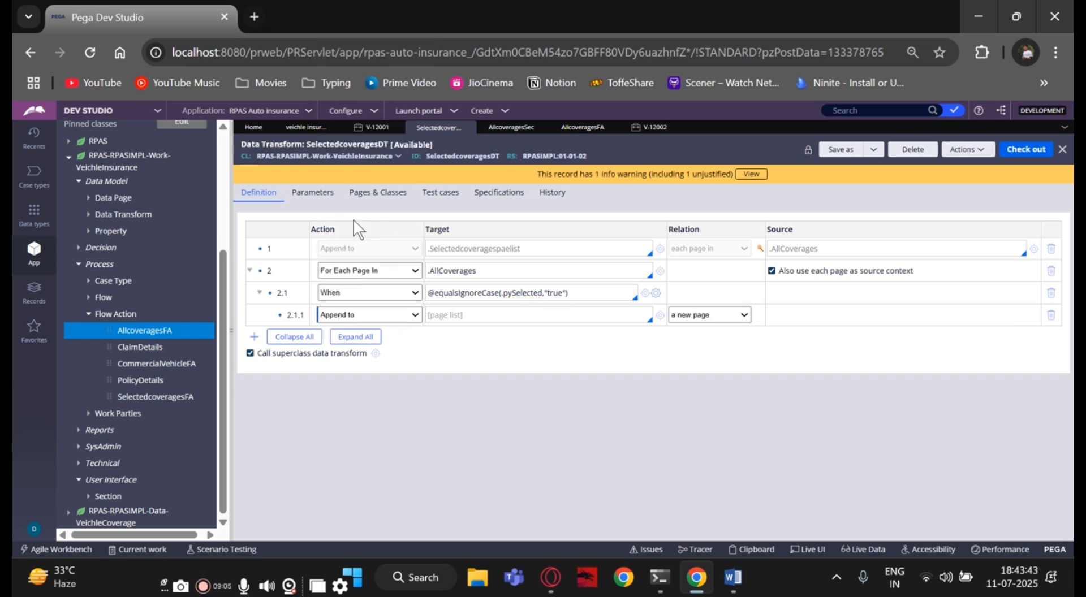
Set the target of the nested Append to row to primary.Selectedcoveragespaelist.
{"action": "left_click", "coordinate": [467, 320]}
{"action": "key", "text": "Down"}
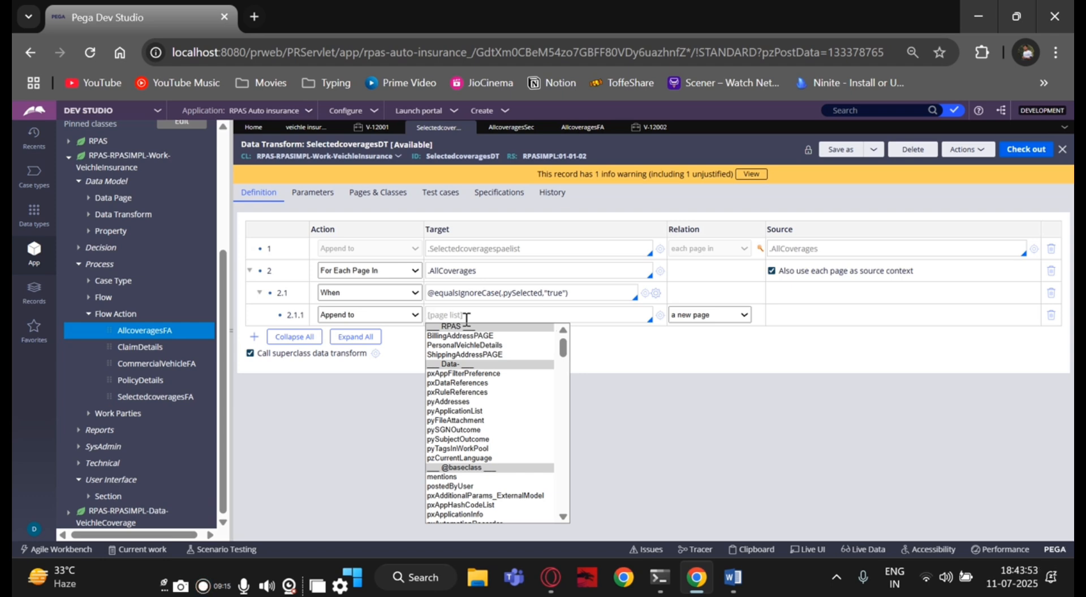
{"action": "type", "text": "p"}
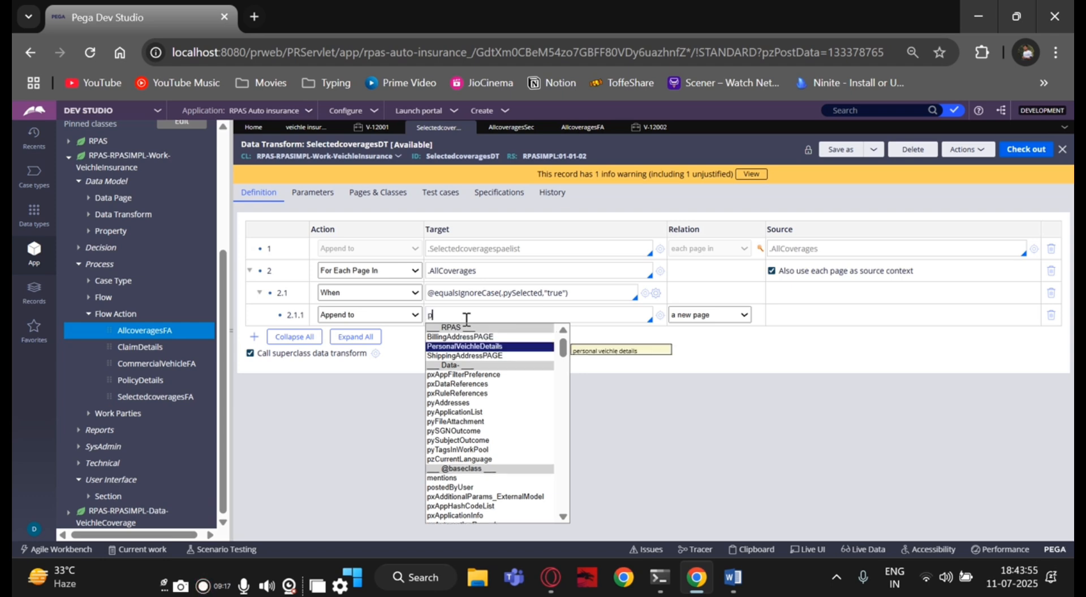
{"action": "type", "text": "rimar"}
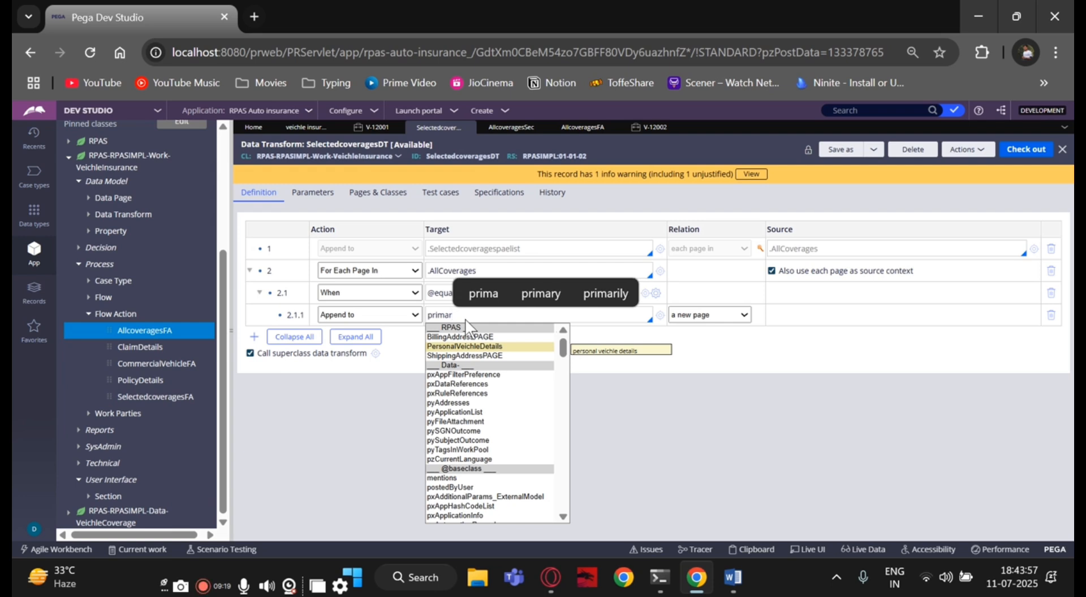
{"action": "left_click", "coordinate": [527, 295]}
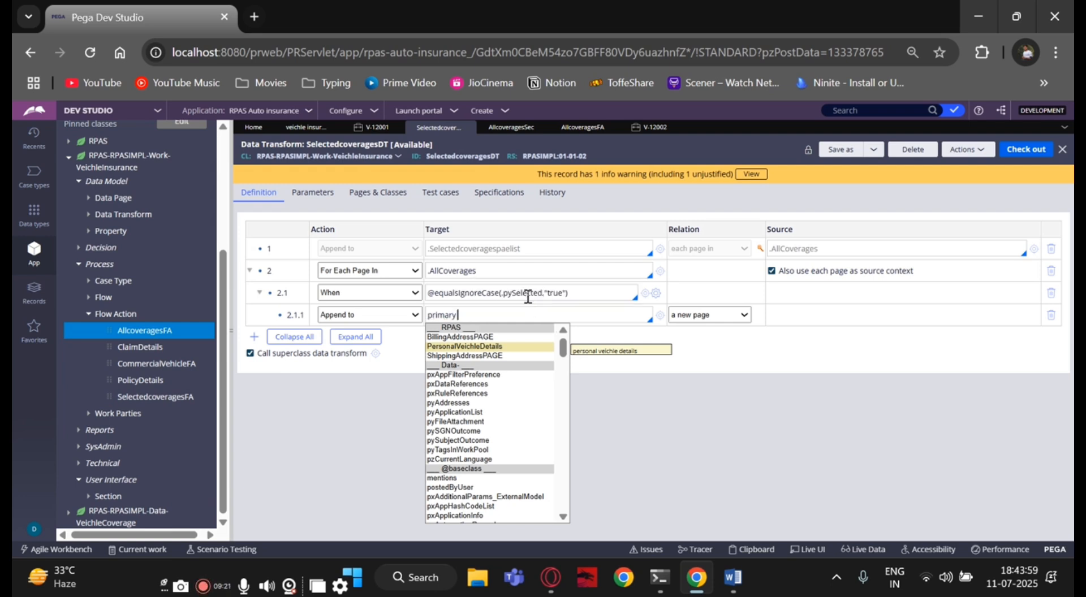
{"action": "type", "text": "."}
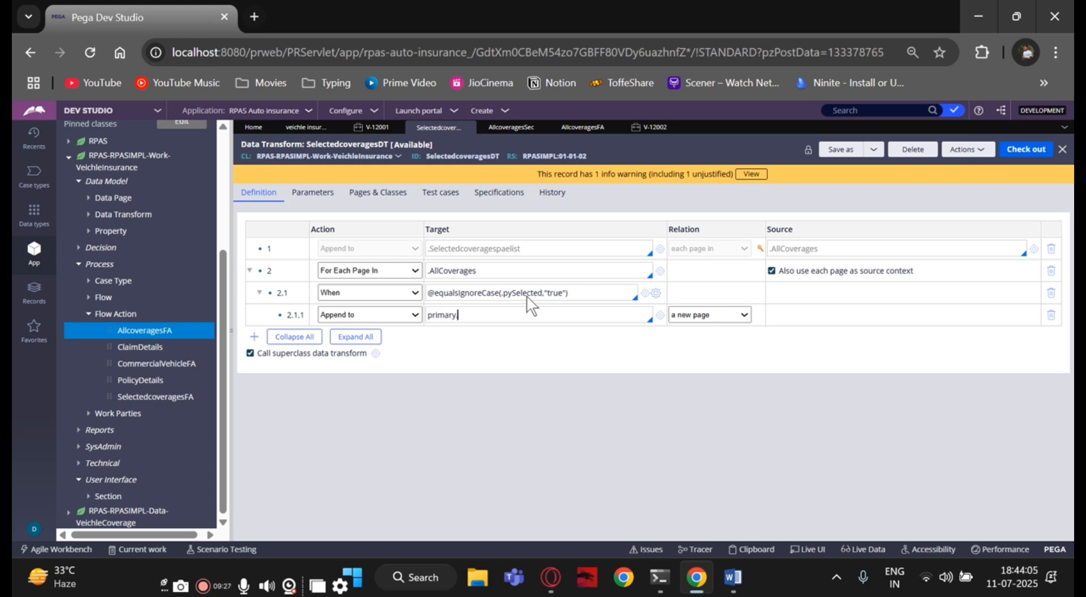
{"action": "key", "text": "BackSpace"}
{"action": "key", "text": "Down"}
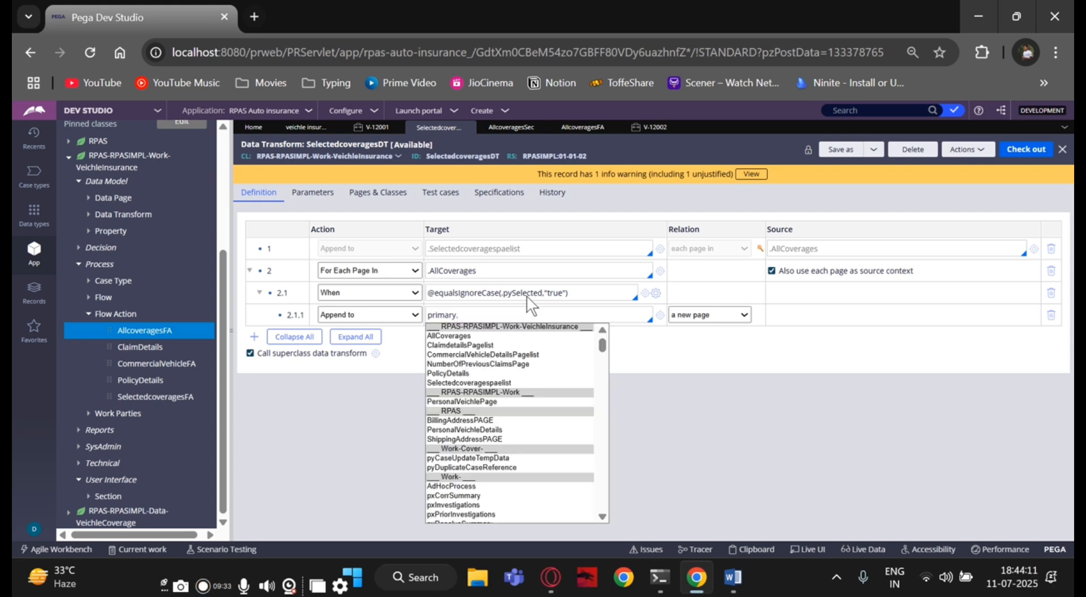
{"action": "left_click", "coordinate": [464, 382]}
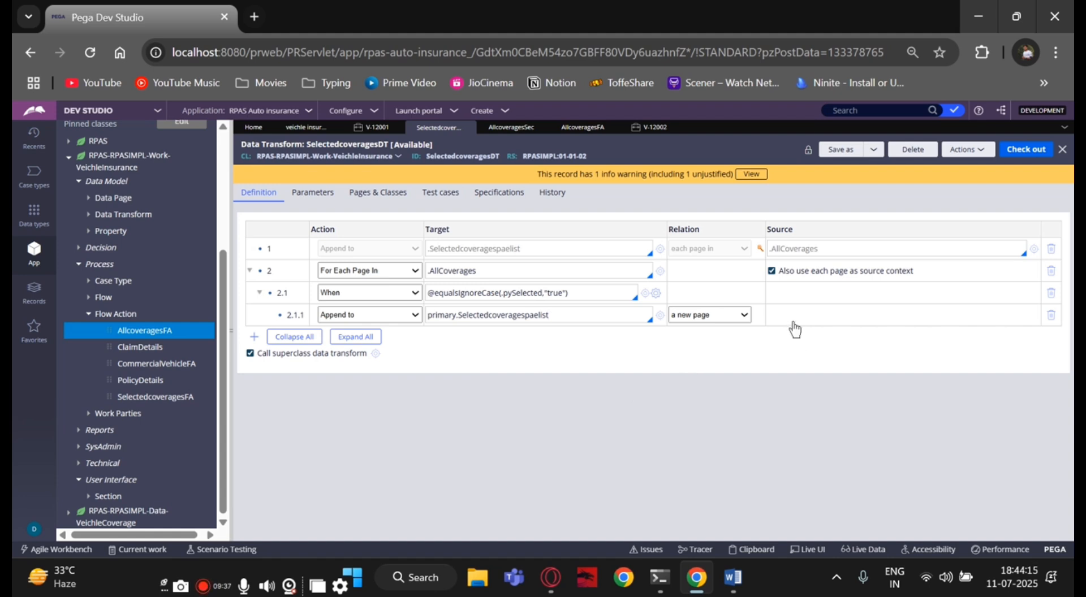
Try the relation "an existing page" for the nested Append to row and look through the properties available as its source.
{"action": "left_click", "coordinate": [736, 318]}
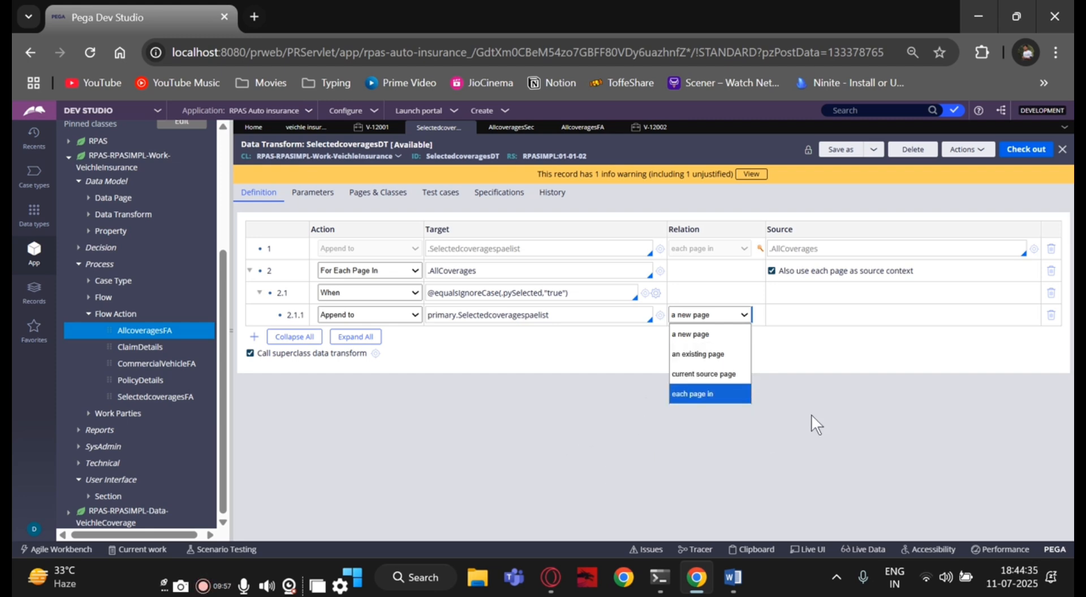
{"action": "left_click", "coordinate": [601, 463]}
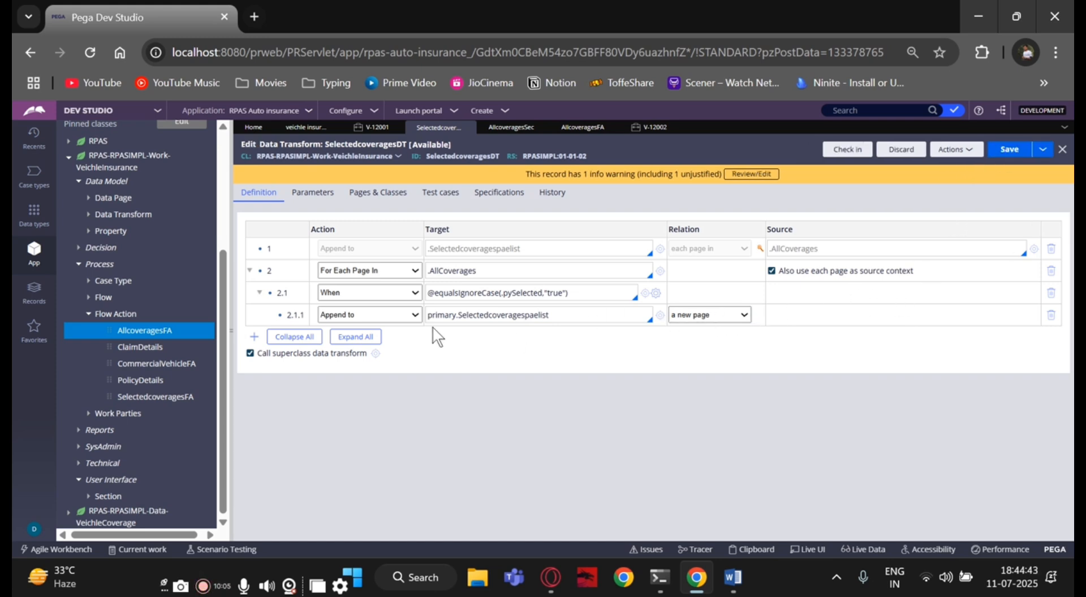
{"action": "left_click", "coordinate": [707, 317]}
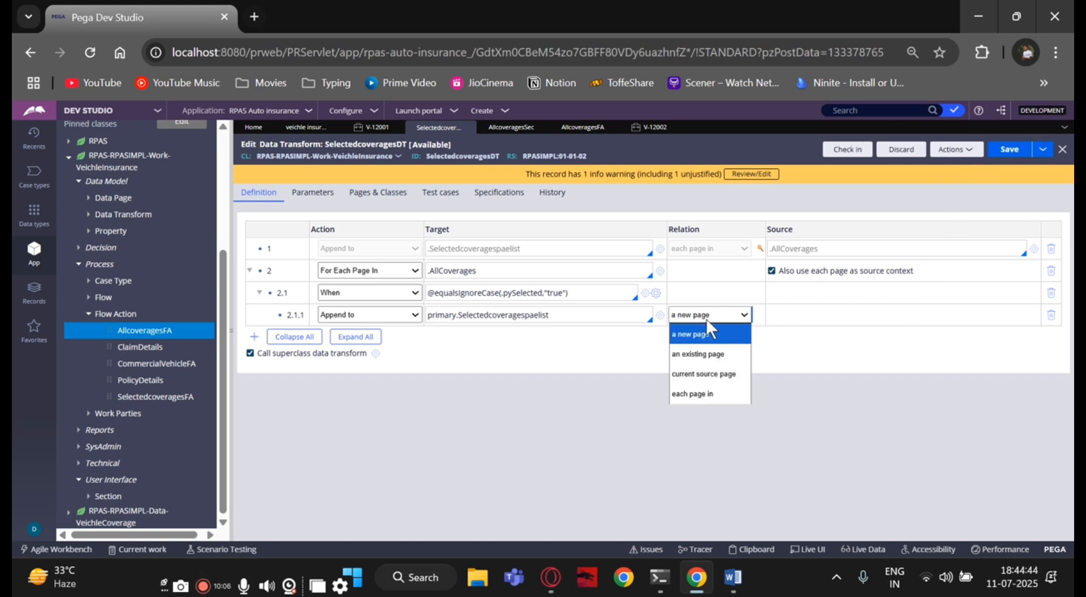
{"action": "left_click", "coordinate": [705, 353]}
{"action": "left_click", "coordinate": [816, 309]}
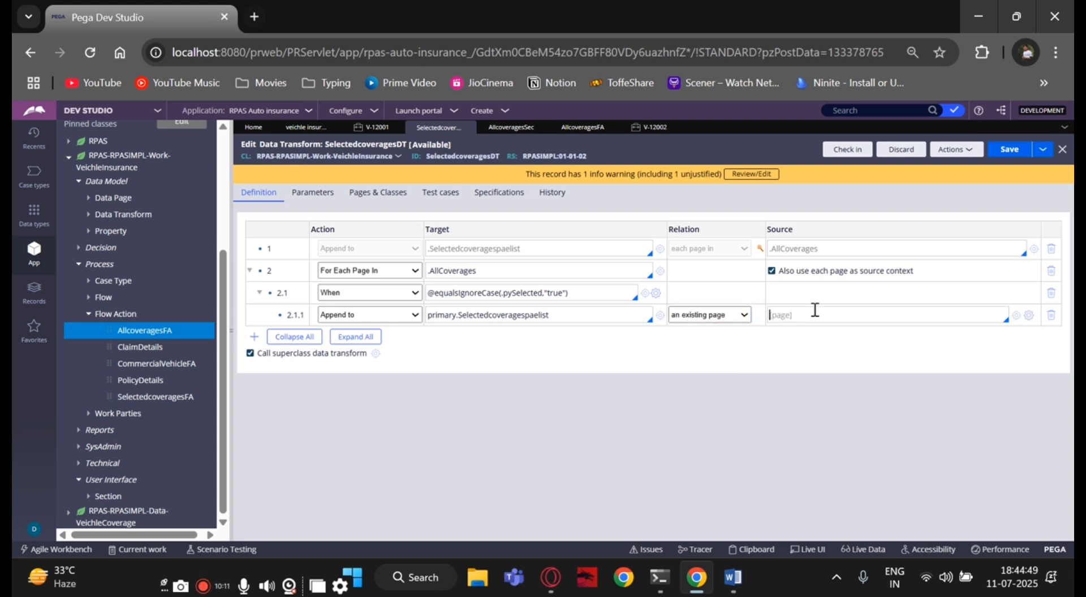
{"action": "key", "text": "Down"}
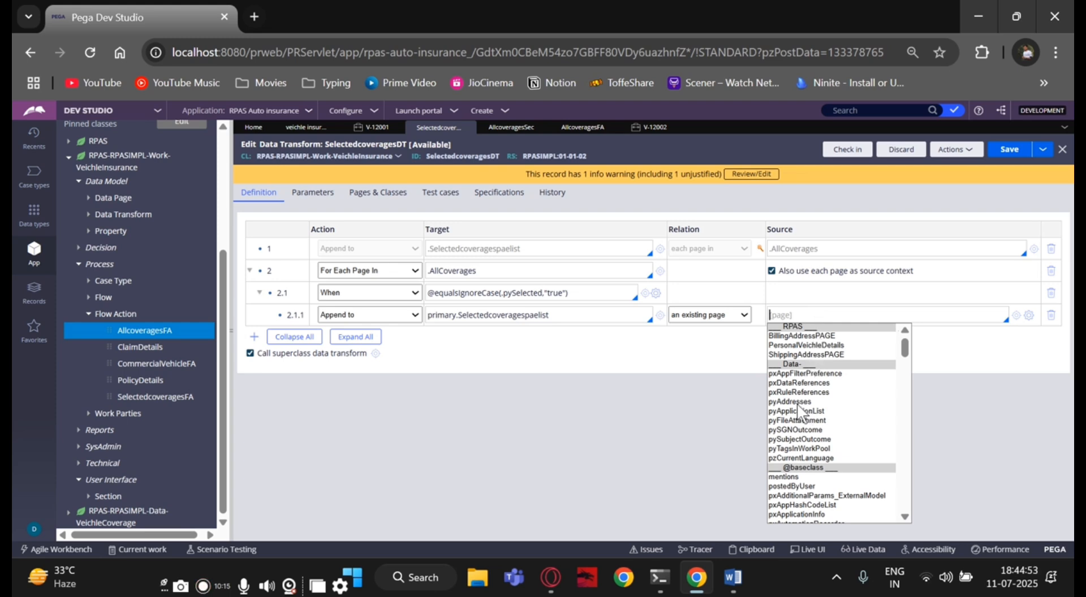
{"action": "type", "text": "."}
{"action": "scroll", "coordinate": [816, 396], "scroll_direction": "down", "scroll_amount": 15}
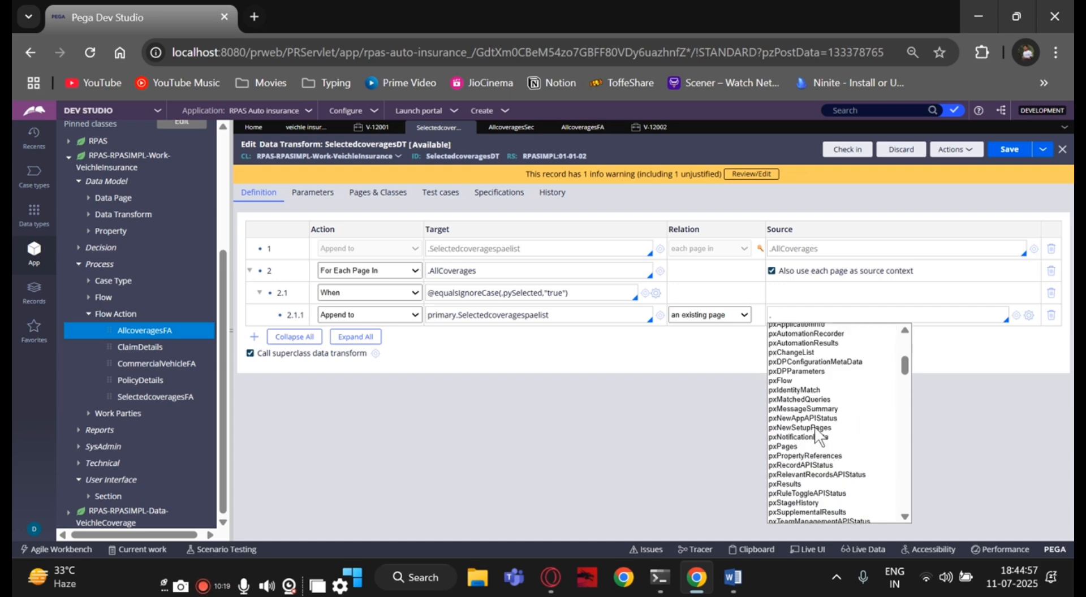
{"action": "scroll", "coordinate": [815, 430], "scroll_direction": "down", "scroll_amount": 15}
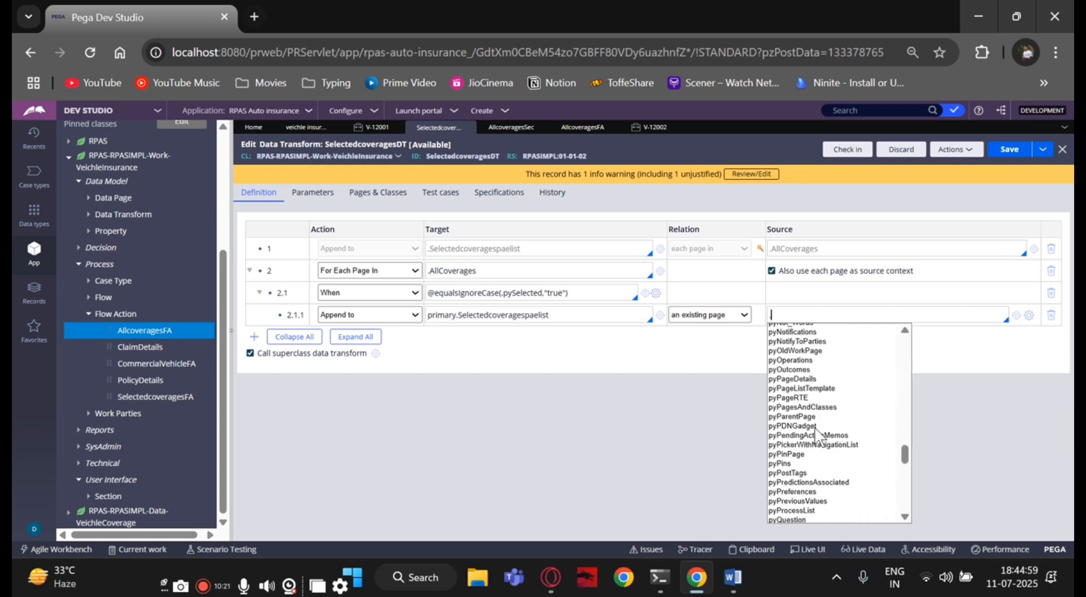
{"action": "scroll", "coordinate": [815, 426], "scroll_direction": "up", "scroll_amount": 12}
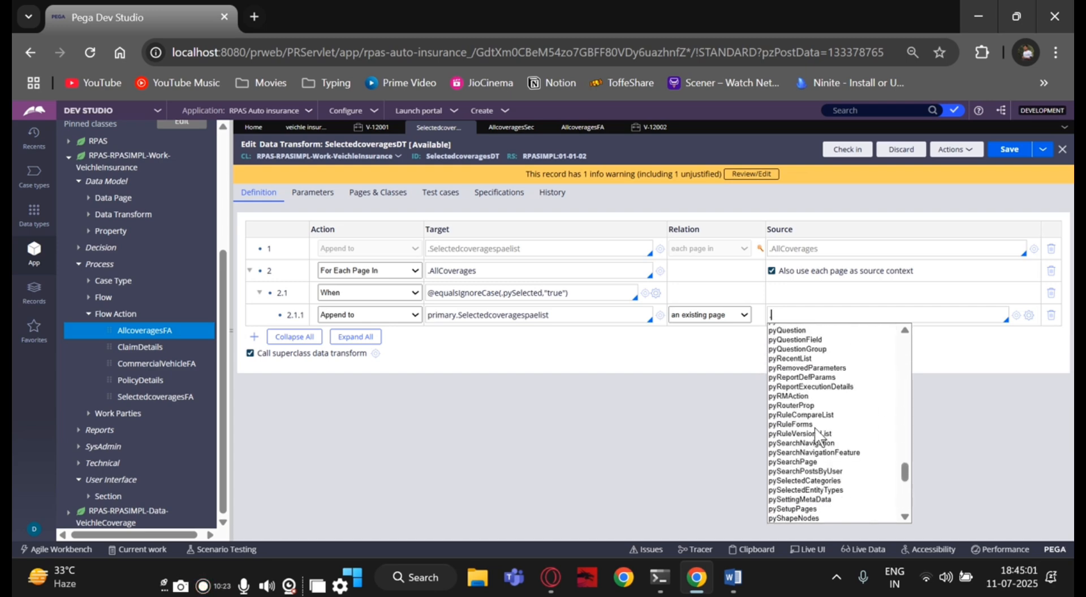
{"action": "scroll", "coordinate": [814, 426], "scroll_direction": "up", "scroll_amount": 10}
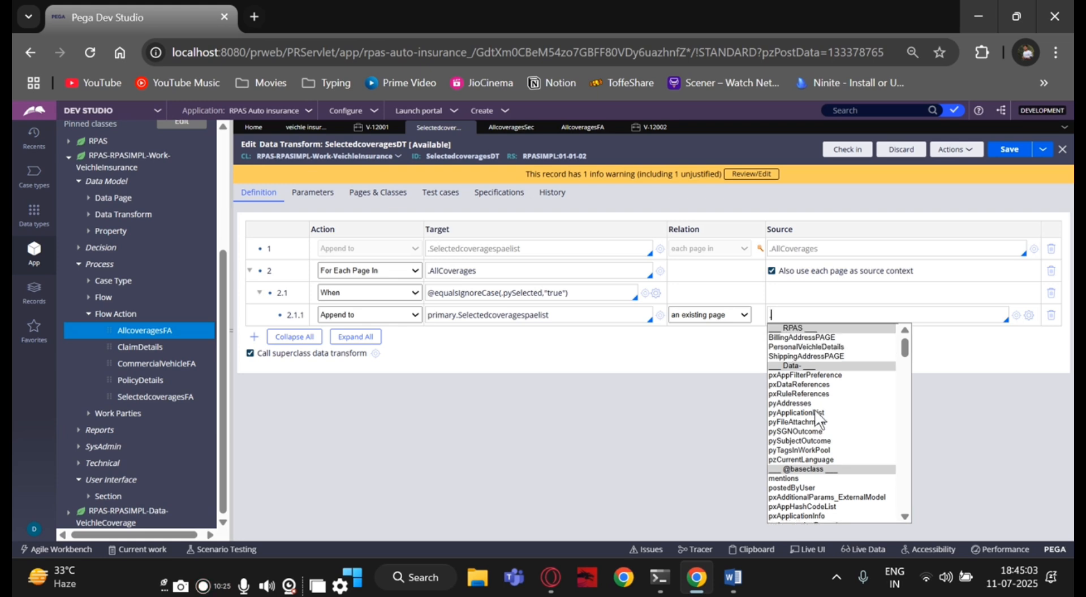
Set the nested Append to row's relation to current source page and save the data transform.
{"action": "left_click", "coordinate": [712, 316]}
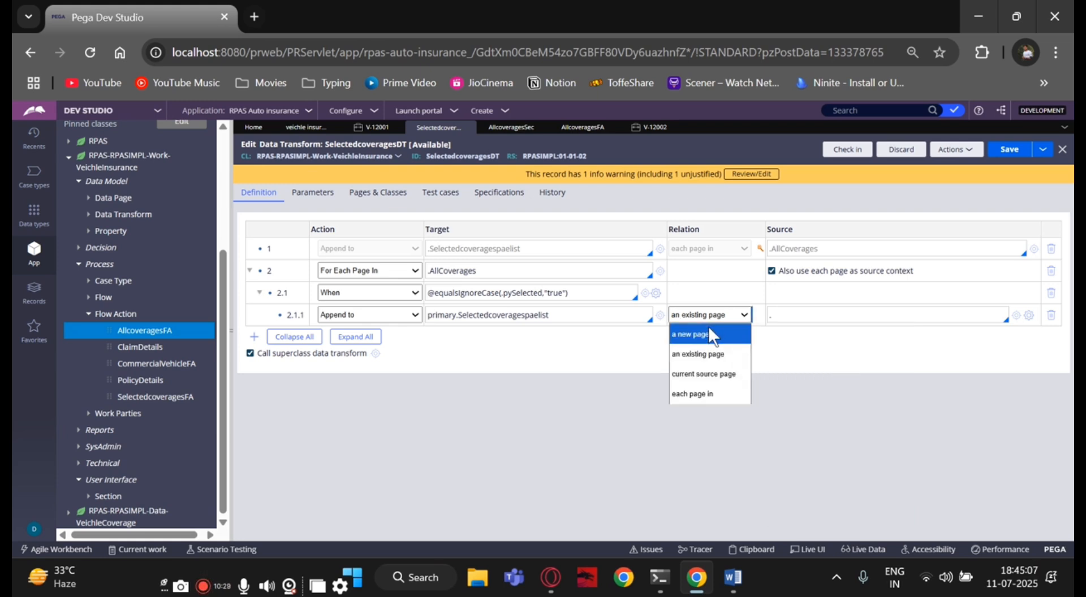
{"action": "left_click", "coordinate": [697, 374]}
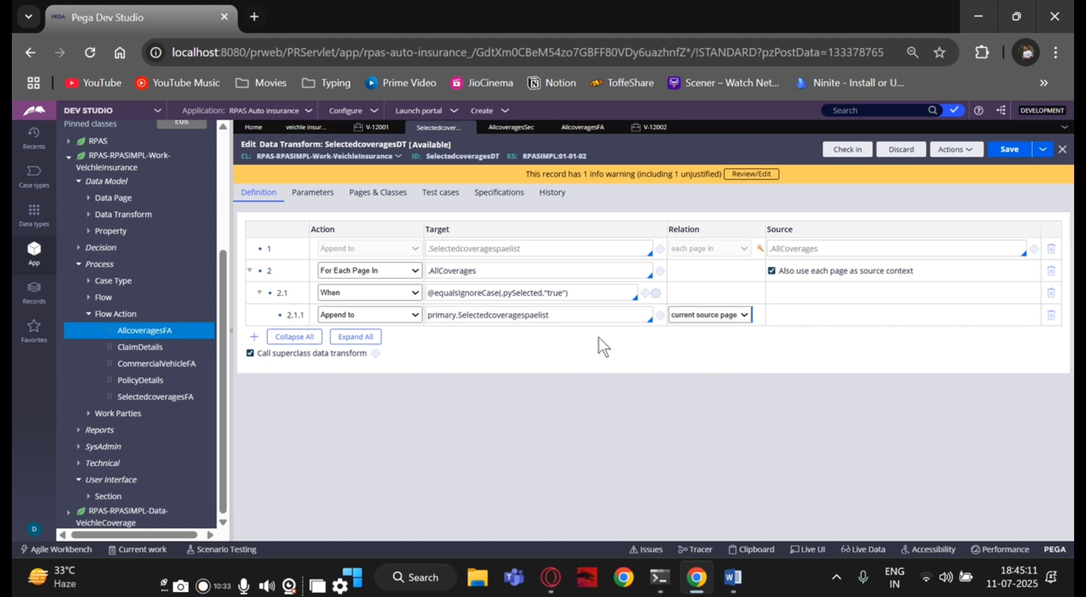
{"action": "left_click", "coordinate": [1008, 149]}
Save and run the veichle insurance case type and submit the new case's assignments, without entering data, up to the Allcoverages FA assignment.
{"action": "left_click", "coordinate": [319, 132]}
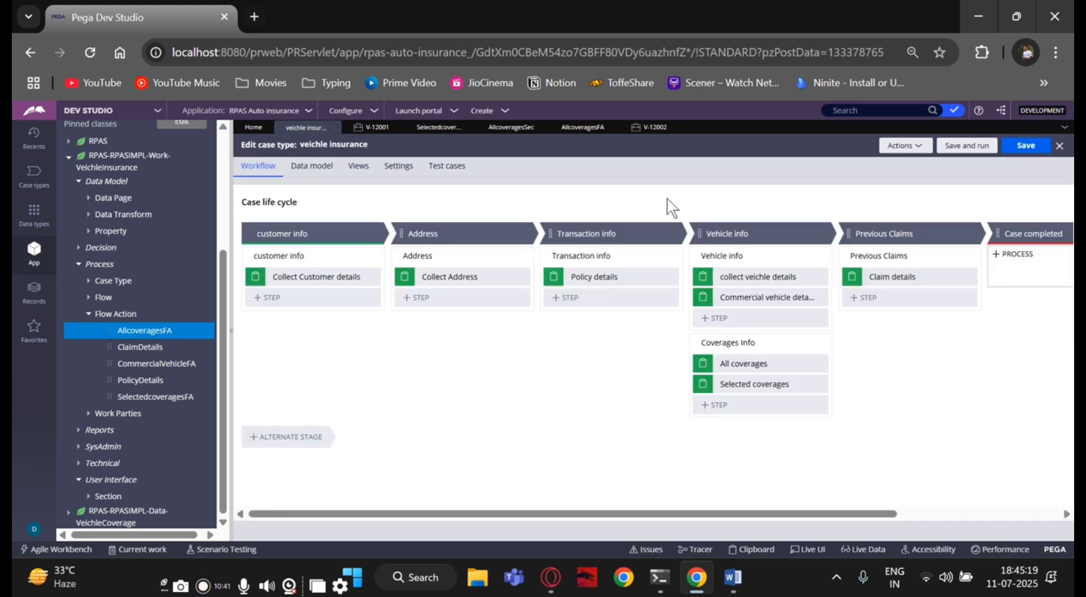
{"action": "left_click", "coordinate": [978, 149]}
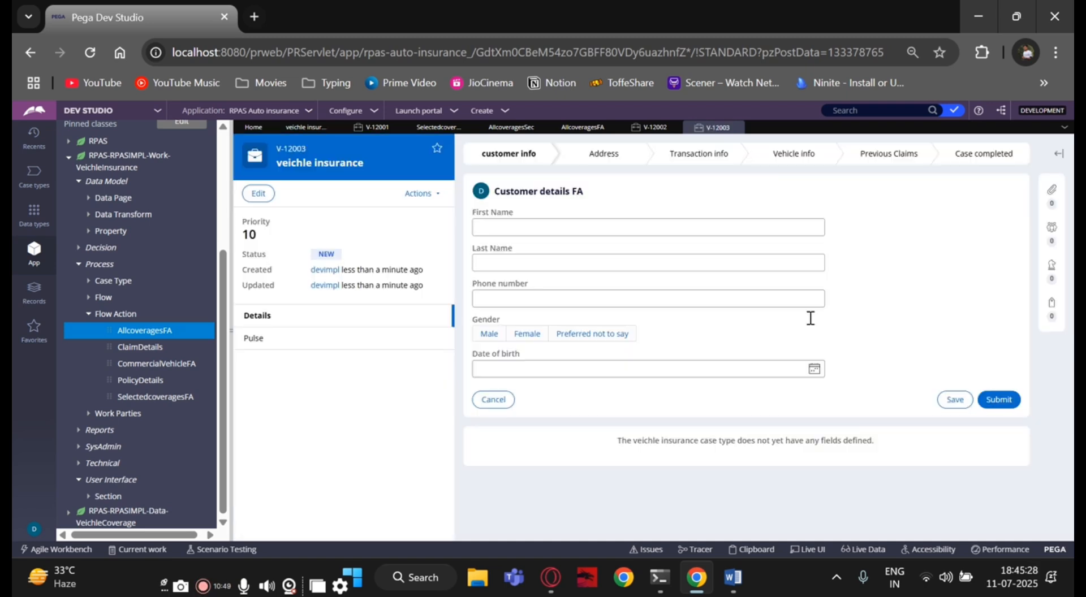
{"action": "left_click", "coordinate": [1005, 399]}
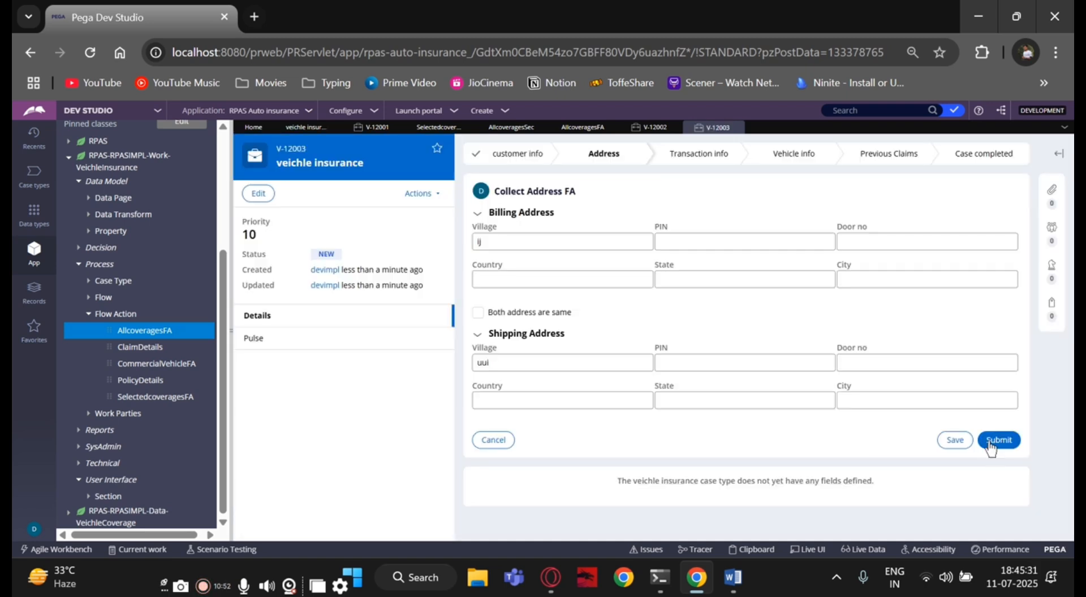
{"action": "left_click", "coordinate": [991, 442]}
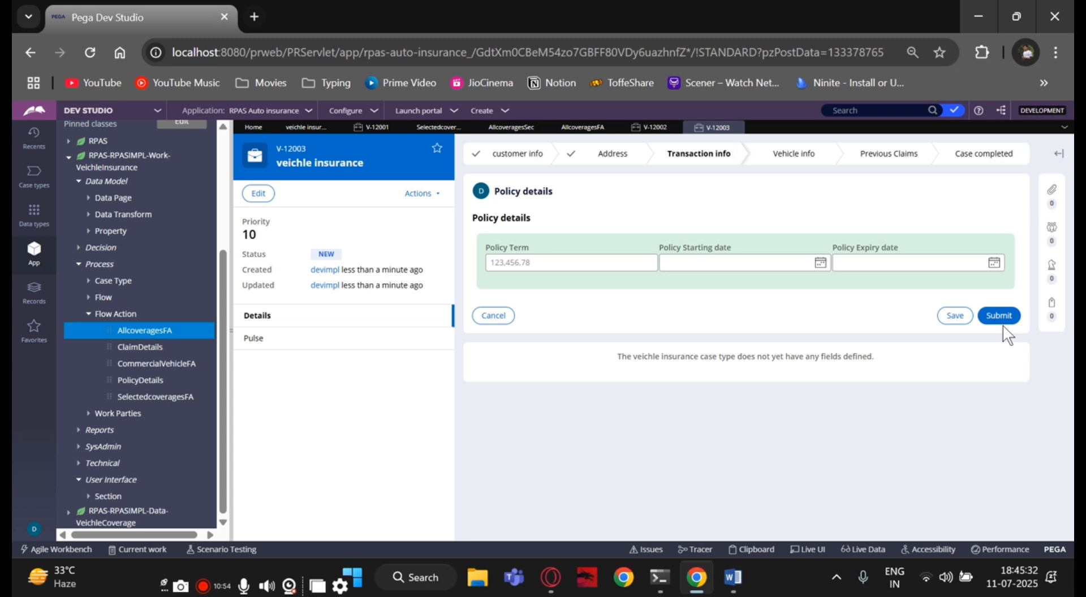
{"action": "left_click", "coordinate": [1004, 316]}
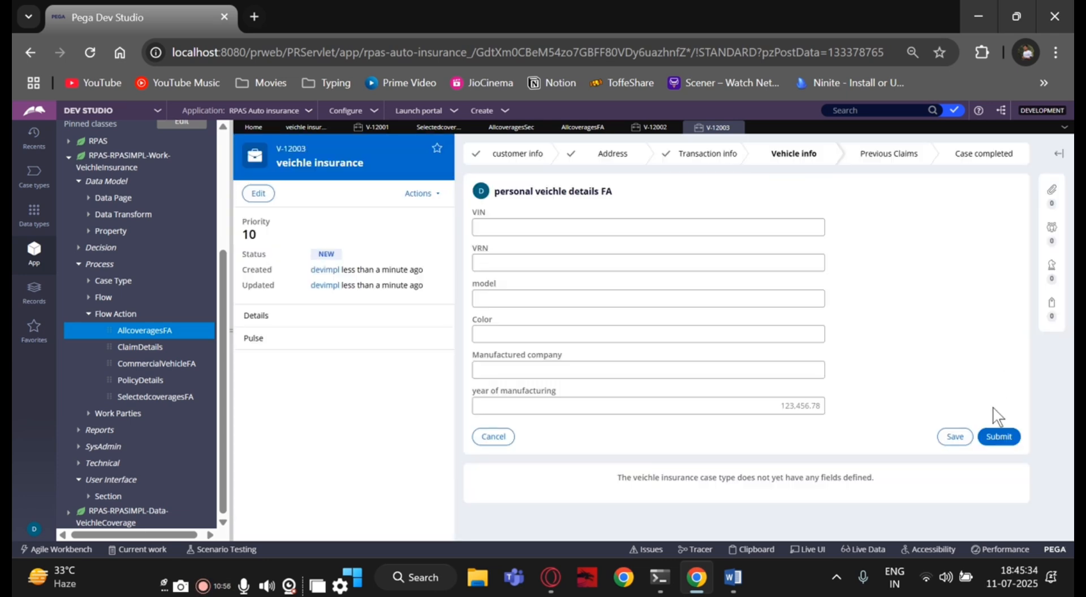
{"action": "left_click", "coordinate": [995, 436]}
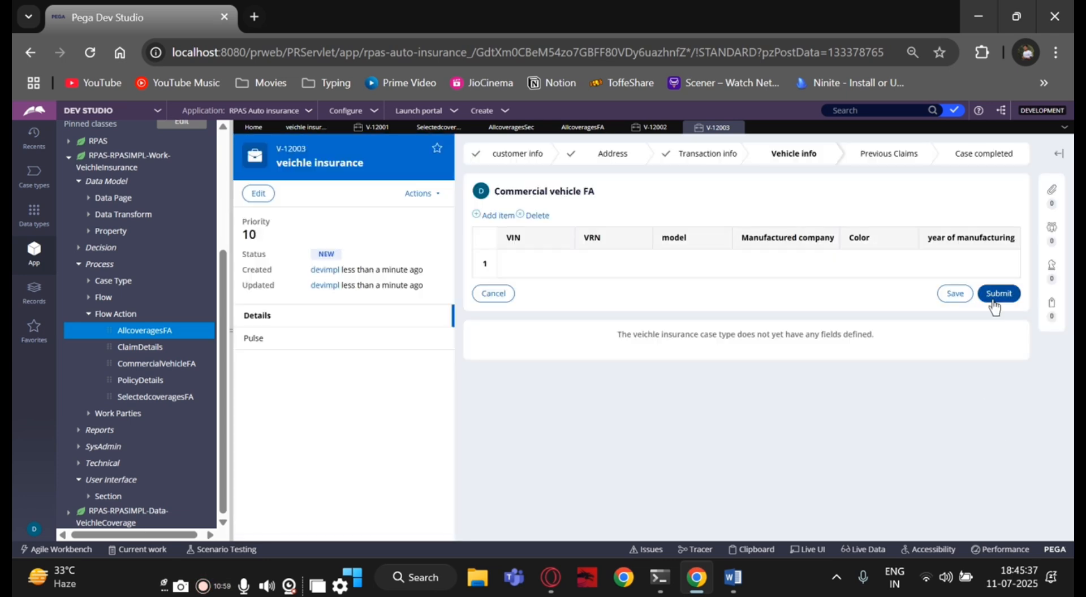
{"action": "left_click", "coordinate": [996, 295]}
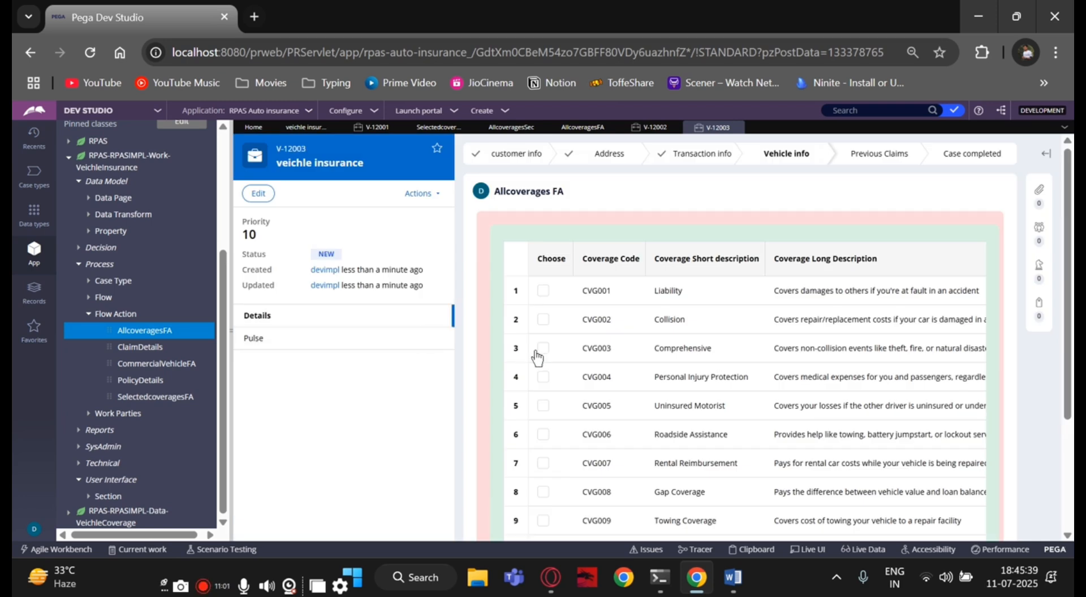
Choose coverages CVG003 Comprehensive and CVG004 Personal Injury Protection for the case and submit the selection.
{"action": "left_click", "coordinate": [543, 348]}
{"action": "left_click", "coordinate": [544, 377]}
{"action": "scroll", "coordinate": [866, 509], "scroll_direction": "down", "scroll_amount": 3}
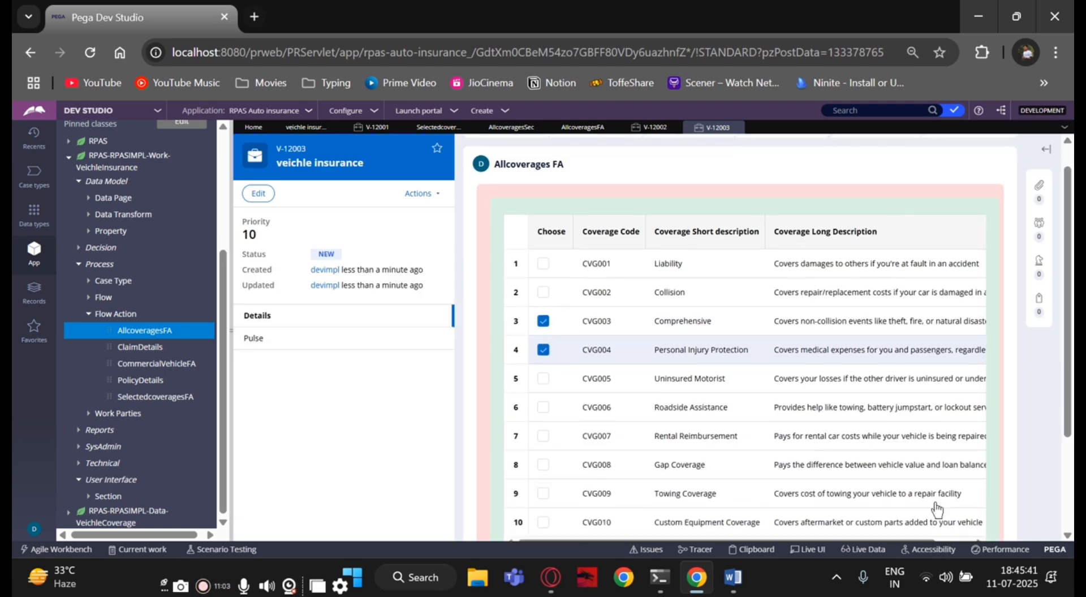
{"action": "left_click", "coordinate": [990, 474]}
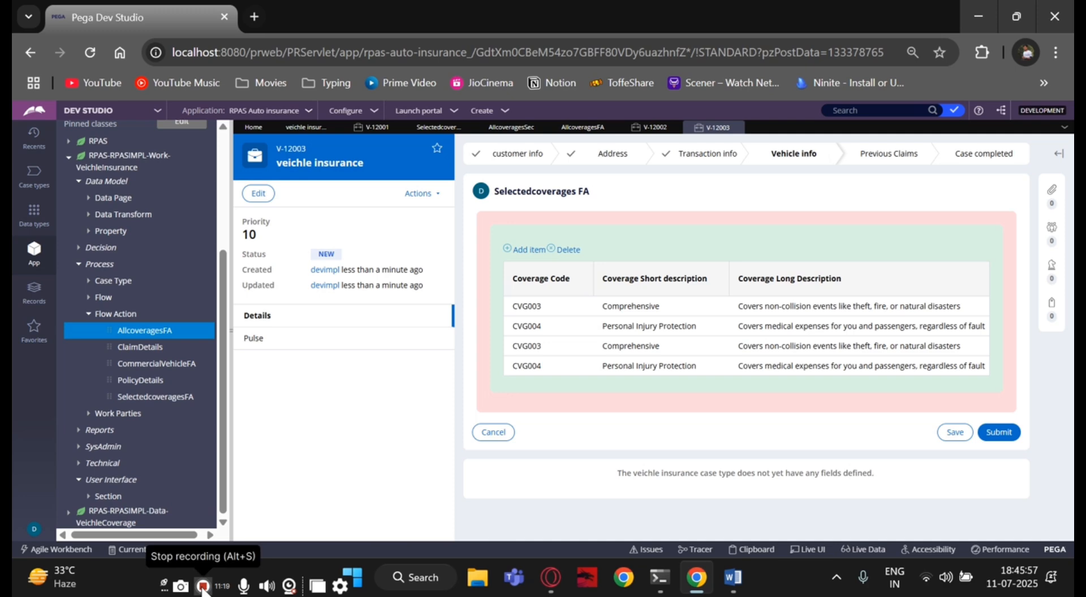
{"action": "left_click", "coordinate": [693, 550]}
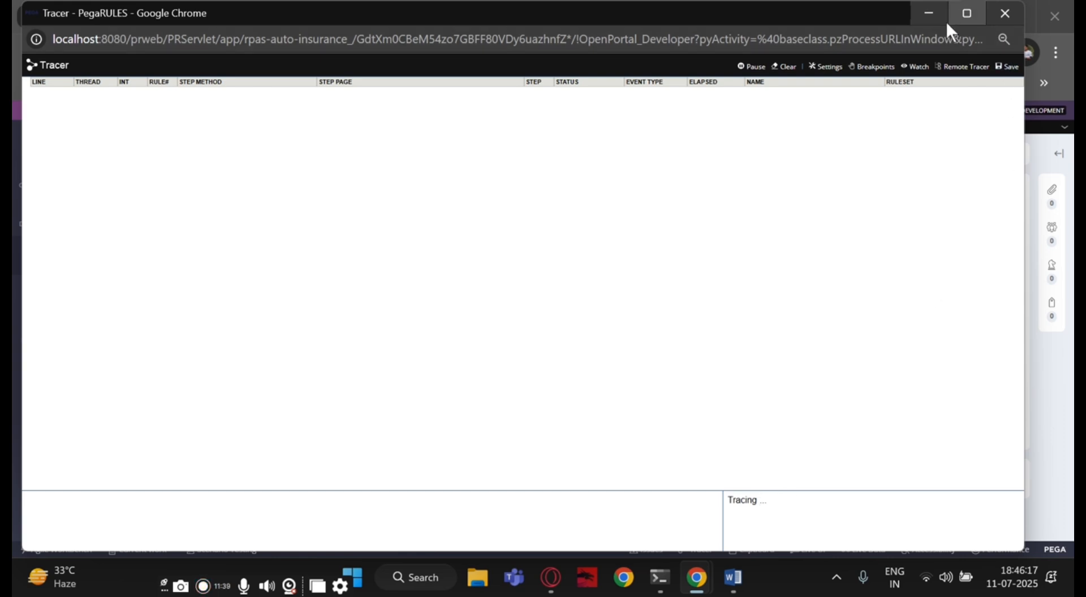
{"action": "left_click", "coordinate": [929, 15]}
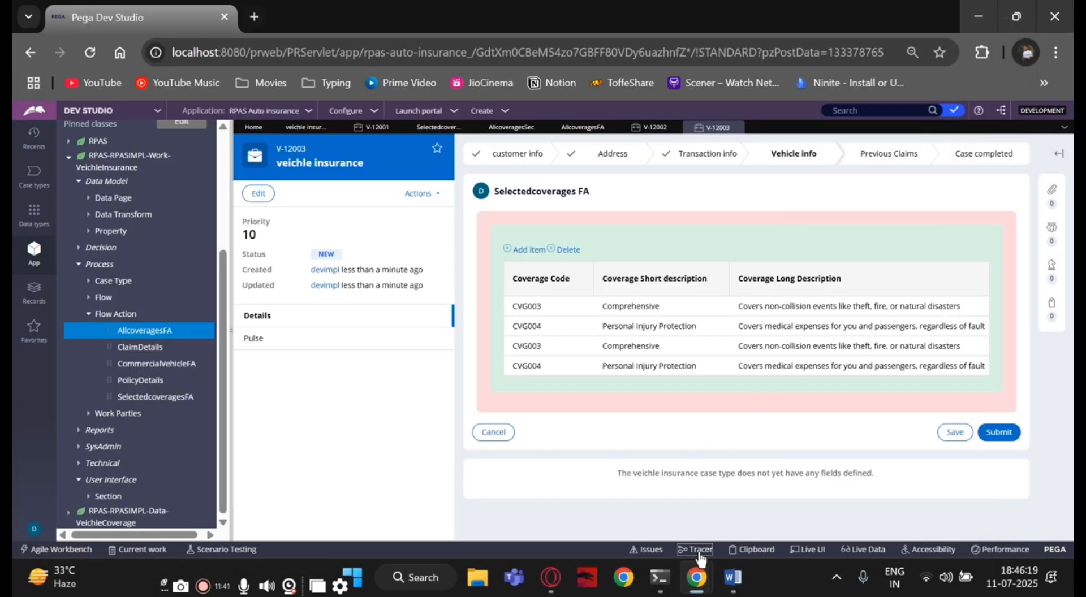
{"action": "left_click", "coordinate": [696, 574]}
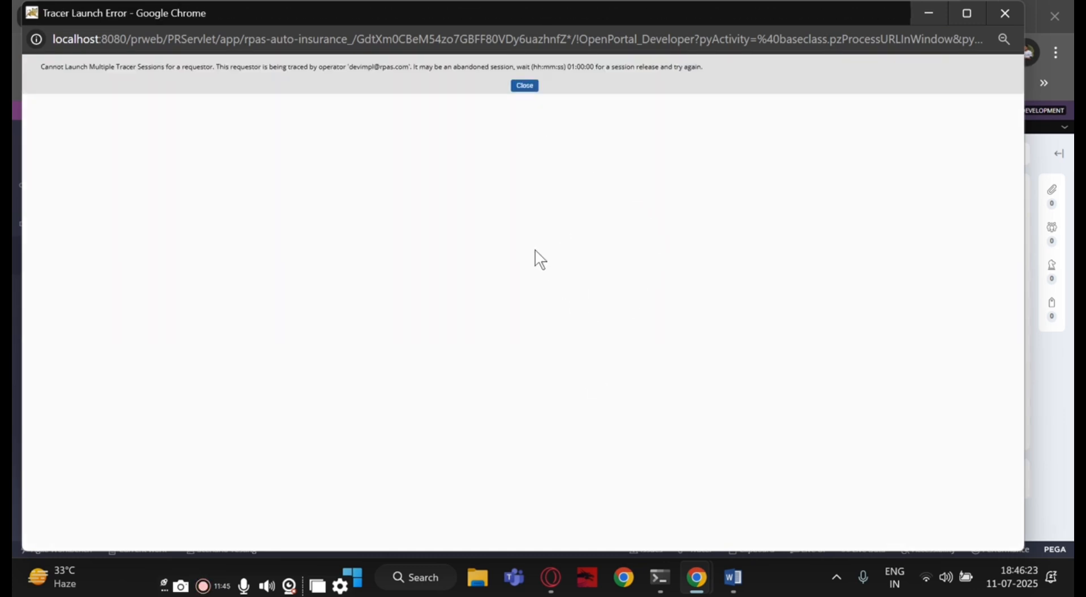
{"action": "left_click", "coordinate": [526, 86]}
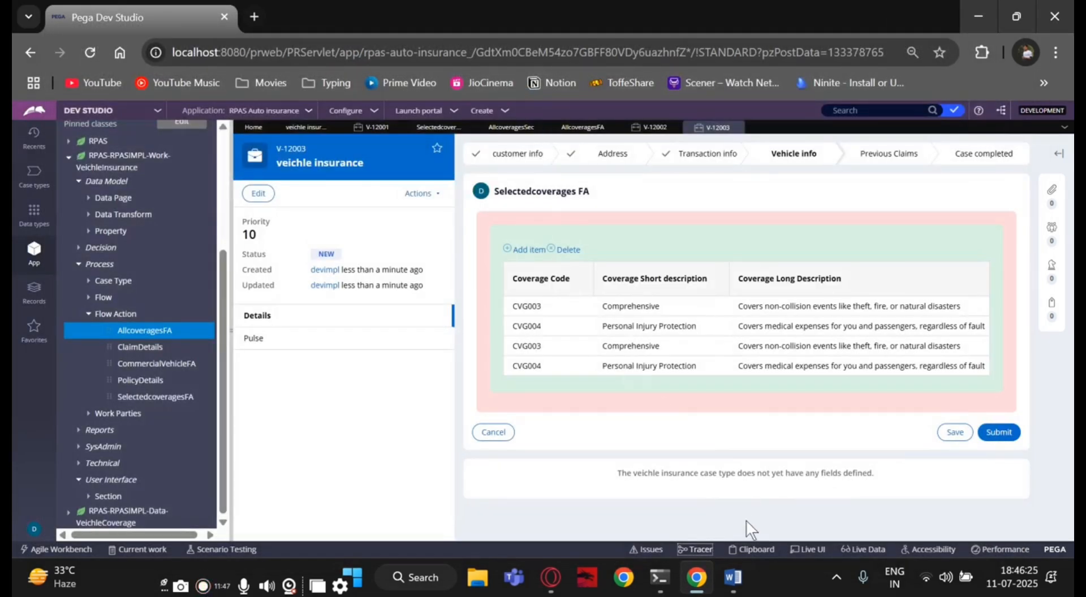
Launch the Tracer to review its settings for events to trace and clear the captured events.
{"action": "left_click", "coordinate": [701, 549]}
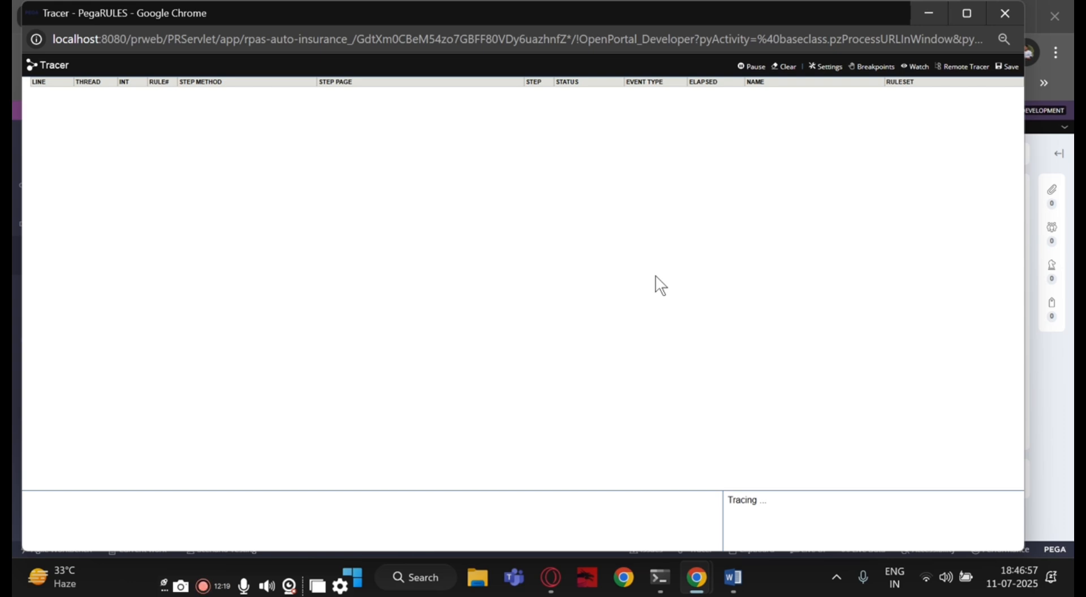
{"action": "left_click", "coordinate": [823, 68]}
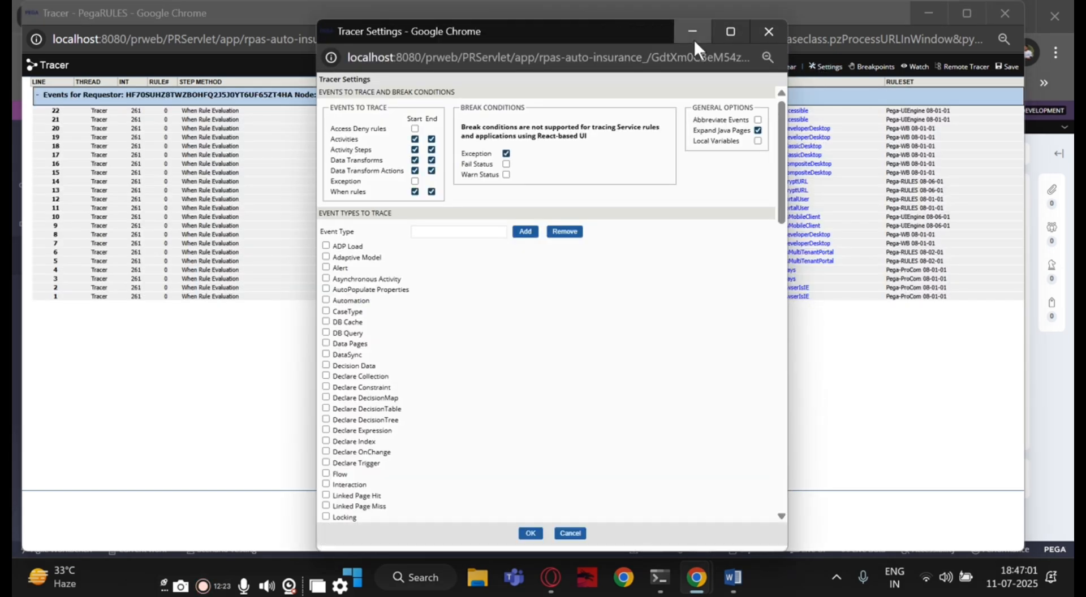
{"action": "left_click", "coordinate": [695, 39]}
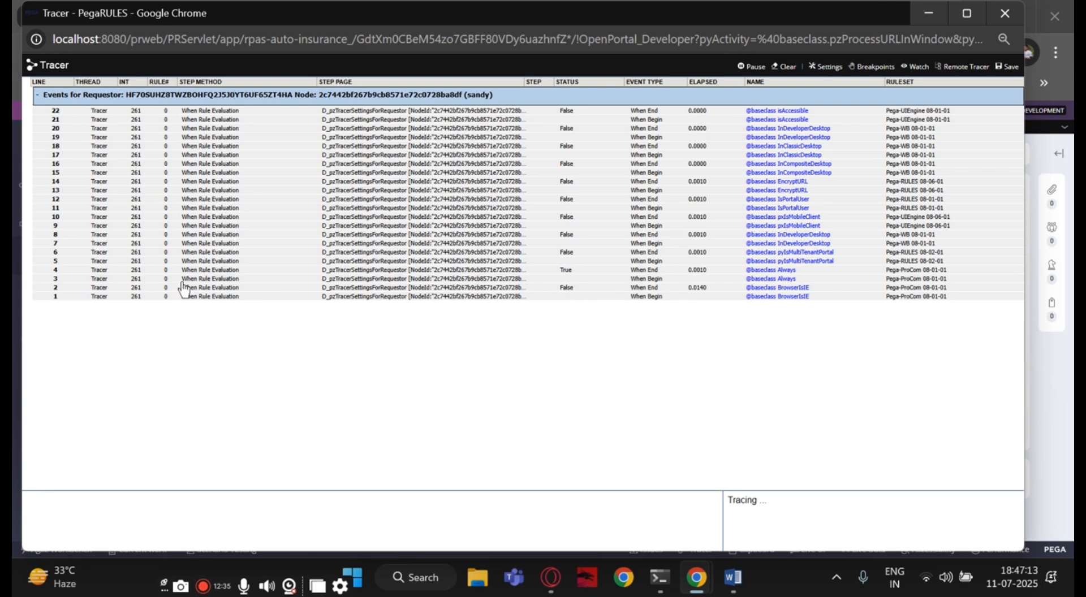
{"action": "left_click", "coordinate": [782, 68]}
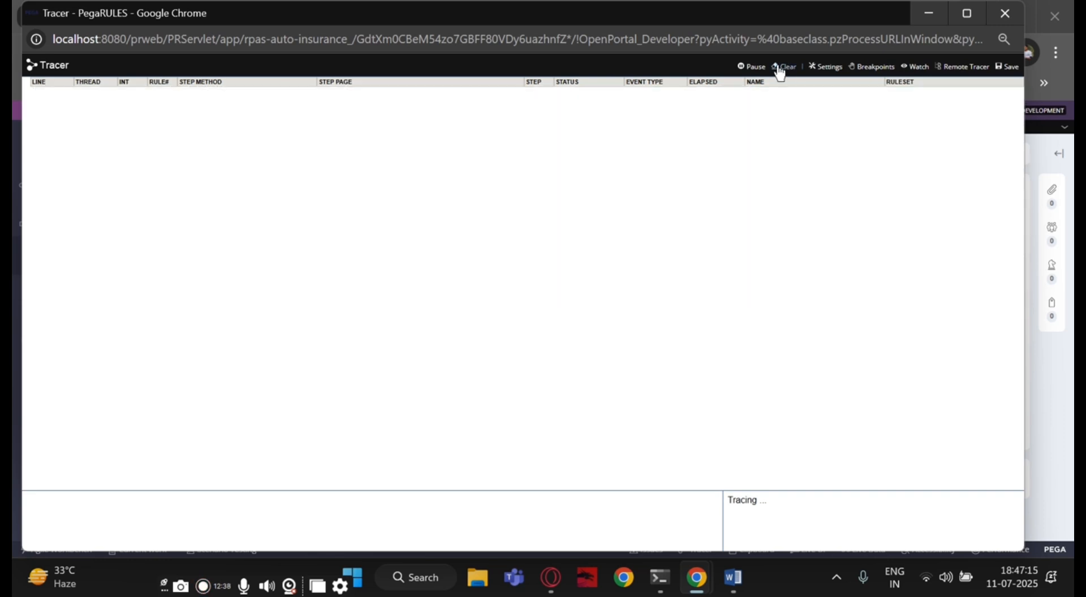
{"action": "left_click", "coordinate": [824, 67]}
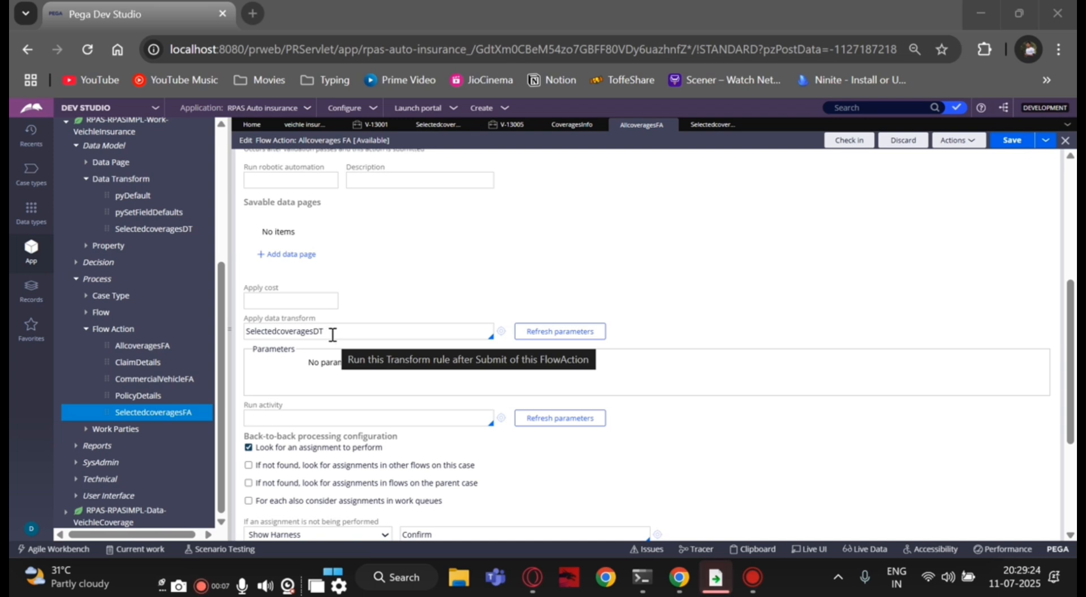
Compare the post-processing data transform of Allcoverages FA with the pre-processing data transform of Selectedcoverages FA.
{"action": "scroll", "coordinate": [334, 337], "scroll_direction": "up", "scroll_amount": 3}
{"action": "scroll", "coordinate": [333, 335], "scroll_direction": "down", "scroll_amount": 3}
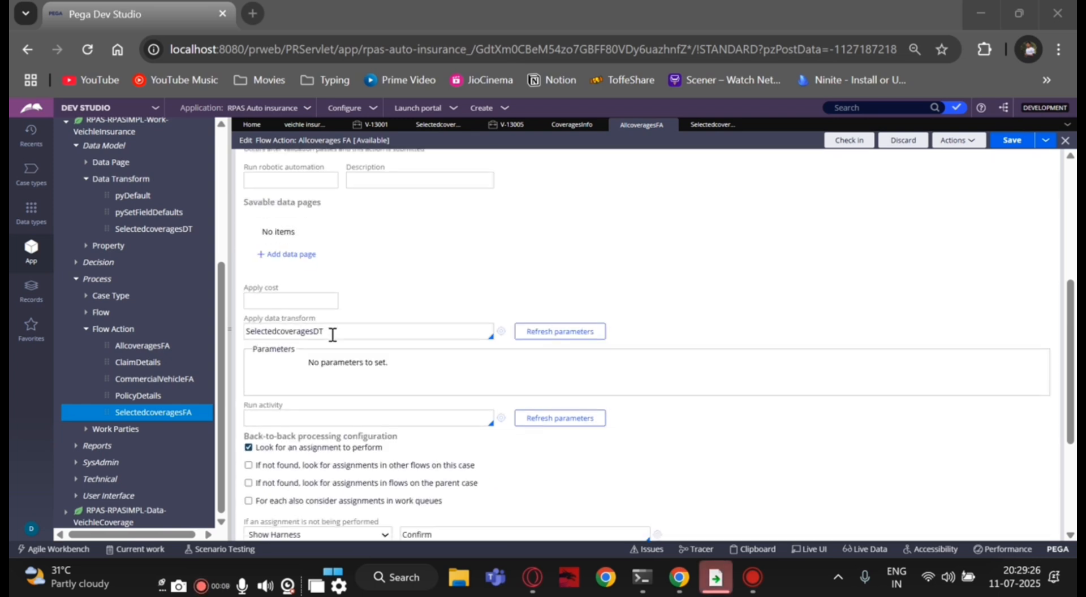
{"action": "left_click", "coordinate": [705, 126]}
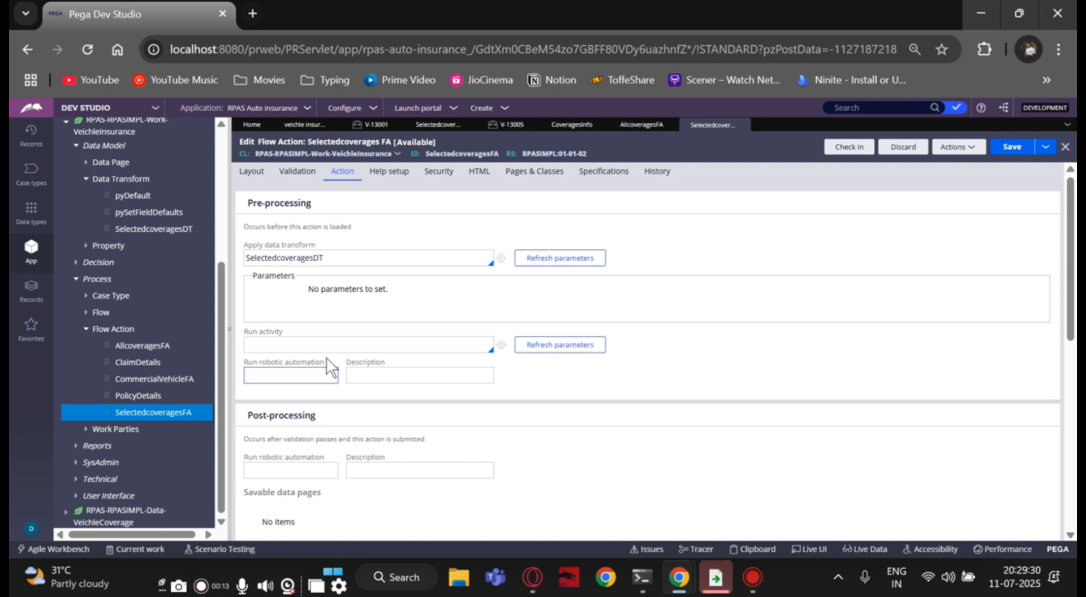
{"action": "left_click", "coordinate": [326, 291]}
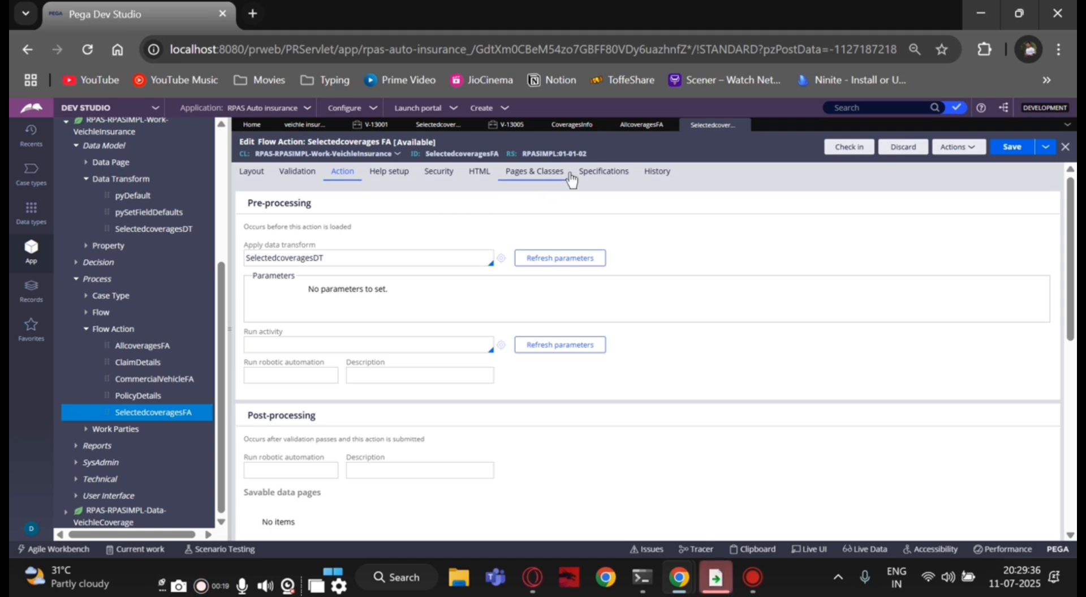
Remove SelectedcoveragesDT as the post-processing data transform of the Allcoverages FA flow action and save the rule.
{"action": "left_click", "coordinate": [635, 130]}
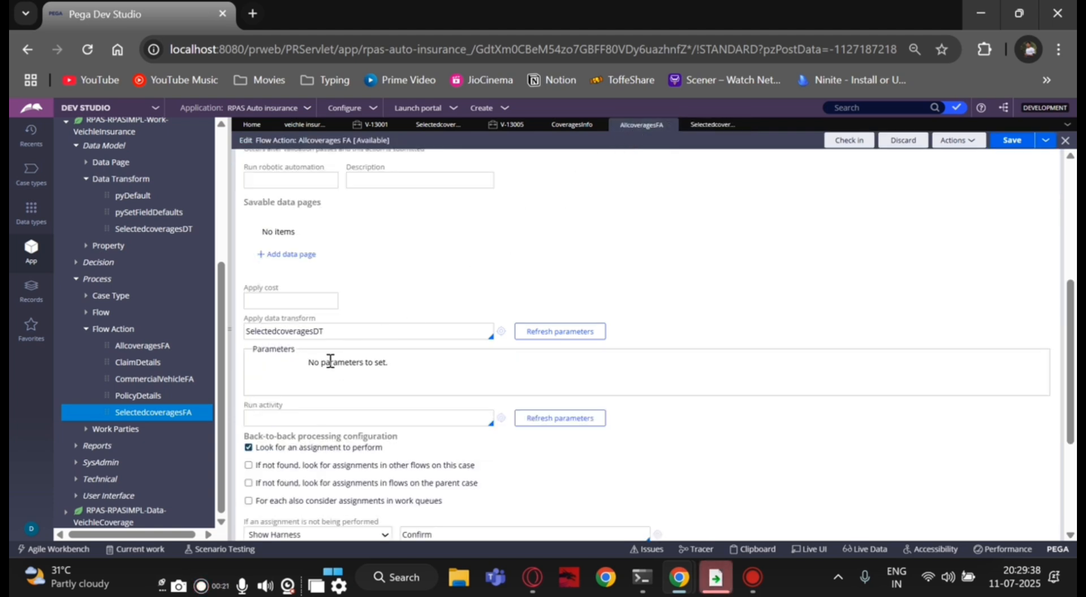
{"action": "left_click", "coordinate": [333, 330]}
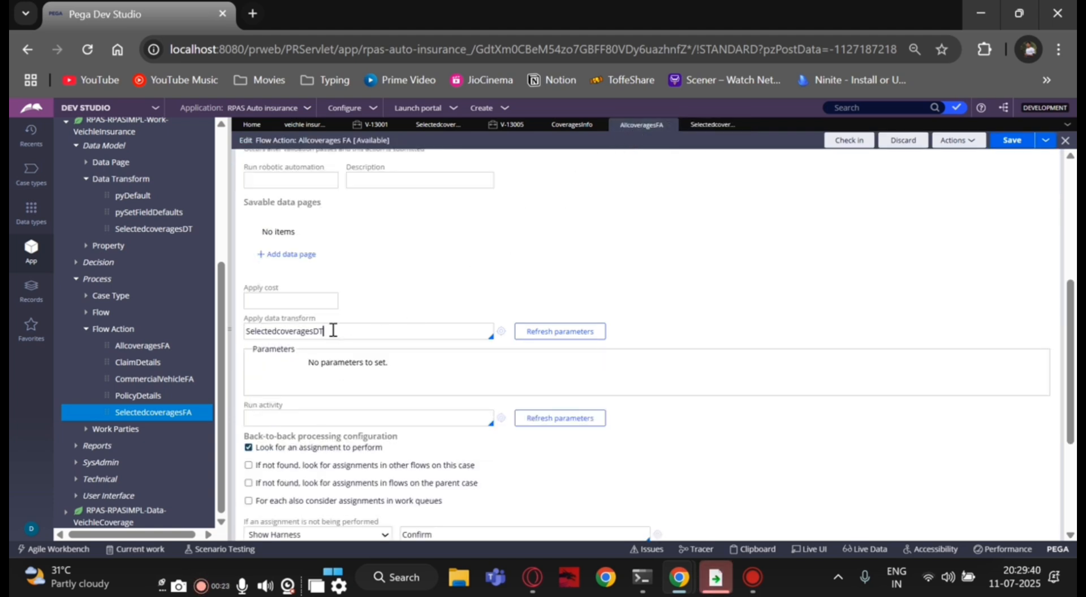
{"action": "key", "text": "BackSpace"}
{"action": "key", "text": "BackSpace"}
{"action": "key", "text": "BackSpace"}
{"action": "key", "text": "BackSpace"}
{"action": "key", "text": "BackSpace"}
{"action": "key", "text": "BackSpace"}
{"action": "key", "text": "BackSpace"}
{"action": "key", "text": "BackSpace"}
{"action": "key", "text": "BackSpace"}
{"action": "key", "text": "BackSpace"}
{"action": "key", "text": "BackSpace"}
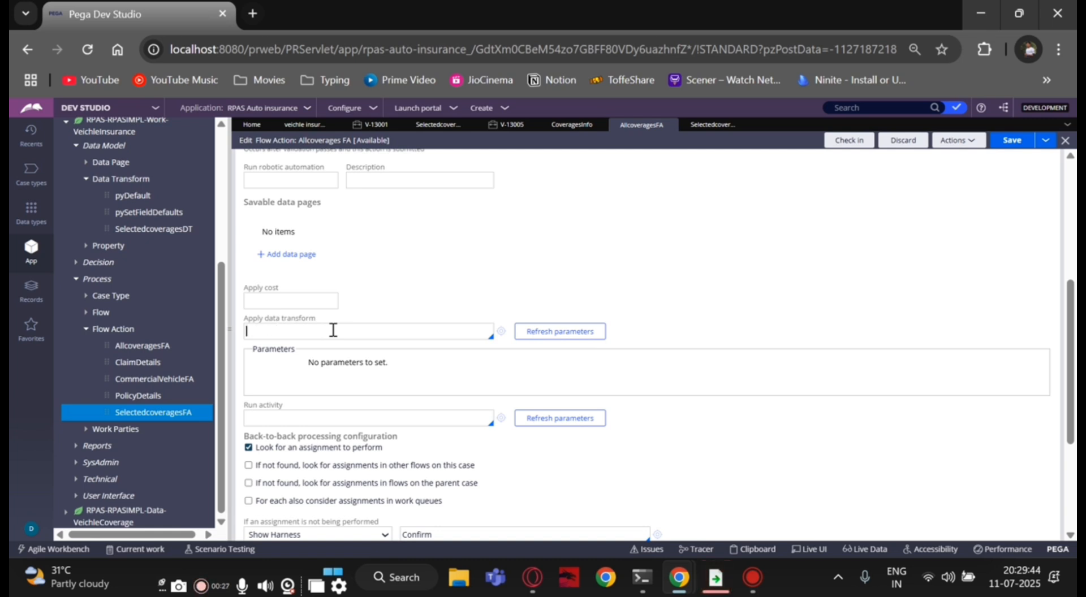
{"action": "left_click", "coordinate": [1012, 140]}
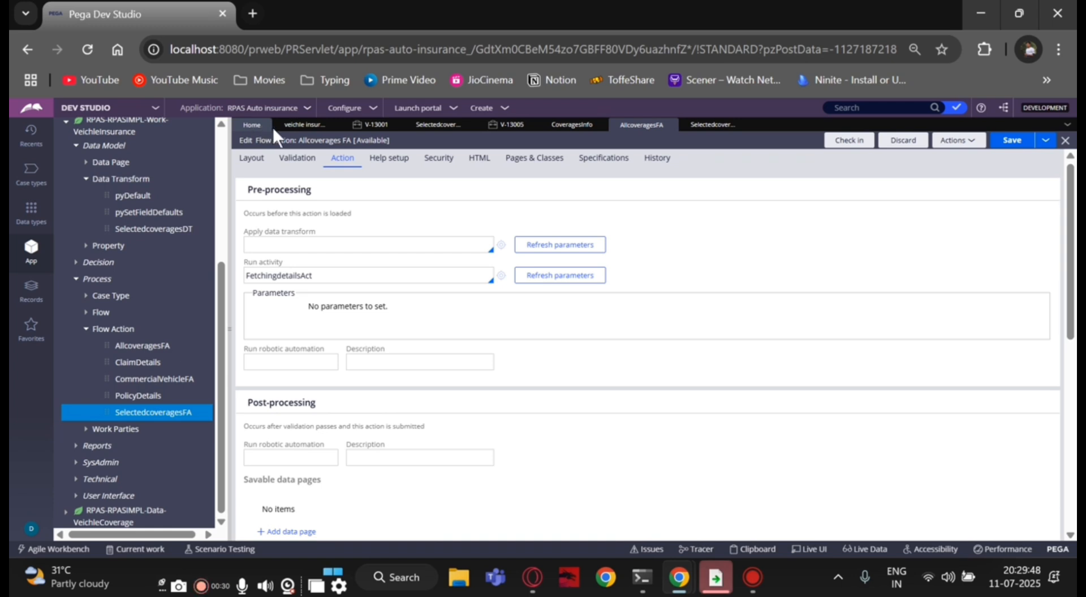
Create a new veichle insurance case from Dev Studio.
{"action": "left_click", "coordinate": [291, 125]}
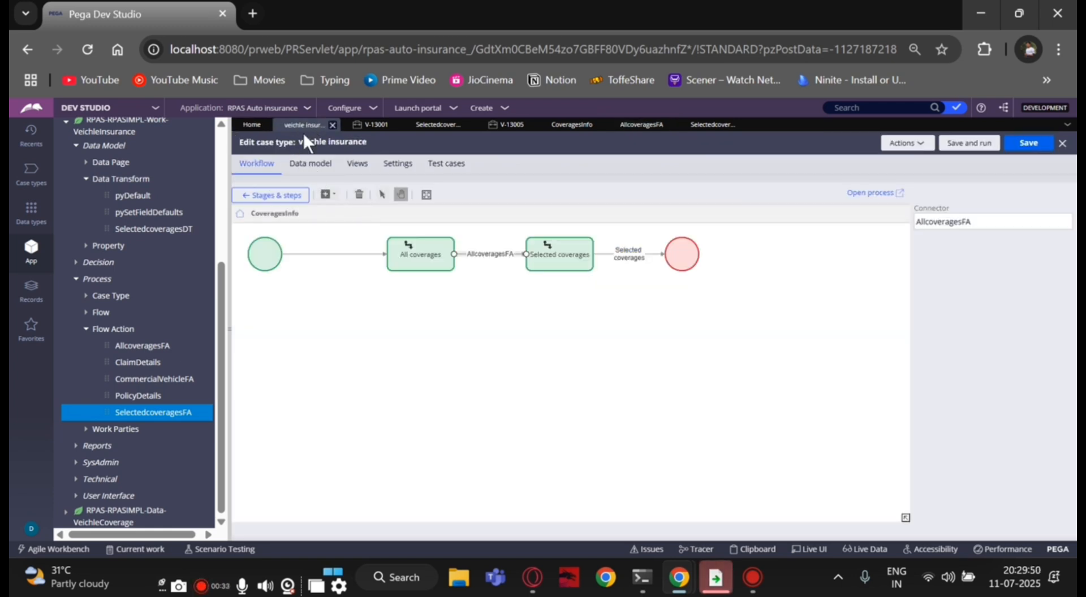
{"action": "left_click", "coordinate": [249, 126]}
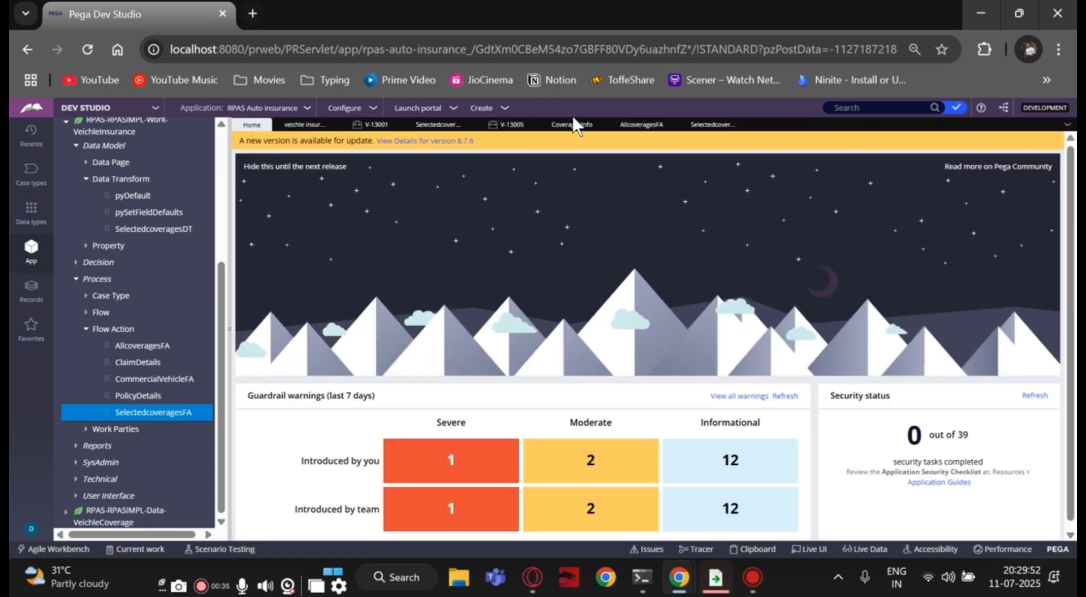
{"action": "left_click", "coordinate": [503, 107]}
{"action": "mouse_move", "coordinate": [519, 138]}
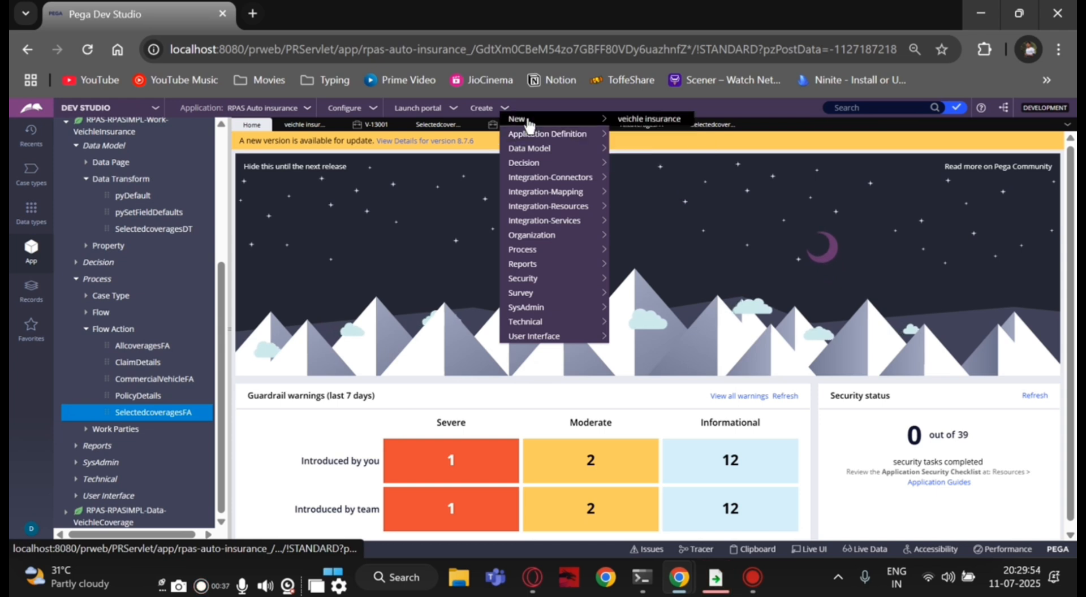
{"action": "left_click", "coordinate": [526, 120]}
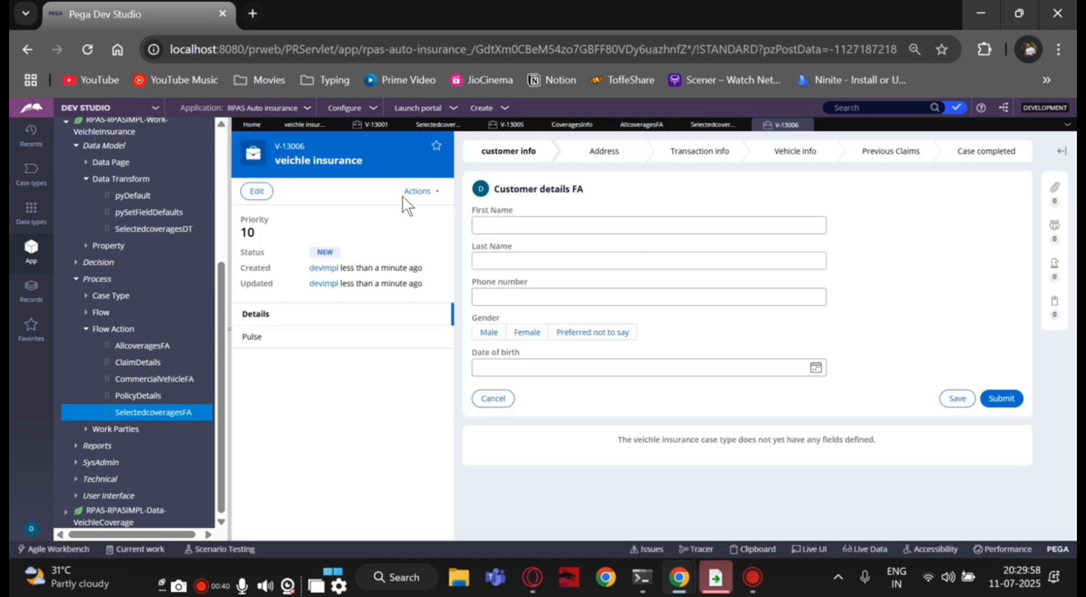
Submit the customer, address, policy, personal vehicle and commercial vehicle assignments of the new case without entering data.
{"action": "left_click", "coordinate": [1002, 400]}
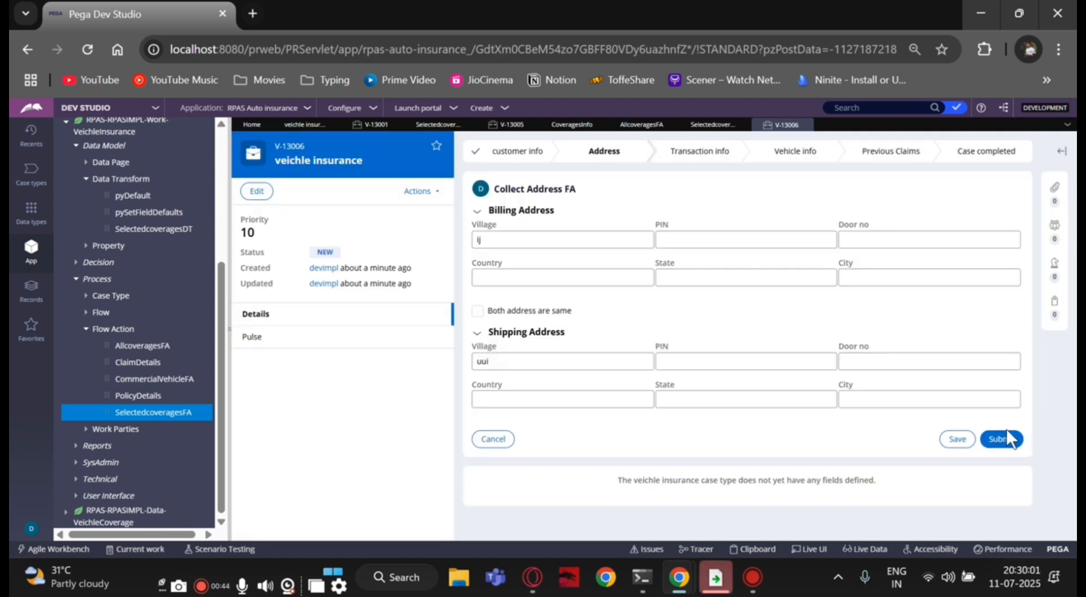
{"action": "left_click", "coordinate": [1008, 441]}
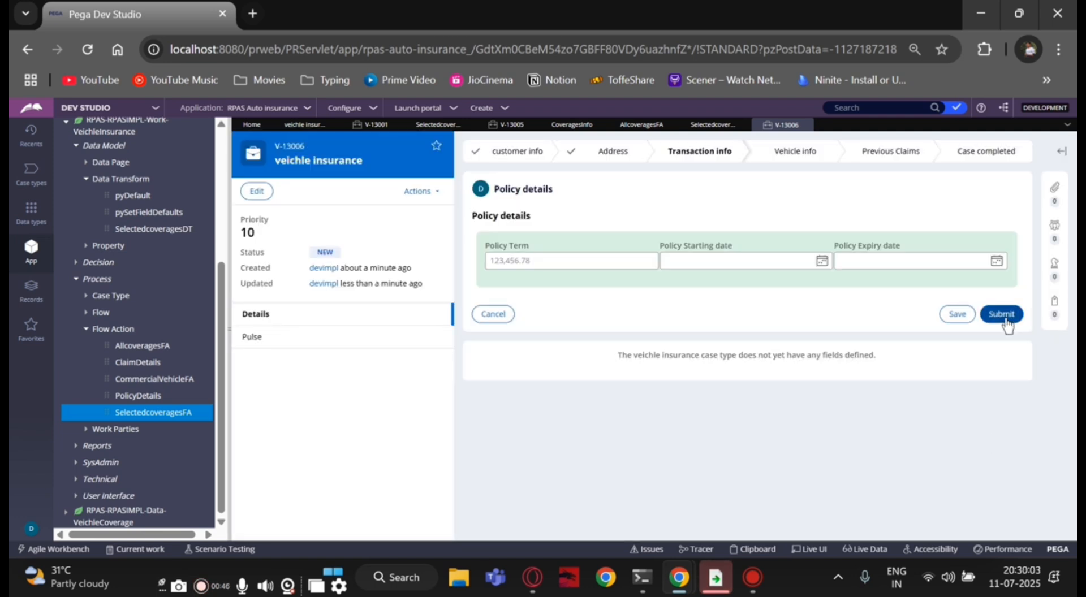
{"action": "left_click", "coordinate": [1003, 314]}
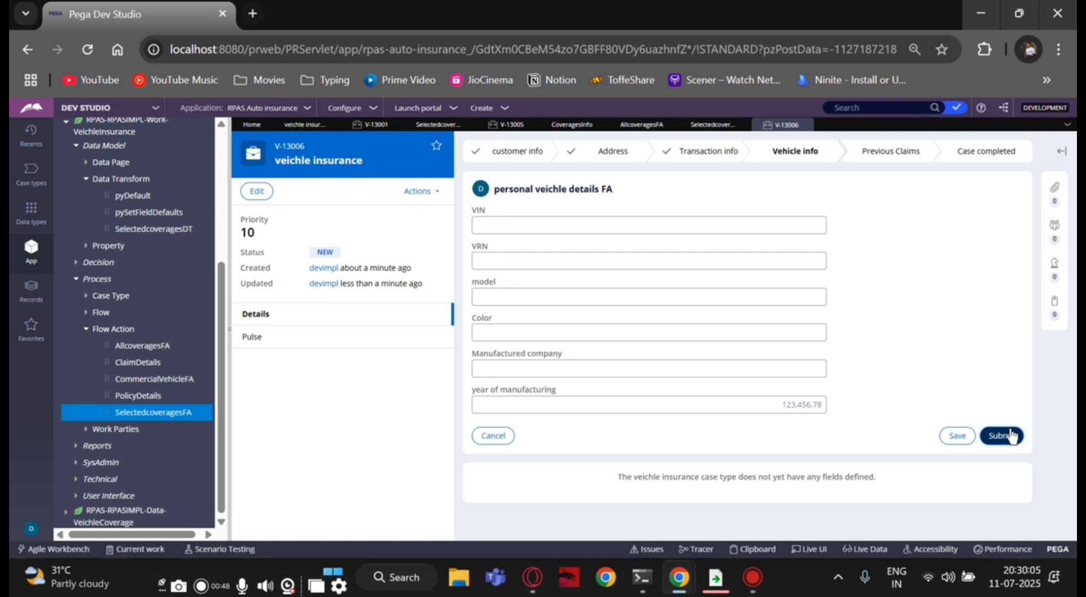
{"action": "left_click", "coordinate": [1002, 437]}
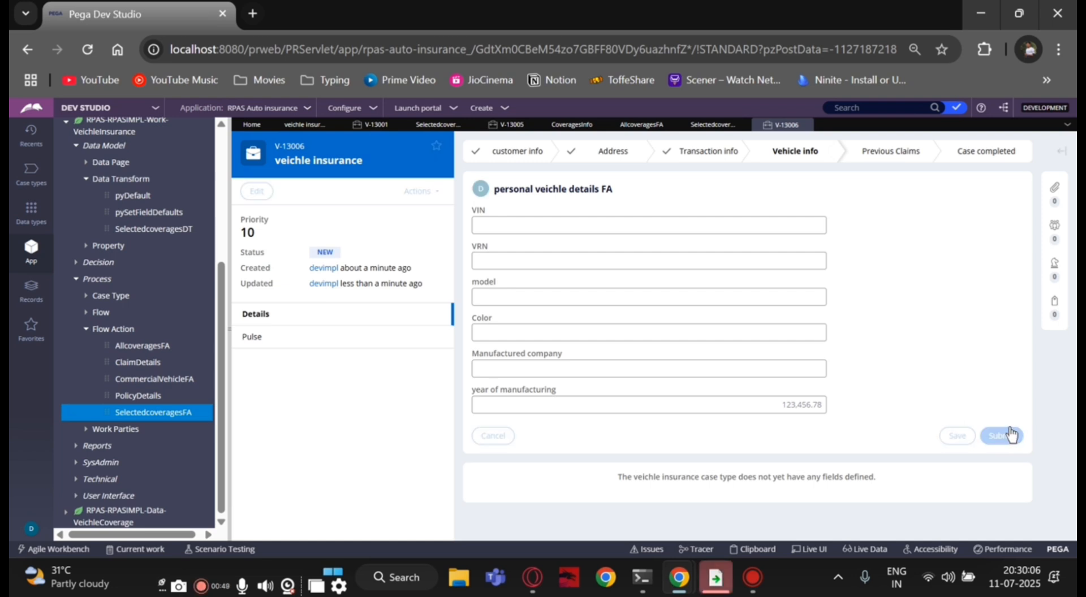
{"action": "left_click", "coordinate": [999, 292]}
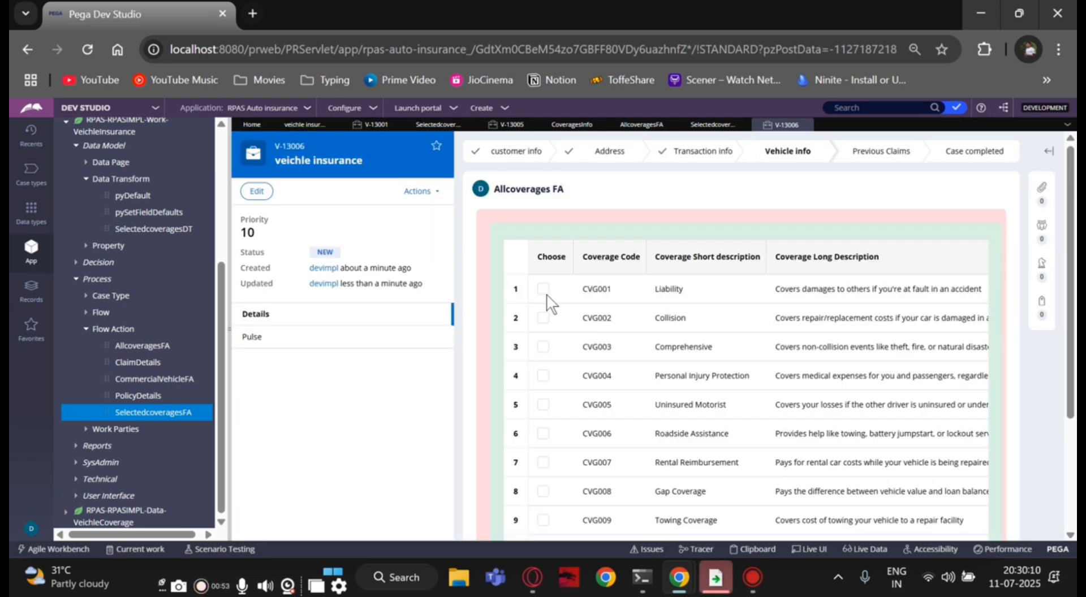
Choose coverages CVG001, CVG004 and CVG007 in the Allcoverages assignment and submit it.
{"action": "left_click", "coordinate": [543, 288]}
{"action": "left_click", "coordinate": [544, 375]}
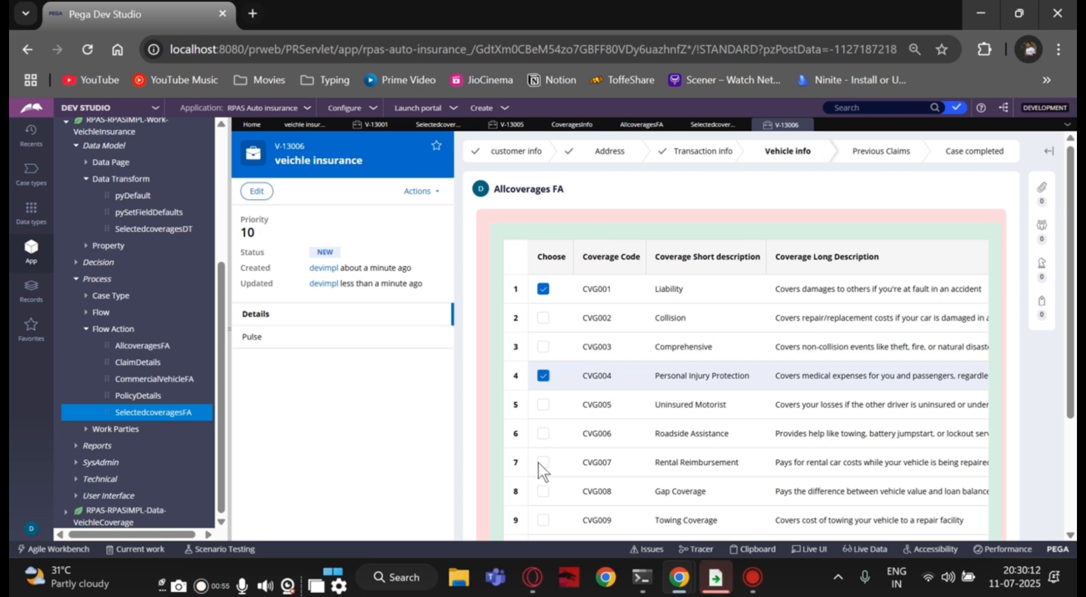
{"action": "left_click", "coordinate": [543, 462]}
{"action": "scroll", "coordinate": [577, 427], "scroll_direction": "down", "scroll_amount": 3}
{"action": "left_click", "coordinate": [985, 470]}
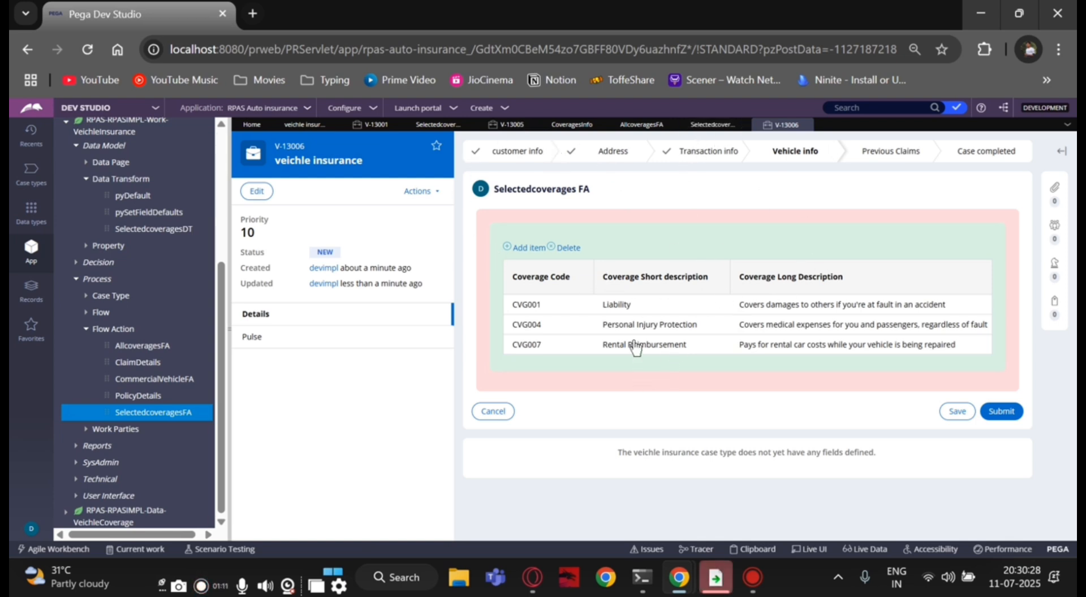
Review the condition on the Append to step of the SelectedcoveragesDT data transform.
{"action": "left_click", "coordinate": [425, 127]}
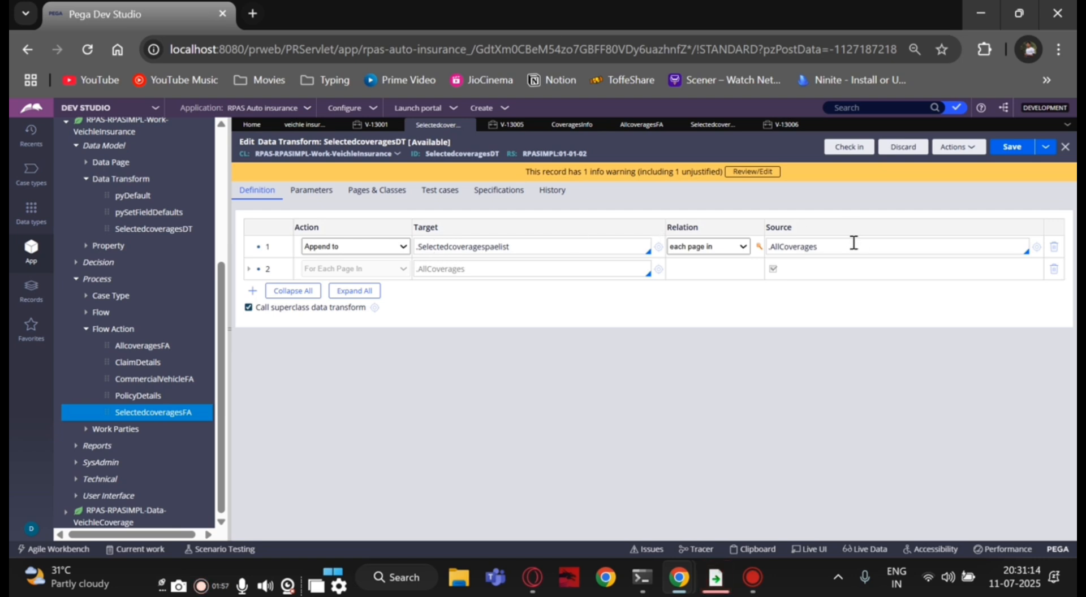
{"action": "left_click", "coordinate": [759, 248]}
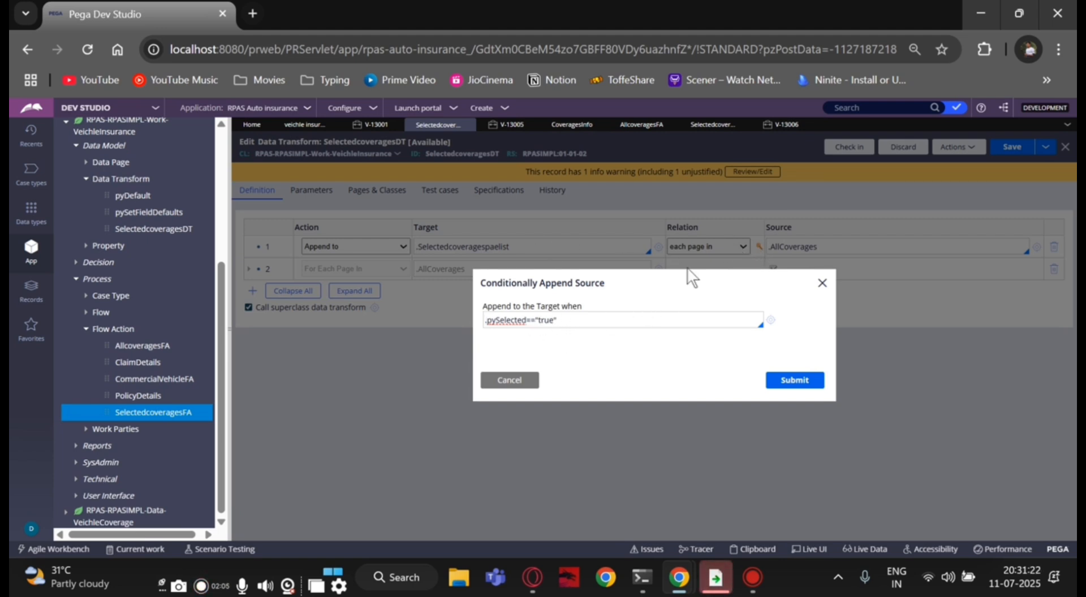
{"action": "left_click", "coordinate": [823, 284]}
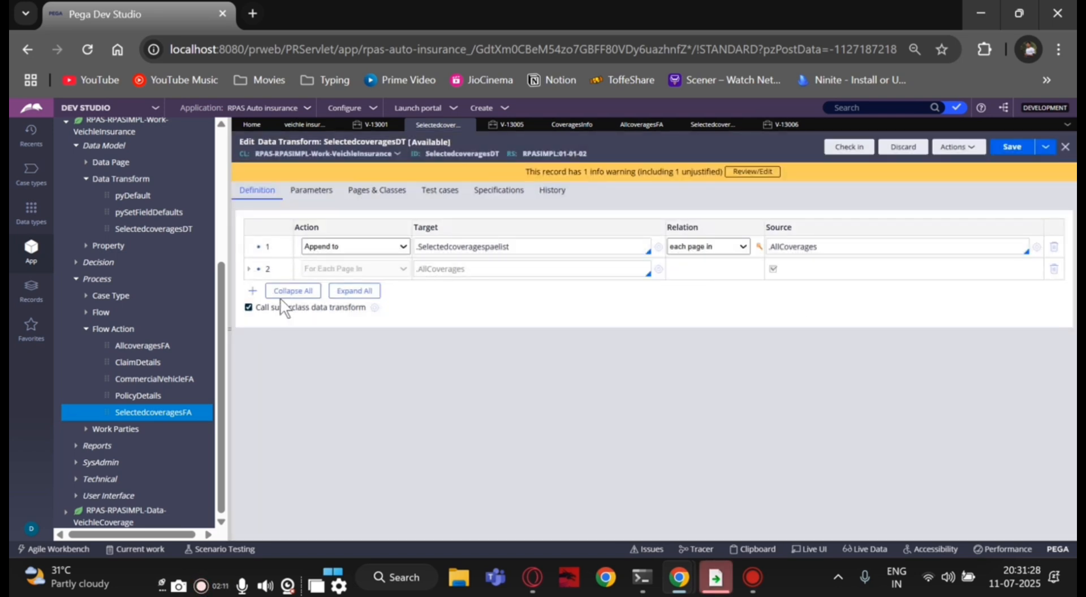
In SelectedcoveragesDT, enable the For Each Page In step over .AllCoverages and disable the first Append to step.
{"action": "right_click", "coordinate": [284, 268]}
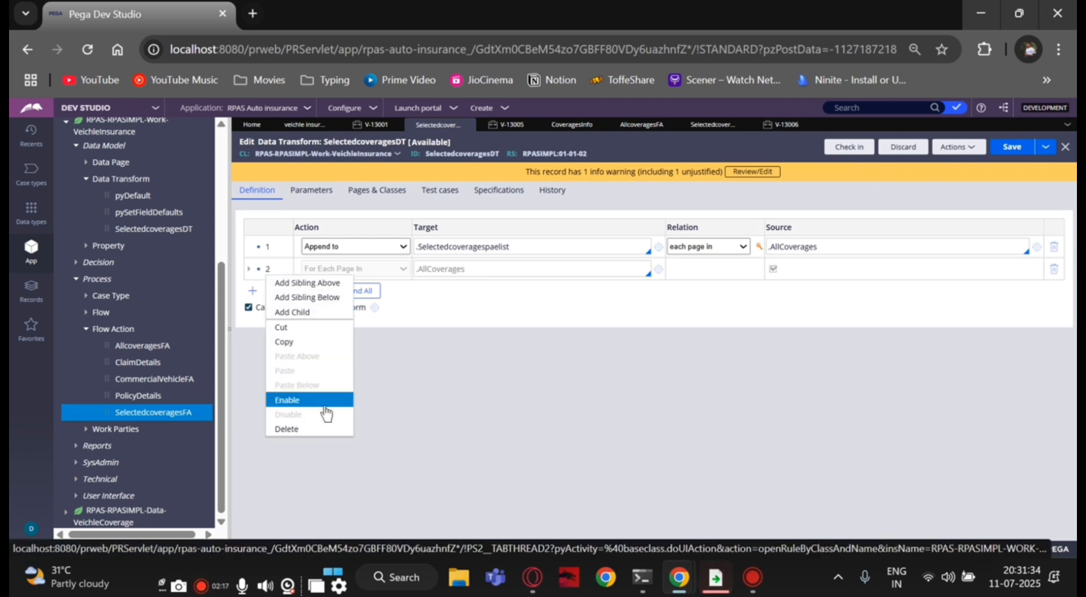
{"action": "left_click", "coordinate": [291, 401]}
{"action": "left_click", "coordinate": [249, 270]}
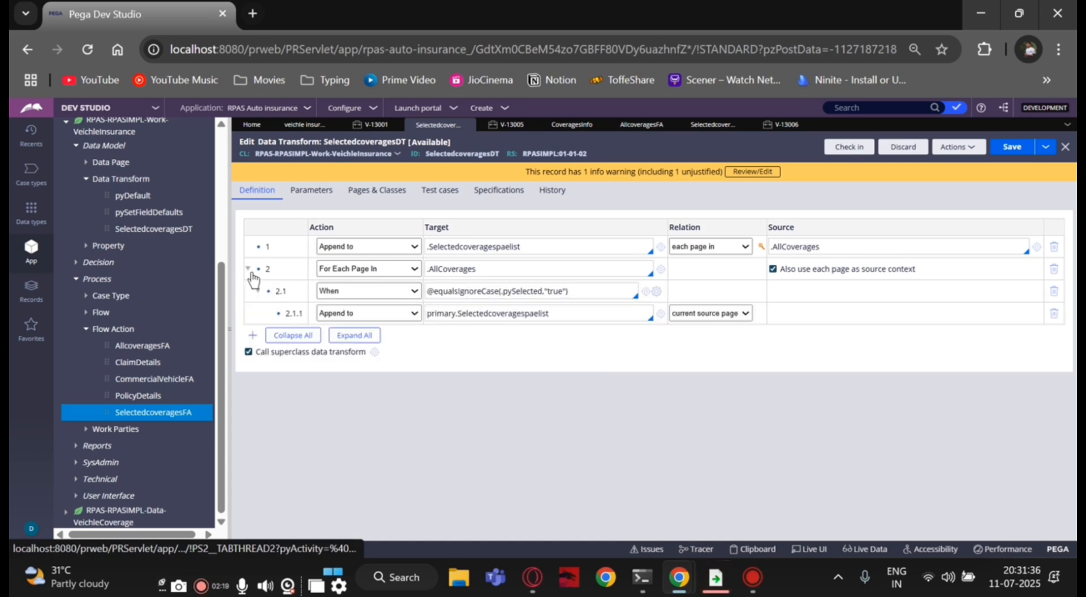
{"action": "right_click", "coordinate": [268, 248]}
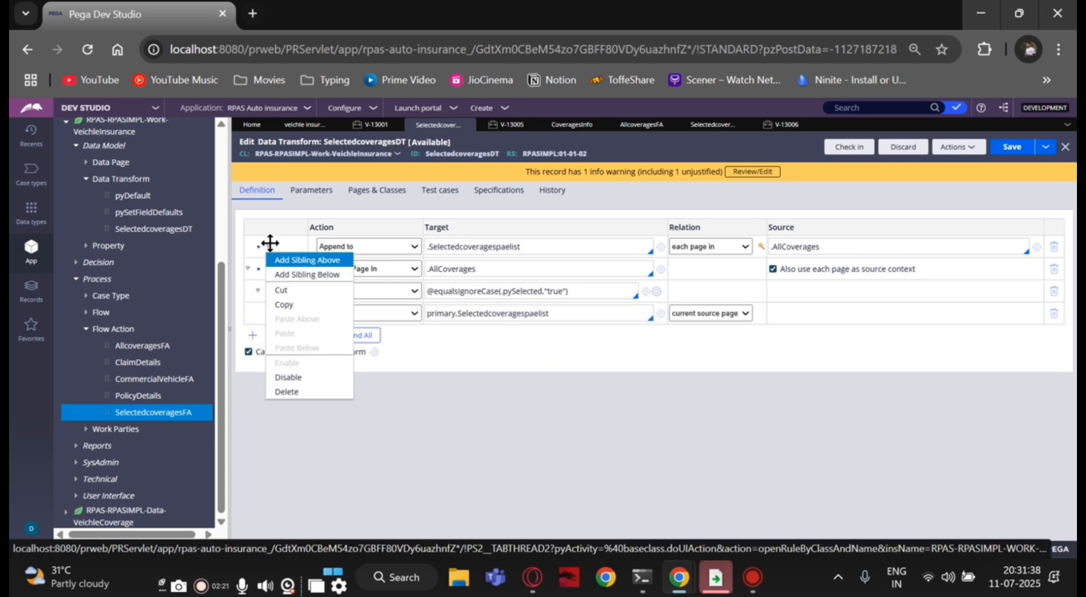
{"action": "left_click", "coordinate": [288, 377]}
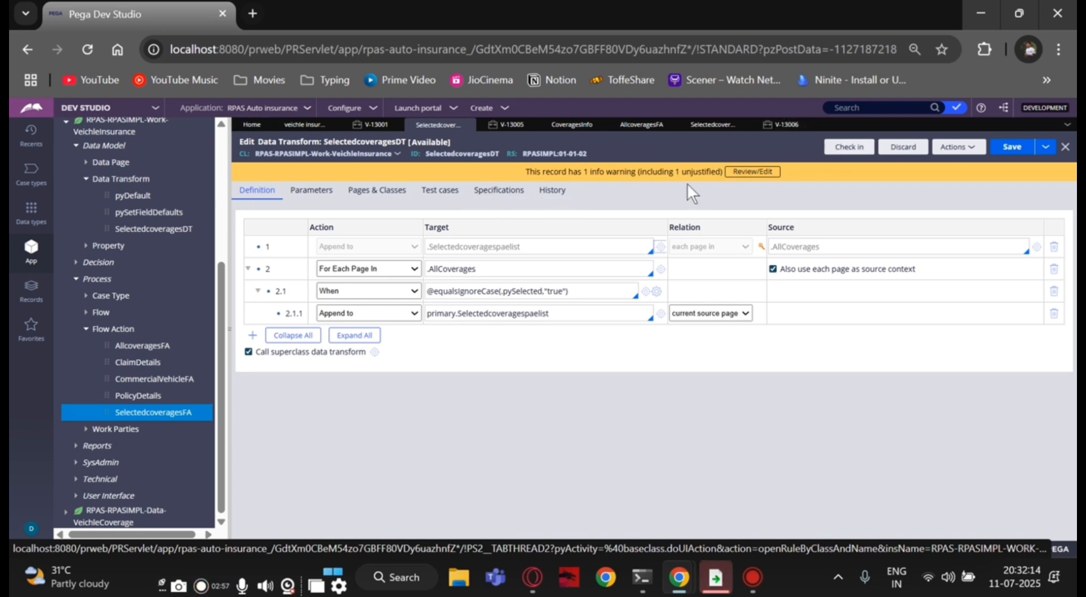
{"action": "left_click", "coordinate": [784, 125]}
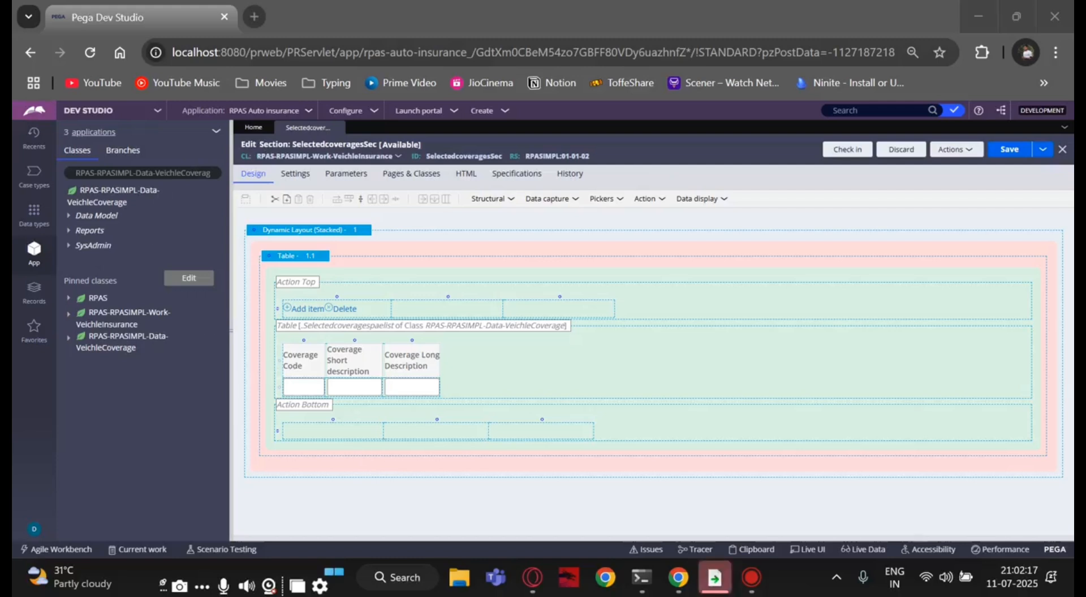
Create a new veichle insurance case and change its stage directly to Vehicle info.
{"action": "left_click", "coordinate": [502, 111]}
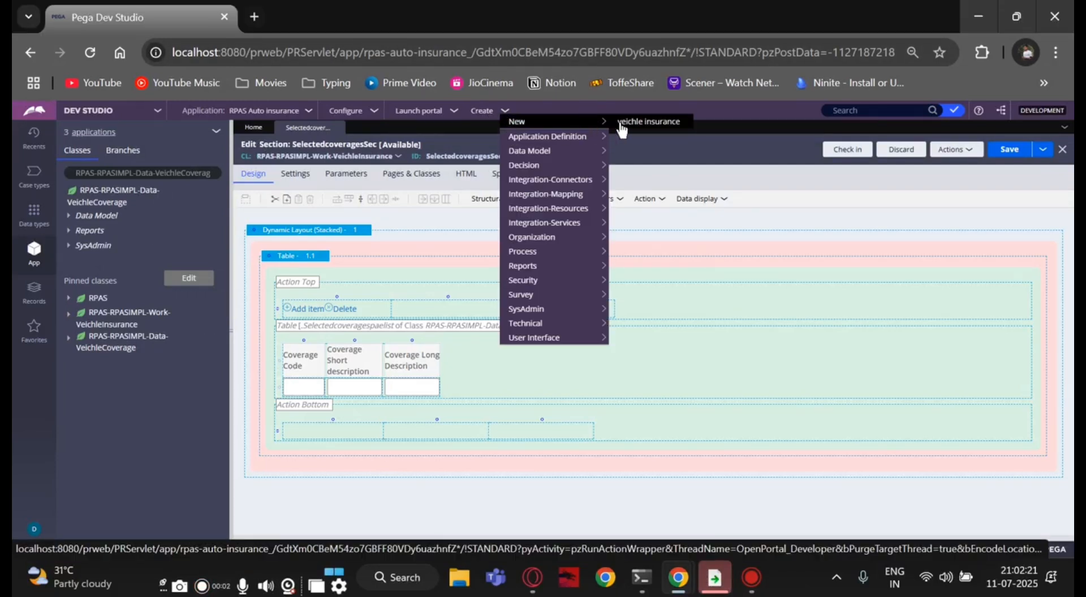
{"action": "left_click", "coordinate": [583, 121]}
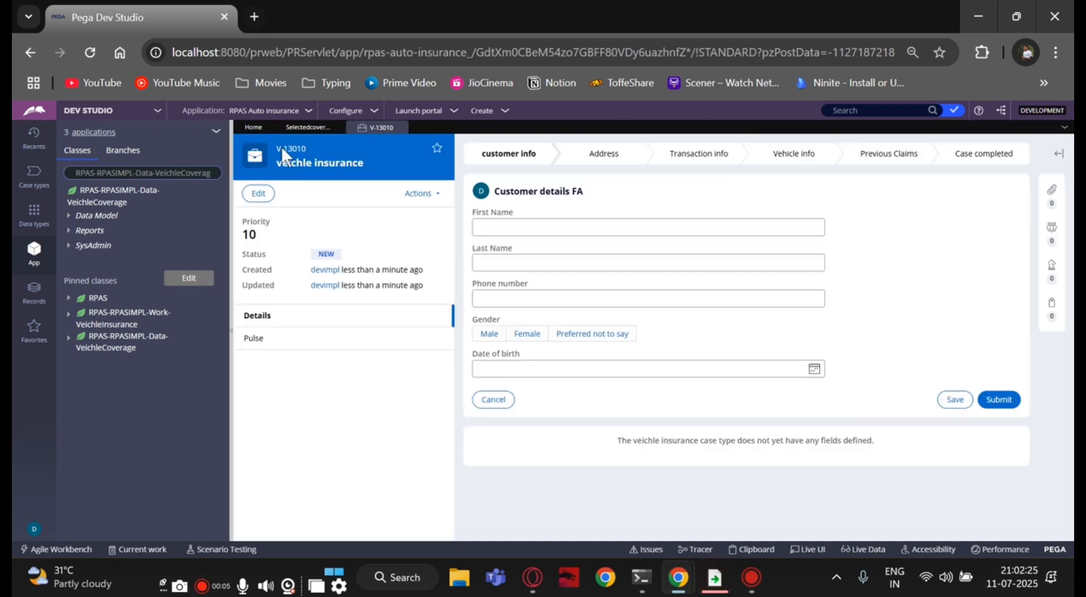
{"action": "left_click", "coordinate": [427, 193]}
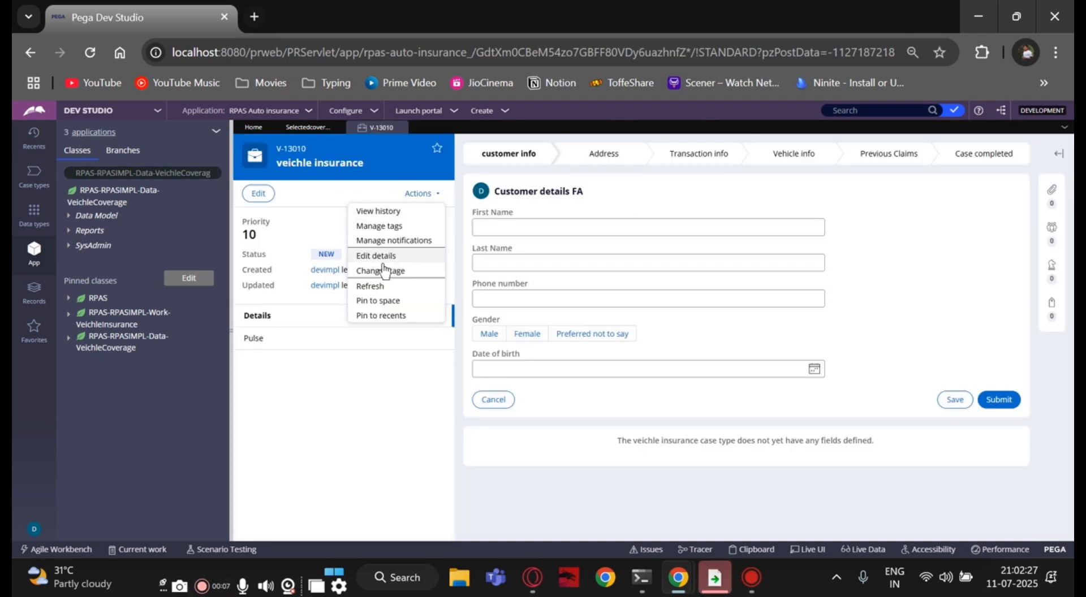
{"action": "key", "text": "Escape"}
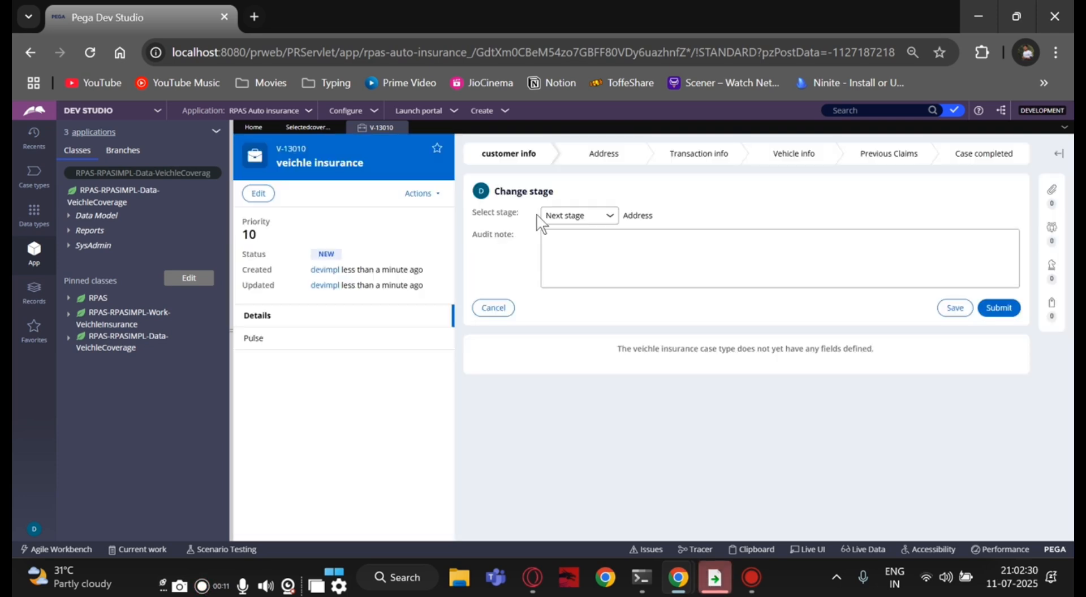
{"action": "left_click", "coordinate": [579, 216]}
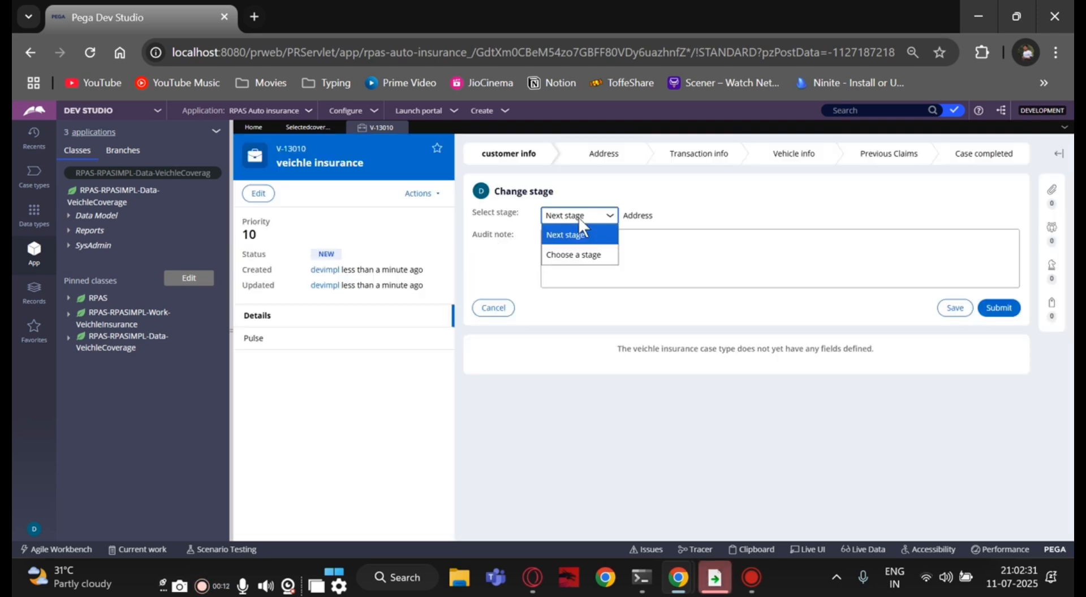
{"action": "left_click", "coordinate": [577, 255]}
{"action": "left_click", "coordinate": [674, 218]}
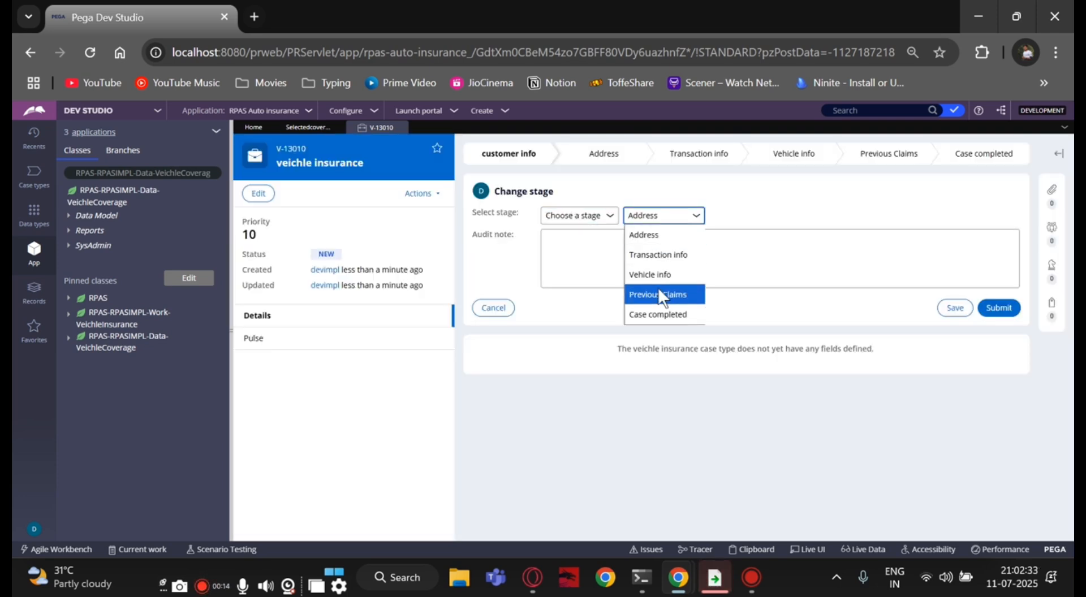
{"action": "left_click", "coordinate": [651, 275]}
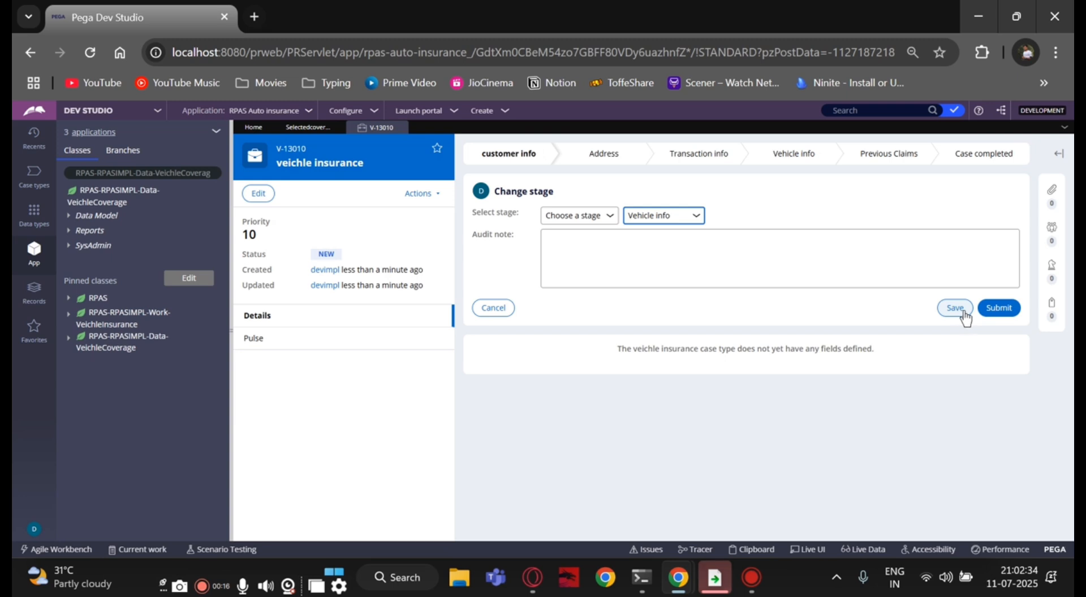
{"action": "left_click", "coordinate": [1000, 308]}
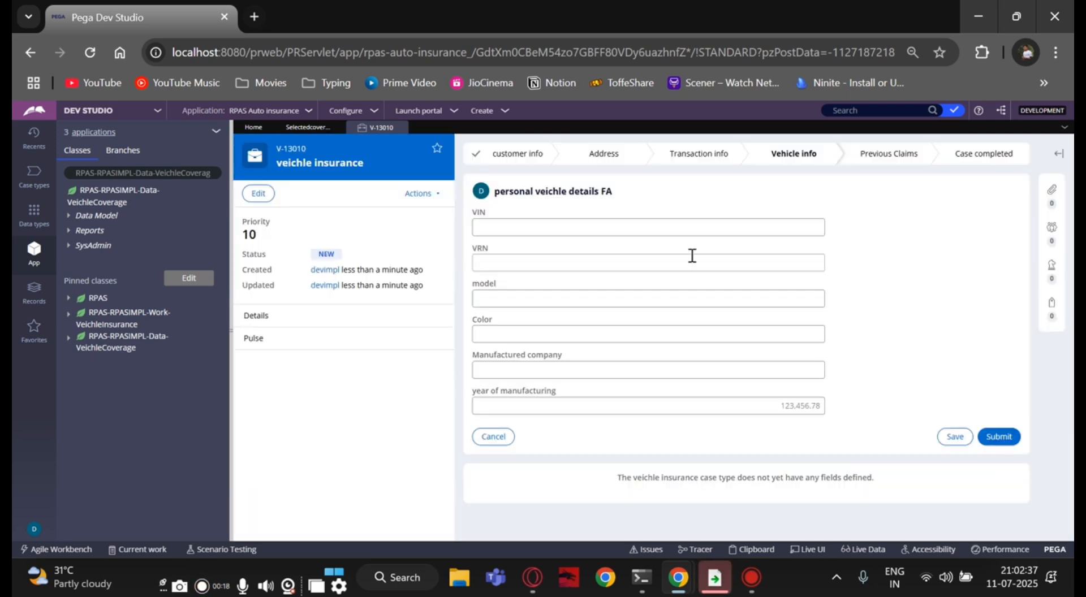
Submit the blank personal and commercial vehicle forms, and submit the Allcoverages assignment with CVG002, CVG004 and CVG005 chosen.
{"action": "left_click", "coordinate": [1000, 441]}
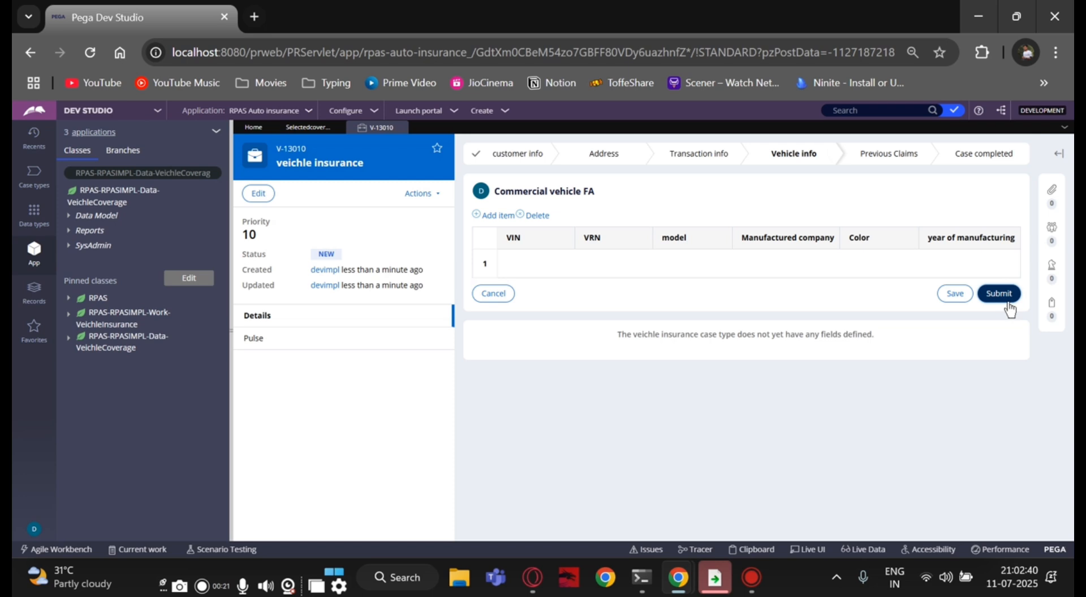
{"action": "left_click", "coordinate": [1007, 300]}
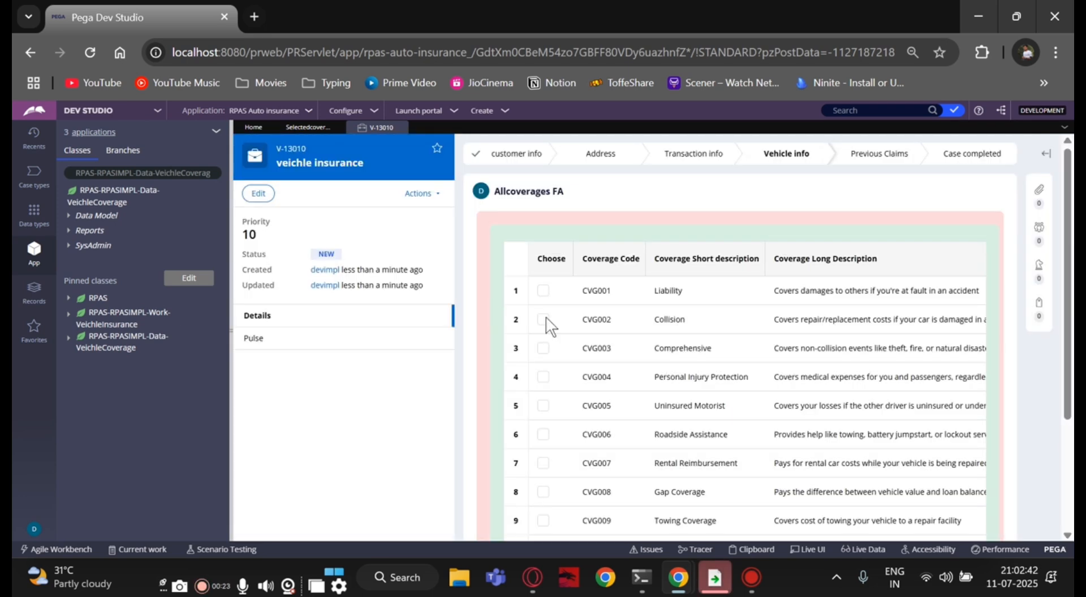
{"action": "left_click", "coordinate": [543, 321]}
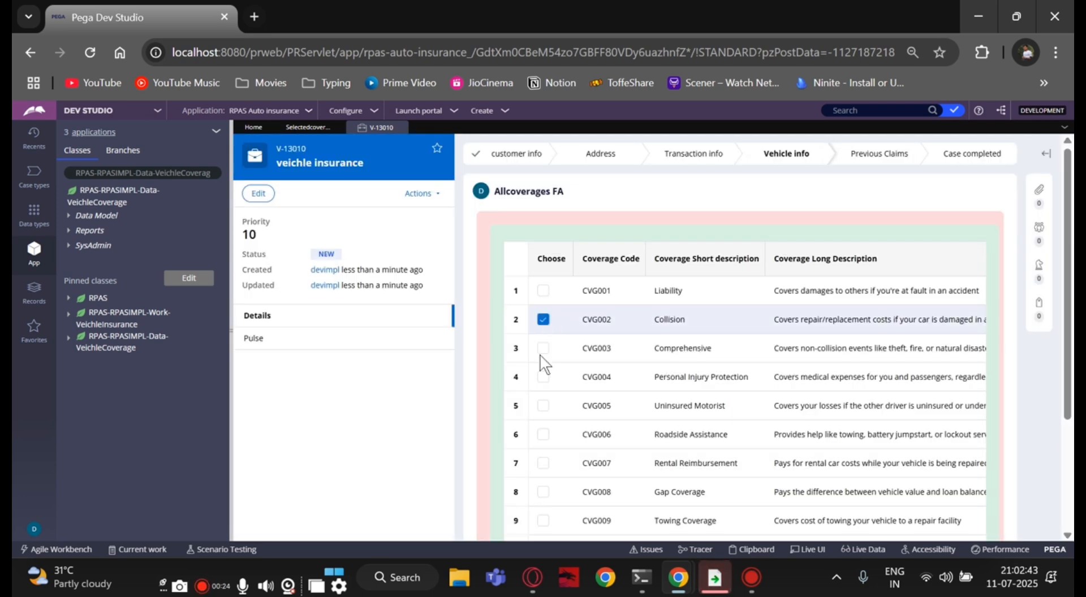
{"action": "left_click", "coordinate": [544, 408]}
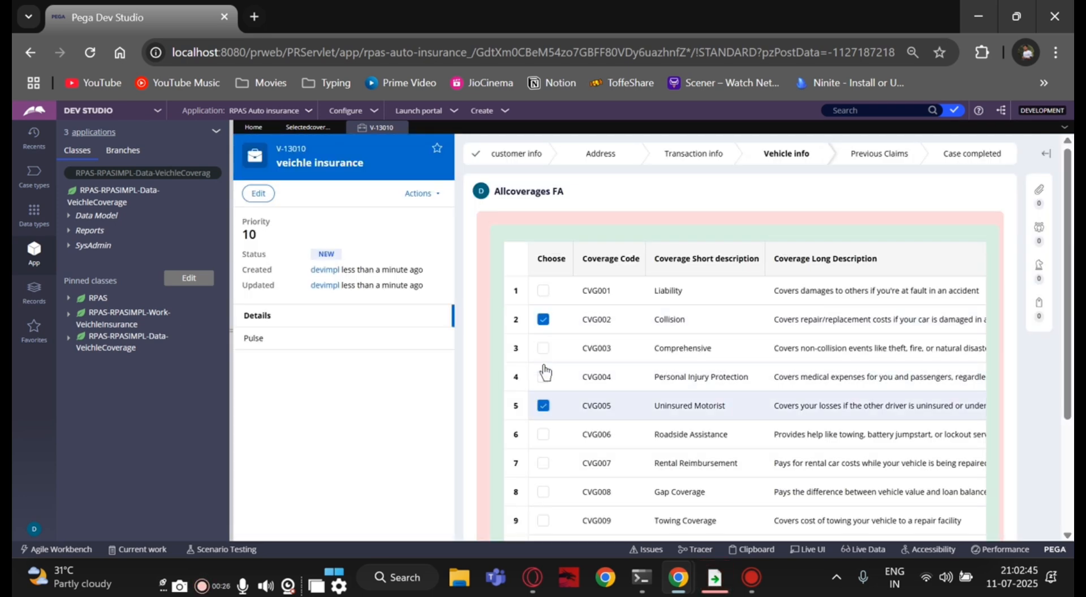
{"action": "left_click", "coordinate": [543, 375]}
{"action": "scroll", "coordinate": [872, 419], "scroll_direction": "down", "scroll_amount": 3}
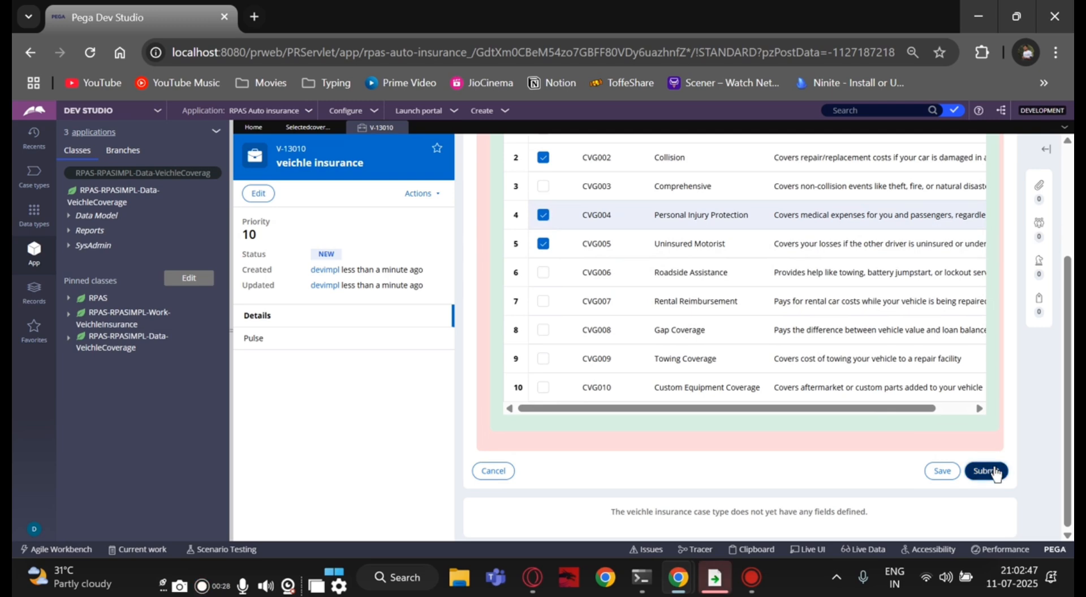
{"action": "left_click", "coordinate": [996, 474]}
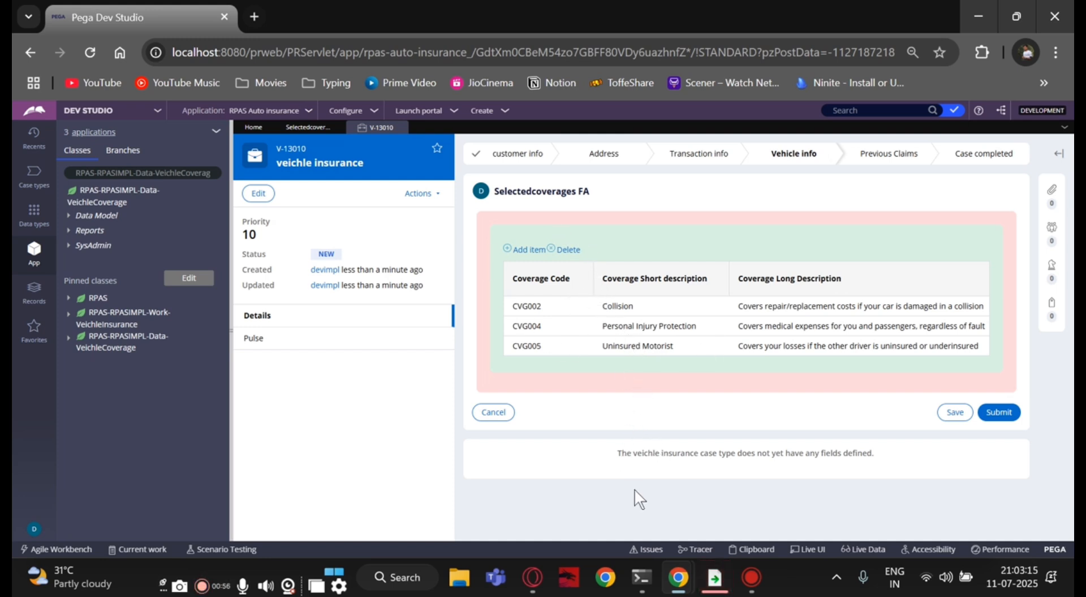
Add a dynamic layout below the existing stacked layout in the SelectedcoveragesSec section.
{"action": "left_click", "coordinate": [304, 127]}
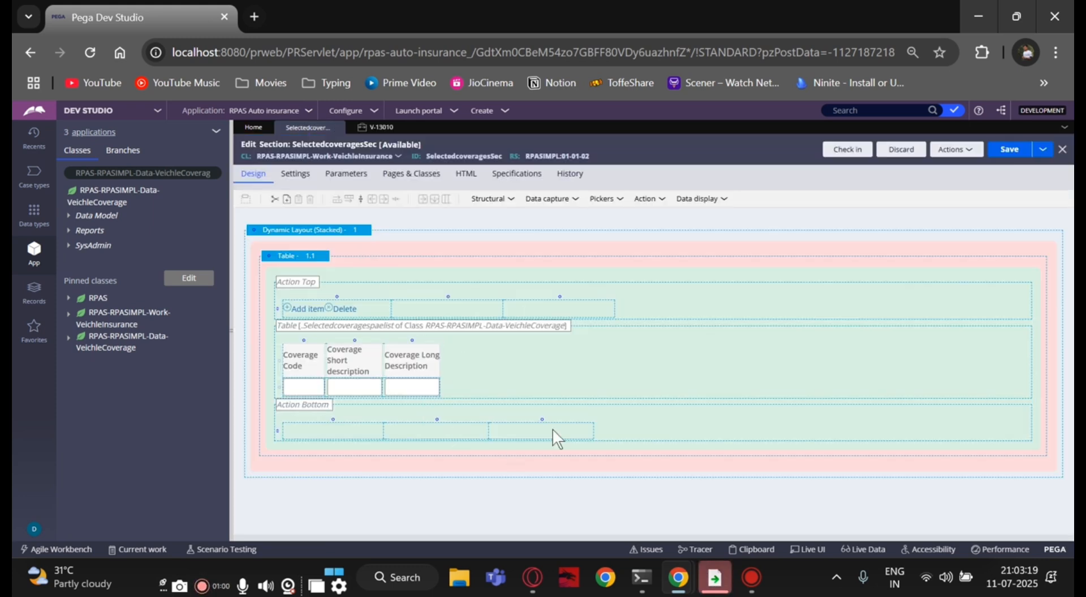
{"action": "left_click", "coordinate": [501, 200]}
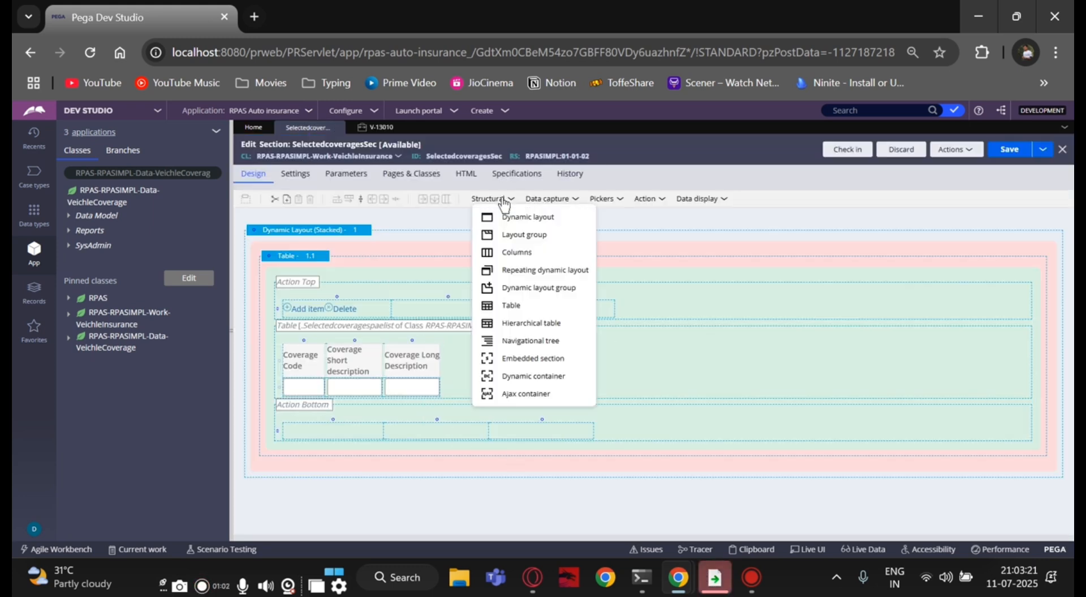
{"action": "left_click_drag", "start_coordinate": [507, 216], "coordinate": [375, 496]}
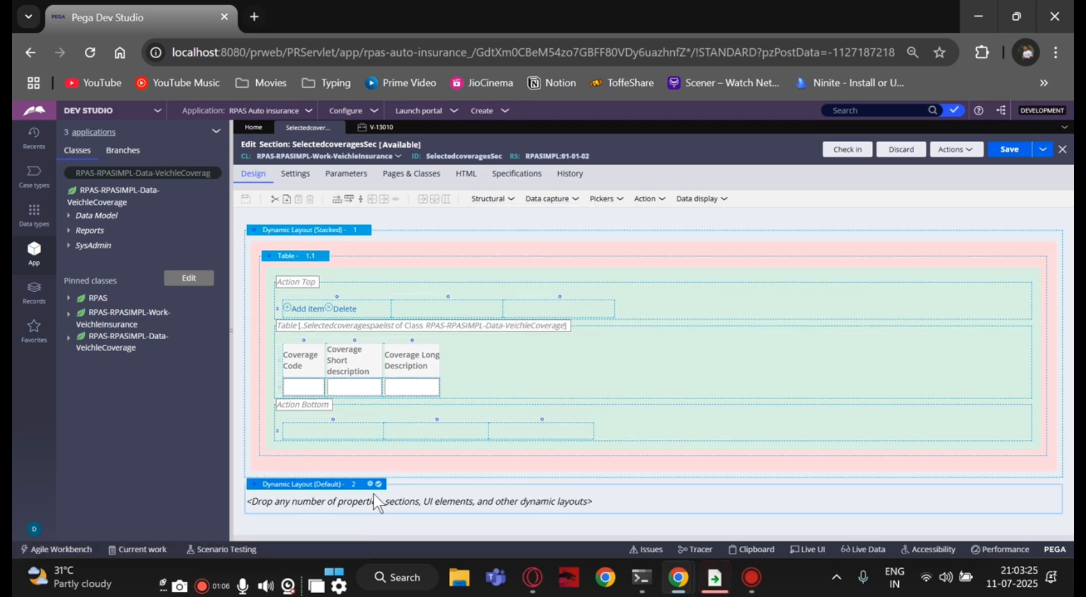
Set the new dynamic layout's container format to Other with the Warnings style and submit its properties.
{"action": "left_click", "coordinate": [371, 485]}
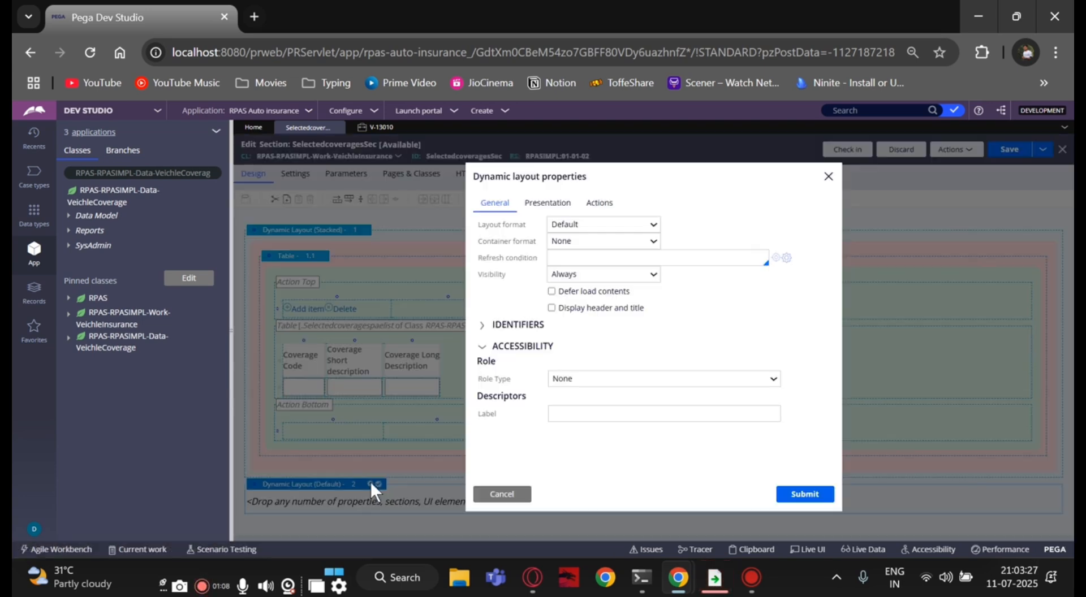
{"action": "left_click", "coordinate": [553, 240]}
{"action": "left_click", "coordinate": [563, 318]}
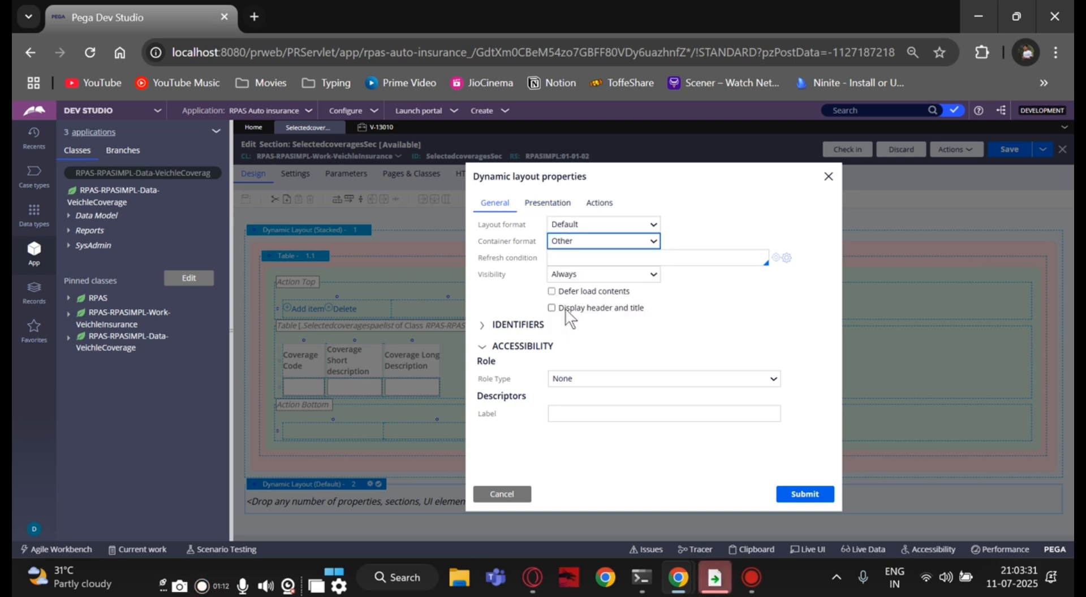
{"action": "left_click", "coordinate": [682, 242]}
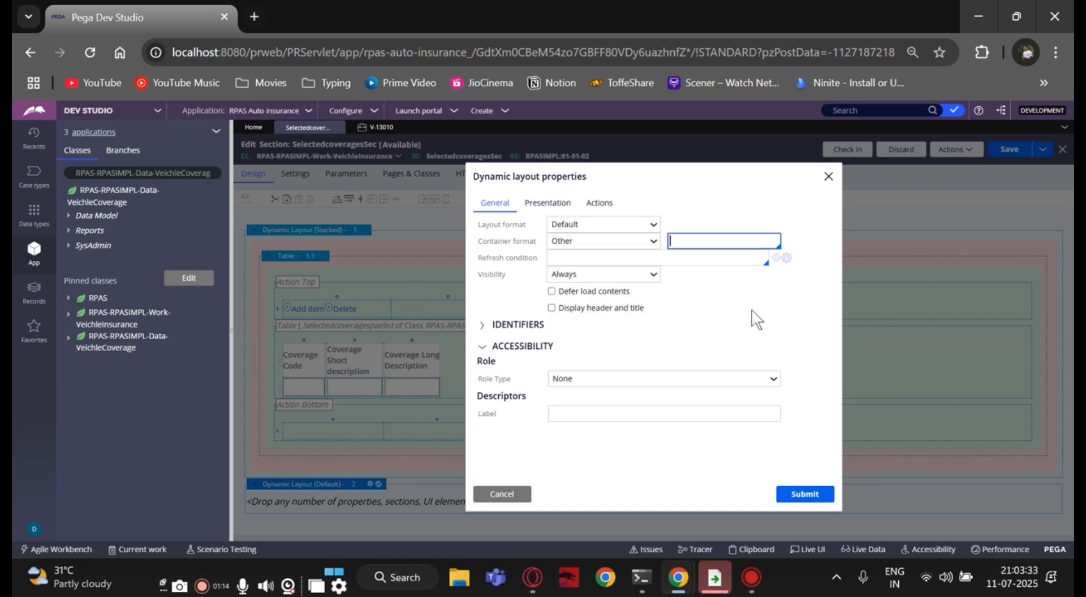
{"action": "key", "text": "Down"}
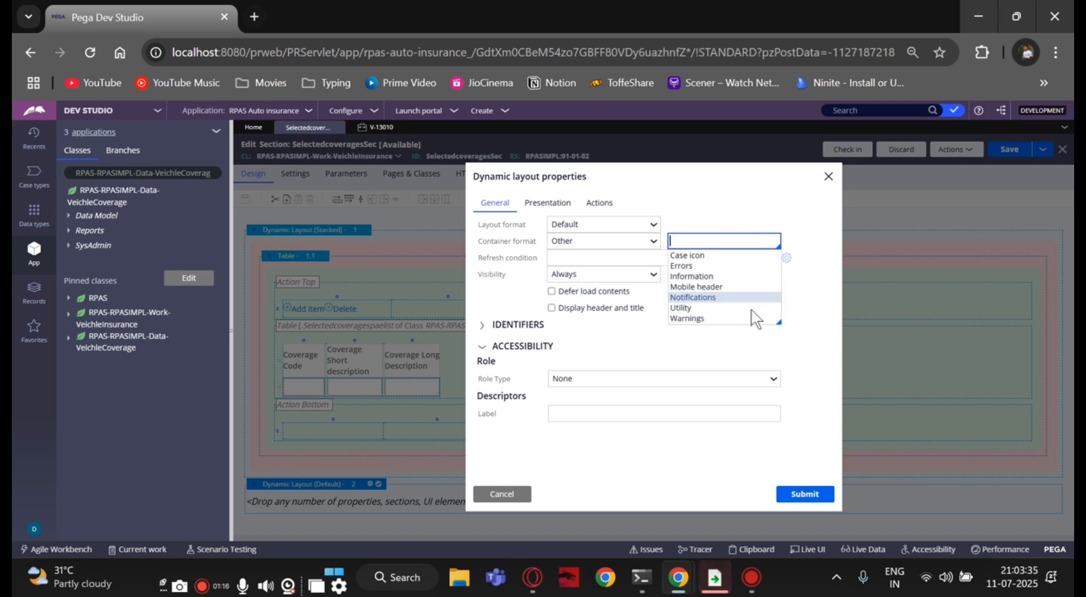
{"action": "left_click", "coordinate": [708, 319]}
{"action": "left_click", "coordinate": [708, 318]}
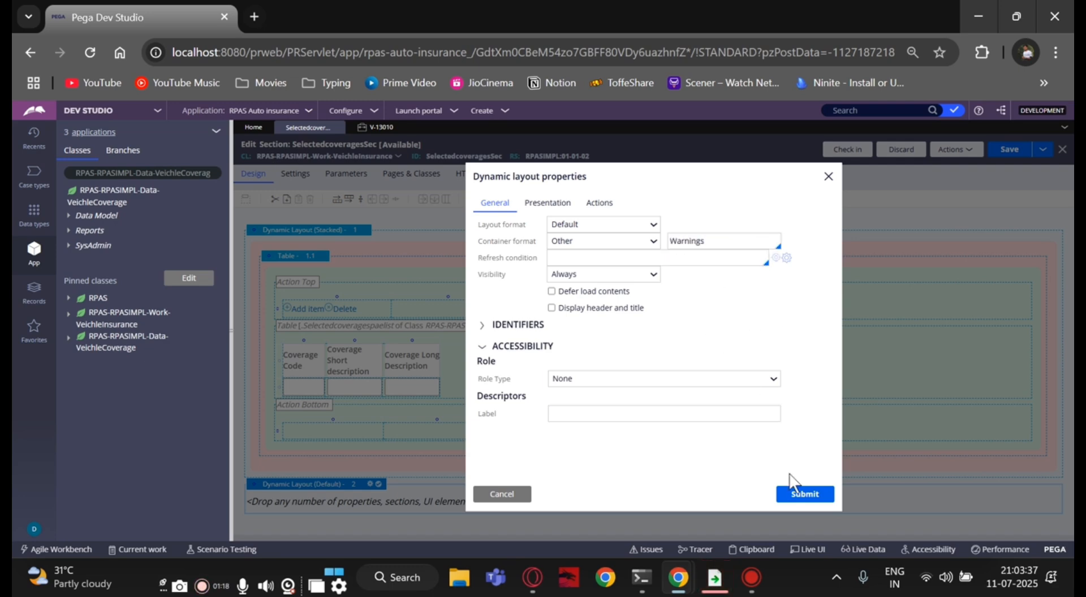
{"action": "left_click", "coordinate": [794, 494]}
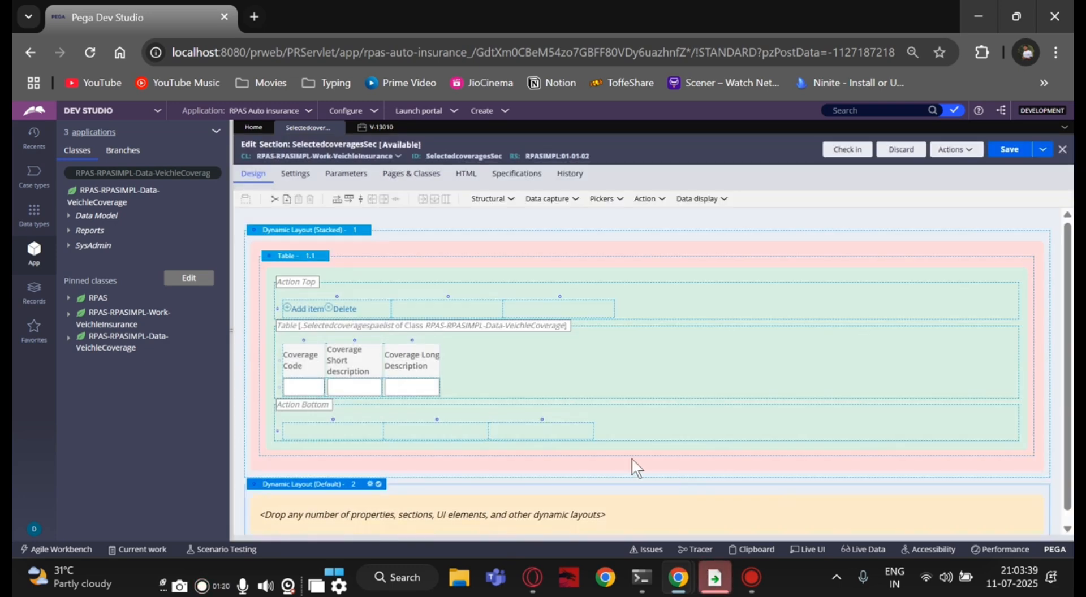
Add a repeating dynamic layout inside the Warnings-styled dynamic layout of SelectedcoveragesSec.
{"action": "left_click", "coordinate": [488, 202]}
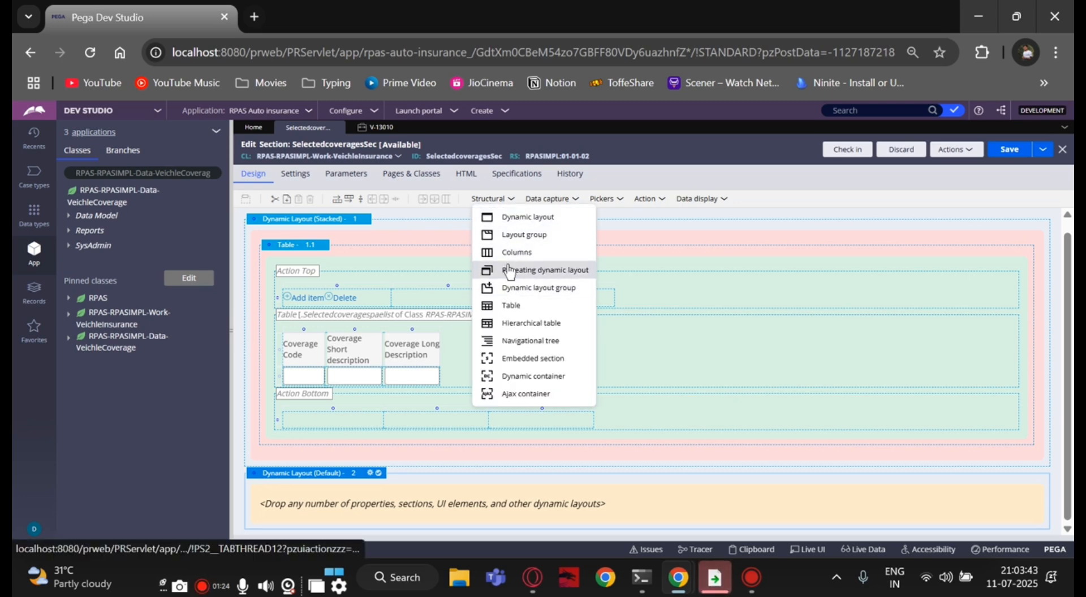
{"action": "left_click_drag", "start_coordinate": [506, 270], "coordinate": [392, 507]}
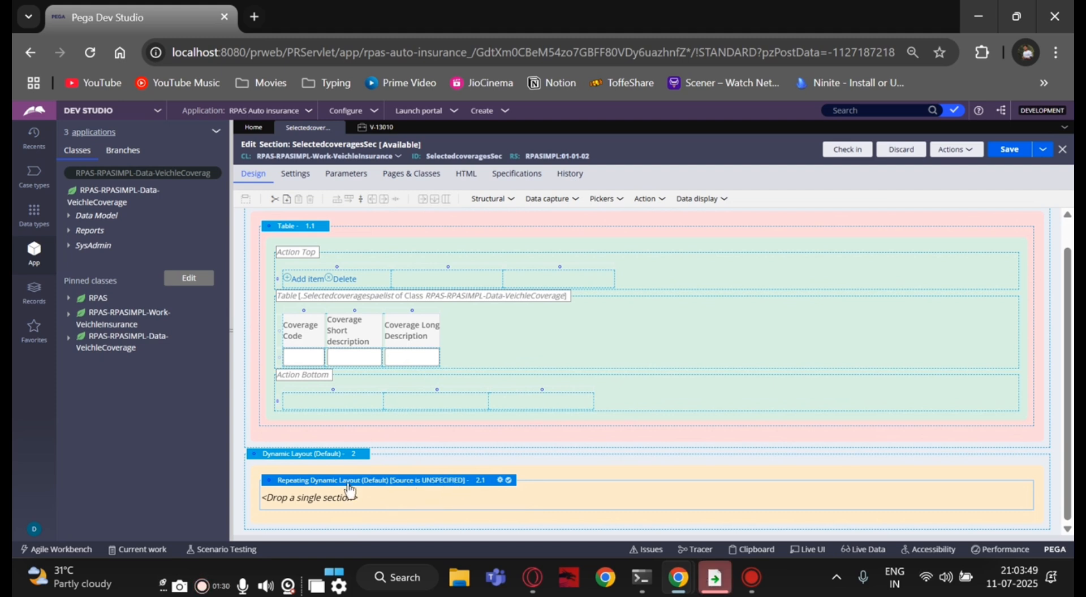
Set the repeating dynamic layout's list source to the .Selectedcoveragespaelist property and submit its properties.
{"action": "left_click", "coordinate": [499, 481]}
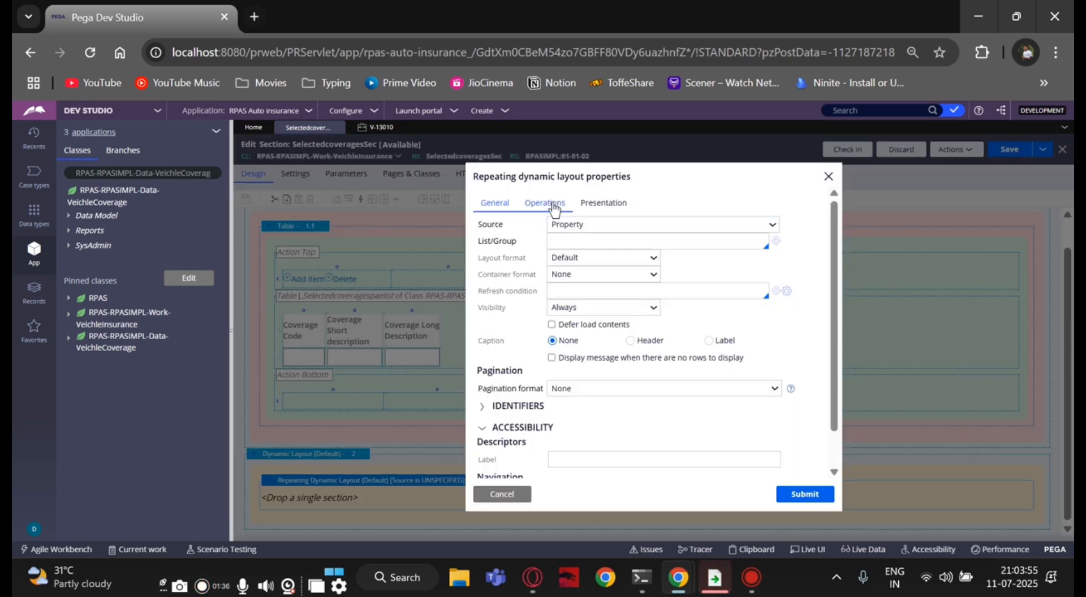
{"action": "left_click", "coordinate": [572, 242]}
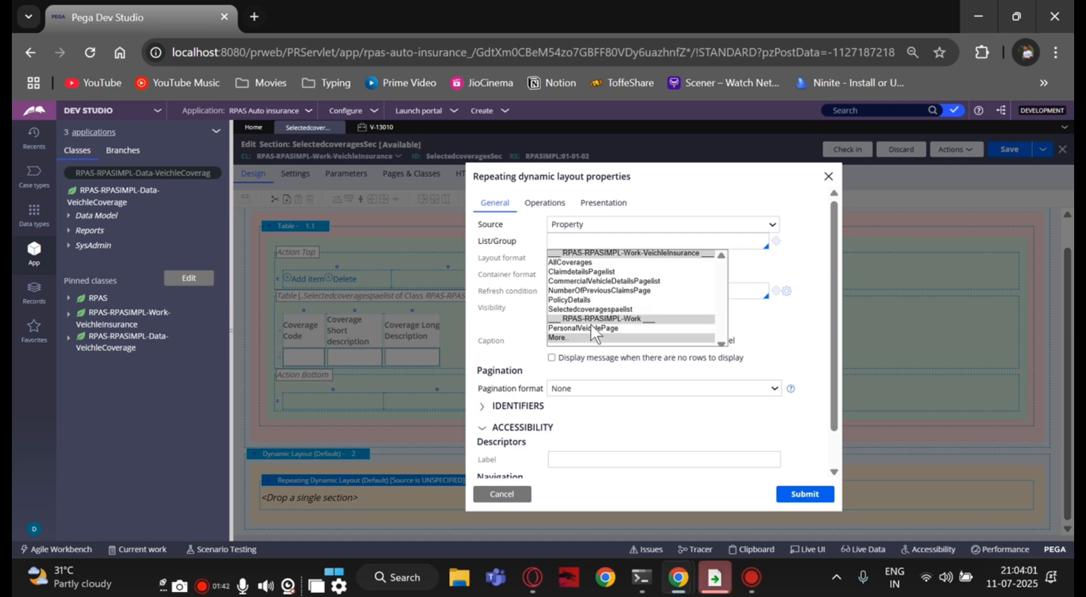
{"action": "left_click", "coordinate": [588, 309]}
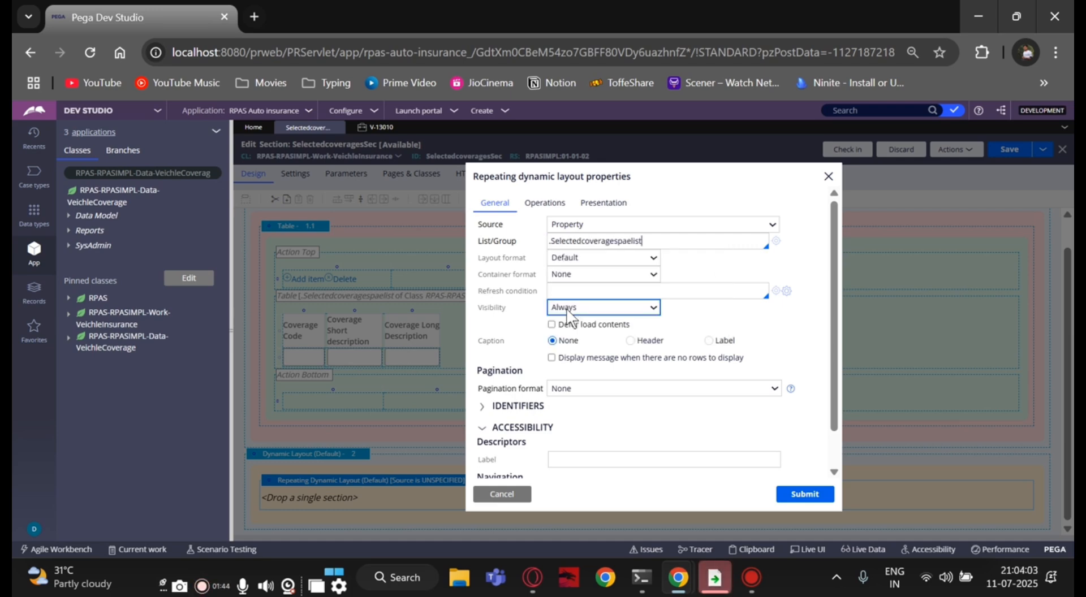
{"action": "left_click", "coordinate": [792, 495]}
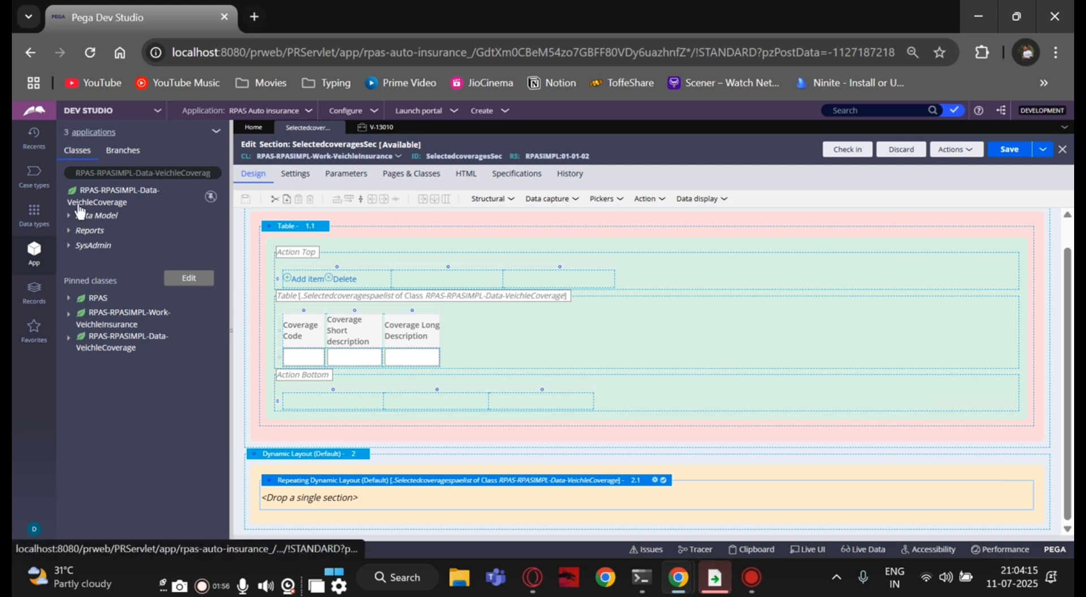
Start a new section rule in the RPAS-RPASIMPL-Data-VeichleCoverage class.
{"action": "right_click", "coordinate": [117, 202]}
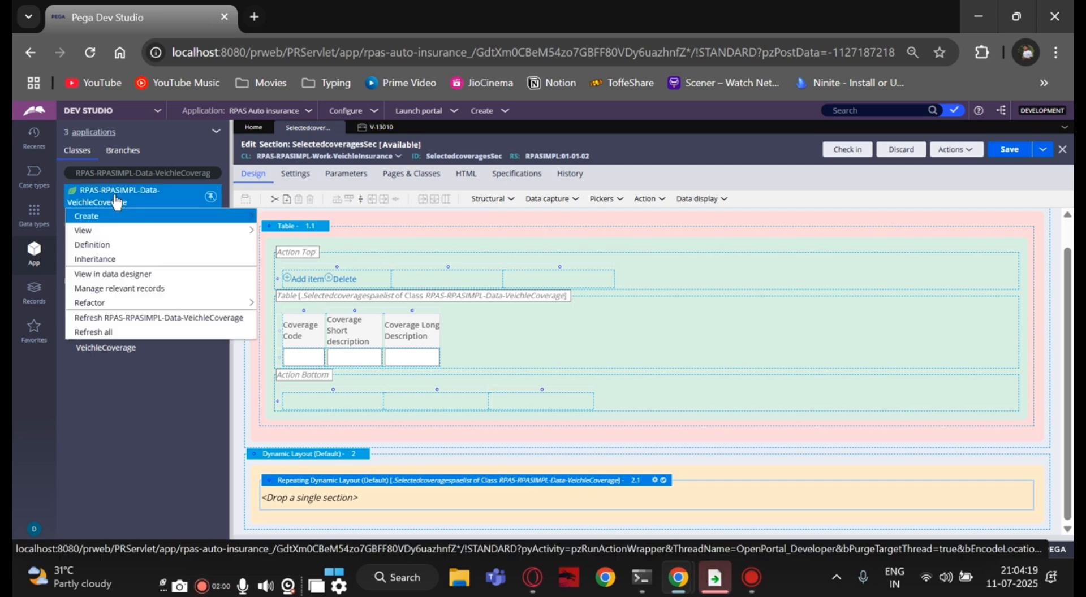
{"action": "mouse_move", "coordinate": [112, 238]}
{"action": "mouse_move", "coordinate": [107, 216]}
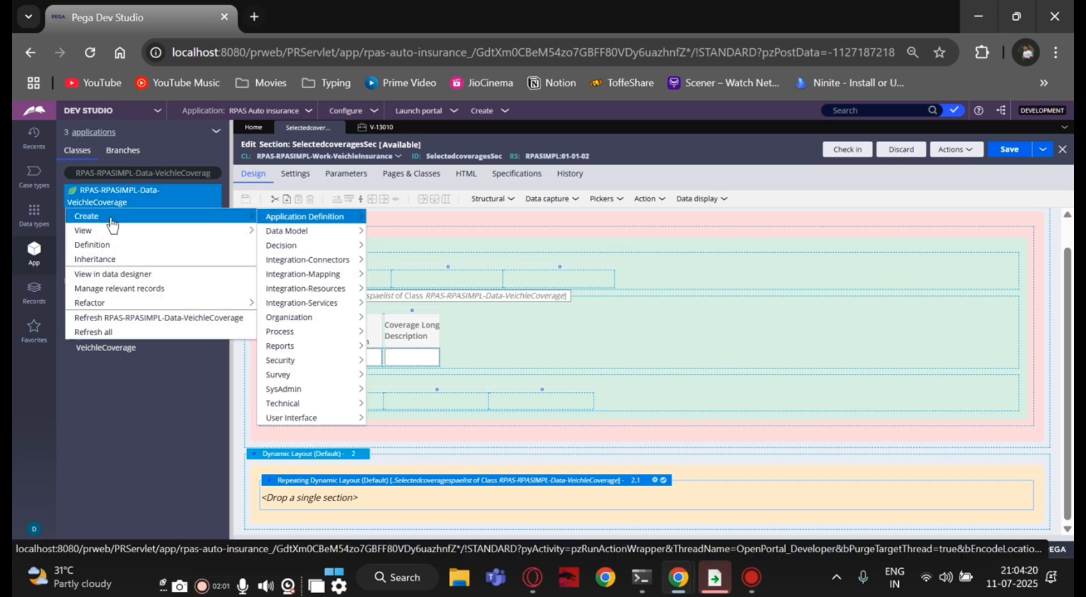
{"action": "left_click", "coordinate": [287, 416]}
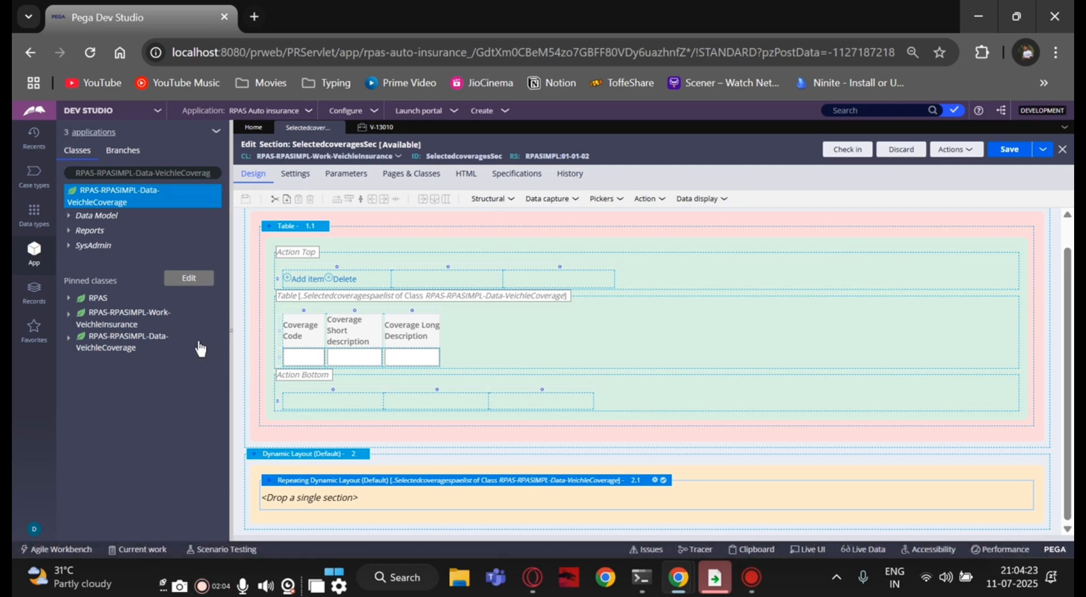
{"action": "right_click", "coordinate": [141, 205]}
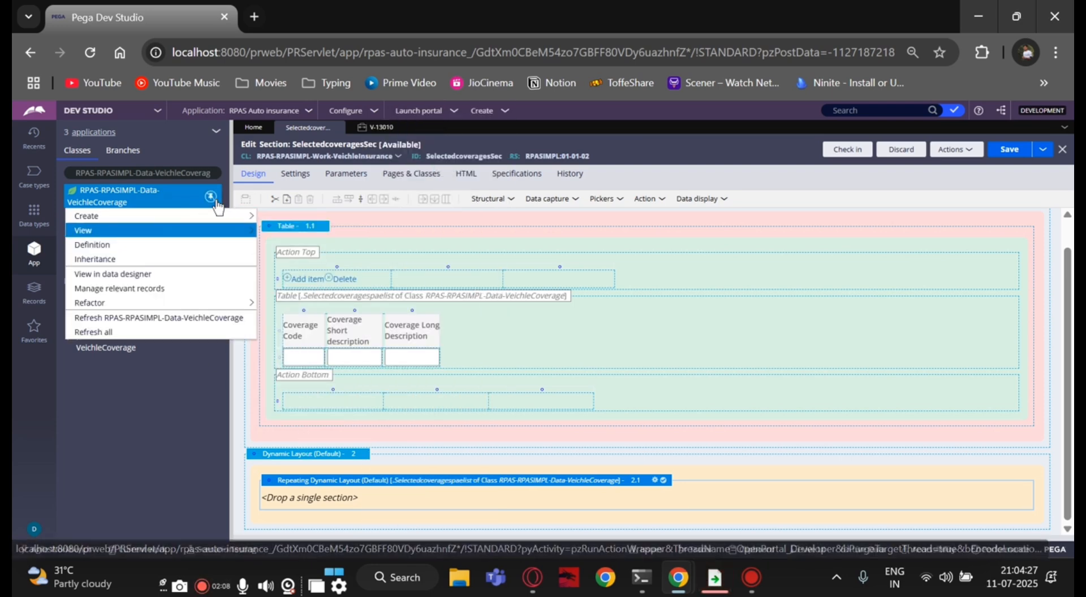
{"action": "mouse_move", "coordinate": [230, 220]}
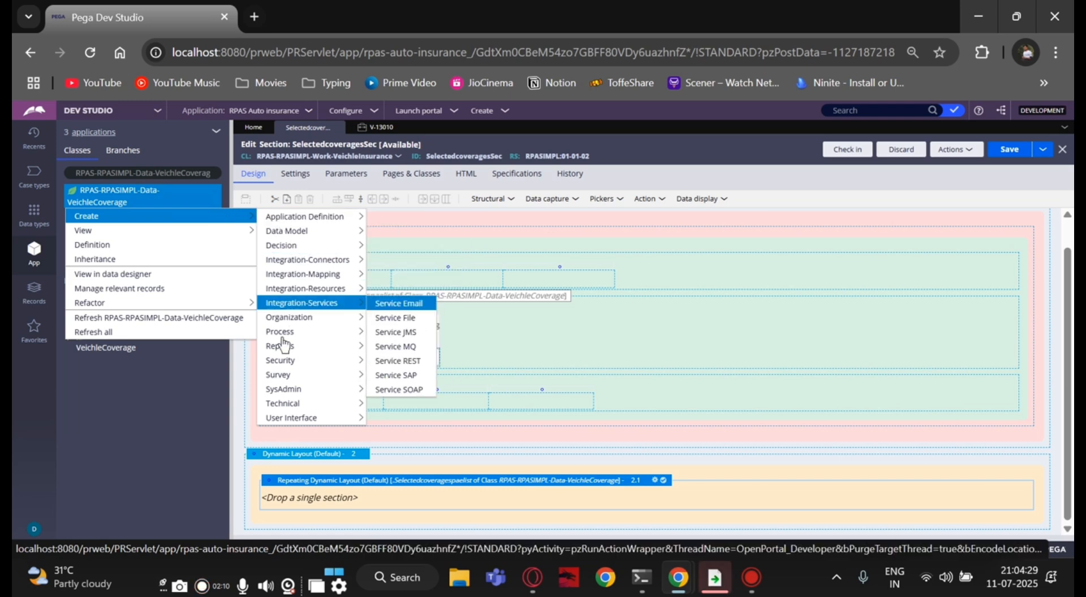
{"action": "mouse_move", "coordinate": [291, 417]}
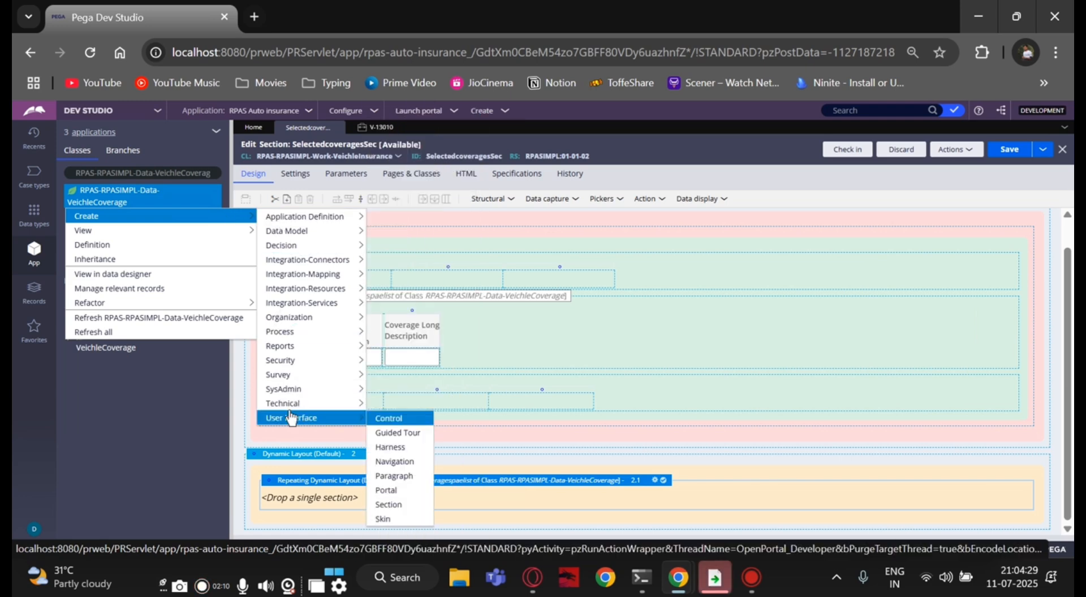
{"action": "left_click", "coordinate": [394, 503]}
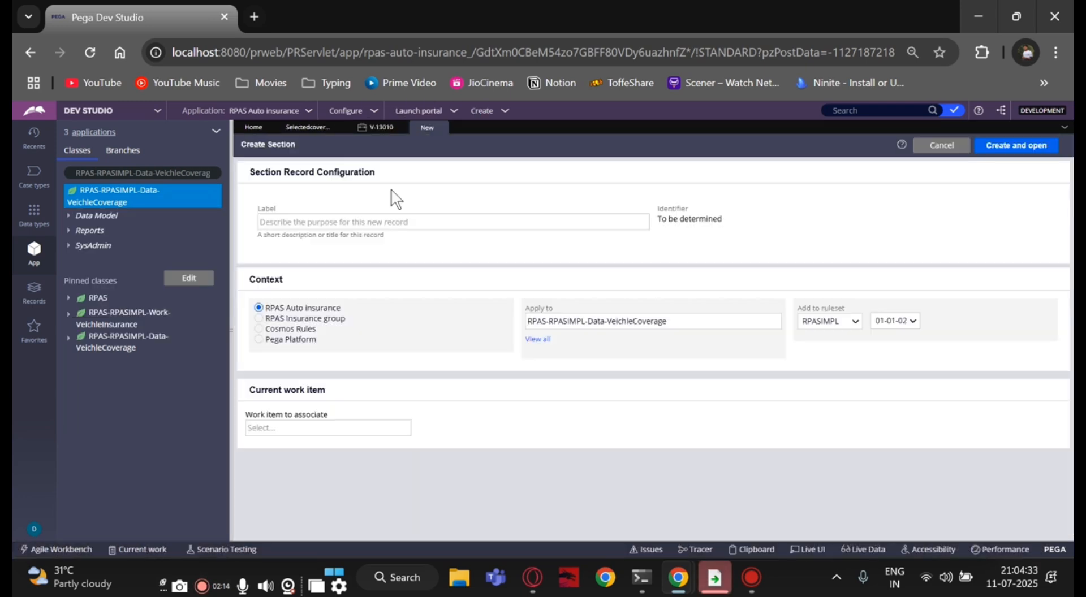
Label the new section "Selectedcoverages combinedSEC", create and open it, and convert it to a full section.
{"action": "left_click", "coordinate": [286, 228]}
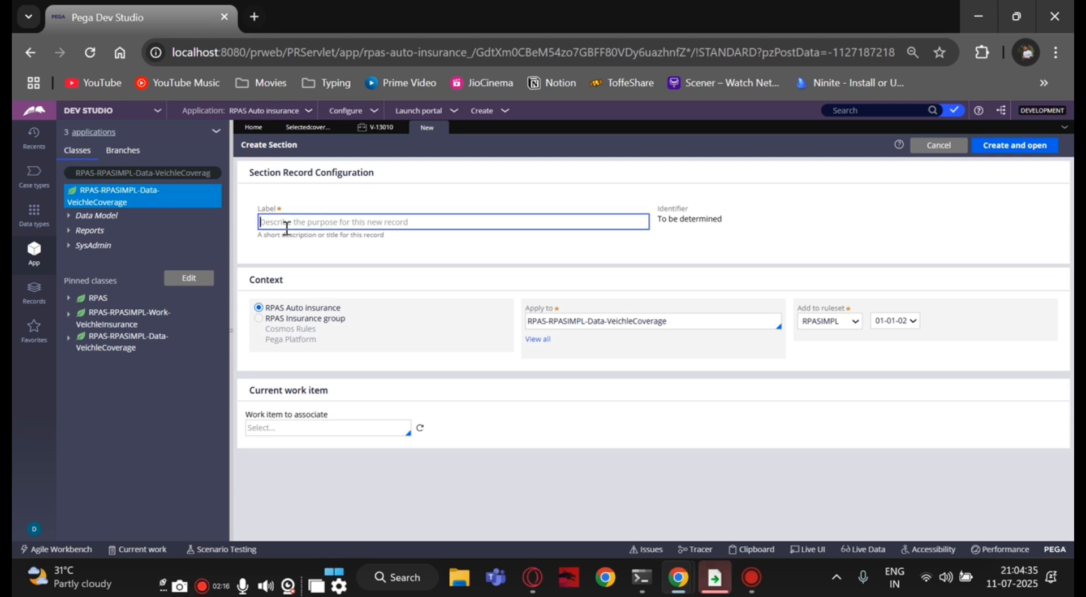
{"action": "type", "text": "Sele"}
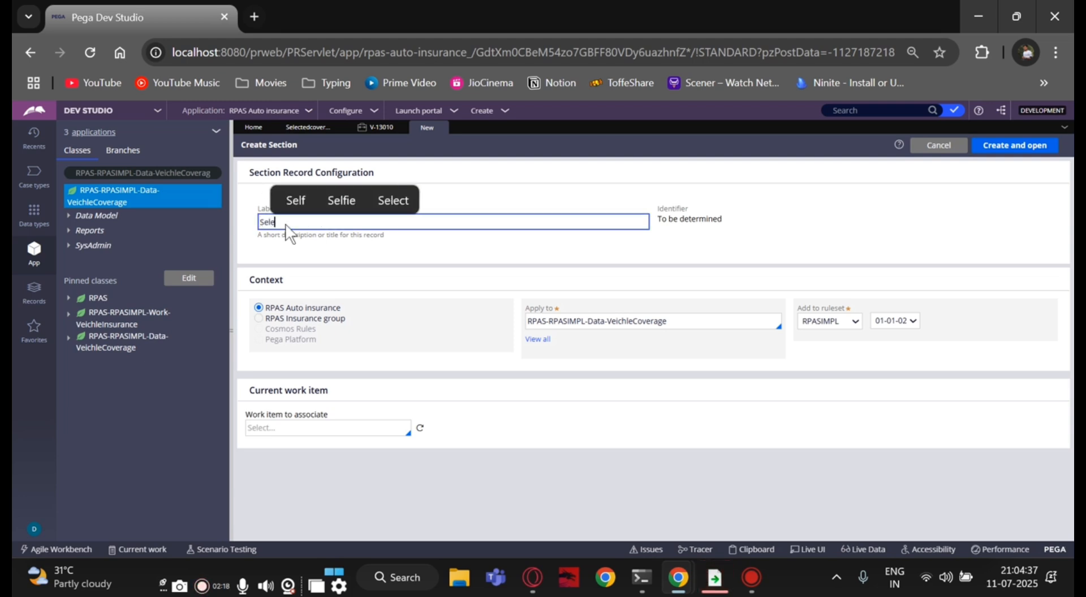
{"action": "type", "text": "ctedcove"}
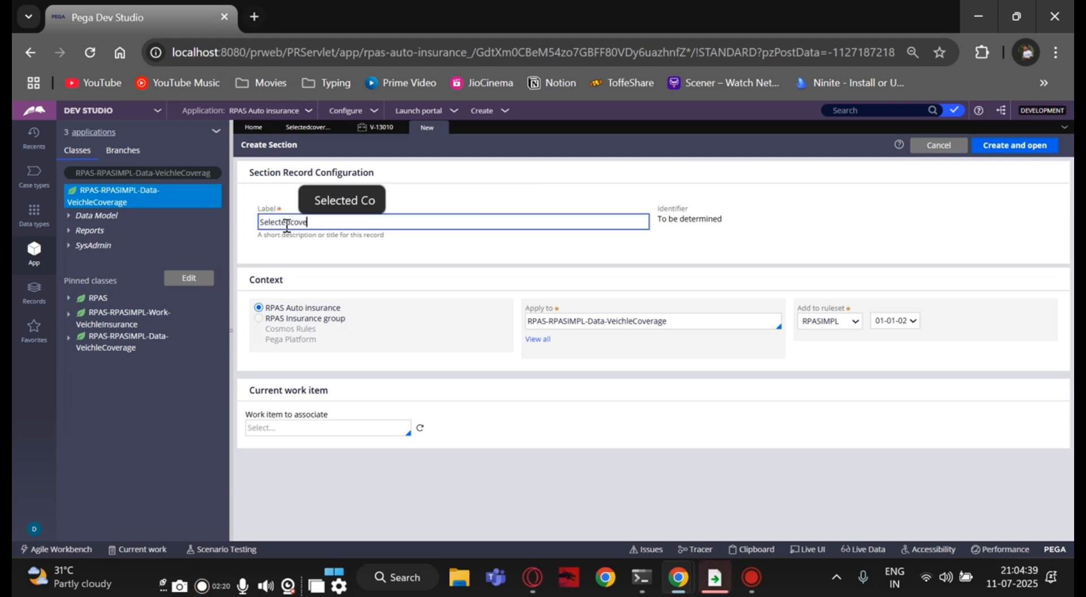
{"action": "type", "text": "rage"}
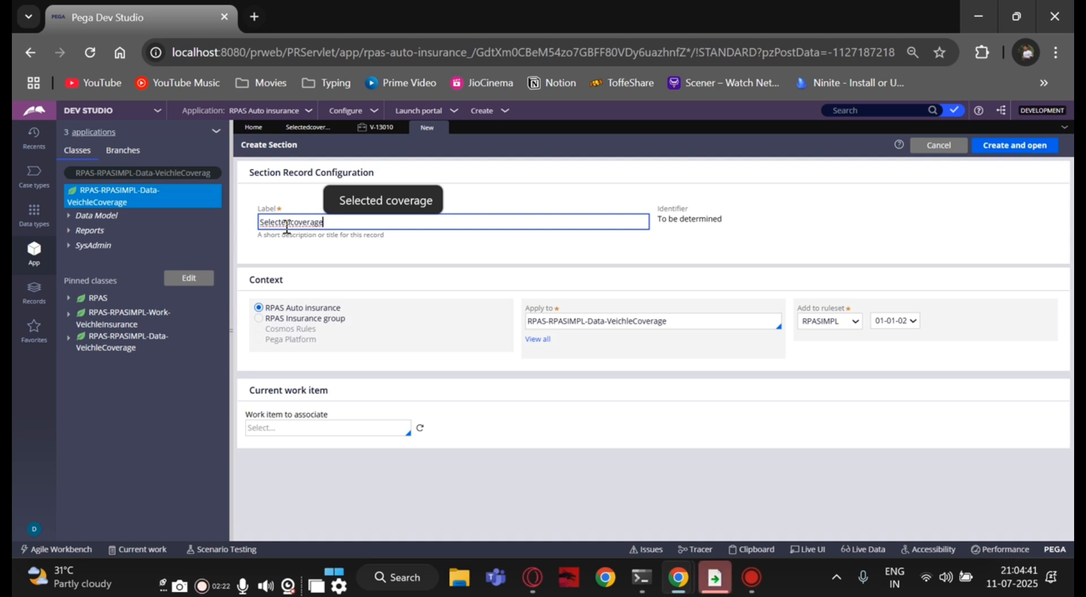
{"action": "type", "text": "s"}
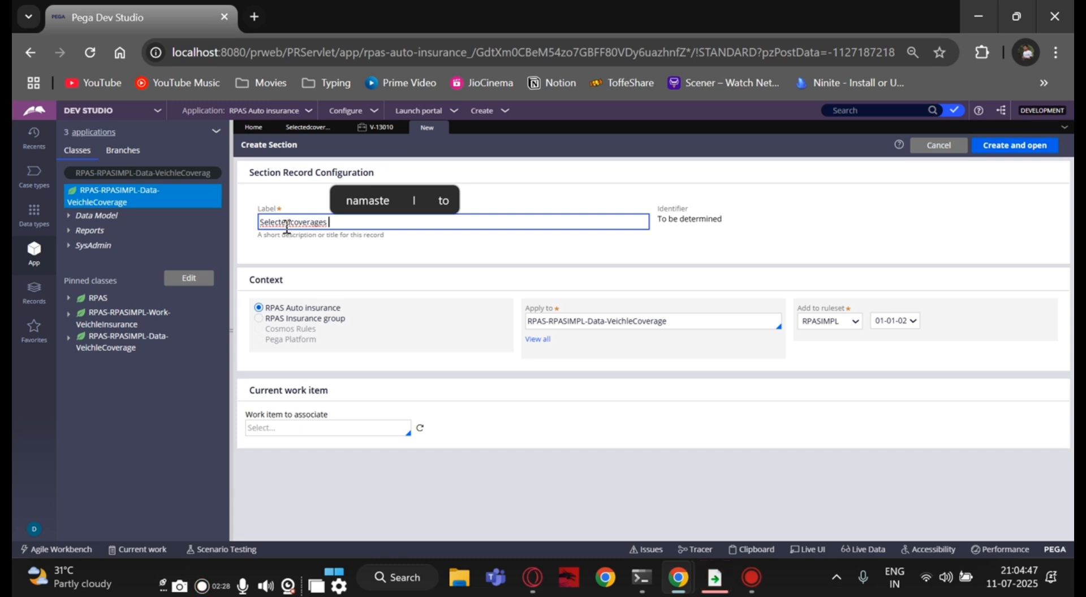
{"action": "type", "text": "comb"}
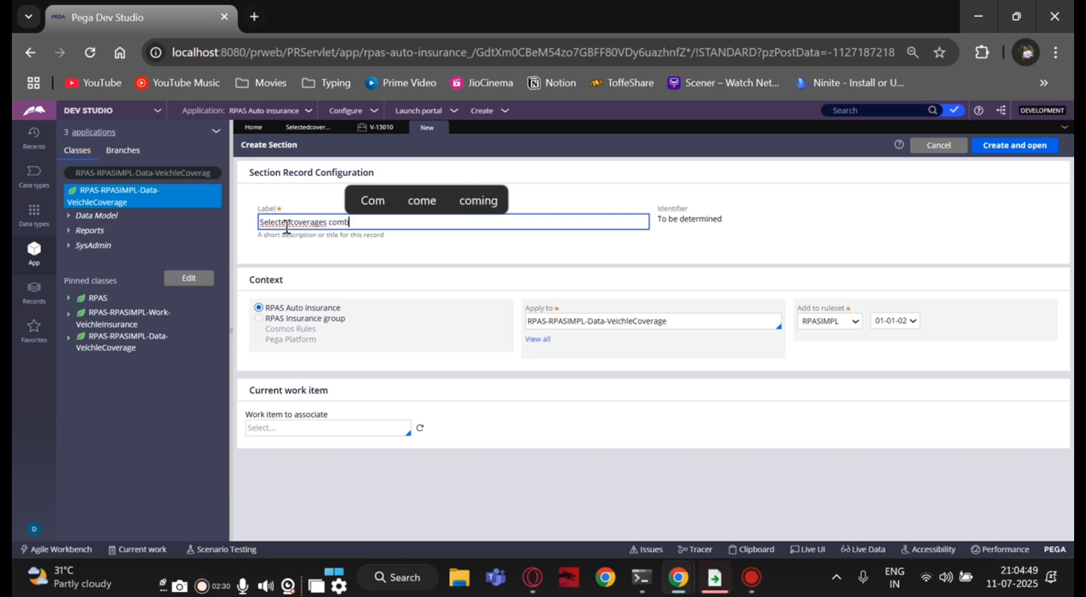
{"action": "type", "text": "inedSE"}
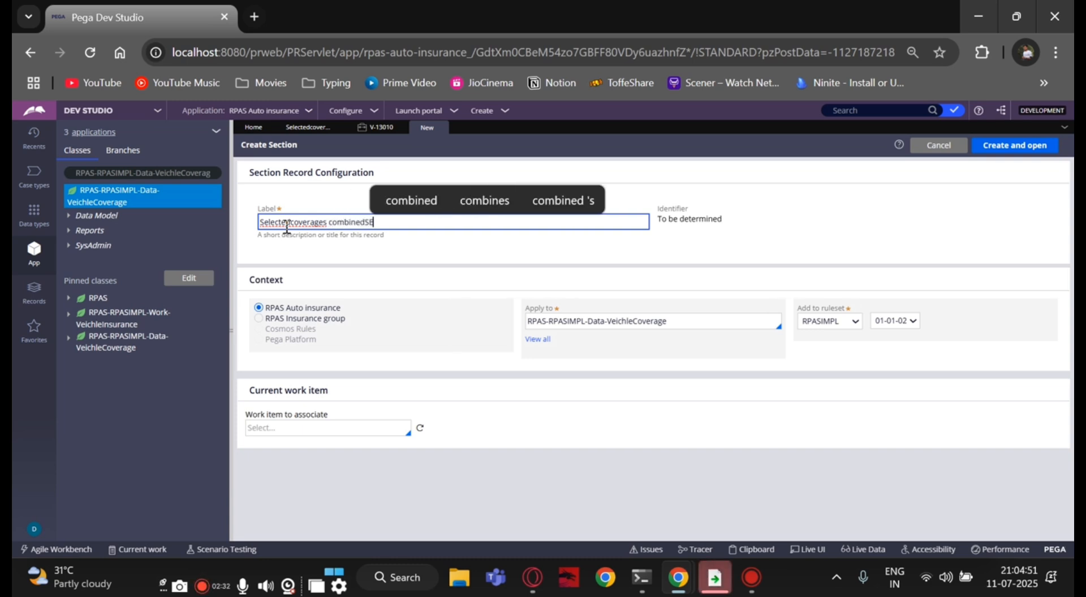
{"action": "type", "text": "C"}
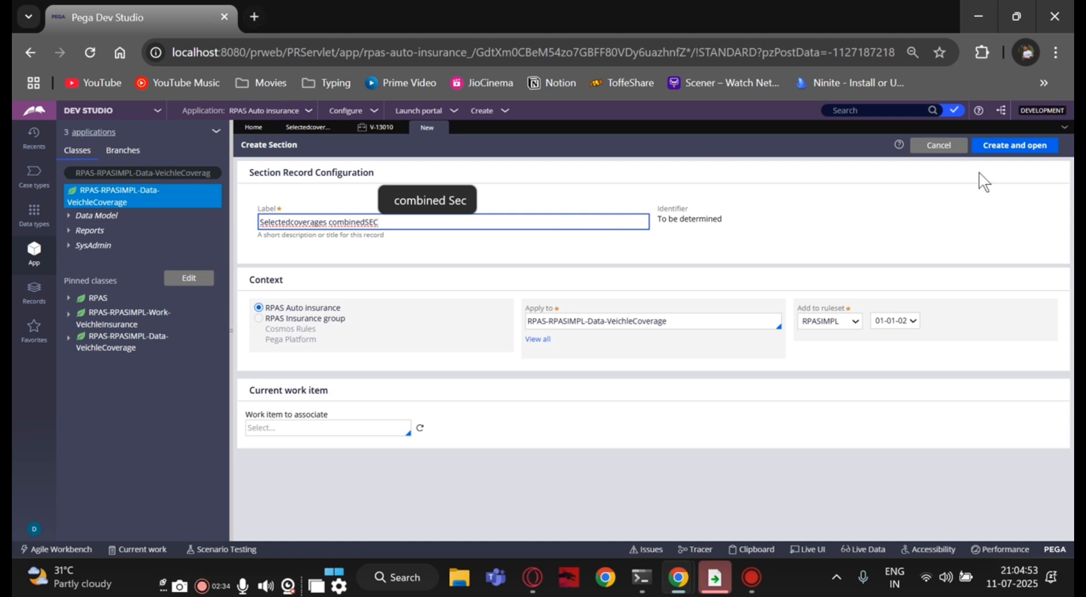
{"action": "left_click", "coordinate": [1013, 145]}
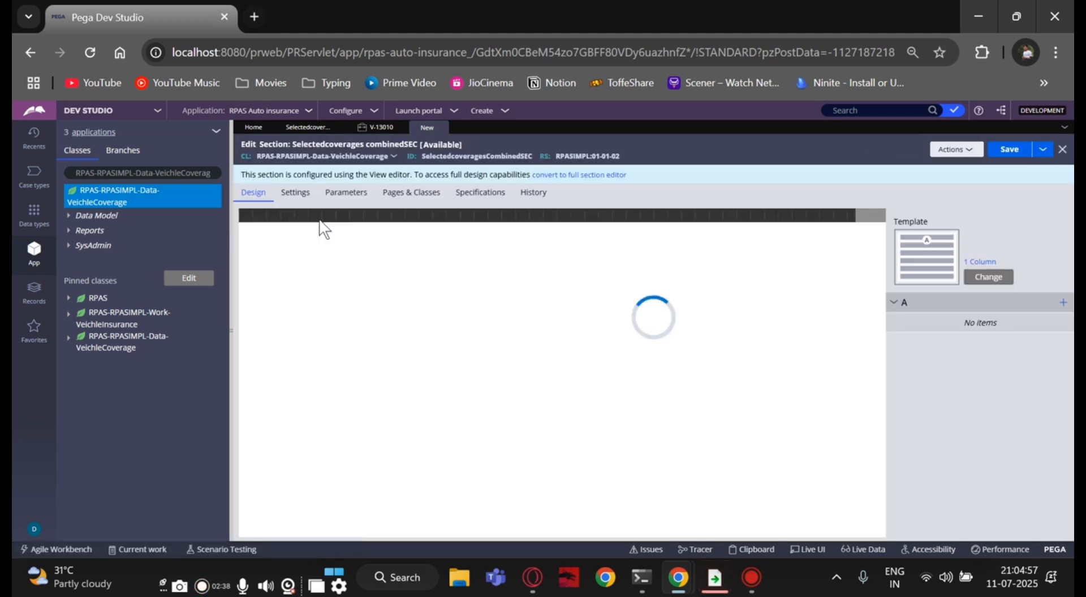
{"action": "left_click", "coordinate": [600, 185]}
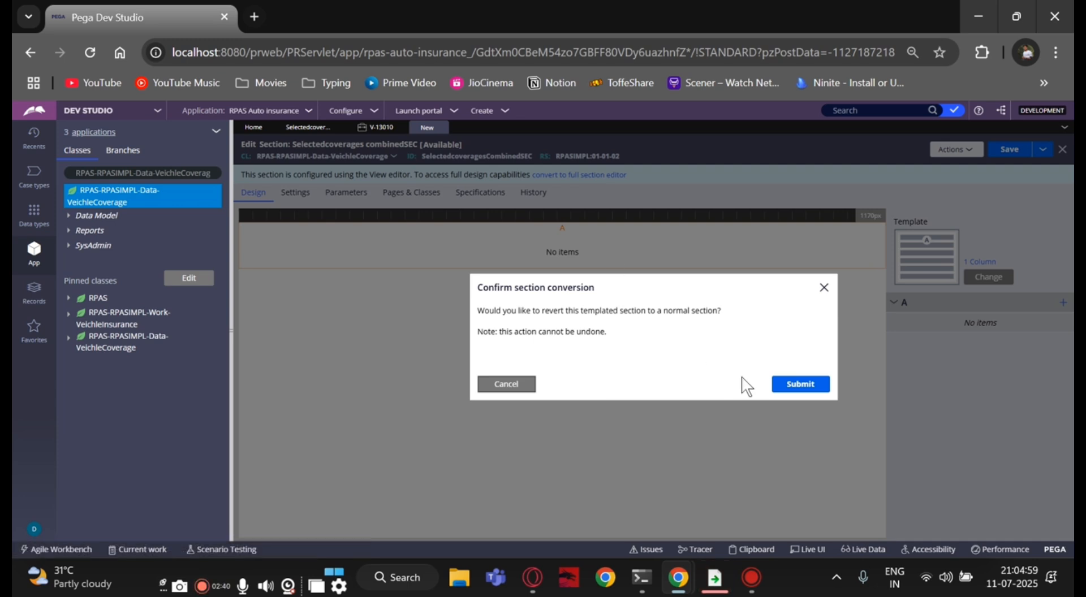
{"action": "left_click", "coordinate": [776, 378]}
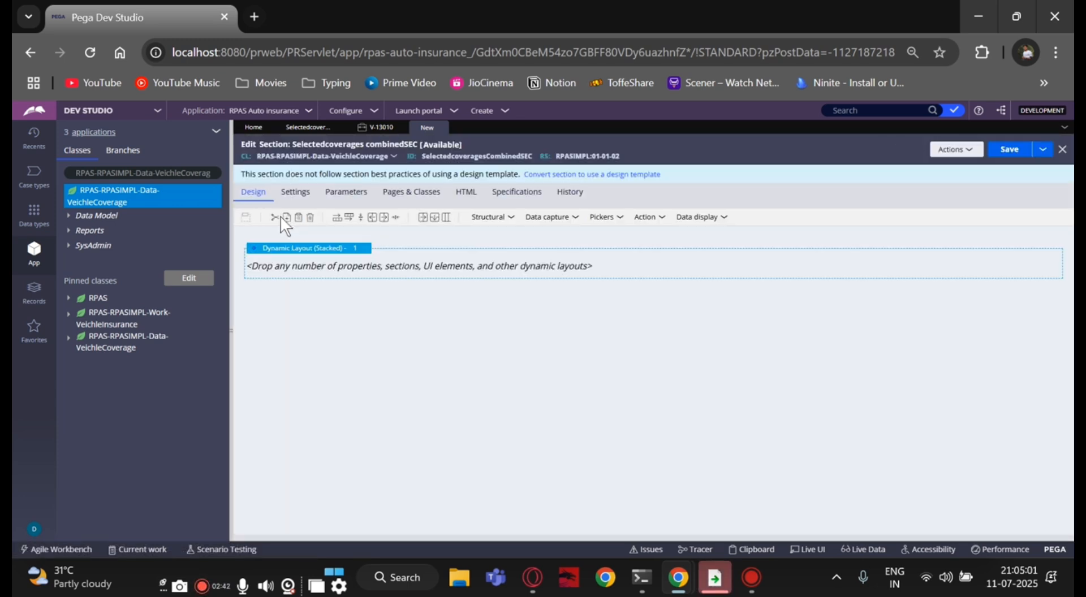
Add the CoverageCode, CoverageLongDescription and CoverageShortDescription properties to the section's stacked dynamic layout.
{"action": "left_click", "coordinate": [71, 219]}
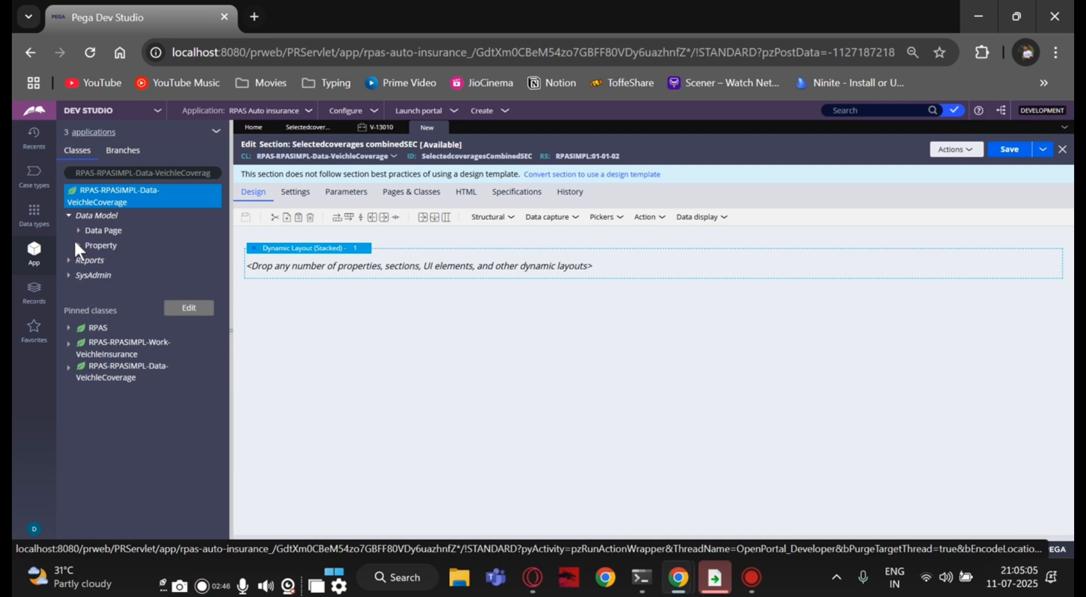
{"action": "left_click", "coordinate": [79, 247]}
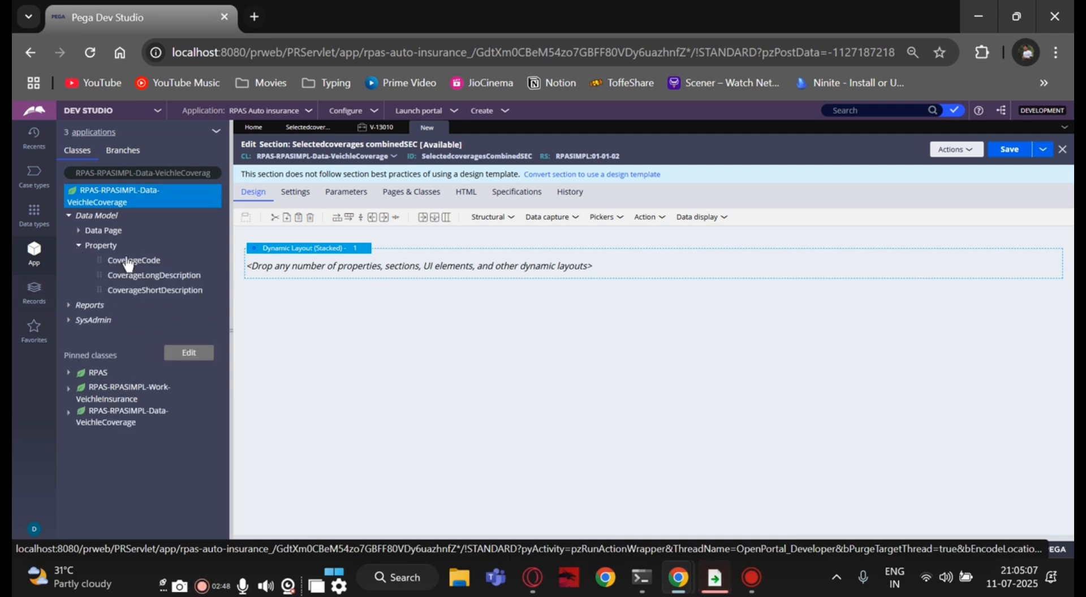
{"action": "left_click_drag", "start_coordinate": [95, 258], "coordinate": [282, 261]}
{"action": "left_click_drag", "start_coordinate": [96, 275], "coordinate": [299, 287]}
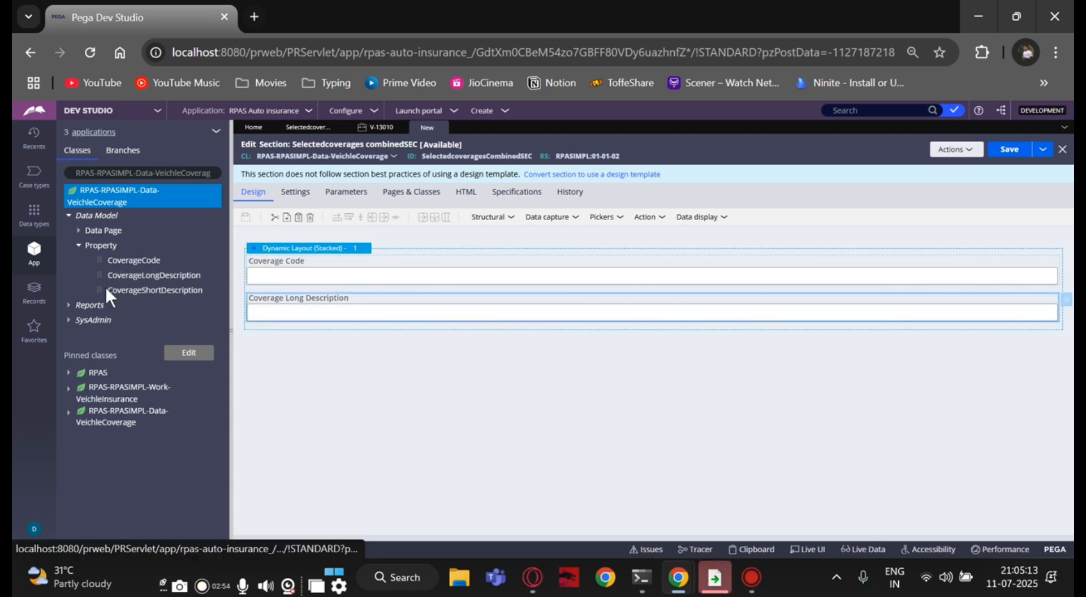
{"action": "left_click_drag", "start_coordinate": [96, 290], "coordinate": [287, 330]}
Reorder the fields so Coverage Short description sits above Coverage Long Description in the stacked layout.
{"action": "left_click", "coordinate": [319, 313]}
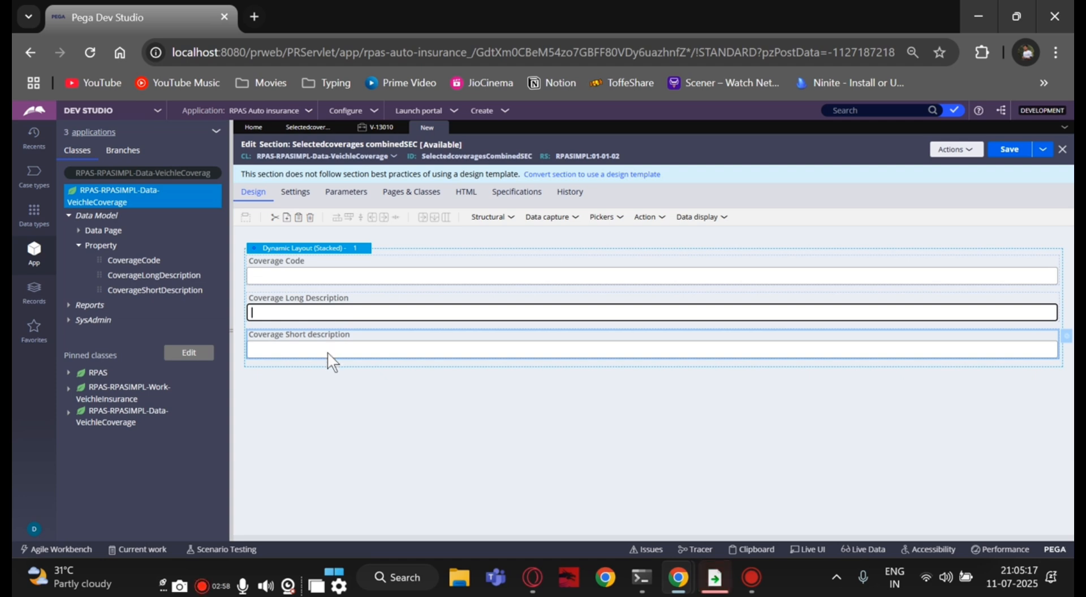
{"action": "left_click", "coordinate": [269, 295]}
{"action": "left_click_drag", "start_coordinate": [276, 299], "coordinate": [281, 343]}
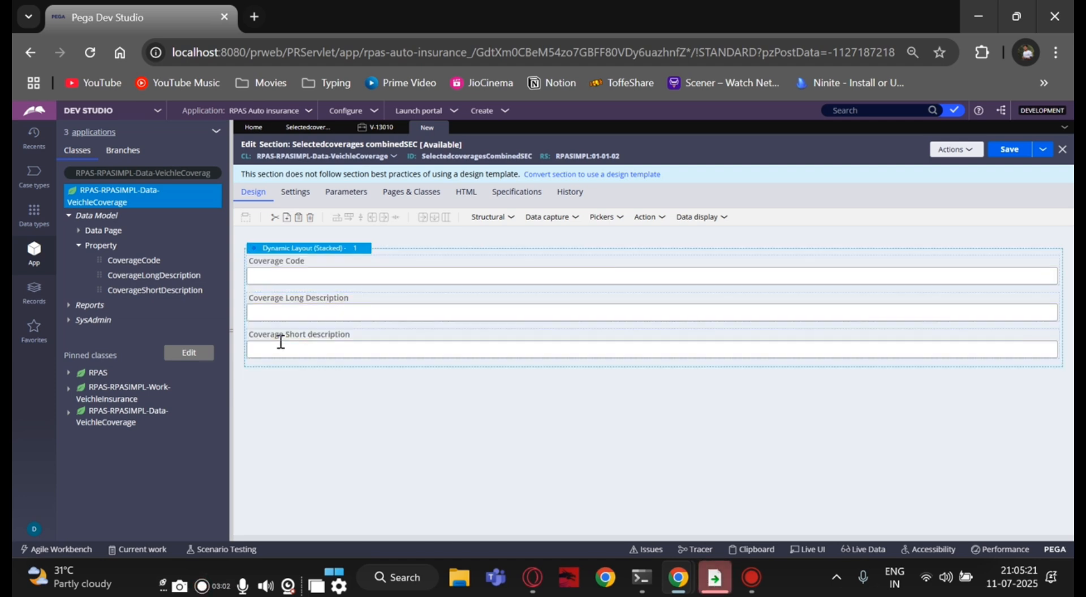
{"action": "left_click", "coordinate": [288, 313]}
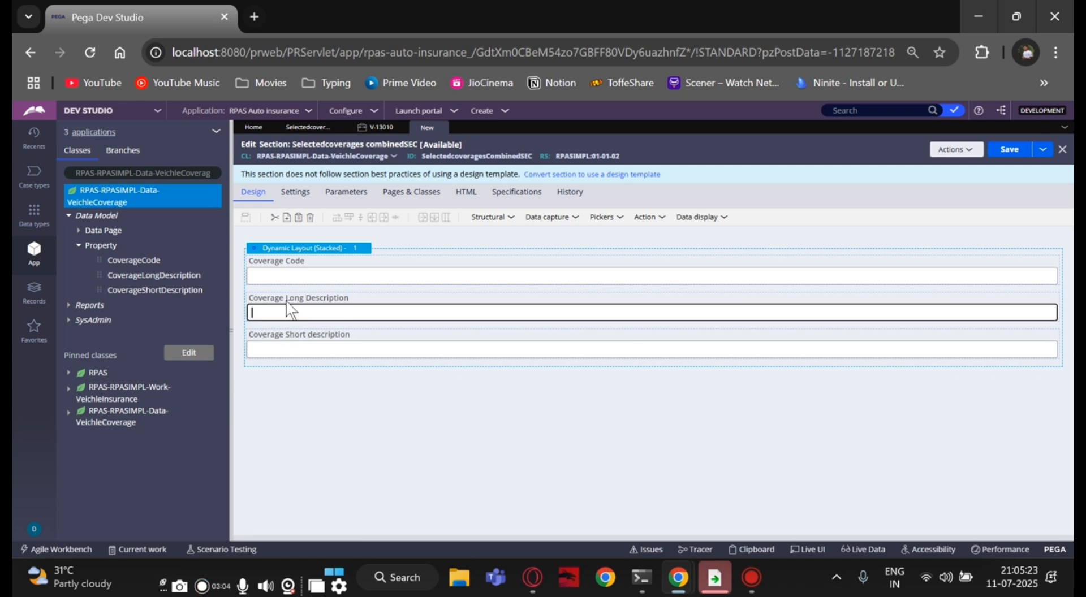
{"action": "left_click", "coordinate": [524, 349]}
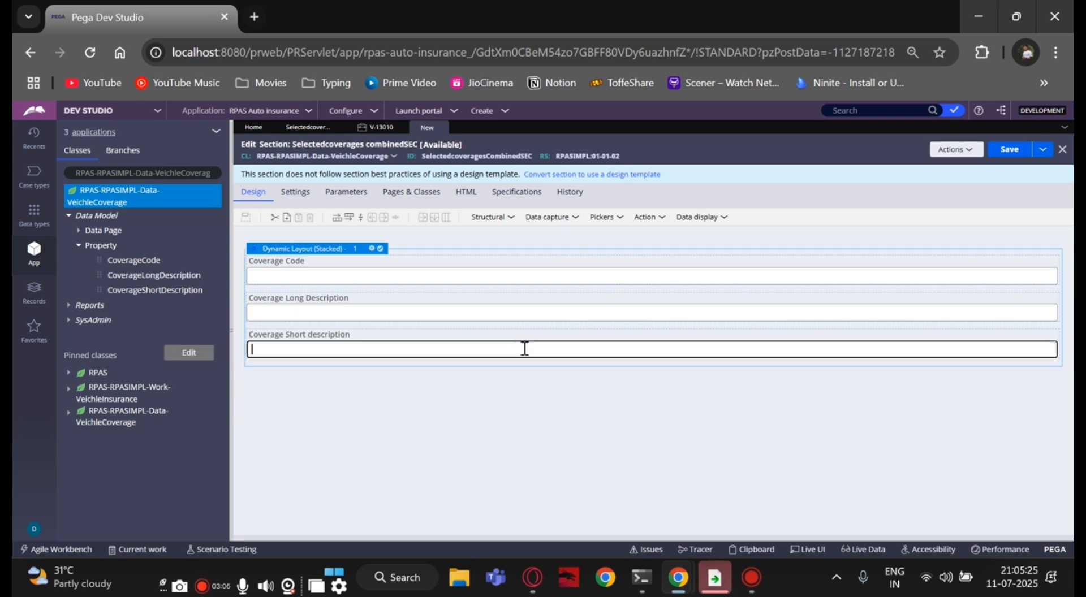
{"action": "left_click_drag", "start_coordinate": [459, 318], "coordinate": [460, 302]}
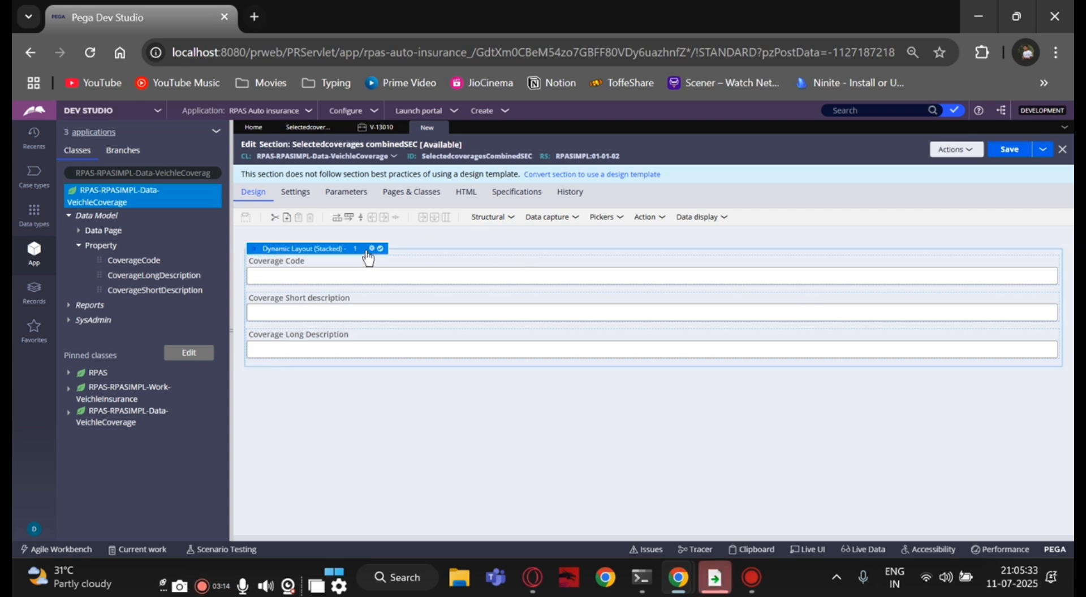
Set the container format of the section's stacked dynamic layout to Other and apply the layout properties.
{"action": "left_click", "coordinate": [371, 249]}
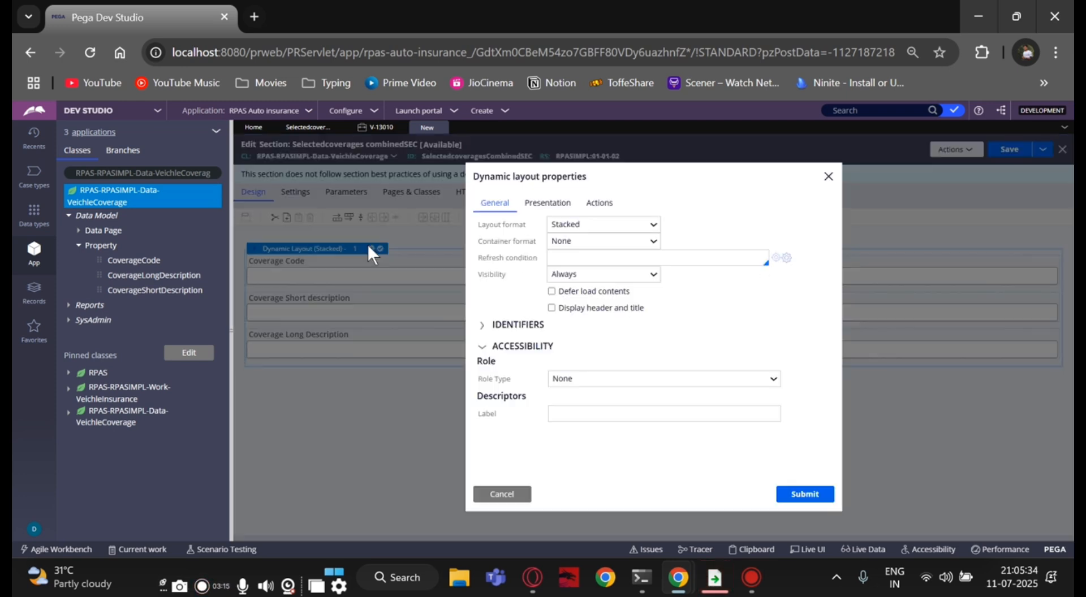
{"action": "left_click", "coordinate": [542, 210]}
{"action": "left_click", "coordinate": [495, 210]}
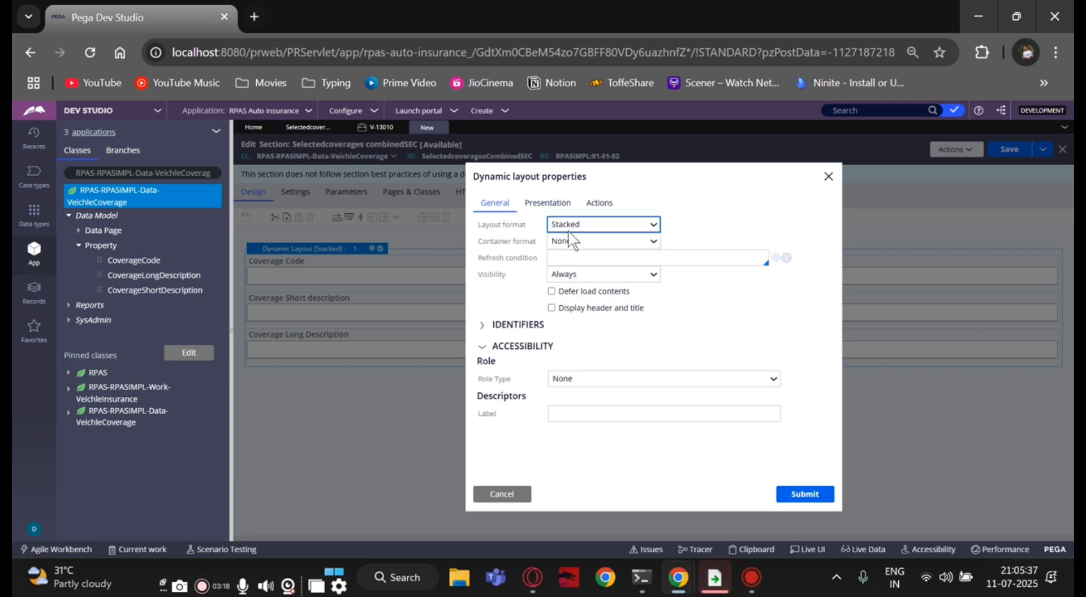
{"action": "left_click", "coordinate": [586, 246]}
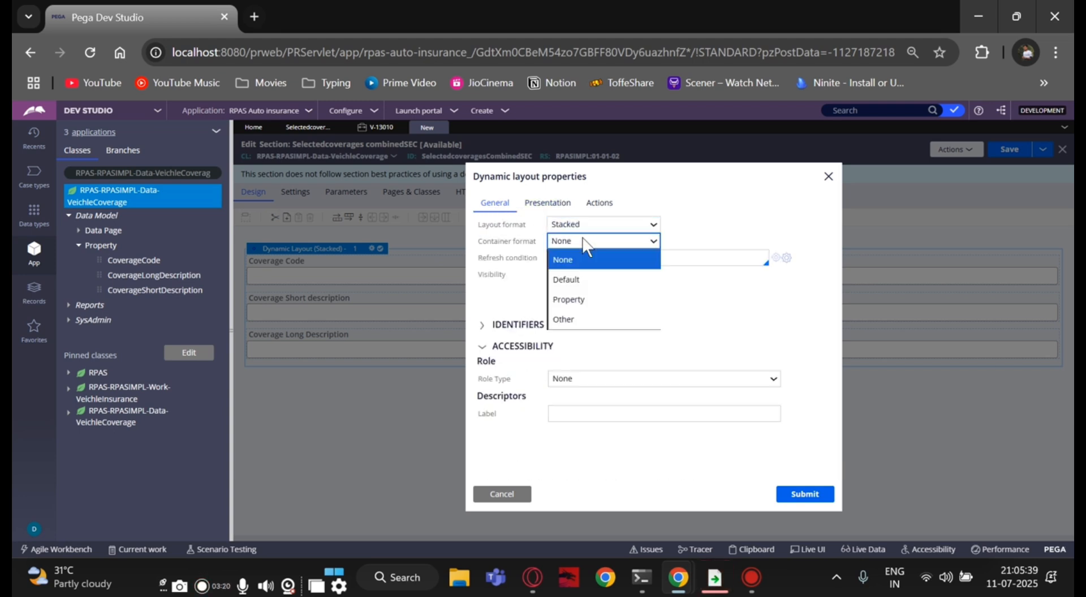
{"action": "left_click", "coordinate": [575, 313]}
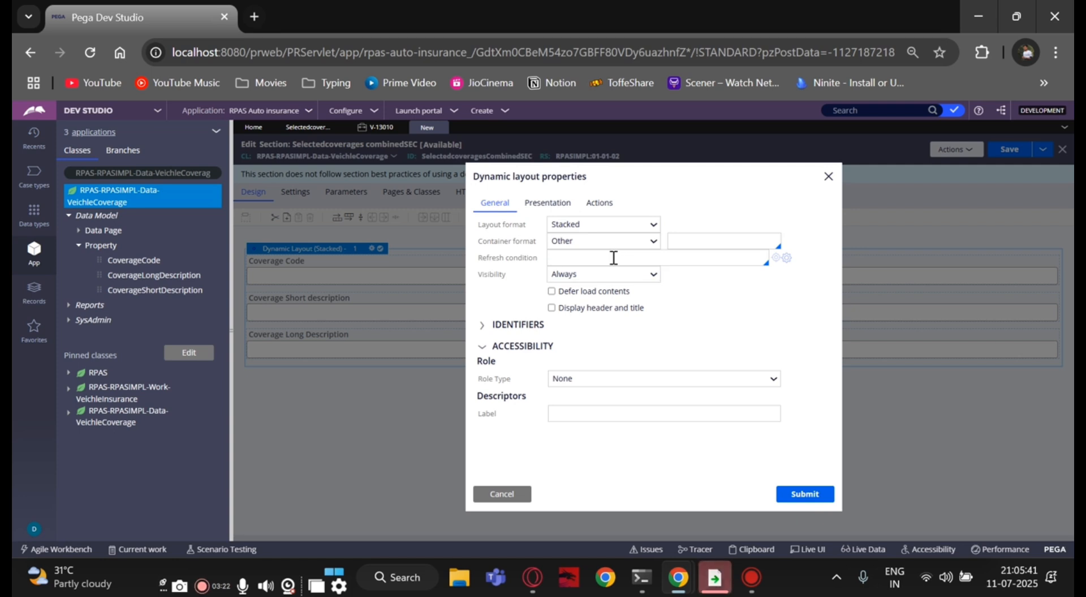
{"action": "left_click", "coordinate": [702, 237]}
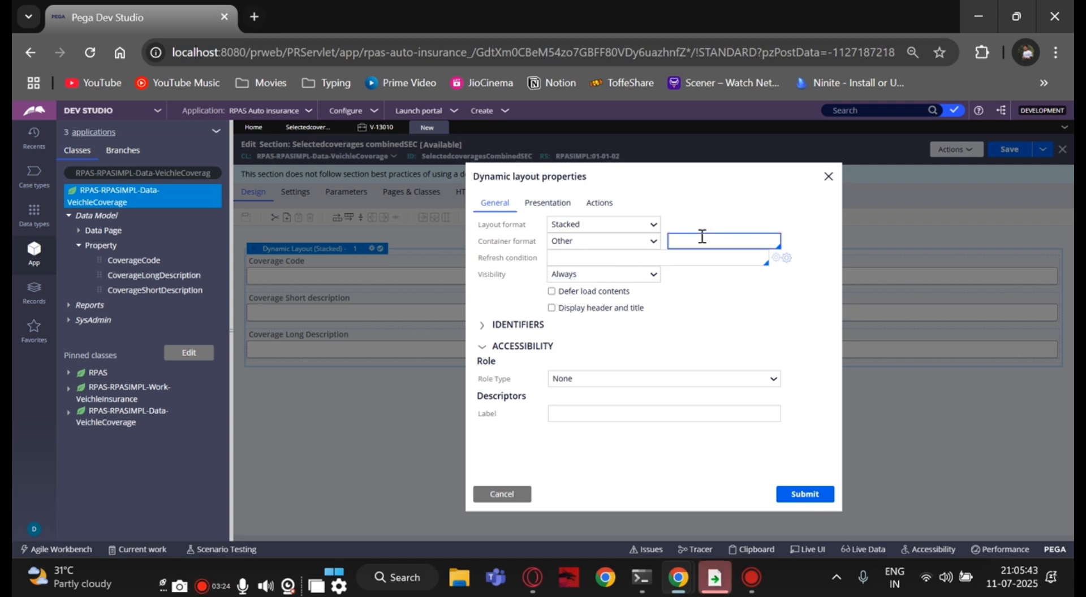
{"action": "left_click", "coordinate": [691, 266]}
{"action": "left_click", "coordinate": [803, 497]}
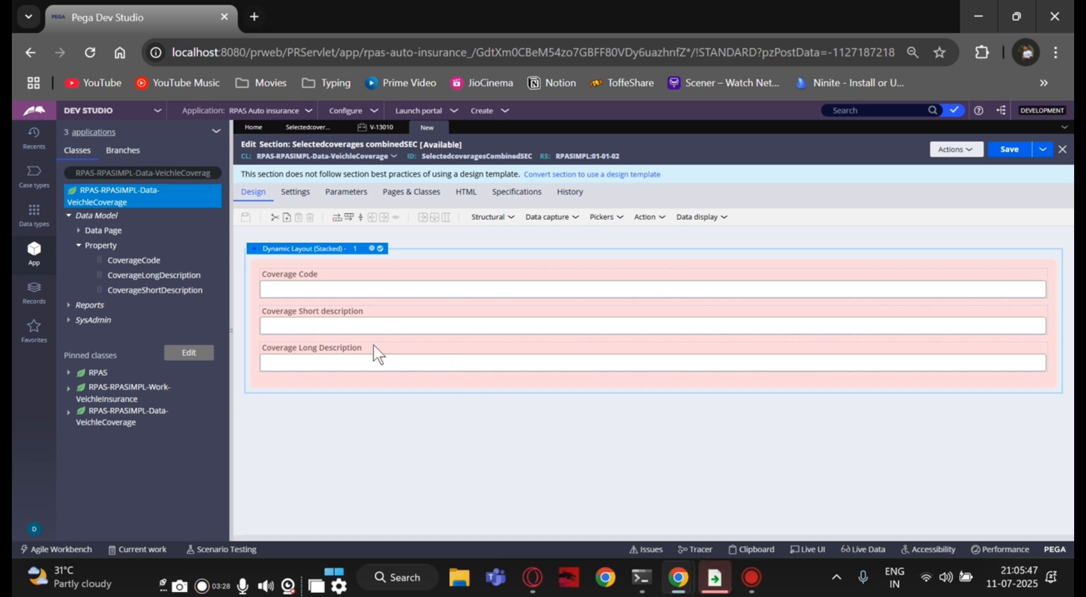
Set the Coverage Code field's edit options to Read-only (always).
{"action": "left_click", "coordinate": [370, 284]}
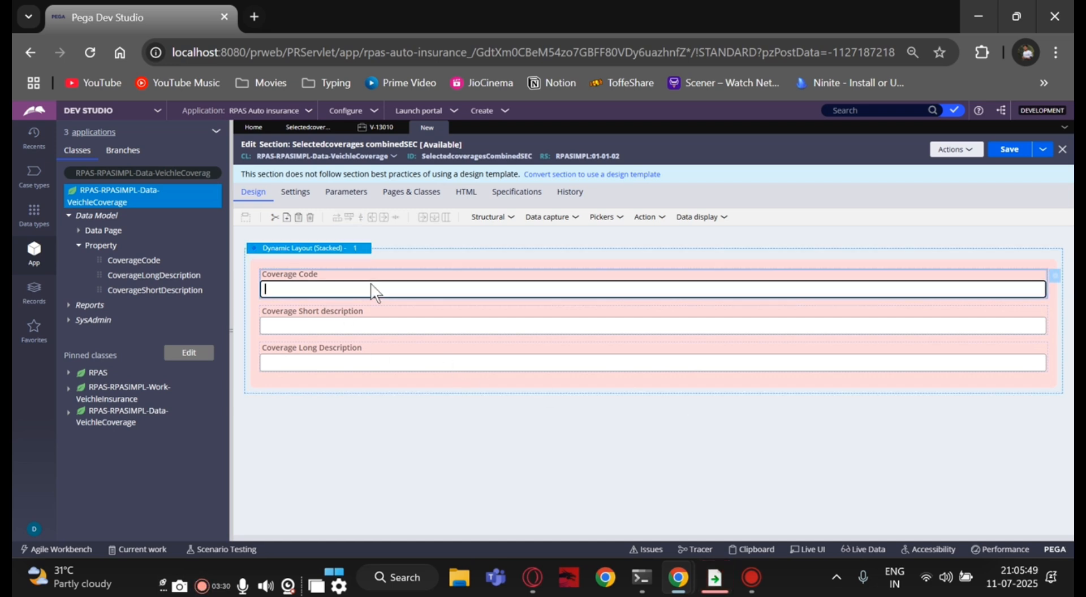
{"action": "left_click", "coordinate": [1055, 279]}
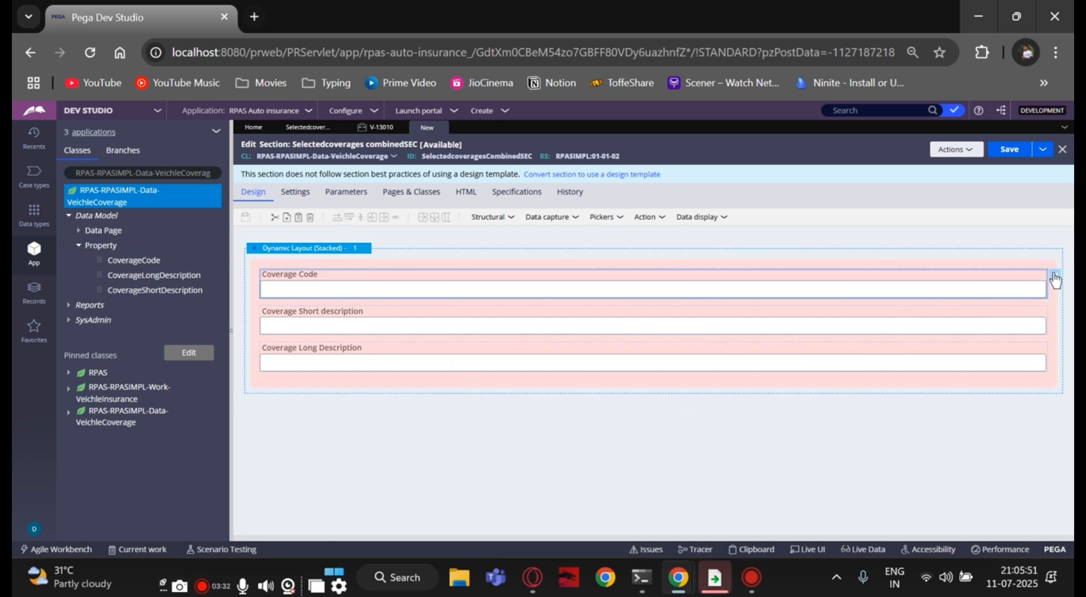
{"action": "double_click", "coordinate": [853, 294]}
{"action": "left_click", "coordinate": [548, 214]}
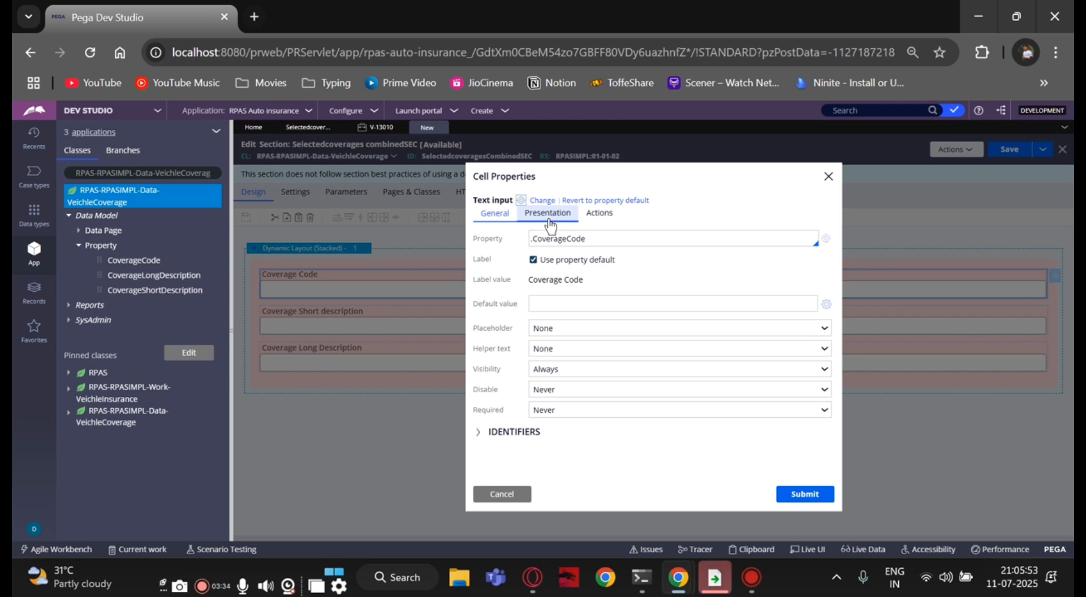
{"action": "left_click", "coordinate": [560, 237]}
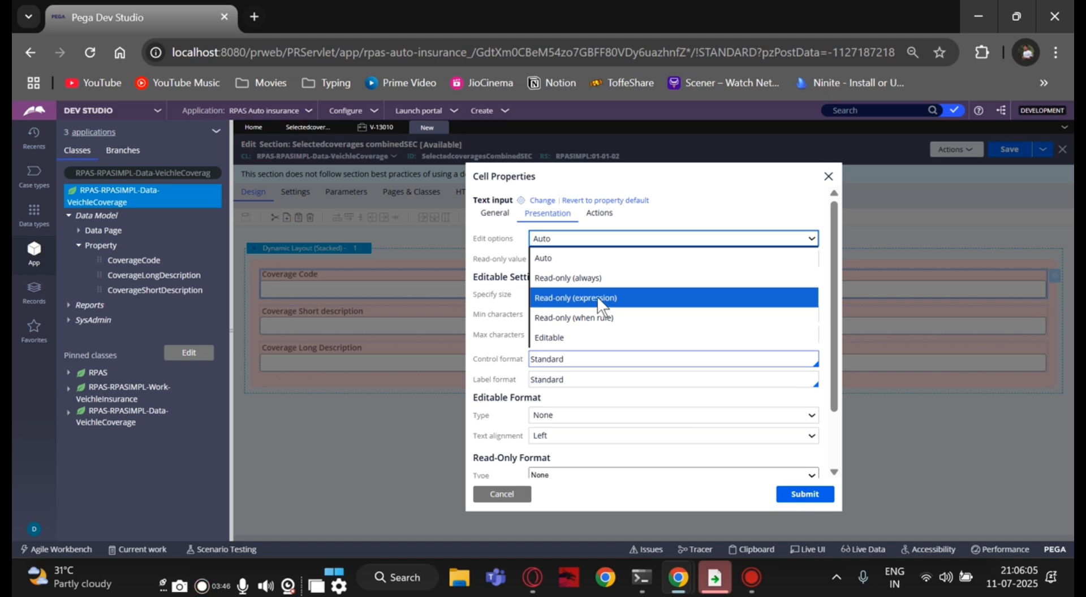
{"action": "left_click", "coordinate": [589, 278]}
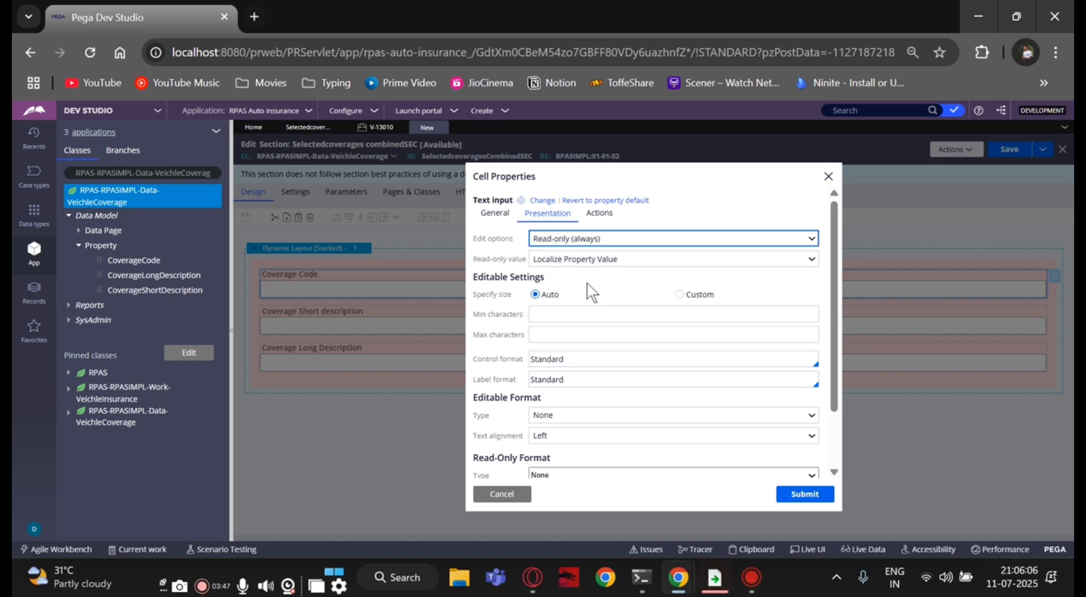
{"action": "left_click", "coordinate": [806, 497]}
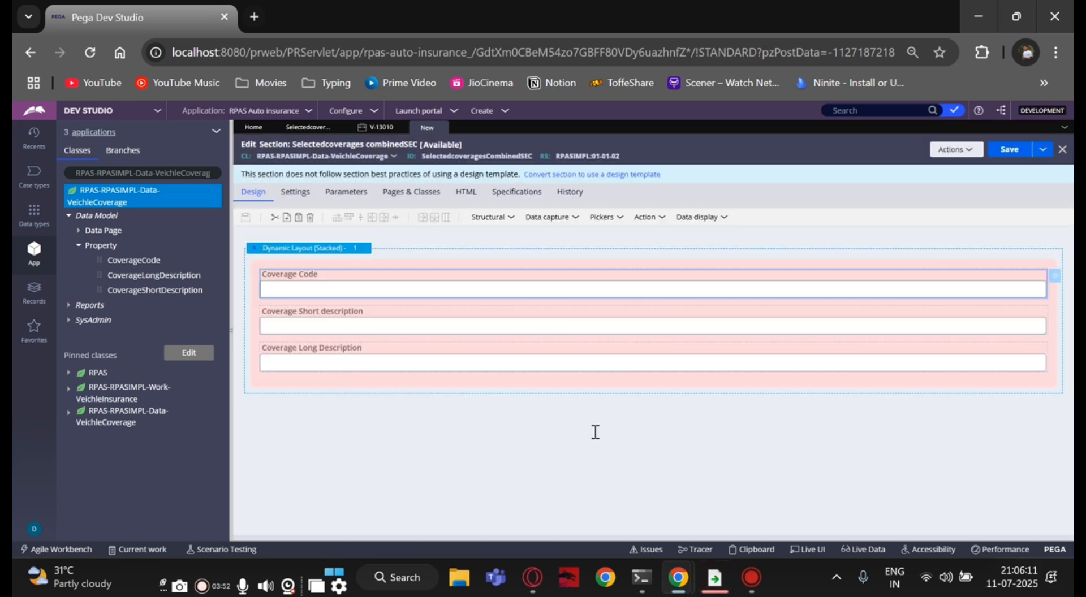
Set the Coverage Short description field's edit options to Read-only (always).
{"action": "left_click", "coordinate": [436, 323]}
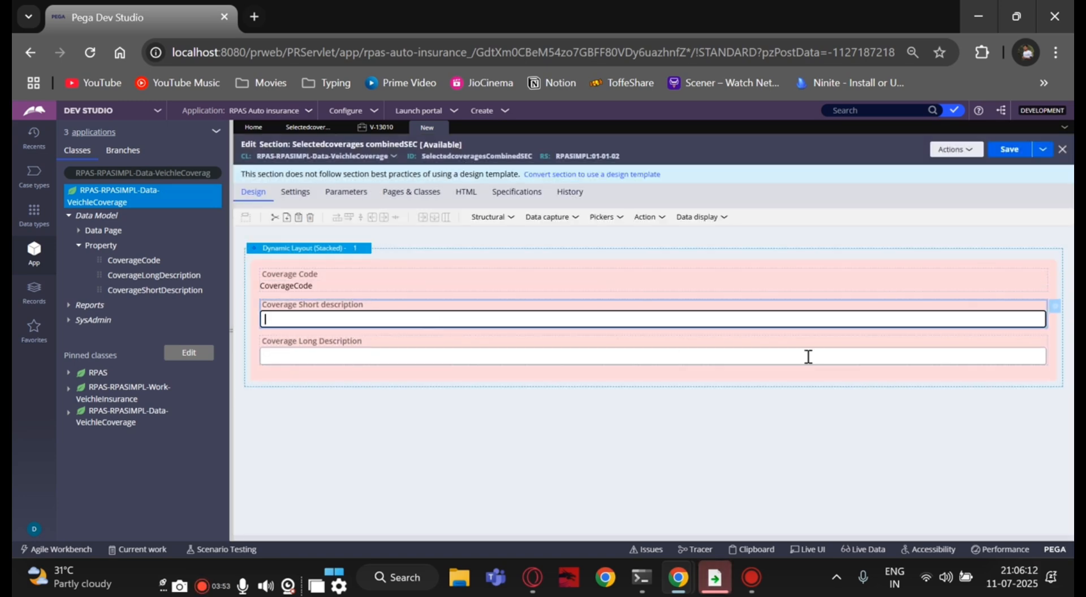
{"action": "left_click", "coordinate": [1054, 307]}
{"action": "left_click", "coordinate": [548, 213]}
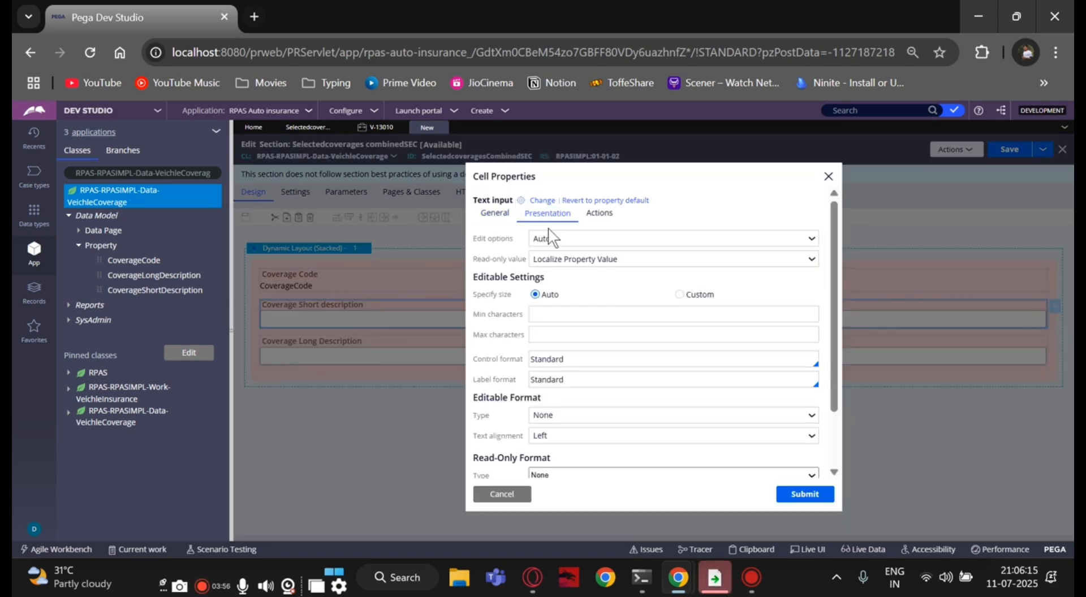
{"action": "left_click", "coordinate": [554, 240]}
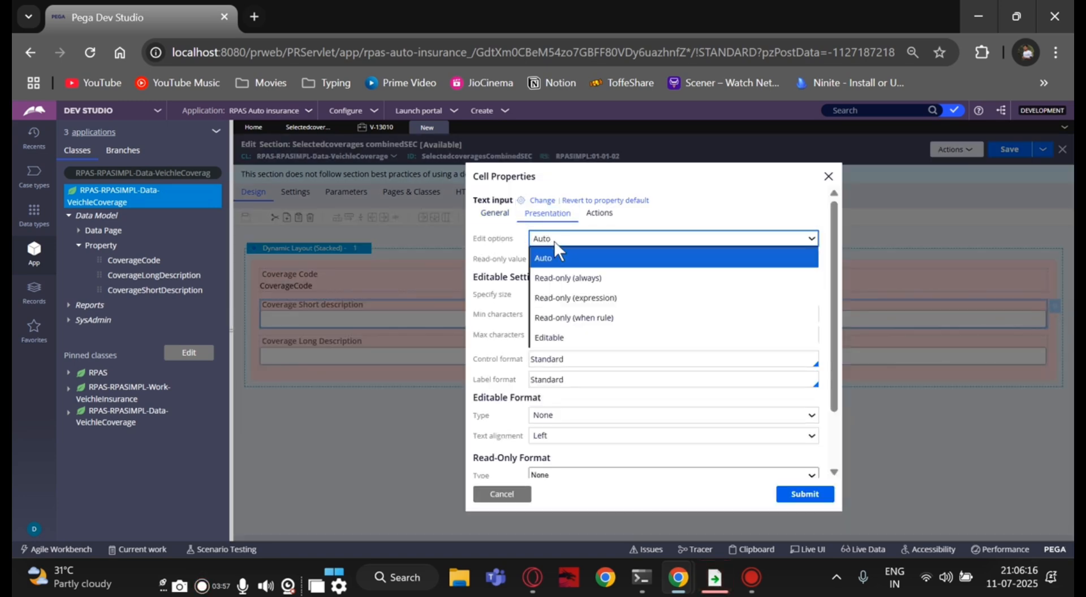
{"action": "left_click", "coordinate": [566, 279]}
{"action": "left_click", "coordinate": [804, 494]}
Set the Coverage Long Description field's edit options to Read-only (always) and save the Selectedcoverages combinedSEC section.
{"action": "left_click", "coordinate": [436, 351]}
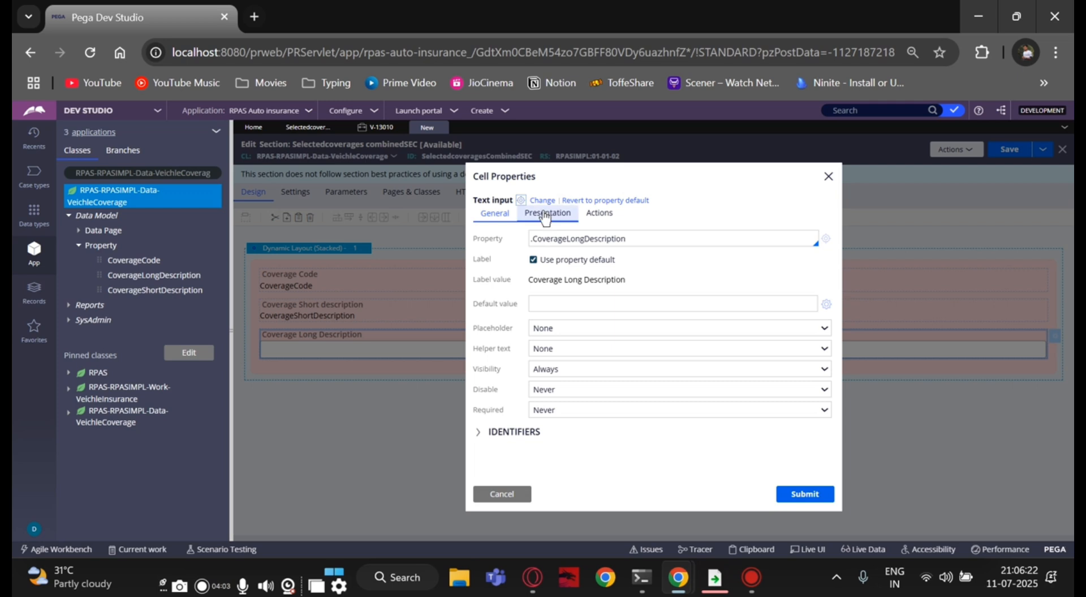
{"action": "left_click", "coordinate": [547, 213]}
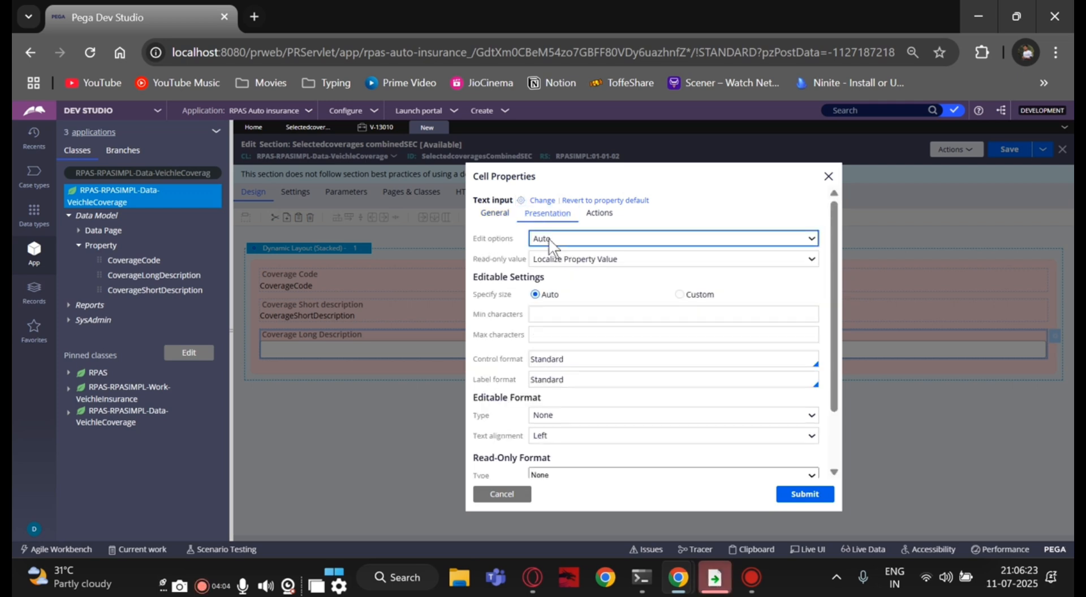
{"action": "left_click", "coordinate": [552, 239]}
{"action": "left_click", "coordinate": [563, 276]}
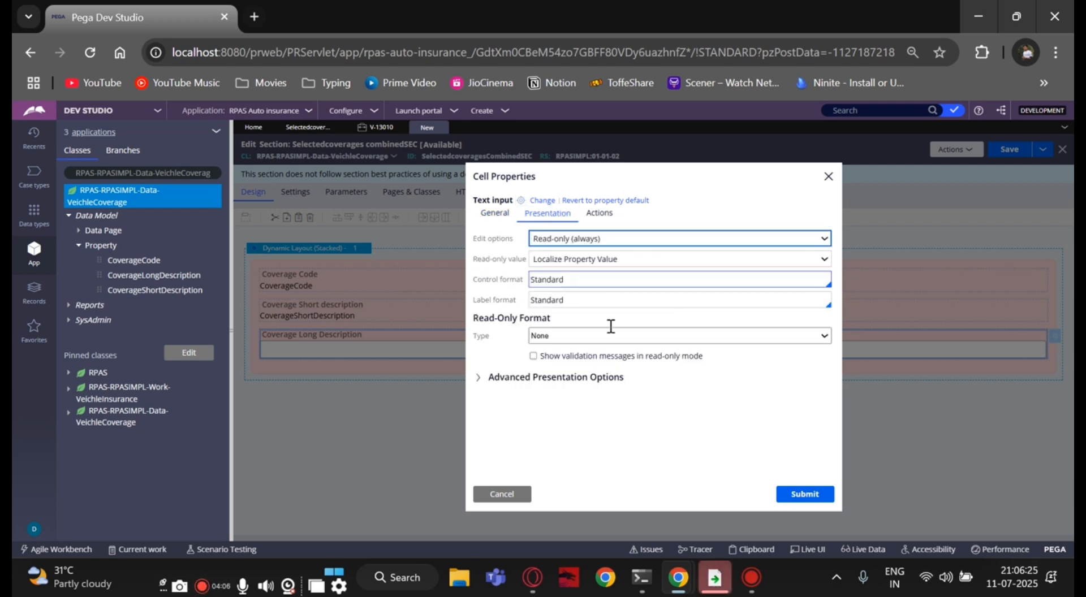
{"action": "left_click", "coordinate": [799, 505]}
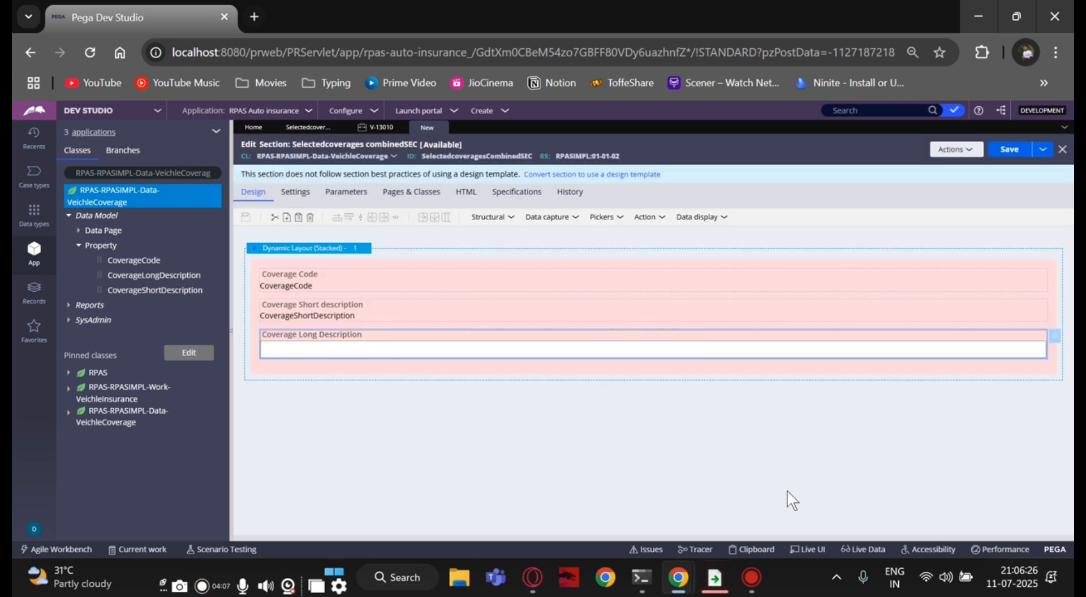
{"action": "left_click", "coordinate": [991, 150]}
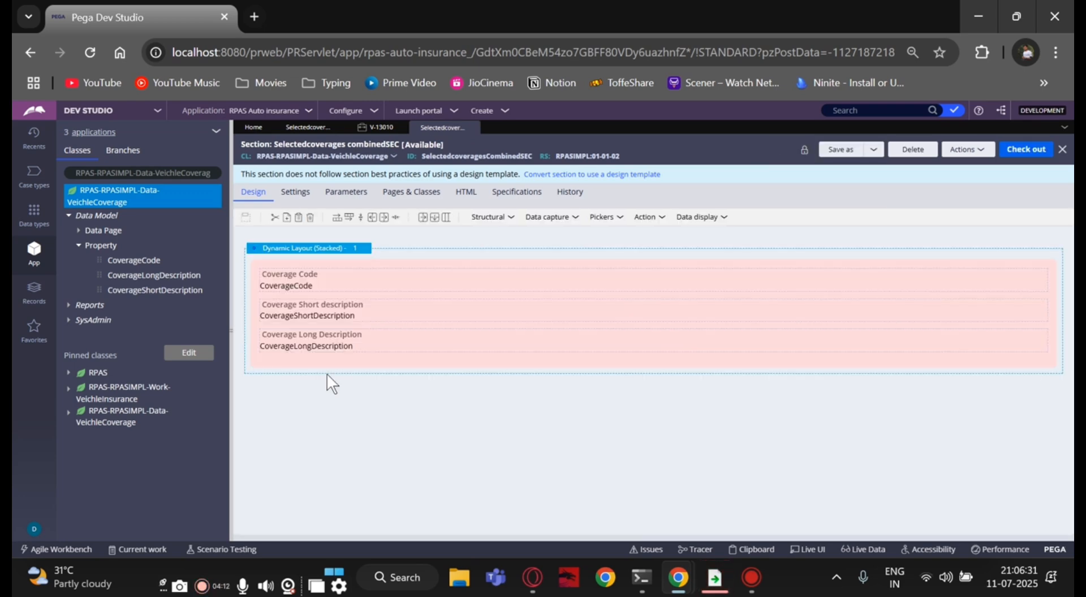
Refresh the VeichleCoverage class and place its SelectedcoveragesCombinedSEC section in the repeating dynamic layout of SelectedcoveragesSec.
{"action": "left_click", "coordinate": [306, 129]}
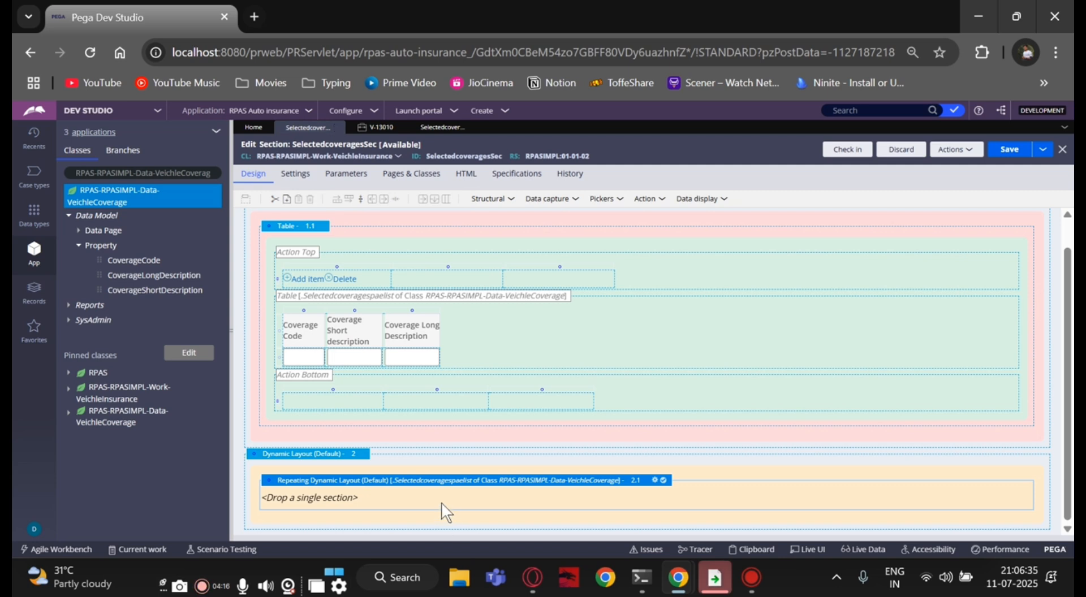
{"action": "left_click", "coordinate": [79, 245]}
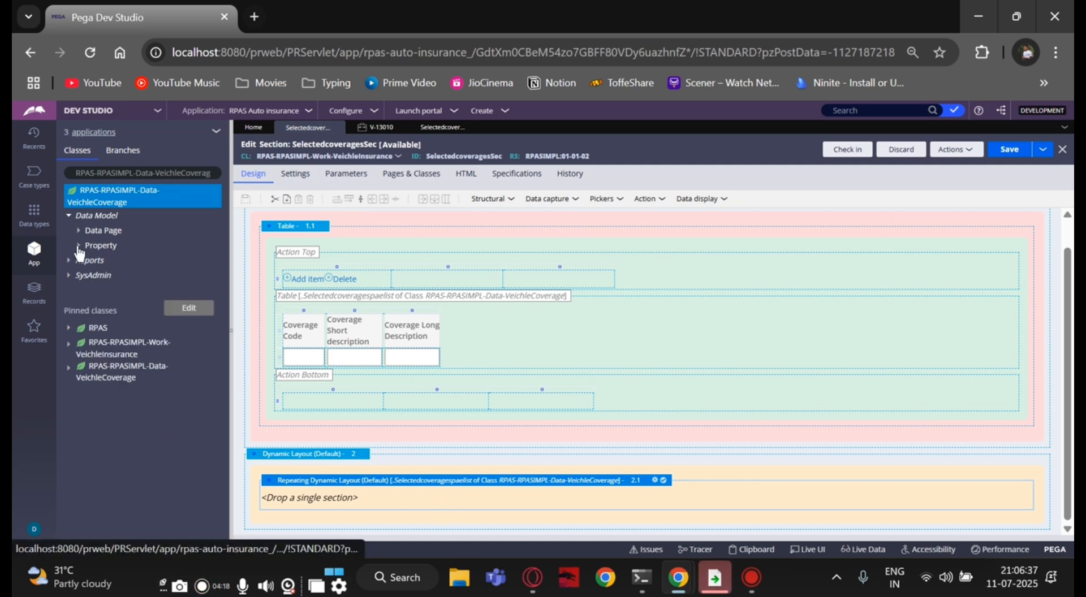
{"action": "right_click", "coordinate": [133, 198]}
{"action": "left_click", "coordinate": [89, 334]}
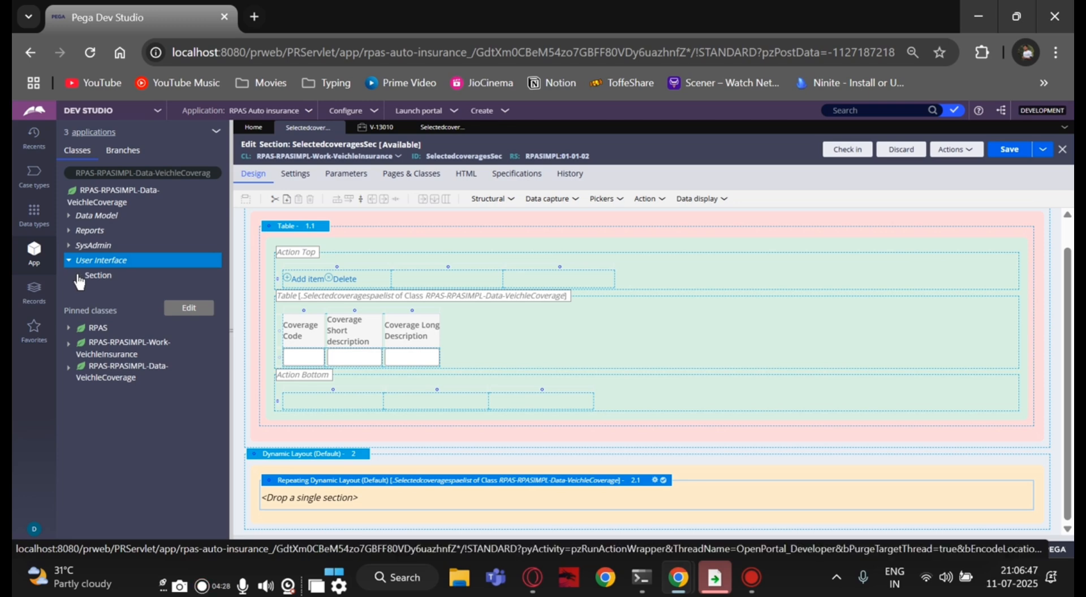
{"action": "left_click_drag", "start_coordinate": [98, 293], "coordinate": [355, 497]}
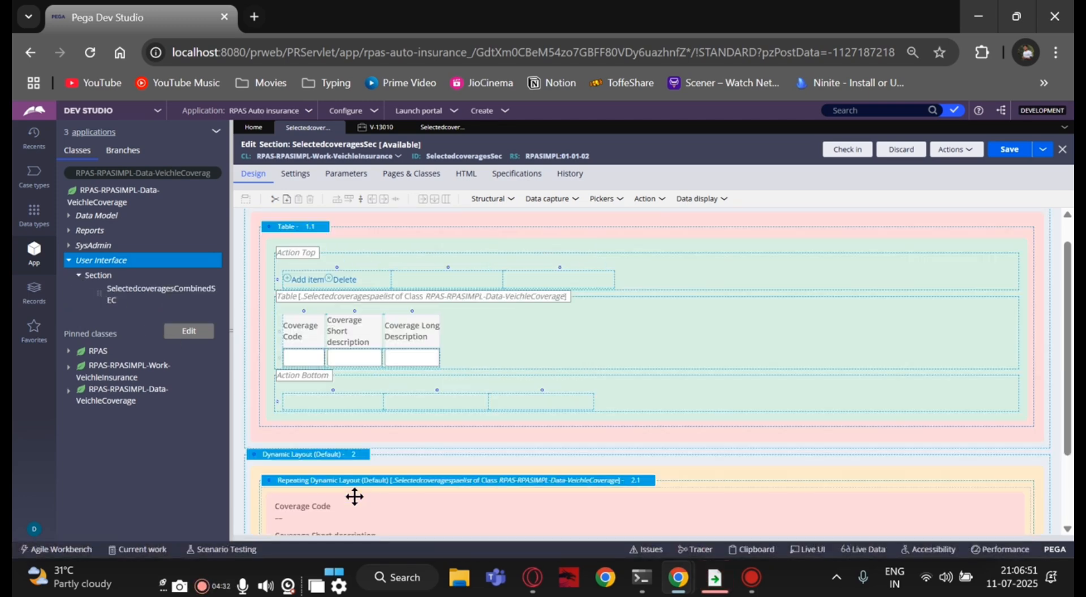
Check the layouts of the SelectedcoveragesSec section and save it.
{"action": "scroll", "coordinate": [355, 497], "scroll_direction": "down", "scroll_amount": 2}
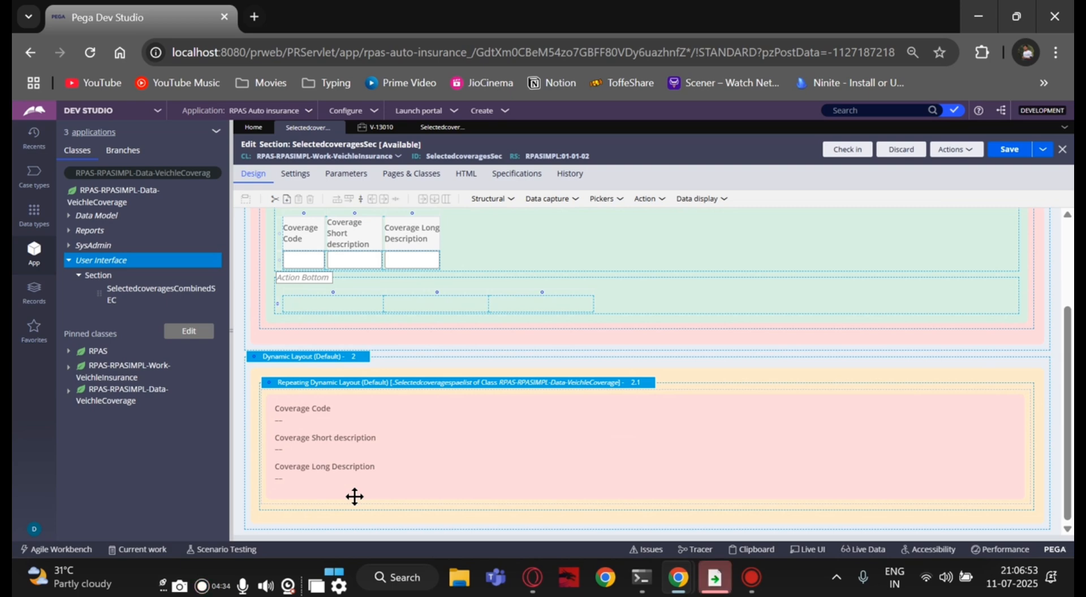
{"action": "scroll", "coordinate": [348, 484], "scroll_direction": "up", "scroll_amount": 3}
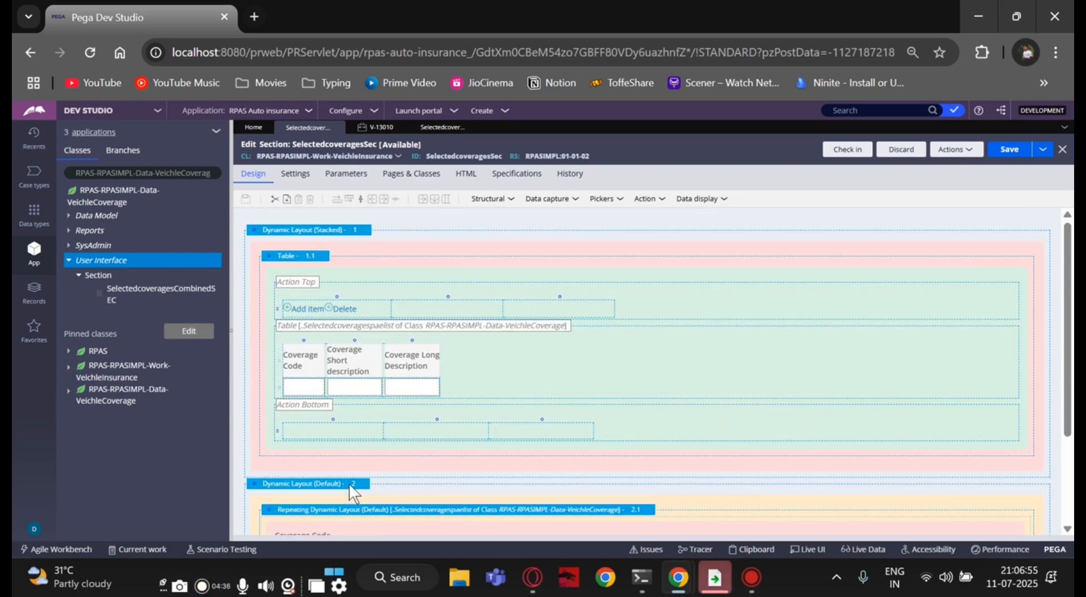
{"action": "scroll", "coordinate": [348, 483], "scroll_direction": "down", "scroll_amount": 3}
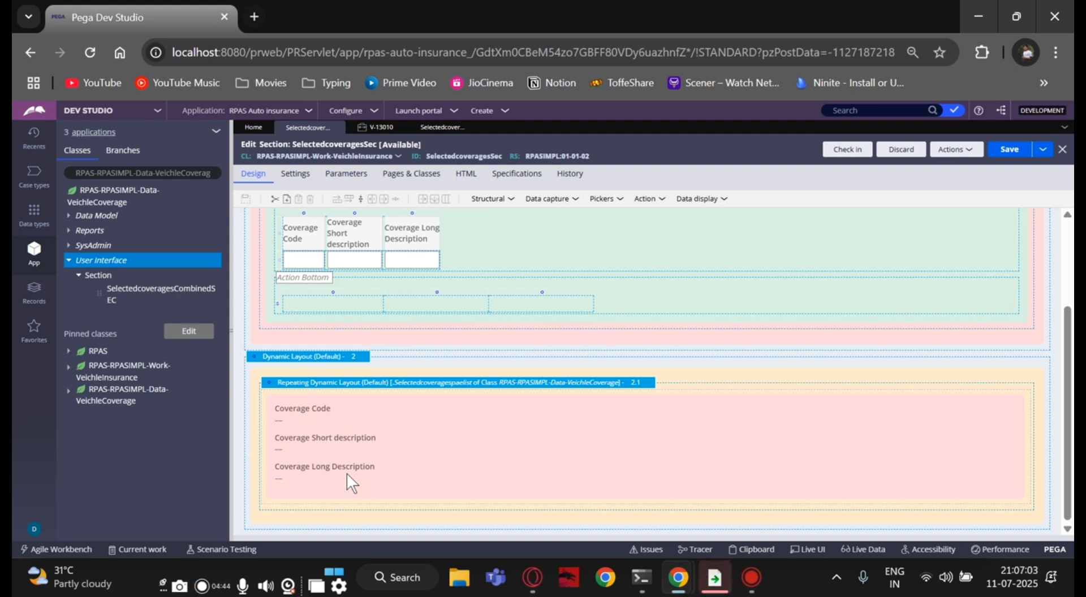
{"action": "left_click", "coordinate": [348, 362]}
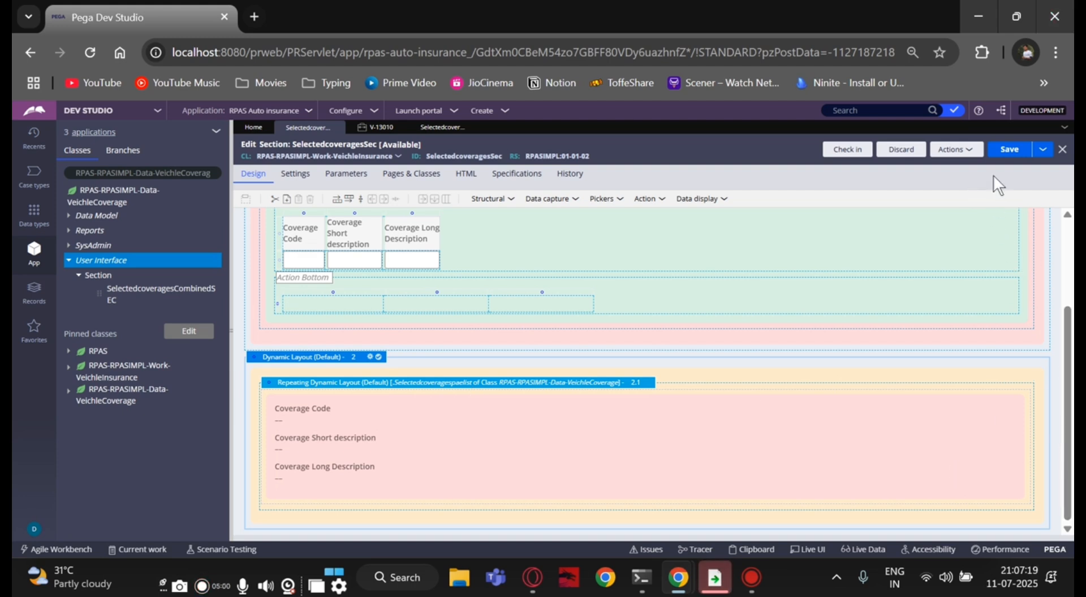
{"action": "left_click", "coordinate": [1007, 157]}
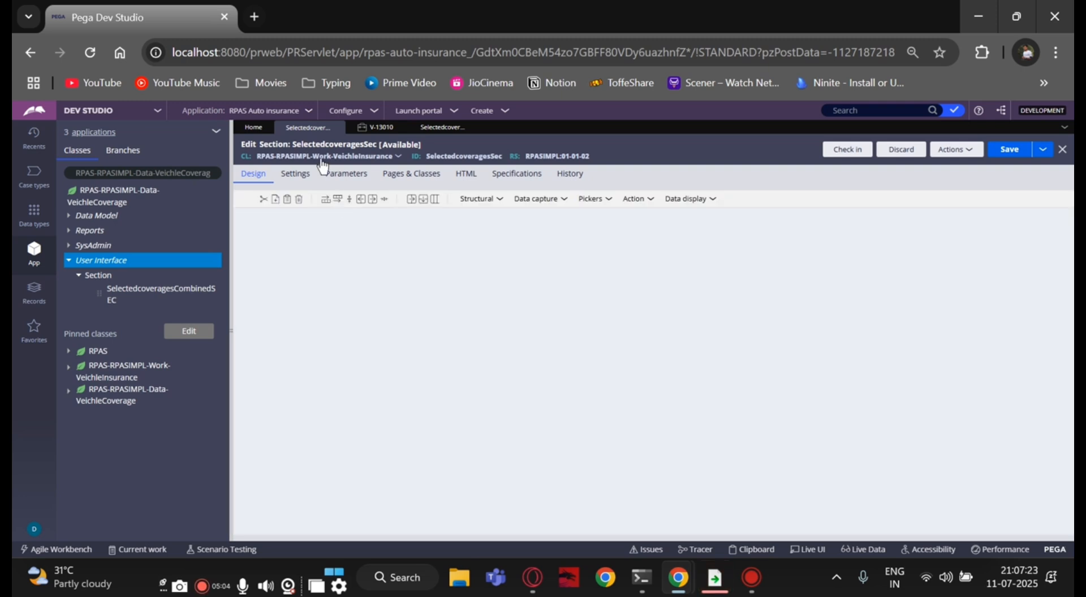
{"action": "scroll", "coordinate": [419, 428], "scroll_direction": "down", "scroll_amount": 2}
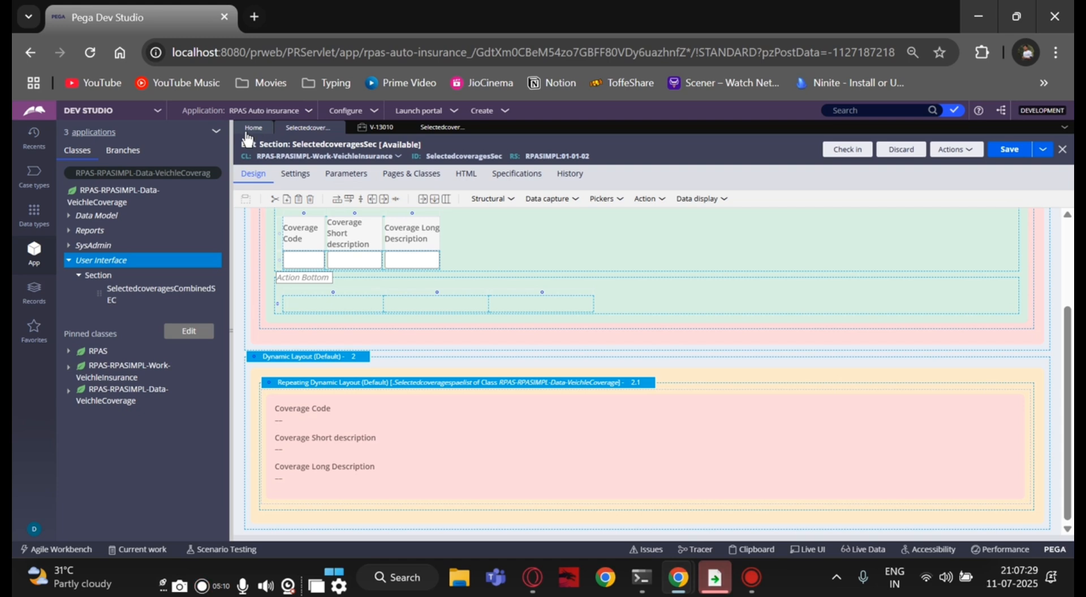
Create a new veichle insurance case and submit its blank forms until the Allcoverages FA form is reached.
{"action": "left_click", "coordinate": [509, 111]}
{"action": "mouse_move", "coordinate": [591, 121]}
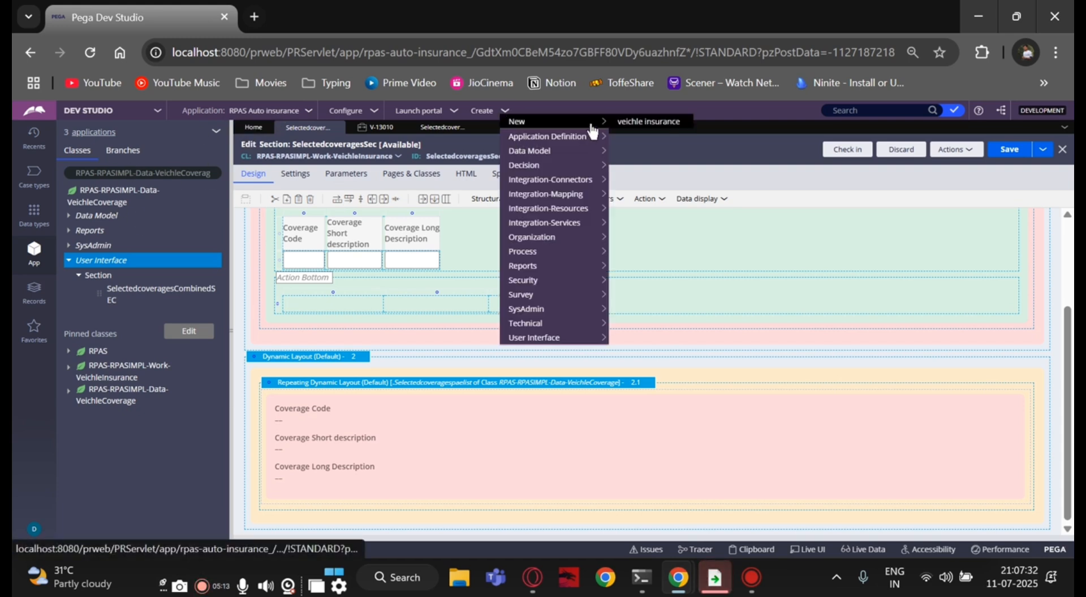
{"action": "left_click", "coordinate": [674, 122]}
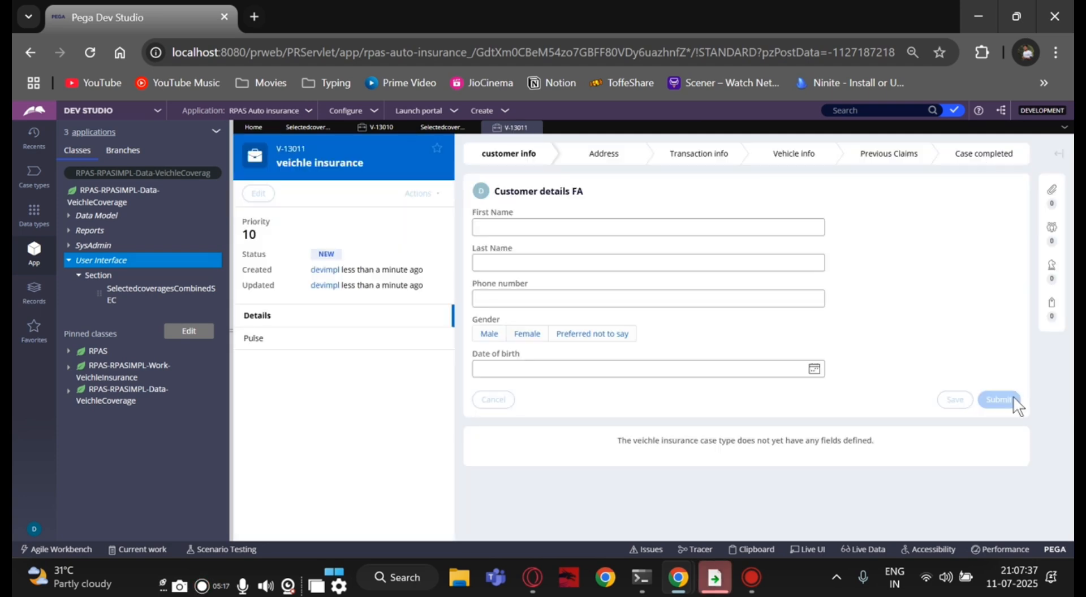
{"action": "left_click", "coordinate": [1013, 400]}
{"action": "left_click", "coordinate": [995, 447]}
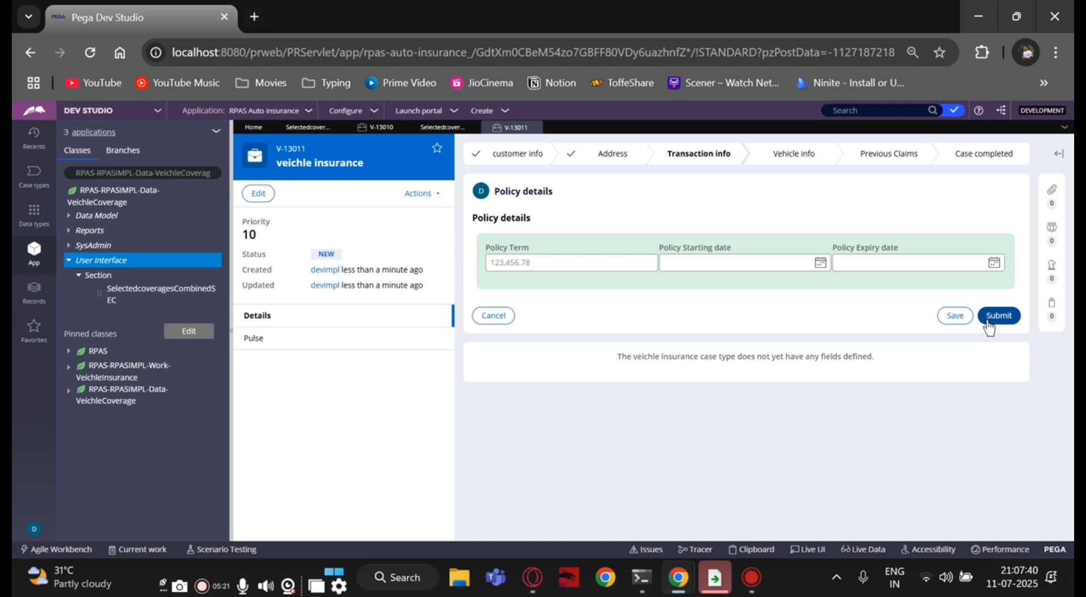
{"action": "left_click", "coordinate": [987, 320]}
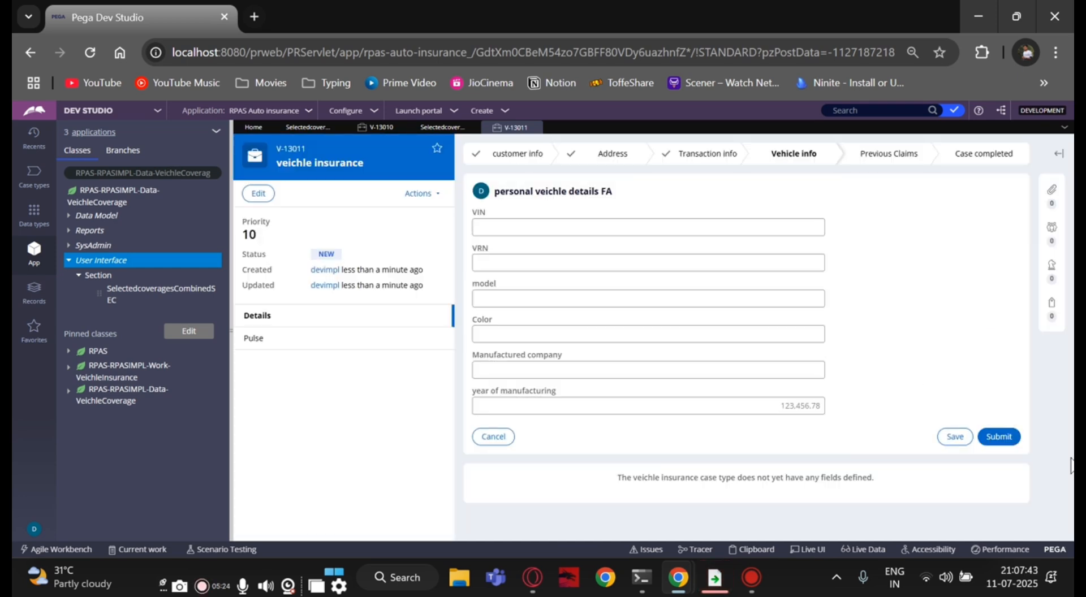
{"action": "left_click", "coordinate": [999, 442]}
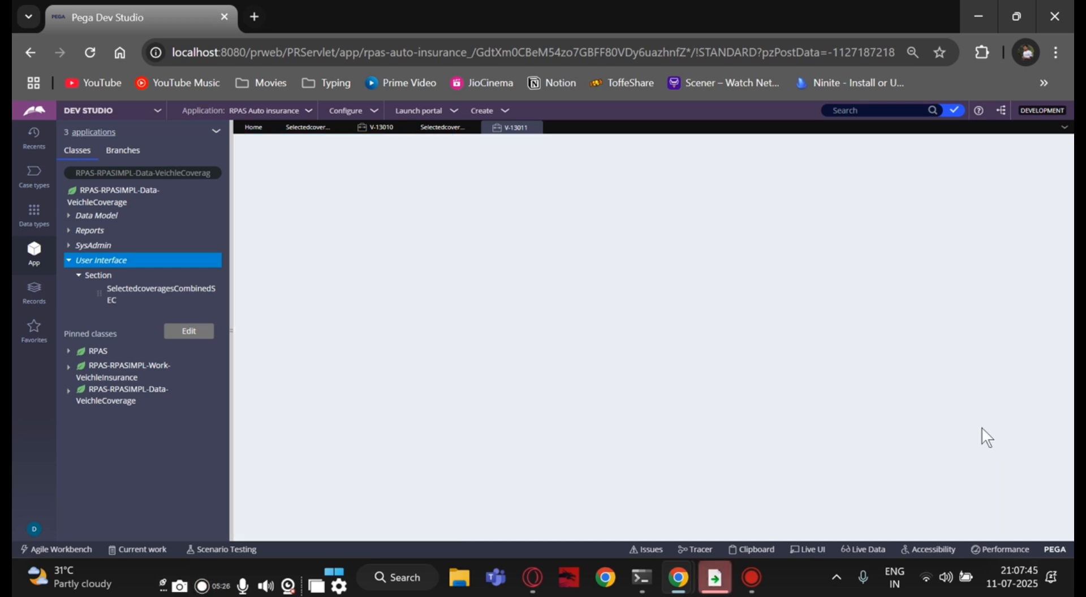
{"action": "left_click", "coordinate": [981, 292]}
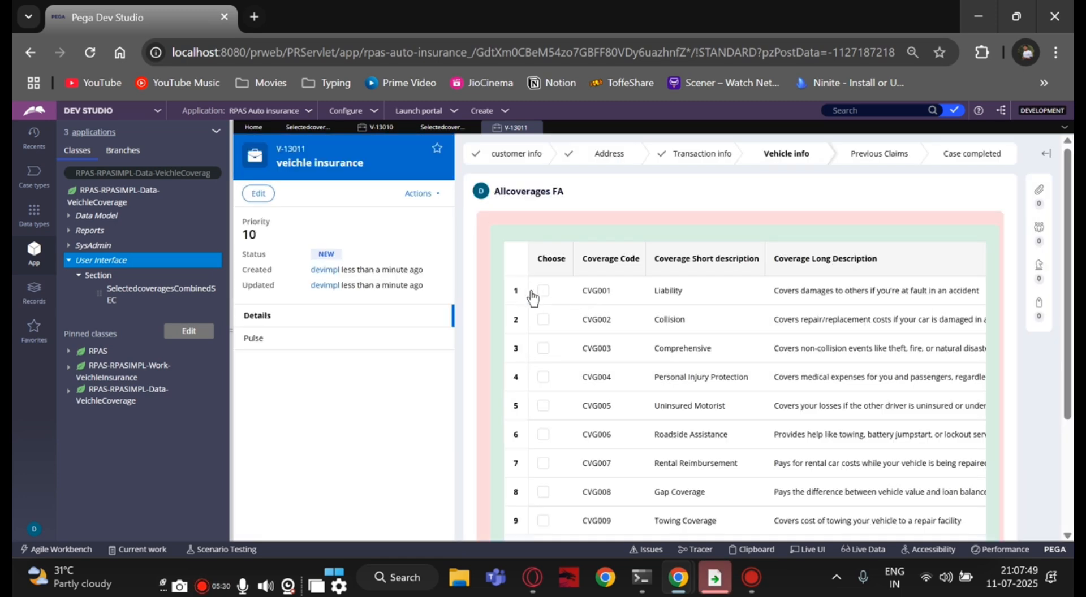
Choose coverages CVG001 Liability, CVG009 Towing Coverage and CVG010 Custom Equipment Coverage, and submit the form.
{"action": "left_click", "coordinate": [543, 291]}
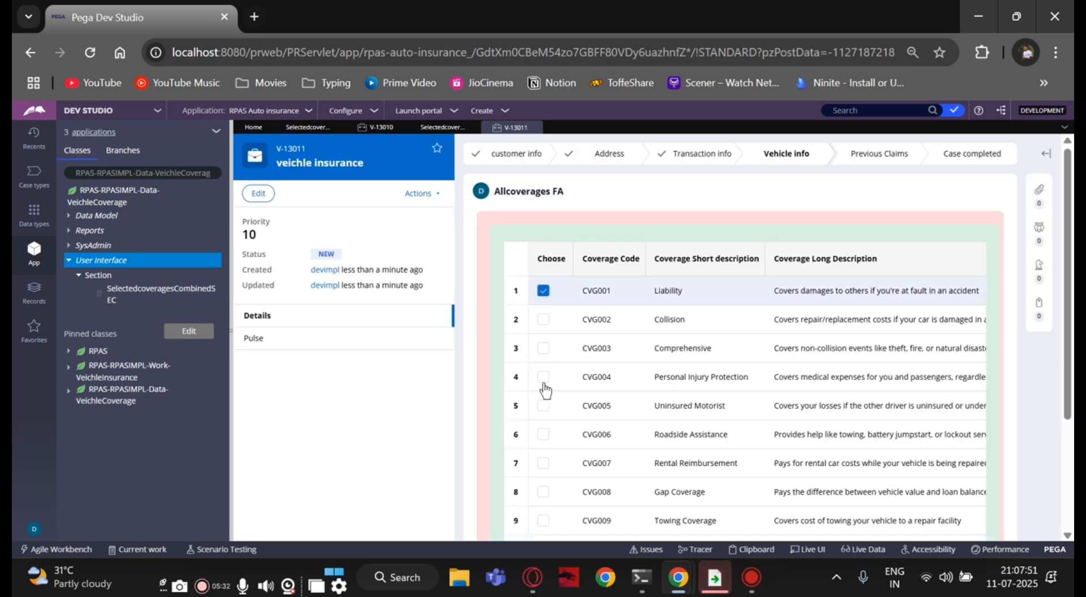
{"action": "scroll", "coordinate": [544, 390], "scroll_direction": "down", "scroll_amount": 3}
{"action": "left_click", "coordinate": [543, 359]}
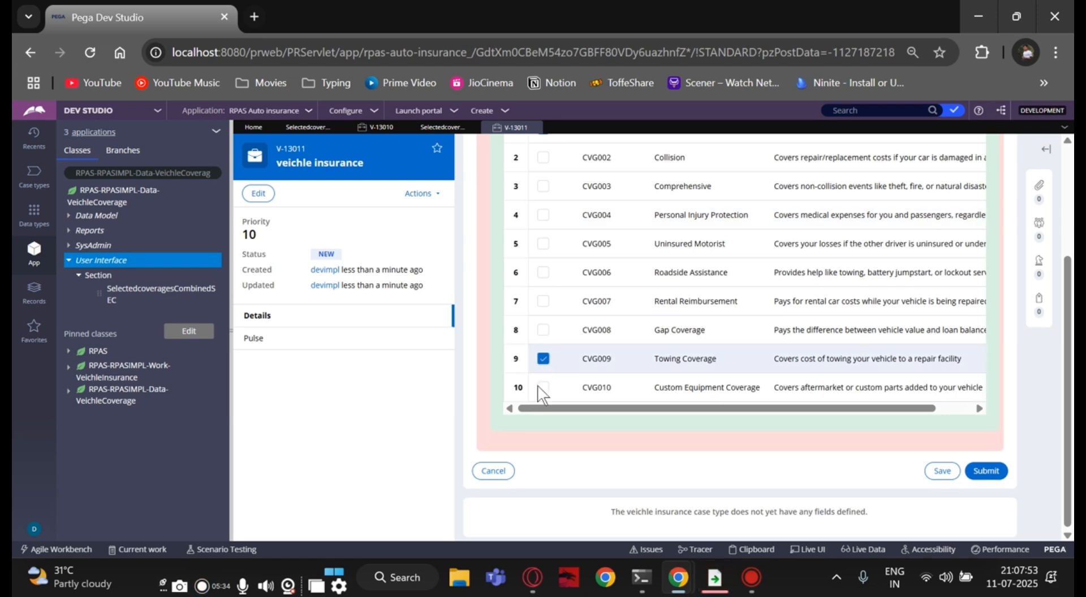
{"action": "left_click", "coordinate": [544, 386]}
{"action": "left_click", "coordinate": [971, 471]}
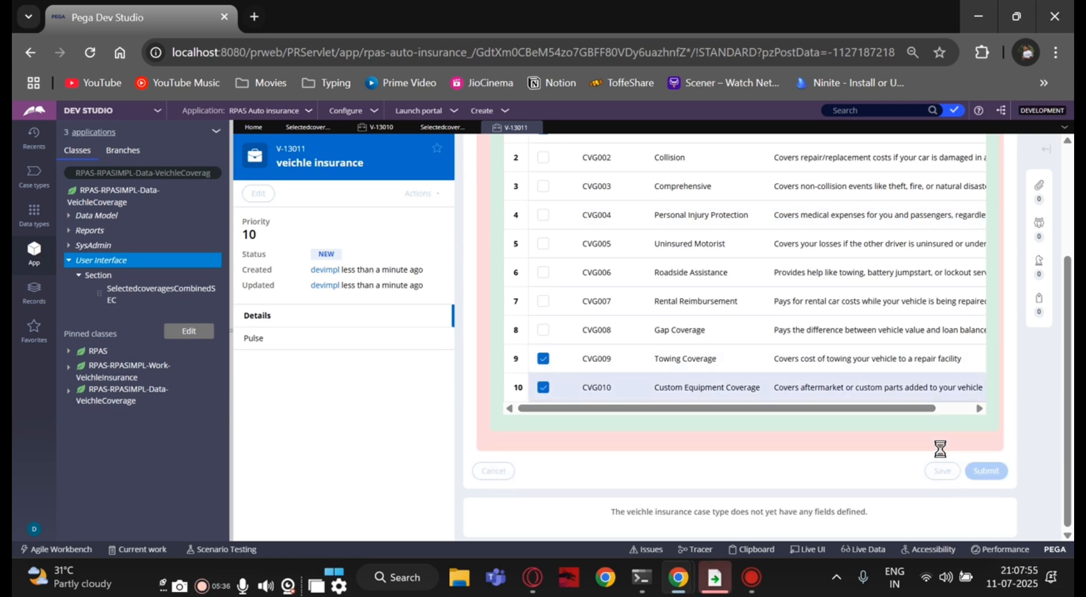
Compare the selected coverages in the table with those in the repeating layout of the Selectedcoverages FA form.
{"action": "scroll", "coordinate": [622, 322], "scroll_direction": "down", "scroll_amount": 5}
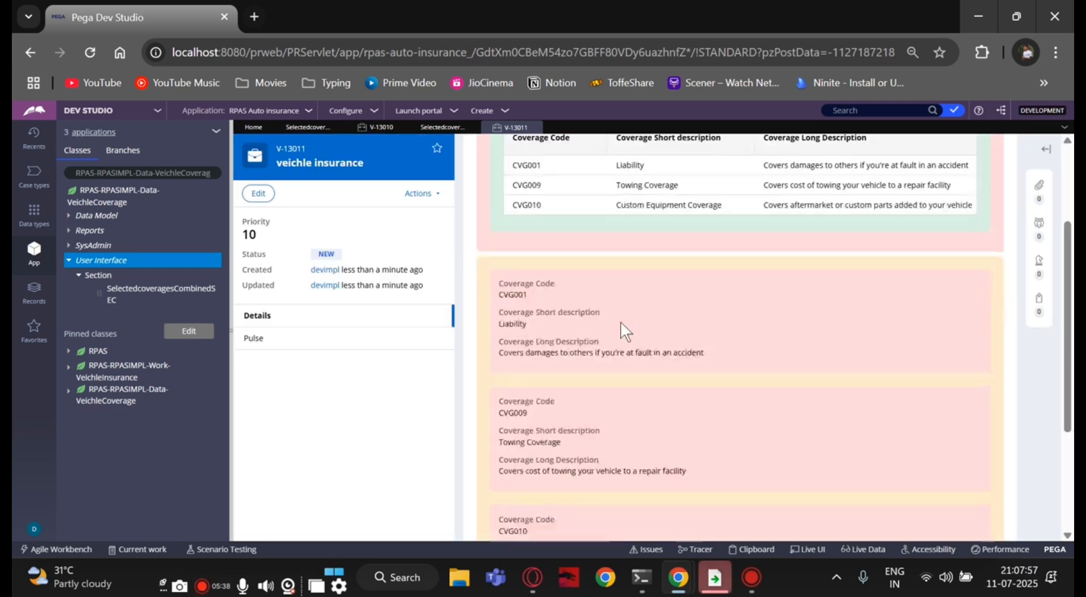
{"action": "scroll", "coordinate": [622, 323], "scroll_direction": "up", "scroll_amount": 3}
{"action": "scroll", "coordinate": [623, 321], "scroll_direction": "up", "scroll_amount": 3}
{"action": "scroll", "coordinate": [622, 322], "scroll_direction": "down", "scroll_amount": 5}
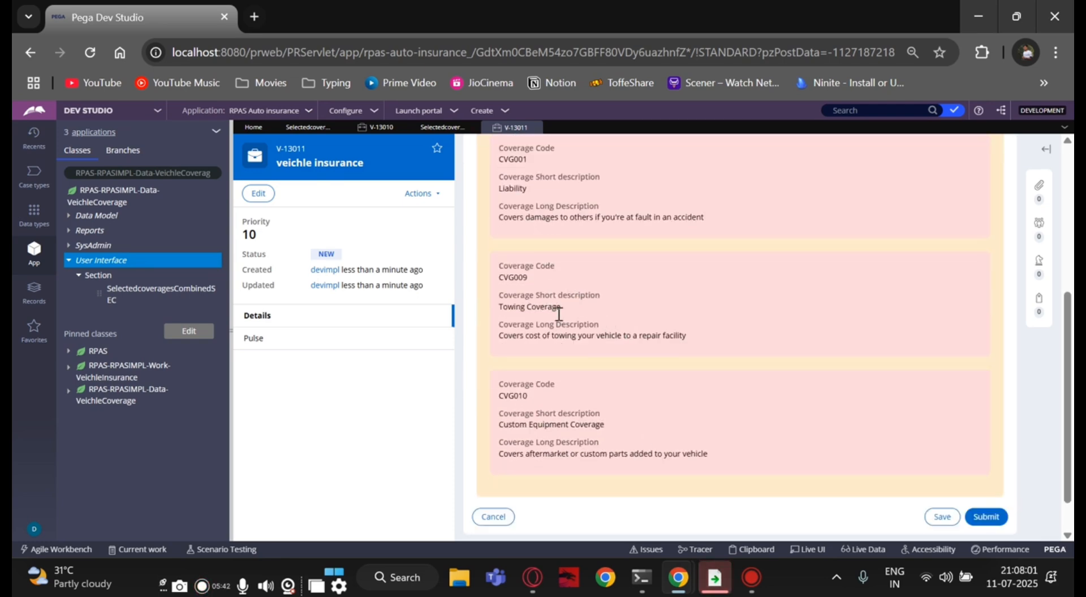
{"action": "scroll", "coordinate": [559, 308], "scroll_direction": "up", "scroll_amount": 3}
{"action": "scroll", "coordinate": [559, 310], "scroll_direction": "down", "scroll_amount": 4}
{"action": "scroll", "coordinate": [559, 311], "scroll_direction": "up", "scroll_amount": 6}
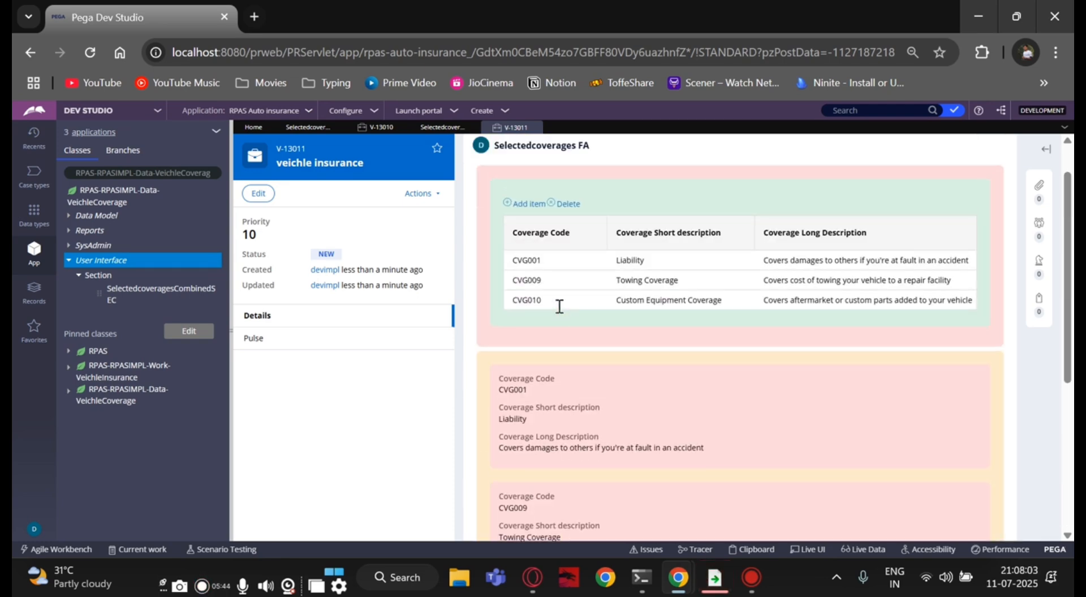
{"action": "scroll", "coordinate": [560, 314], "scroll_direction": "down", "scroll_amount": 4}
{"action": "scroll", "coordinate": [559, 307], "scroll_direction": "down", "scroll_amount": 2}
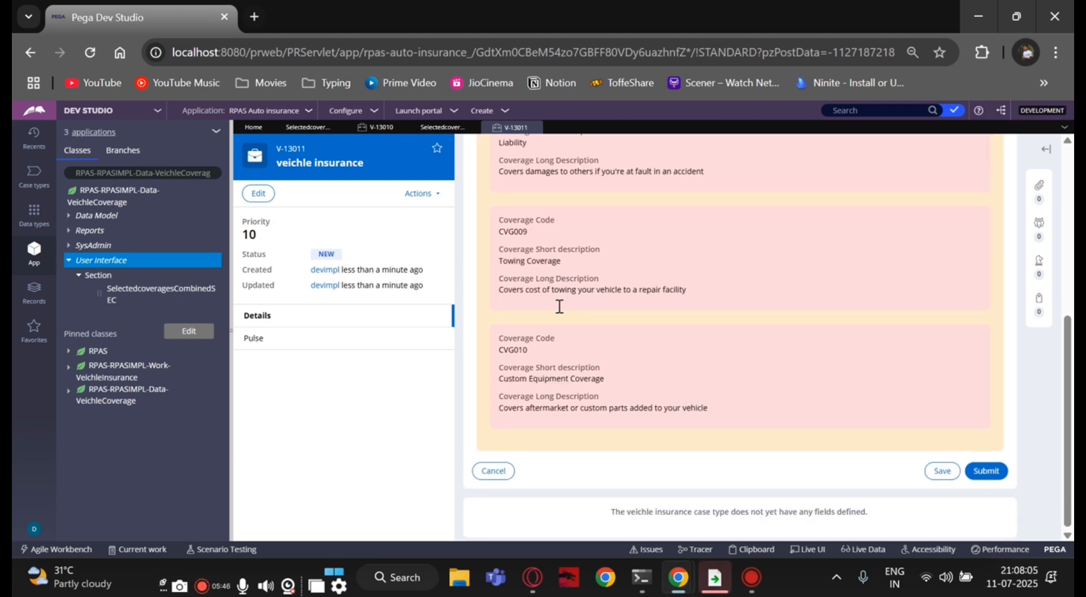
{"action": "scroll", "coordinate": [558, 306], "scroll_direction": "up", "scroll_amount": 5}
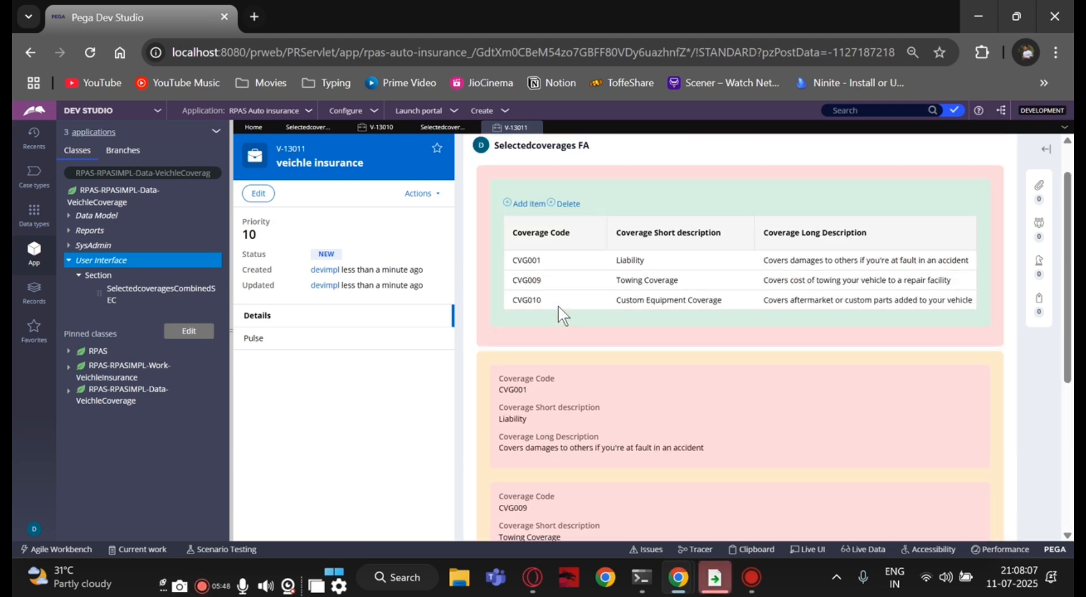
{"action": "scroll", "coordinate": [558, 305], "scroll_direction": "down", "scroll_amount": 3}
{"action": "scroll", "coordinate": [561, 341], "scroll_direction": "up", "scroll_amount": 2}
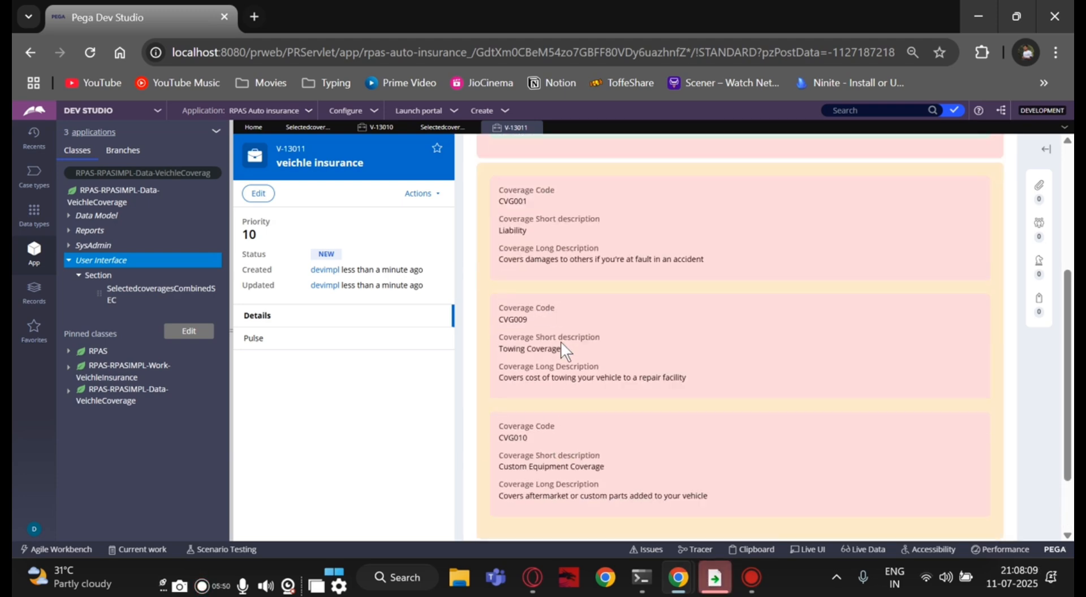
{"action": "scroll", "coordinate": [549, 368], "scroll_direction": "down", "scroll_amount": 4}
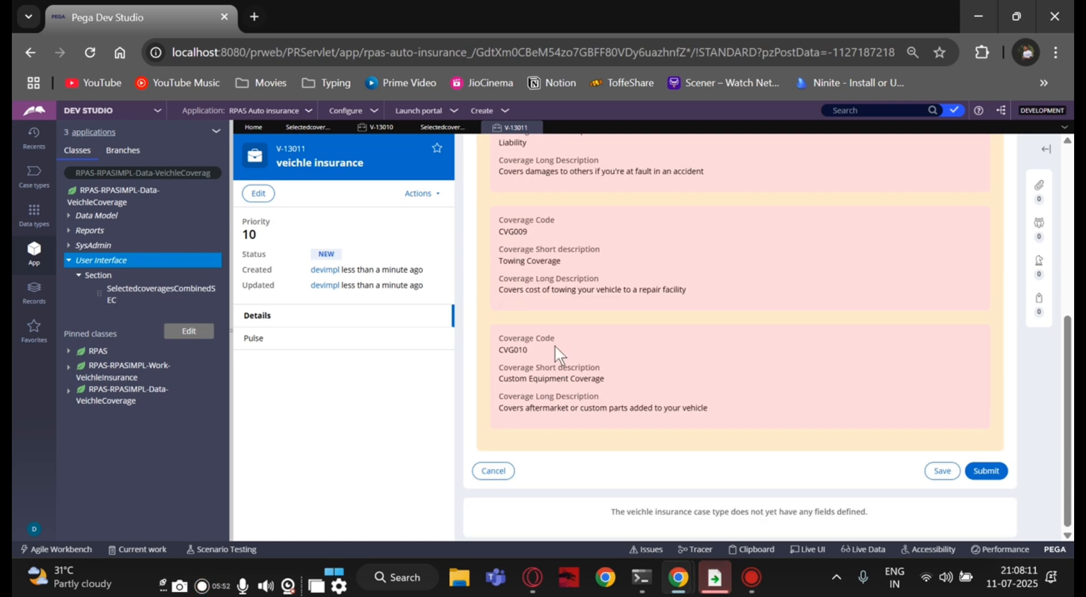
{"action": "scroll", "coordinate": [554, 346], "scroll_direction": "up", "scroll_amount": 4}
{"action": "scroll", "coordinate": [554, 354], "scroll_direction": "down", "scroll_amount": 2}
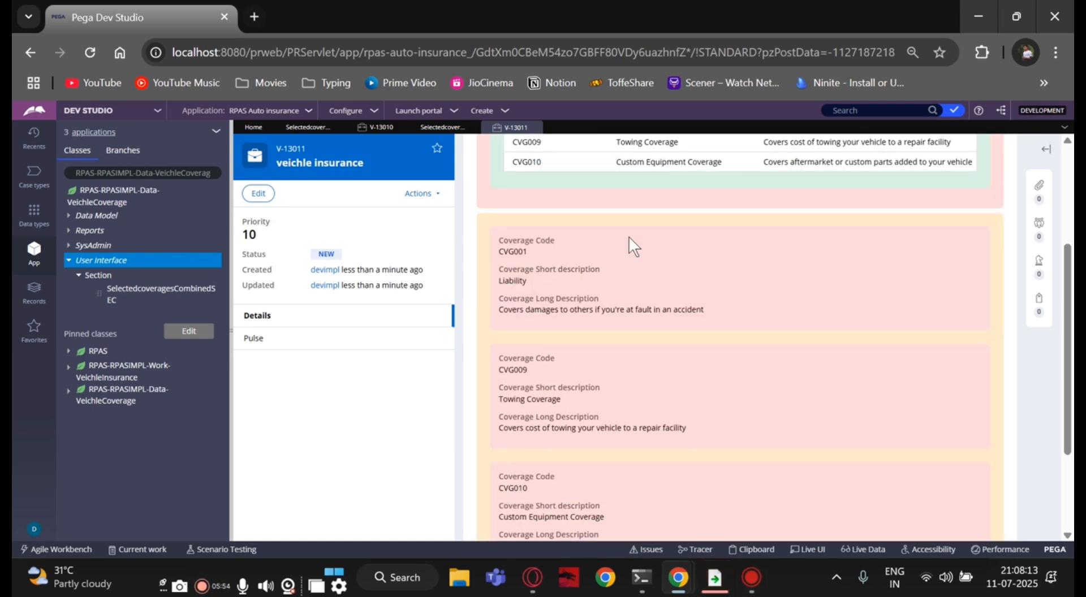
Return to the open Selectedcoverages combinedSEC section.
{"action": "left_click", "coordinate": [670, 587]}
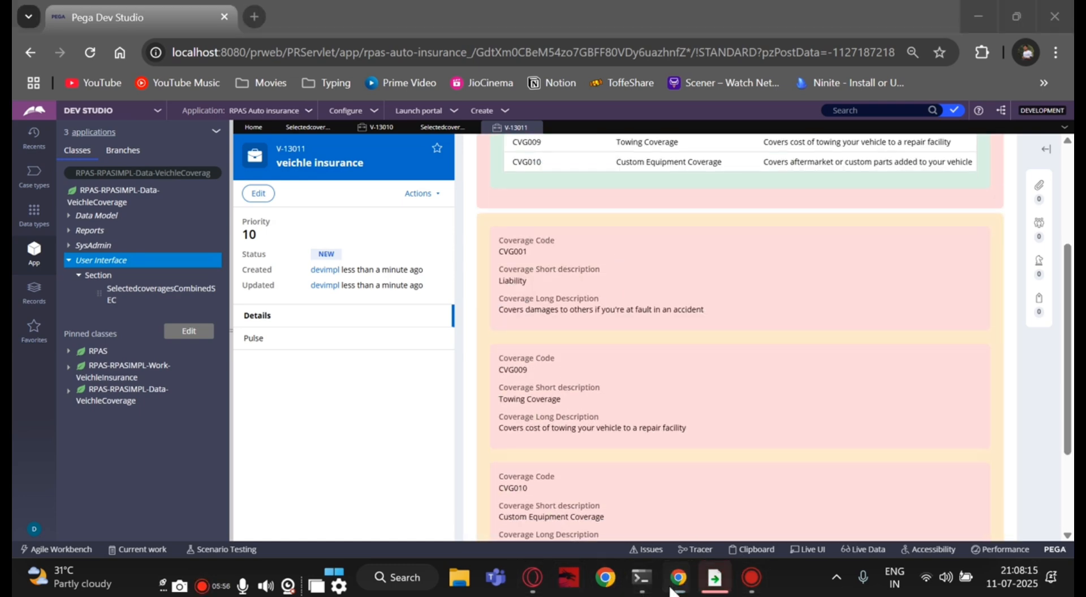
{"action": "left_click", "coordinate": [670, 453]}
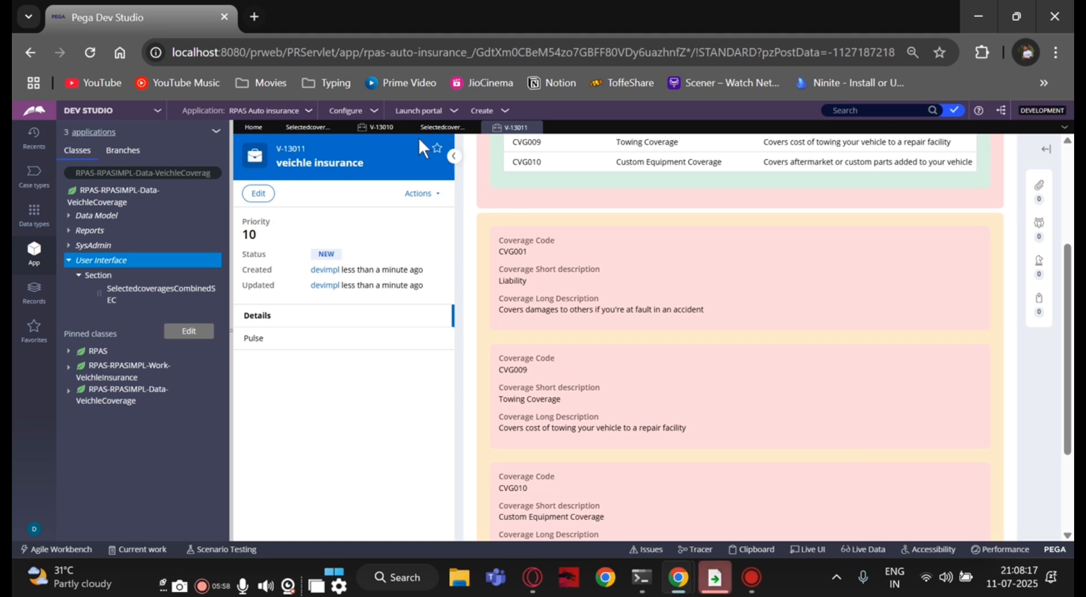
{"action": "left_click", "coordinate": [427, 127]}
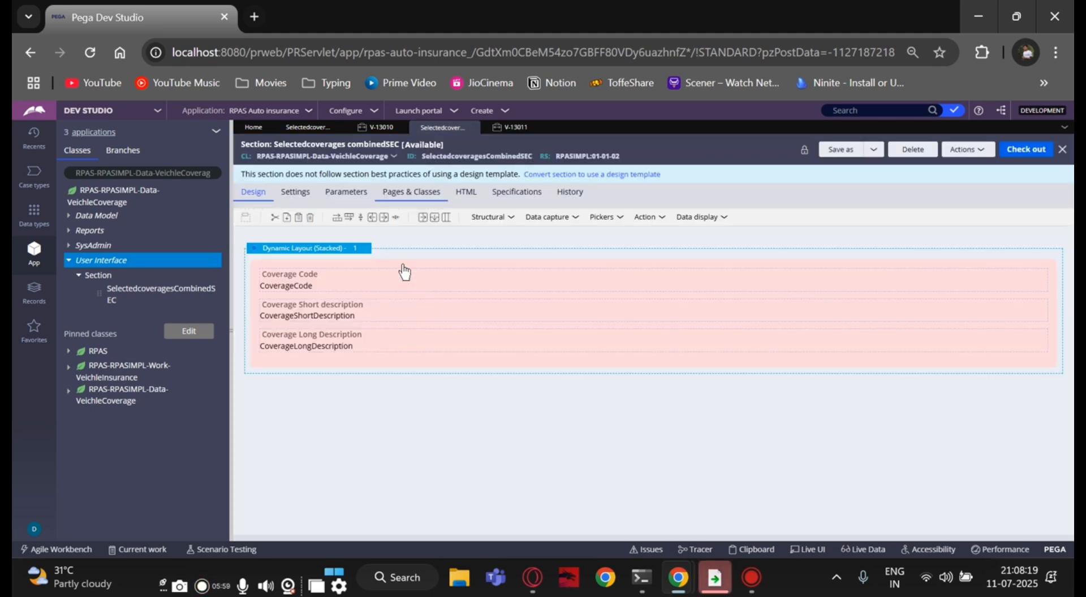
Set the container format of the section's stacked dynamic layout to Other with the Utility style.
{"action": "left_click", "coordinate": [367, 249]}
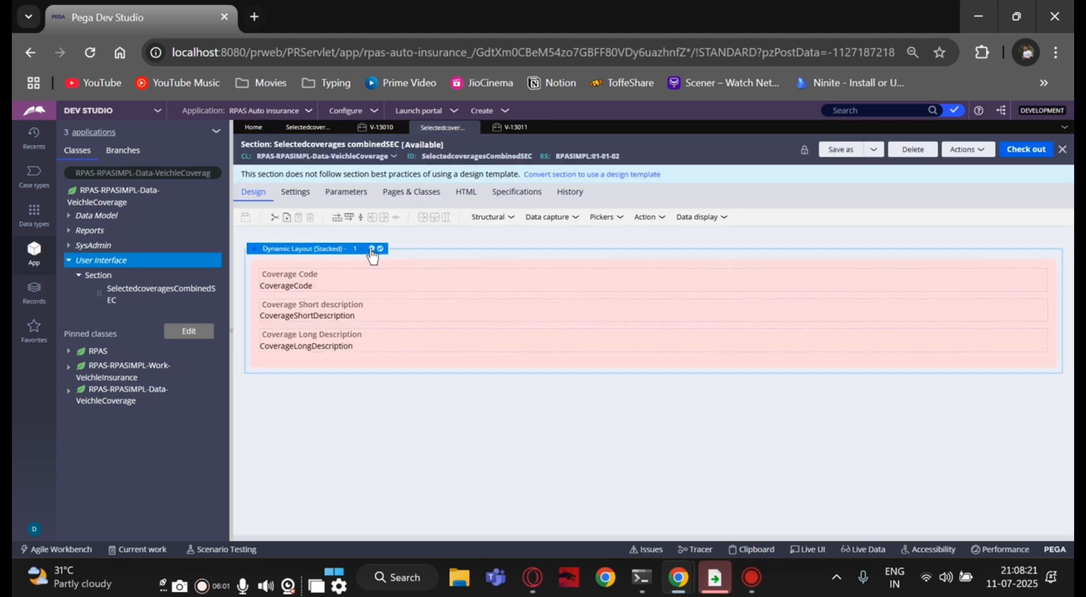
{"action": "left_click", "coordinate": [372, 249]}
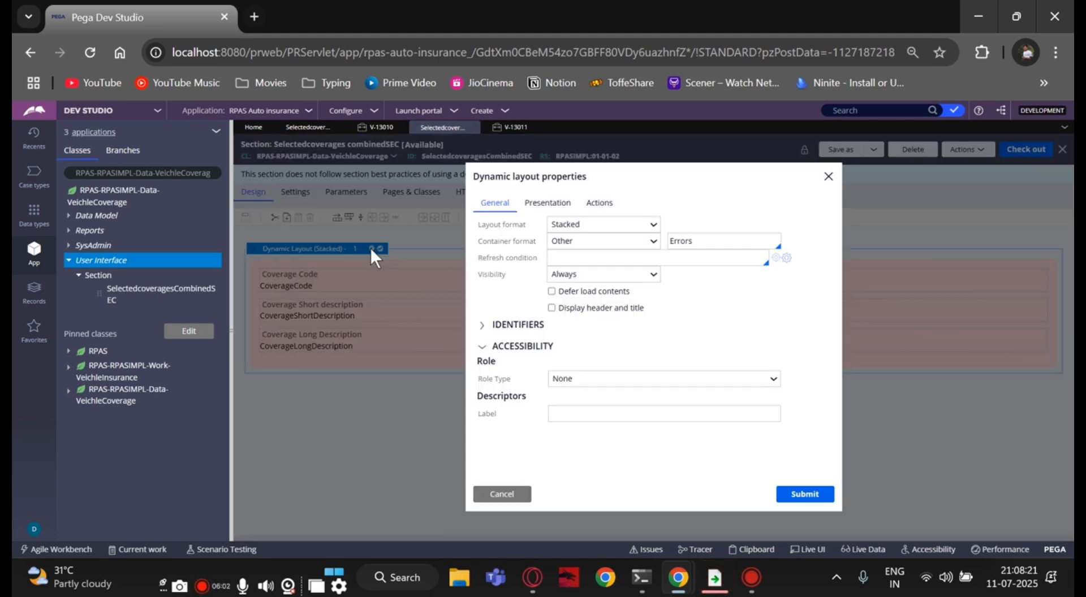
{"action": "left_click", "coordinate": [695, 244]}
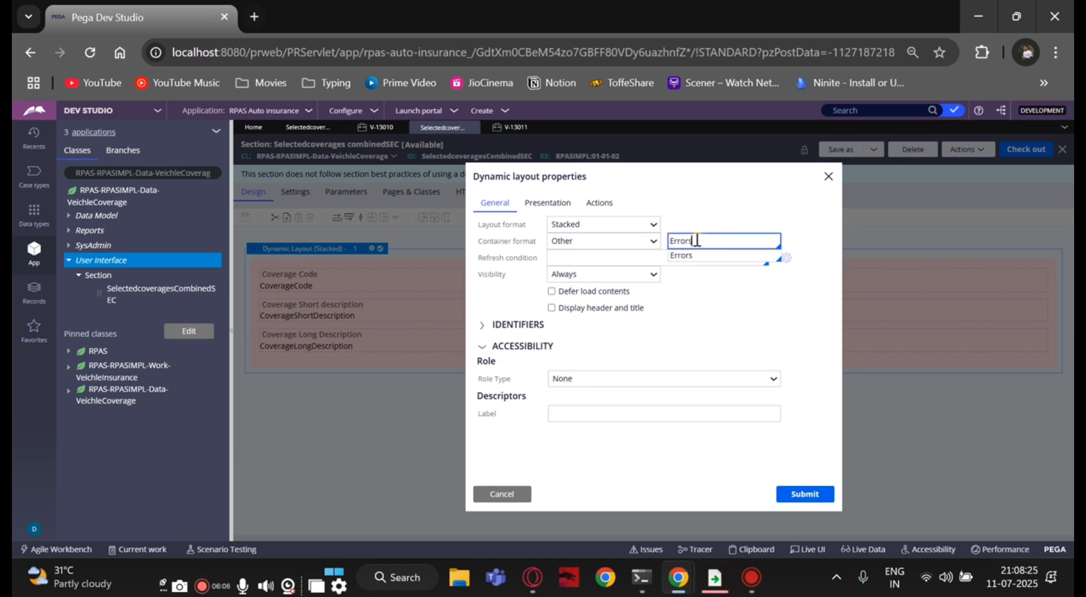
{"action": "left_click_drag", "start_coordinate": [694, 242], "coordinate": [684, 239]}
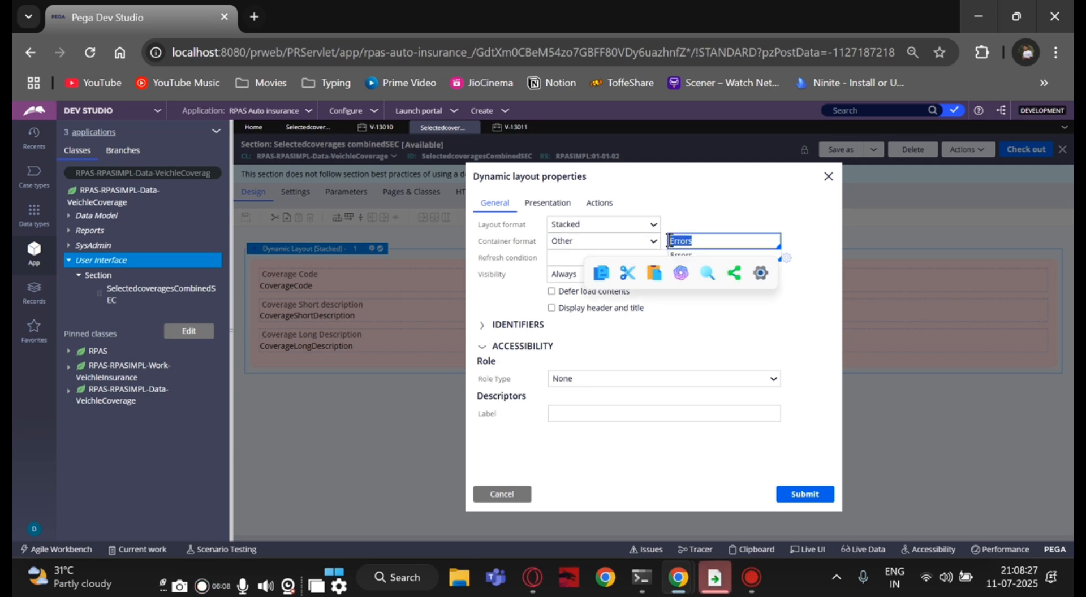
{"action": "key", "text": "BackSpace"}
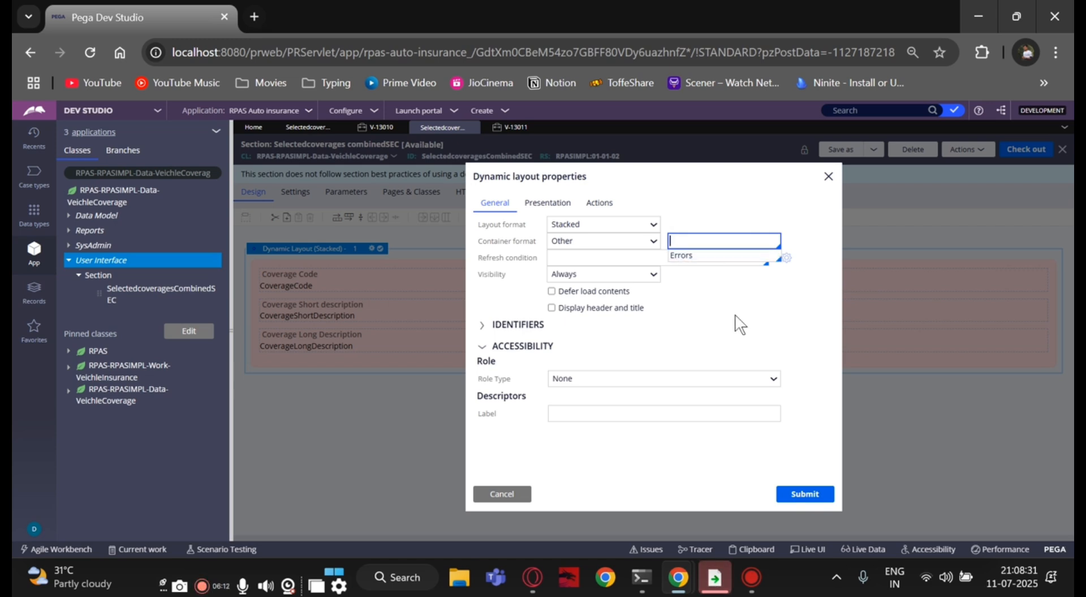
{"action": "left_click", "coordinate": [638, 244]}
{"action": "left_click", "coordinate": [711, 246]}
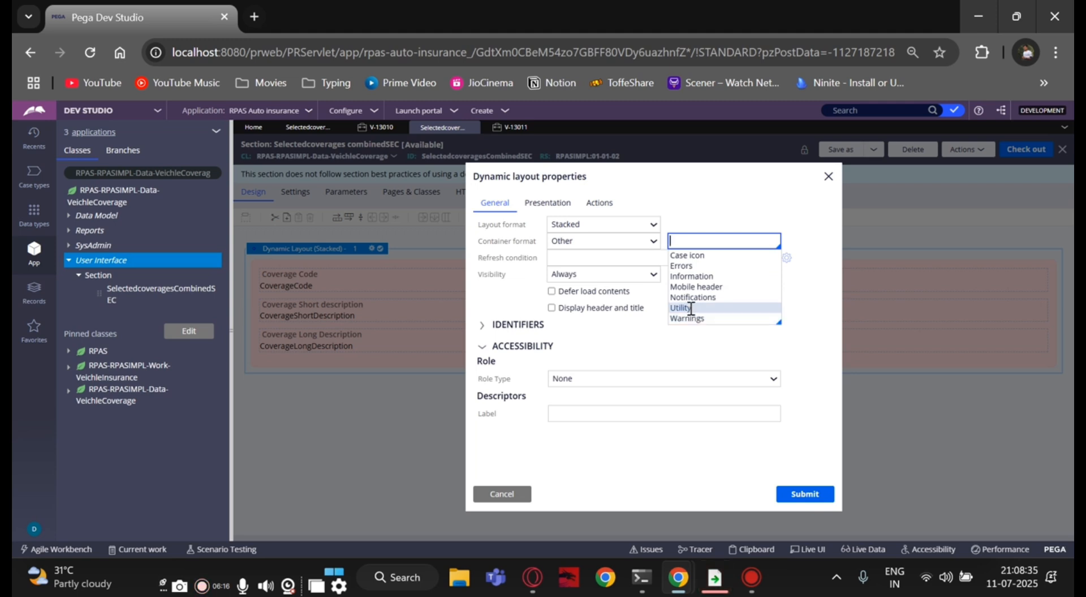
{"action": "left_click", "coordinate": [689, 306]}
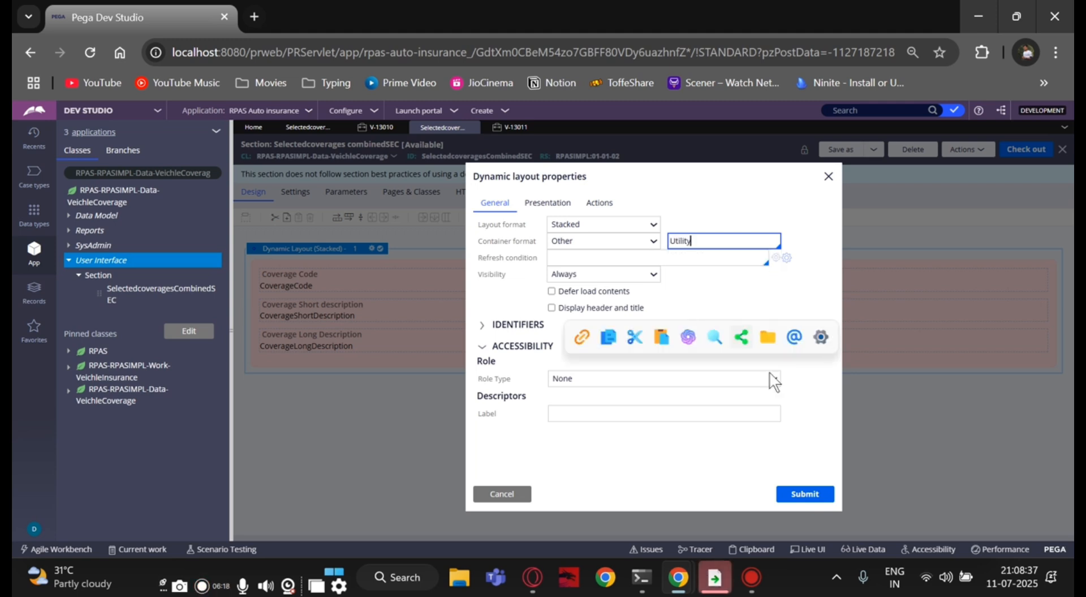
{"action": "left_click", "coordinate": [806, 498]}
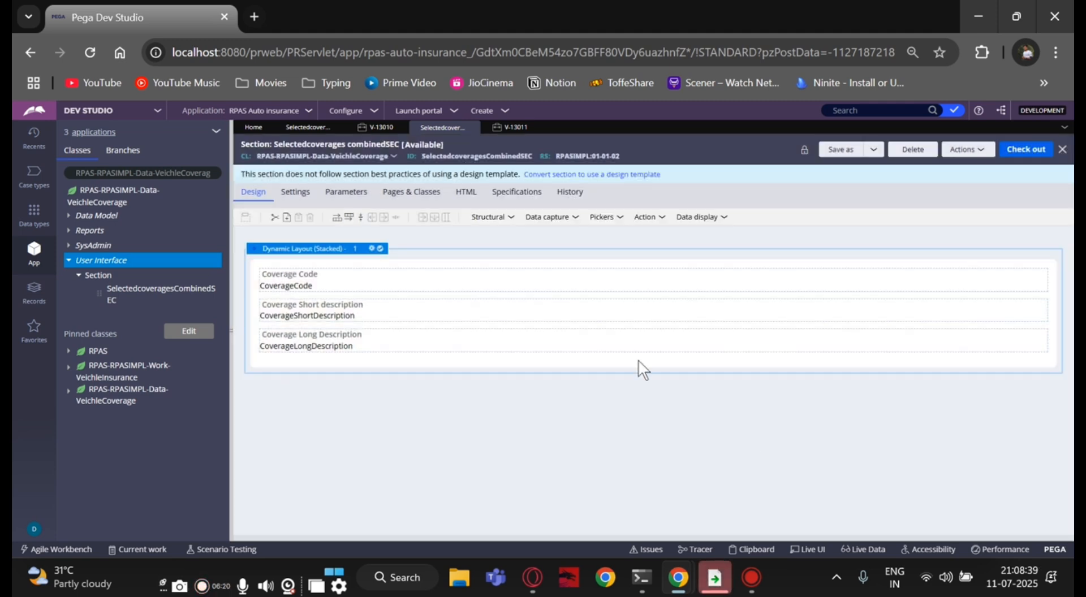
Change the dynamic layout's Other container format to Mobile header.
{"action": "left_click", "coordinate": [372, 249]}
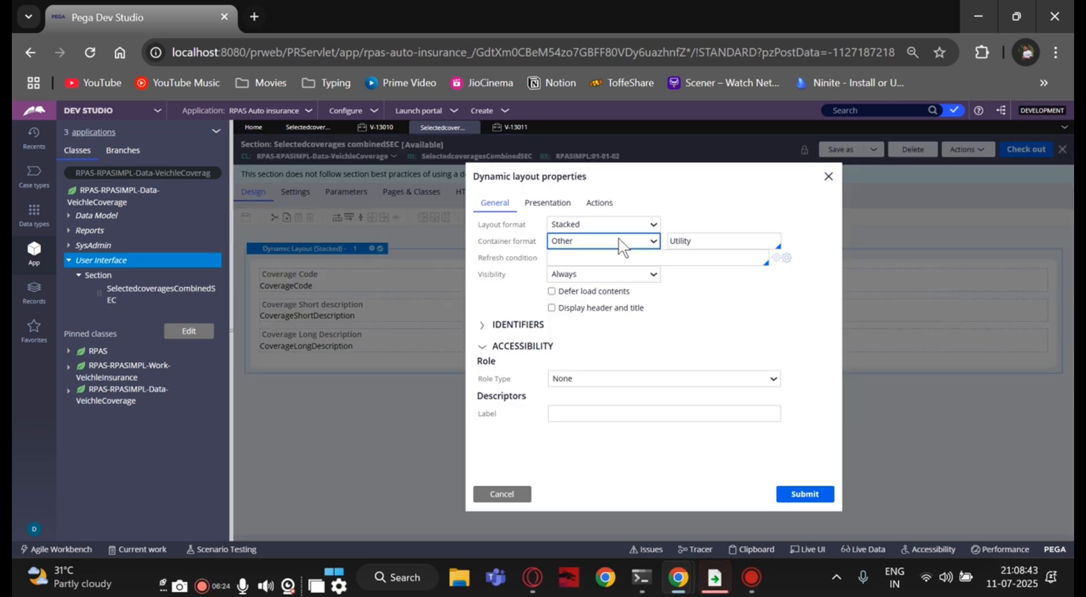
{"action": "left_click", "coordinate": [675, 242]}
{"action": "double_click", "coordinate": [675, 241]}
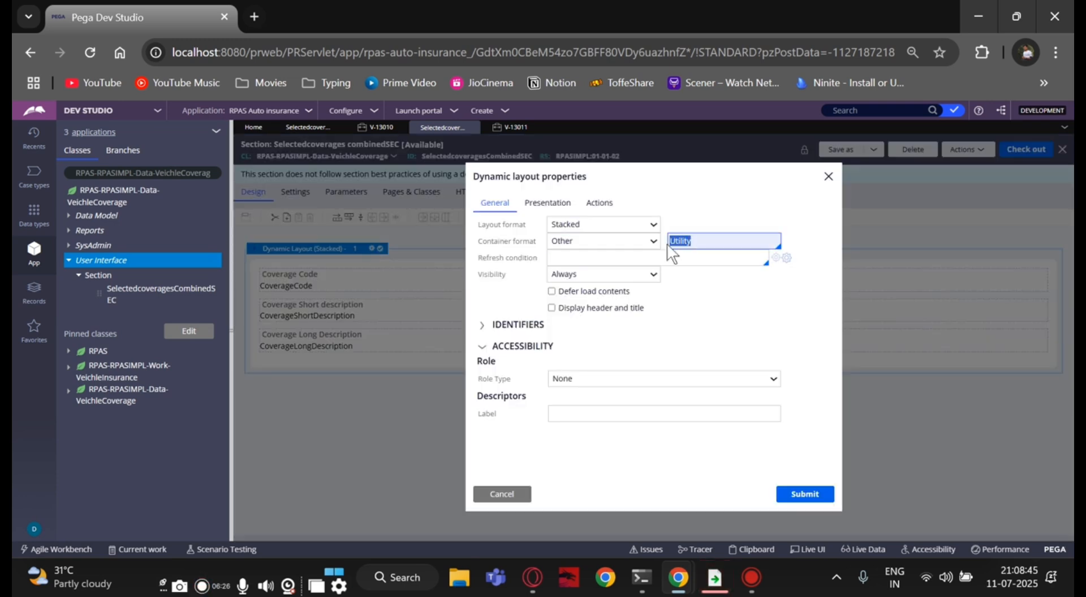
{"action": "key", "text": "BackSpace"}
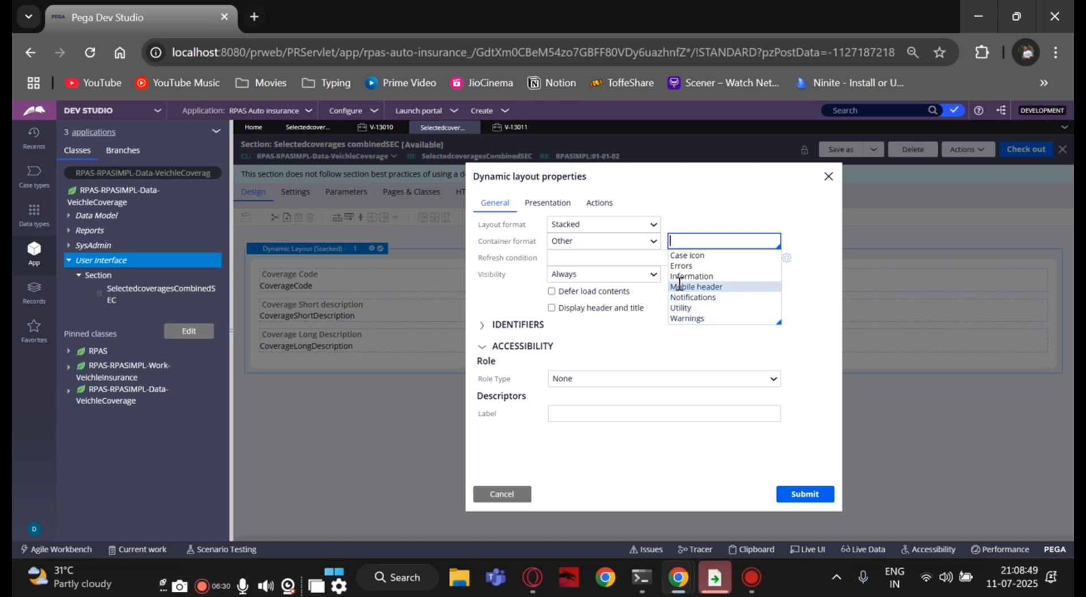
{"action": "left_click", "coordinate": [682, 287]}
{"action": "left_click", "coordinate": [805, 494]}
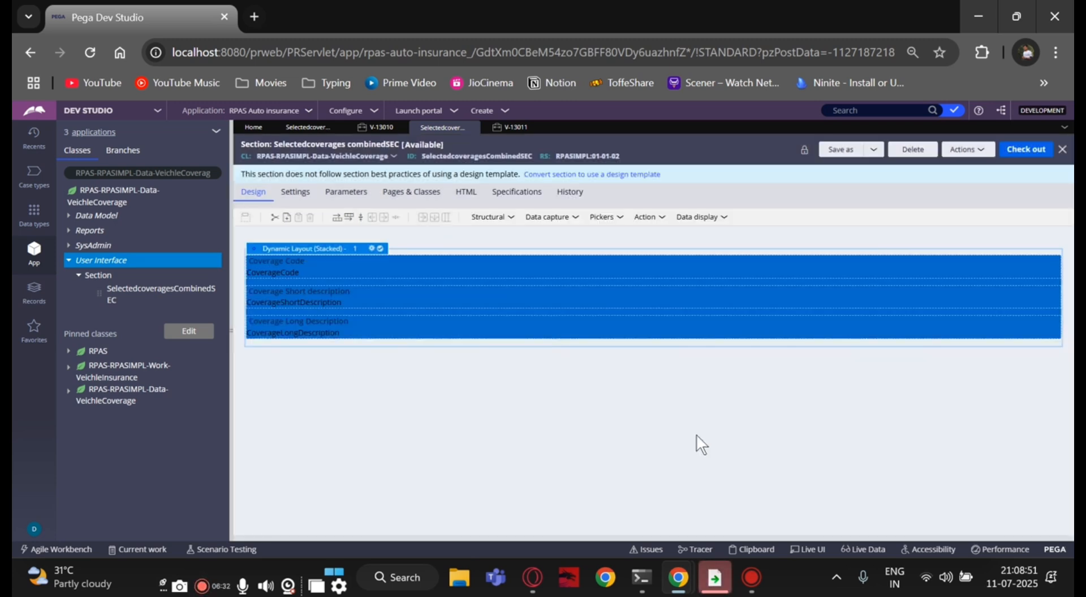
Set the dynamic layout's layout format to Inline grid double.
{"action": "left_click", "coordinate": [371, 250]}
{"action": "left_click", "coordinate": [583, 224]}
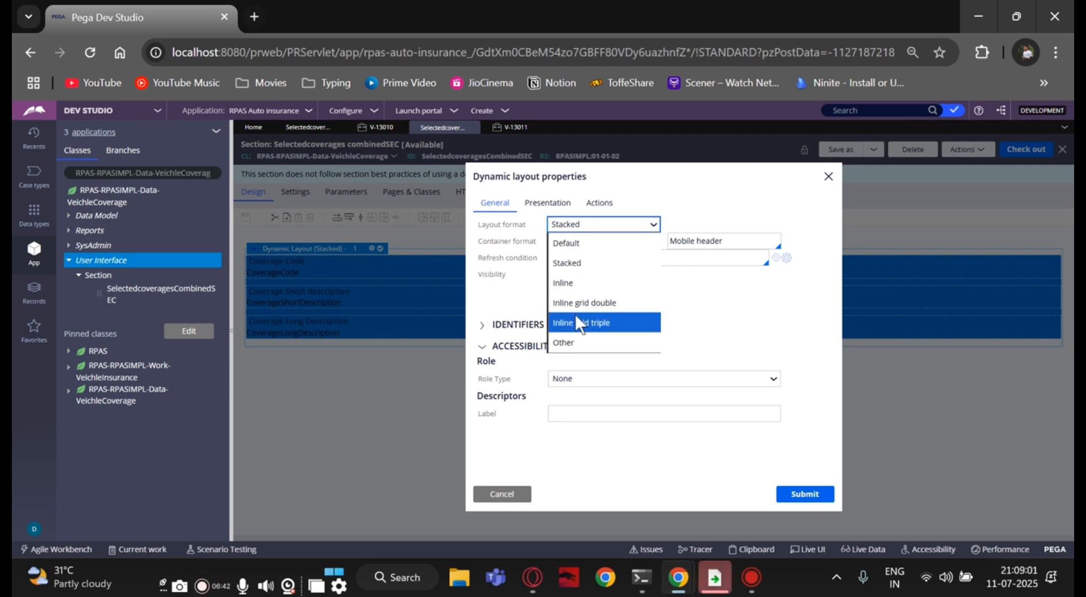
{"action": "left_click", "coordinate": [575, 302]}
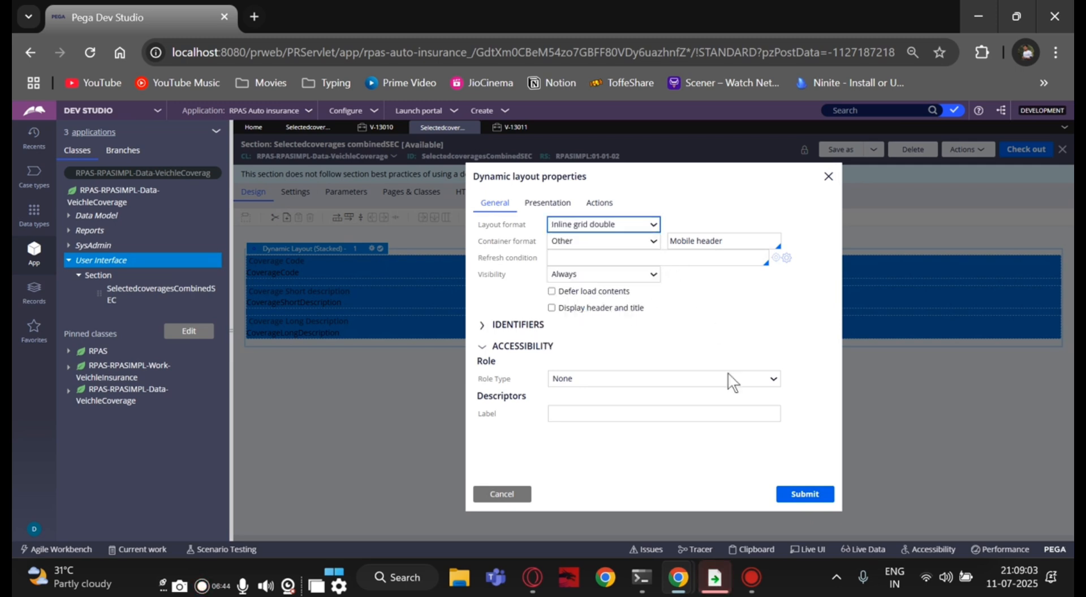
{"action": "left_click", "coordinate": [786, 495]}
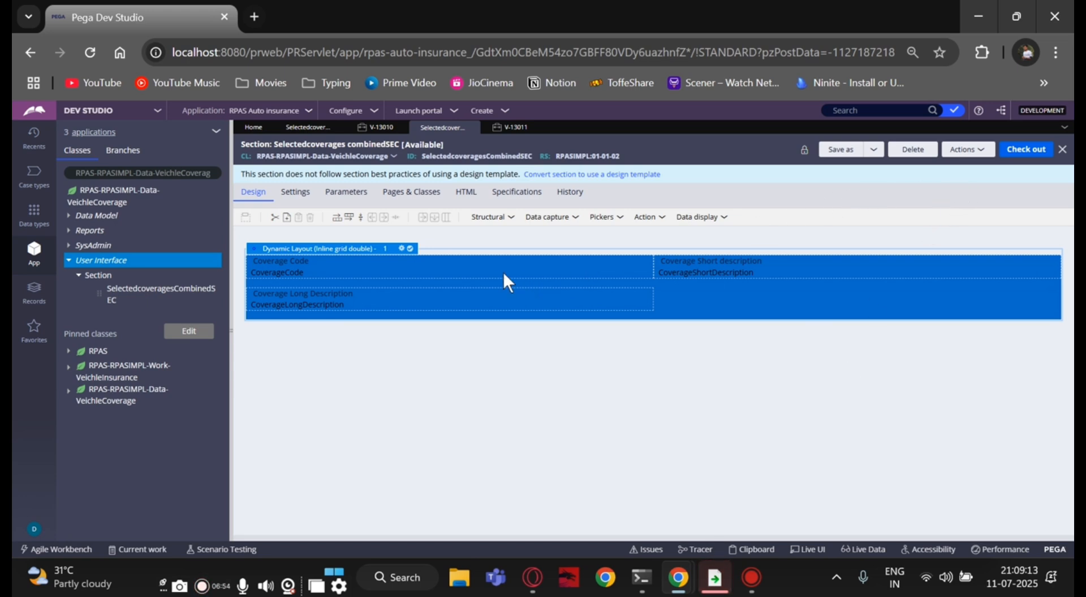
Check the dynamic layout's container and layout format options, submit its properties with Inline grid double and Mobile header, and save the section.
{"action": "left_click", "coordinate": [403, 249]}
{"action": "left_click", "coordinate": [573, 249]}
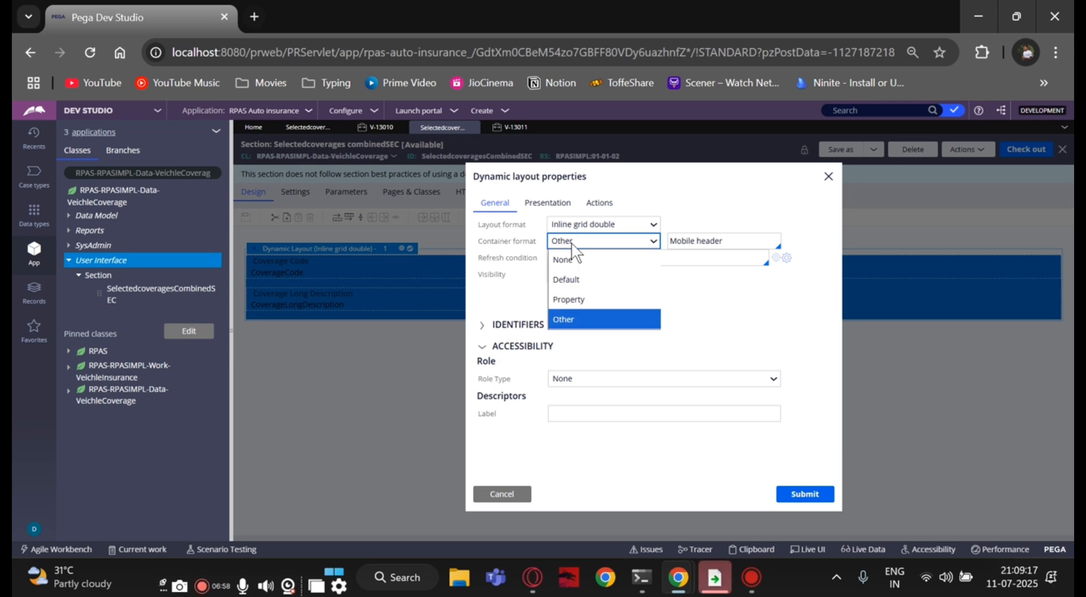
{"action": "left_click", "coordinate": [573, 249]}
{"action": "left_click", "coordinate": [571, 227]}
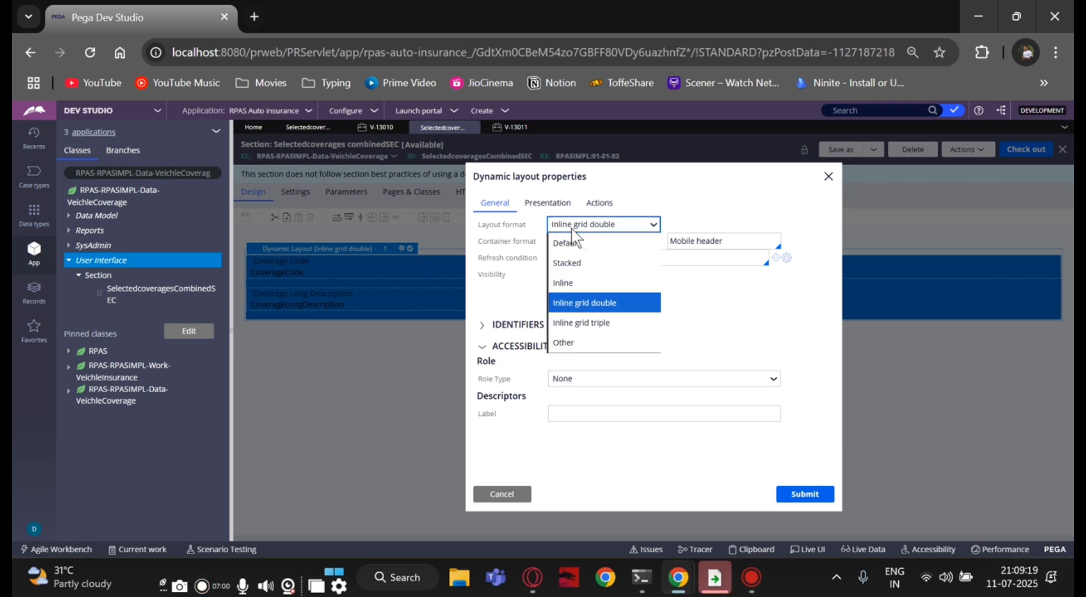
{"action": "left_click", "coordinate": [781, 496]}
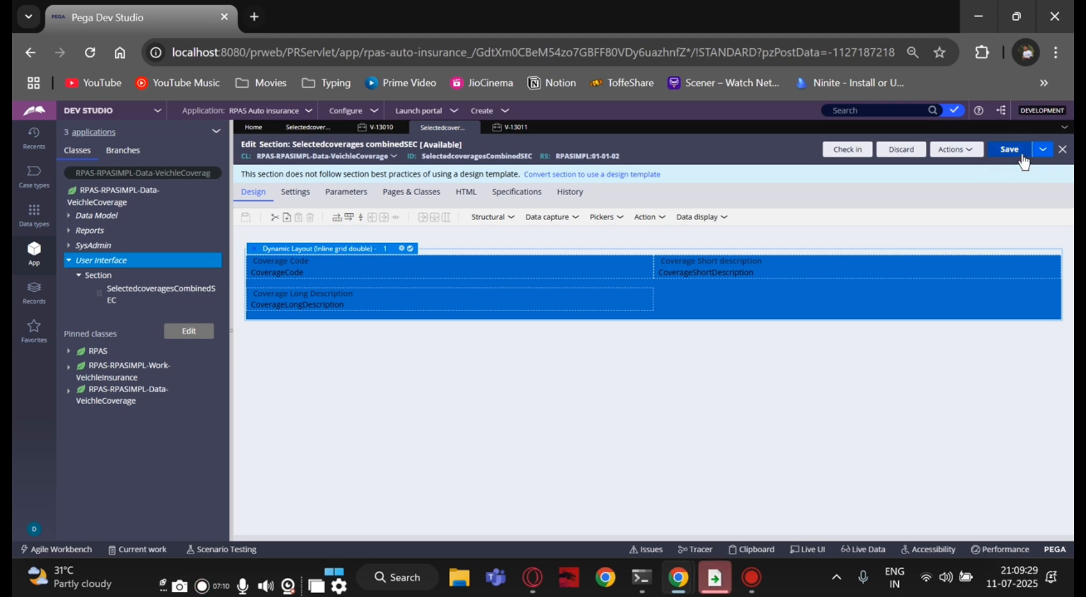
{"action": "left_click", "coordinate": [1013, 153]}
Create a new veichle insurance case to test the restyled section.
{"action": "left_click", "coordinate": [284, 130]}
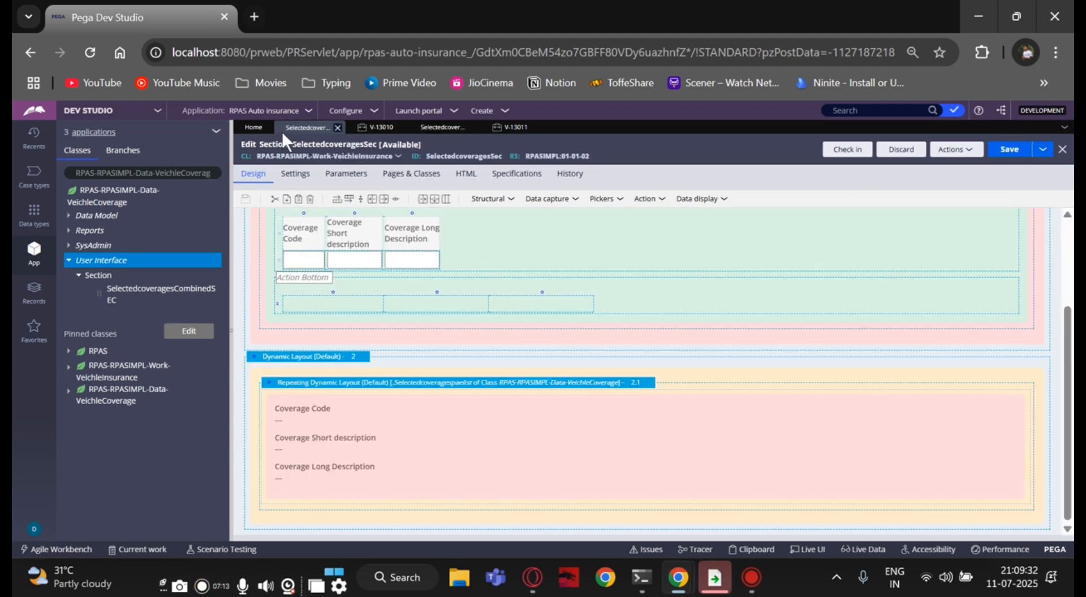
{"action": "left_click", "coordinate": [241, 126]}
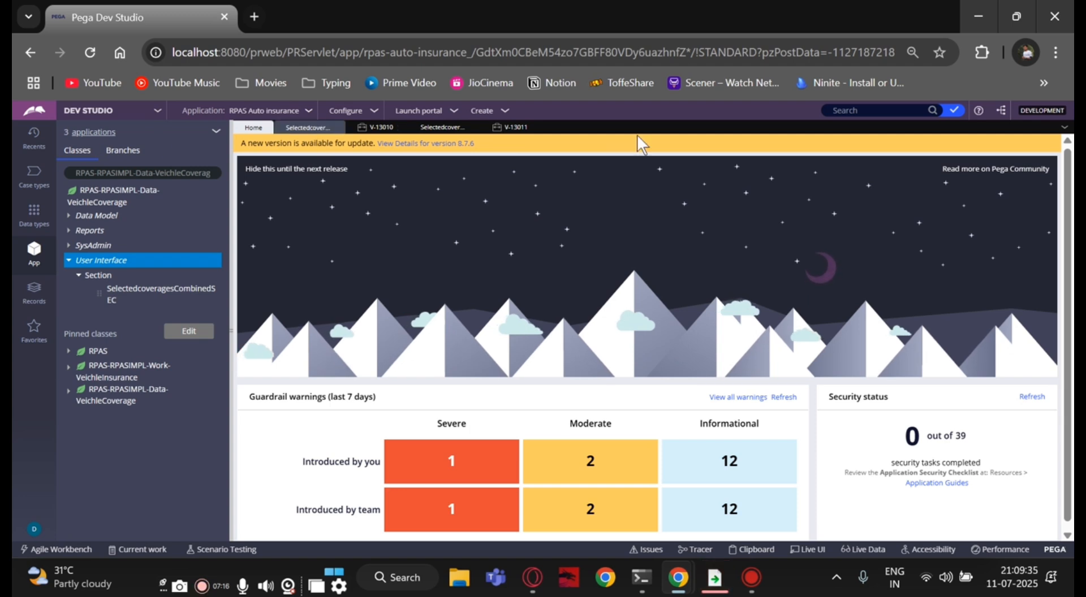
{"action": "left_click", "coordinate": [503, 116]}
{"action": "mouse_move", "coordinate": [526, 122]}
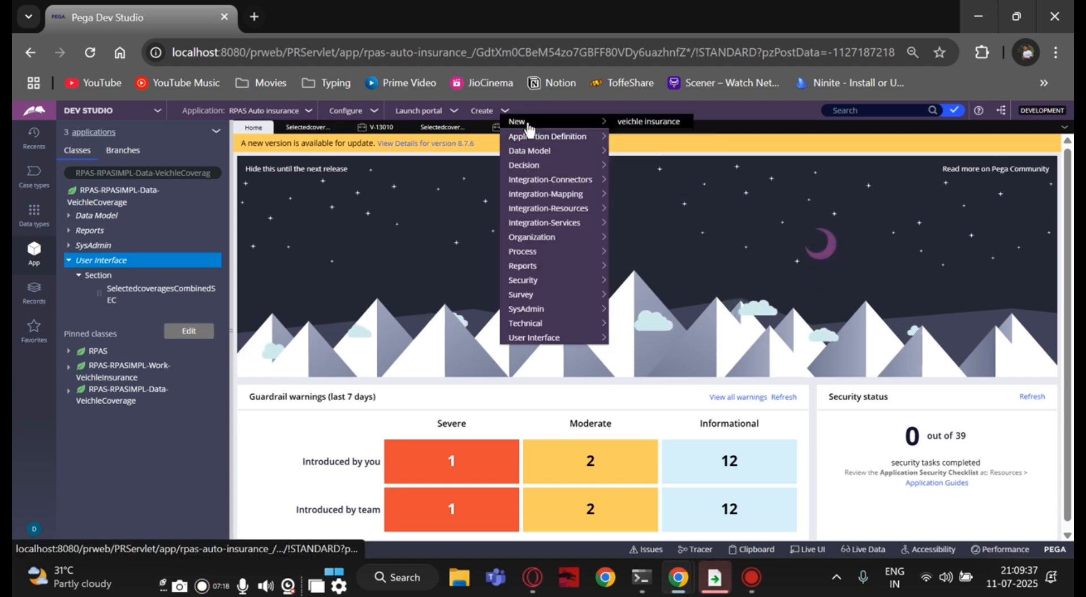
{"action": "left_click", "coordinate": [635, 123]}
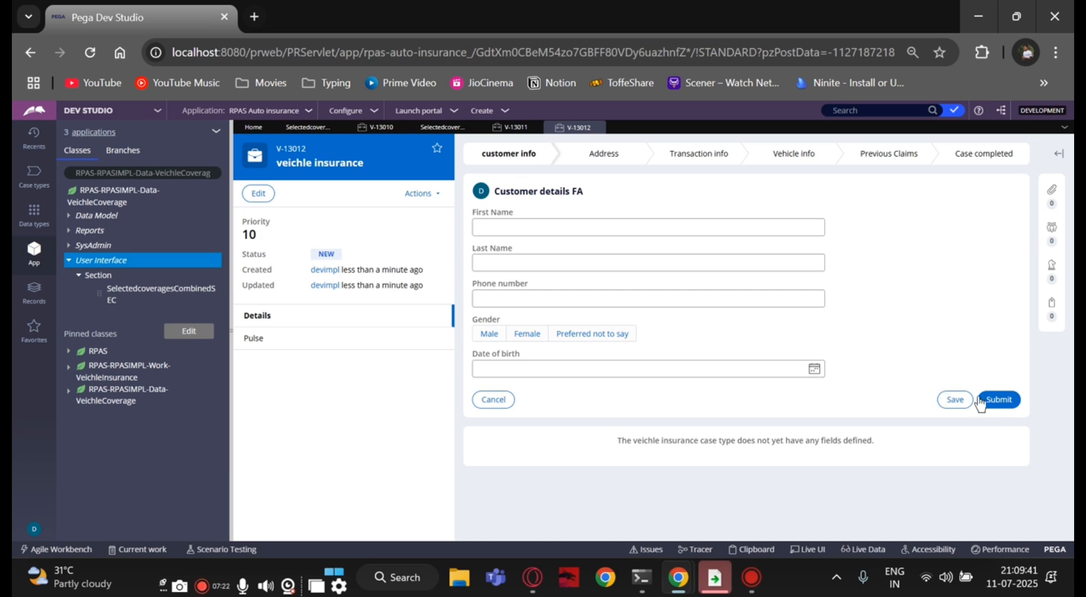
Submit the customer, address, policy, personal vehicle and commercial vehicle forms without entering any data.
{"action": "left_click", "coordinate": [998, 403]}
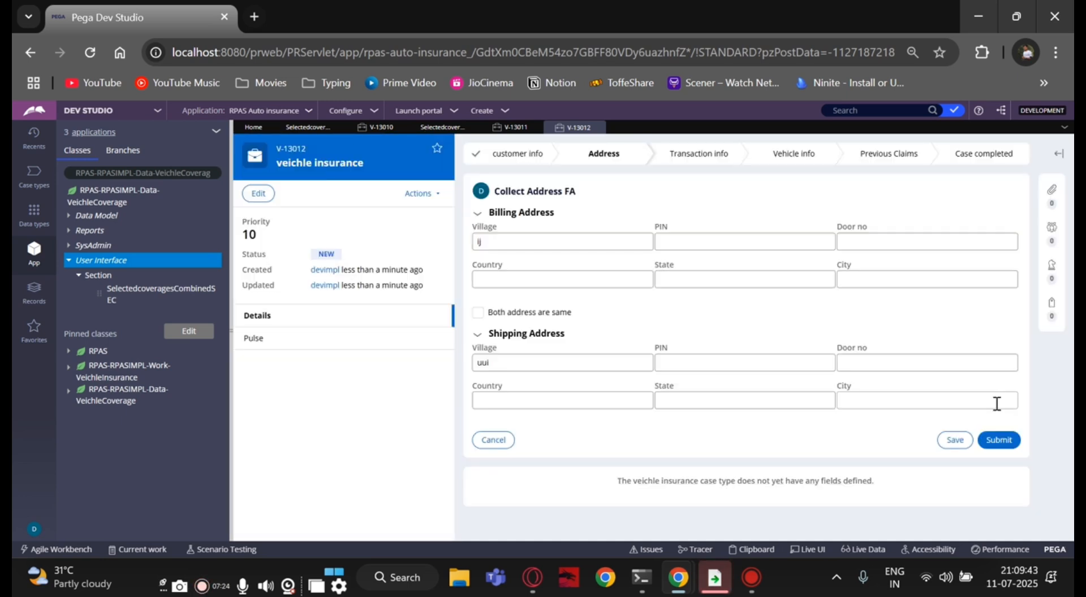
{"action": "left_click", "coordinate": [1003, 441]}
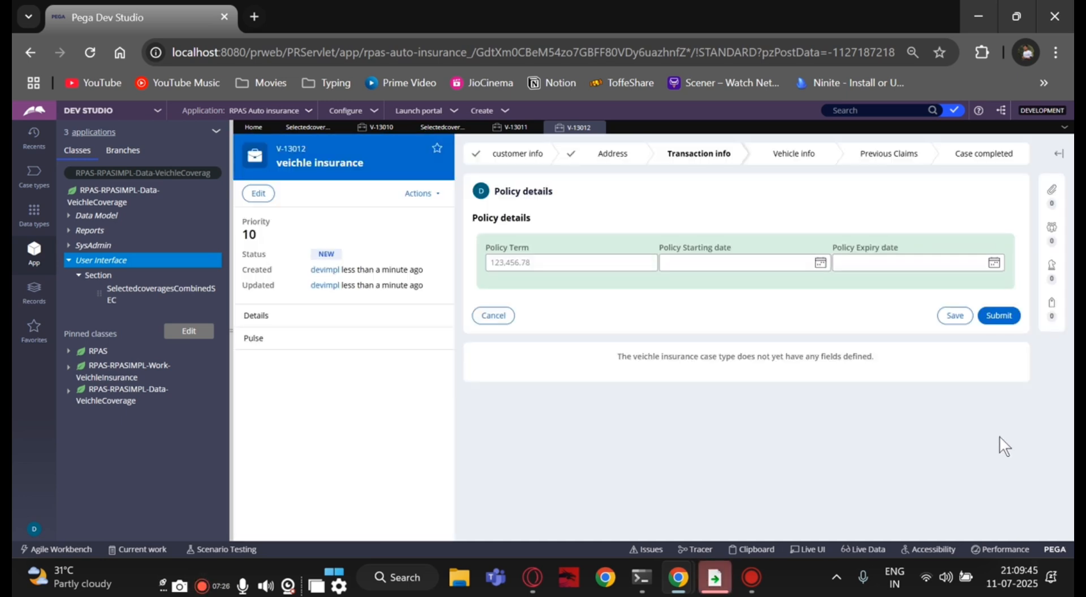
{"action": "left_click", "coordinate": [1005, 319]}
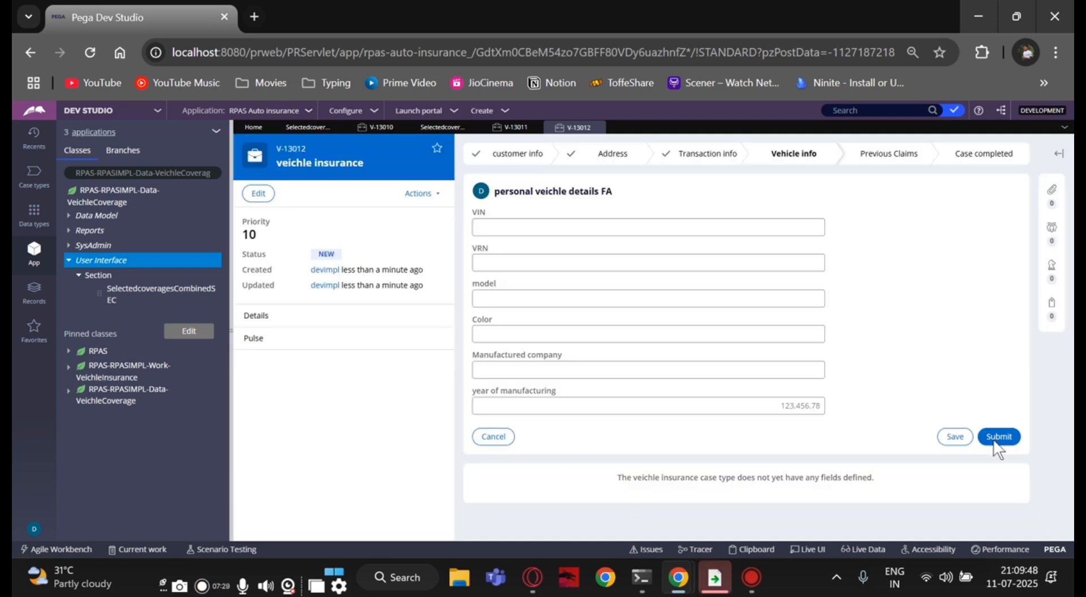
{"action": "left_click", "coordinate": [995, 441]}
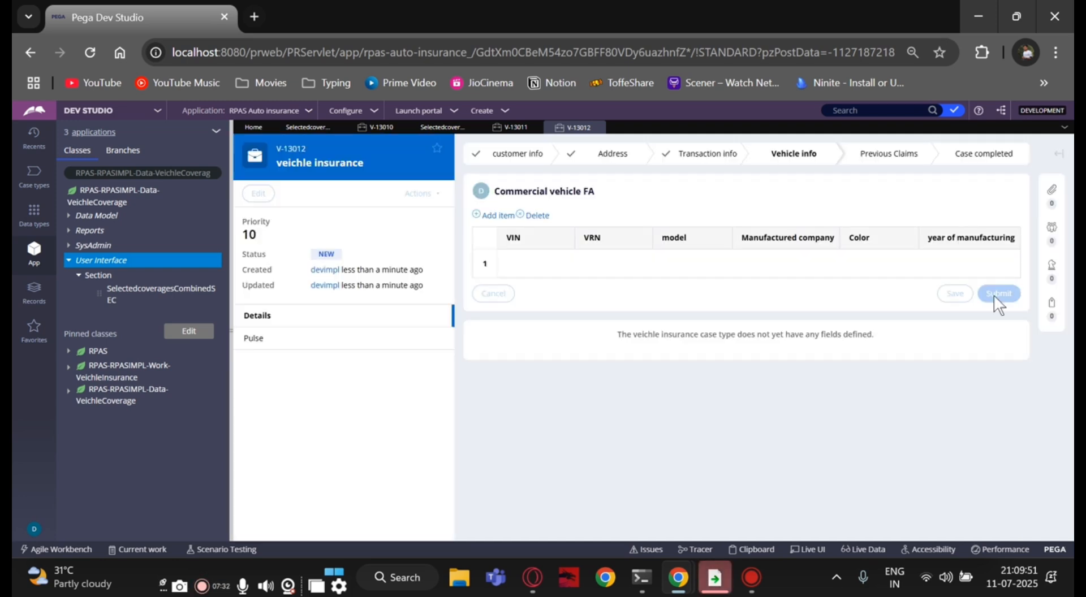
{"action": "left_click", "coordinate": [994, 296]}
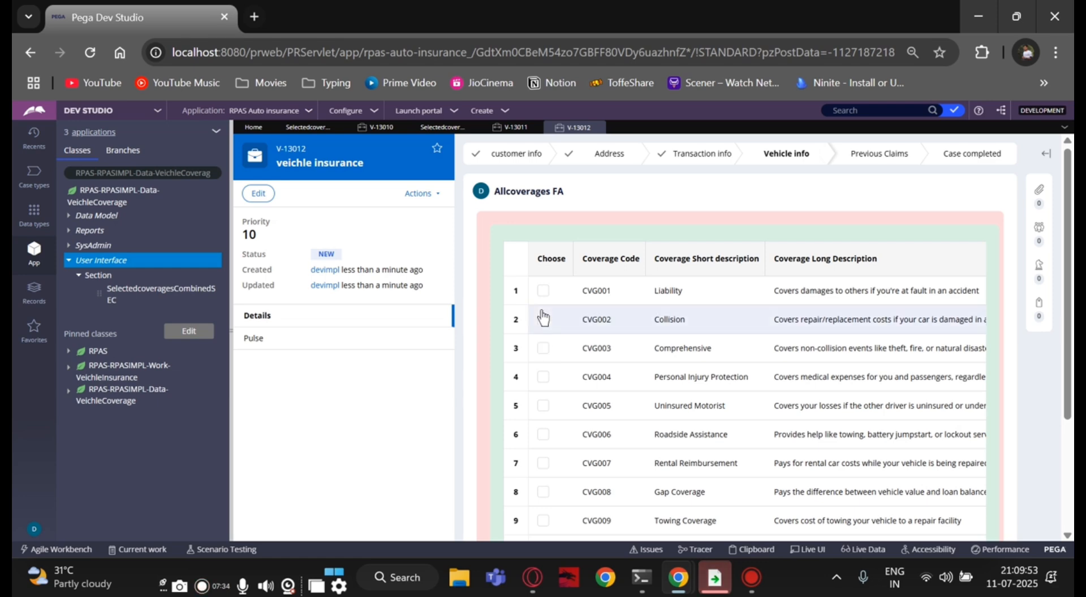
Choose coverages CVG002, CVG009 and CVG010 in the Allcoverages form and submit it.
{"action": "left_click", "coordinate": [543, 319]}
{"action": "scroll", "coordinate": [552, 441], "scroll_direction": "down", "scroll_amount": 3}
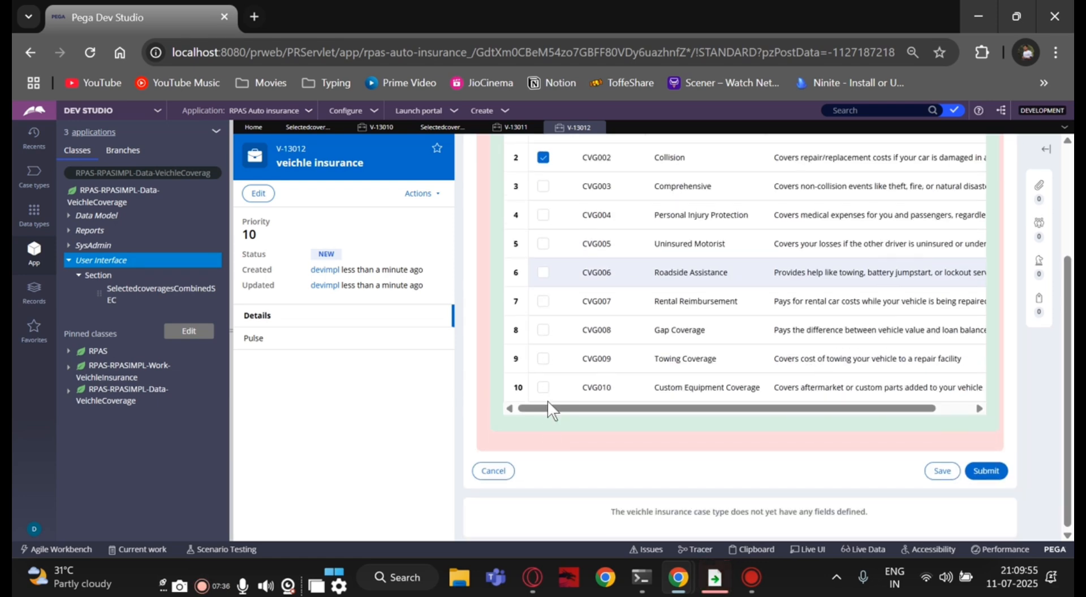
{"action": "left_click", "coordinate": [543, 387]}
{"action": "left_click", "coordinate": [544, 358]}
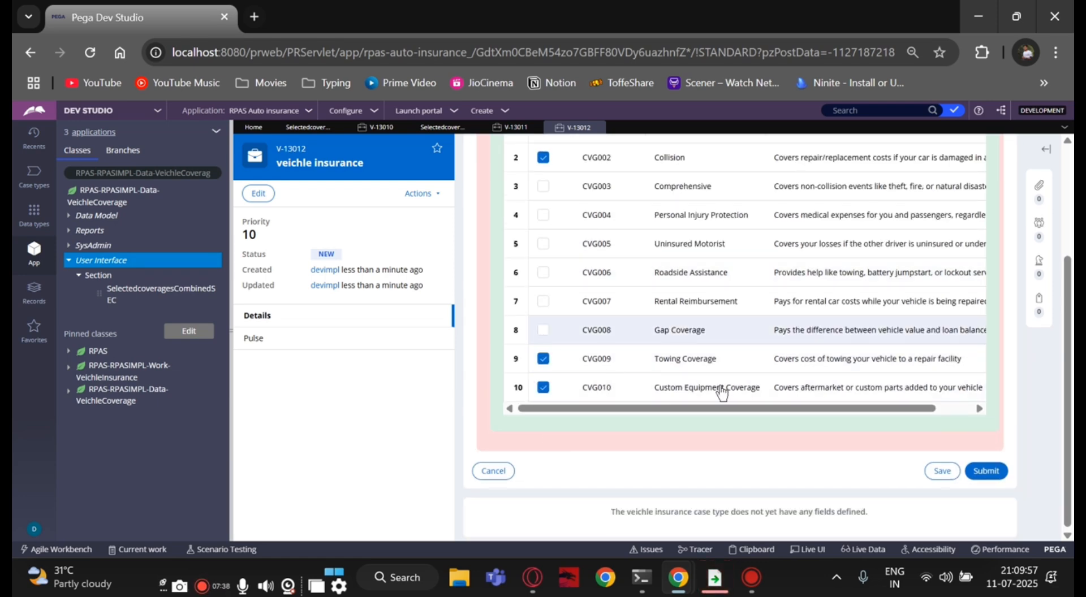
{"action": "left_click", "coordinate": [986, 471]}
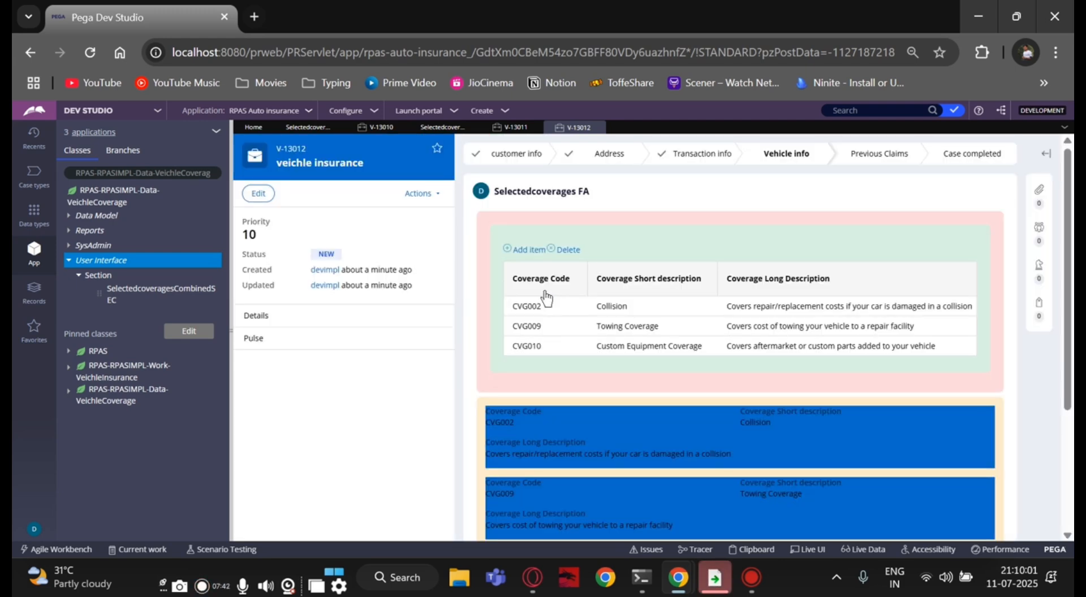
Compare the selected coverages table with the repeating dynamic layout below it in the Selectedcoverages form.
{"action": "scroll", "coordinate": [548, 346], "scroll_direction": "down", "scroll_amount": 3}
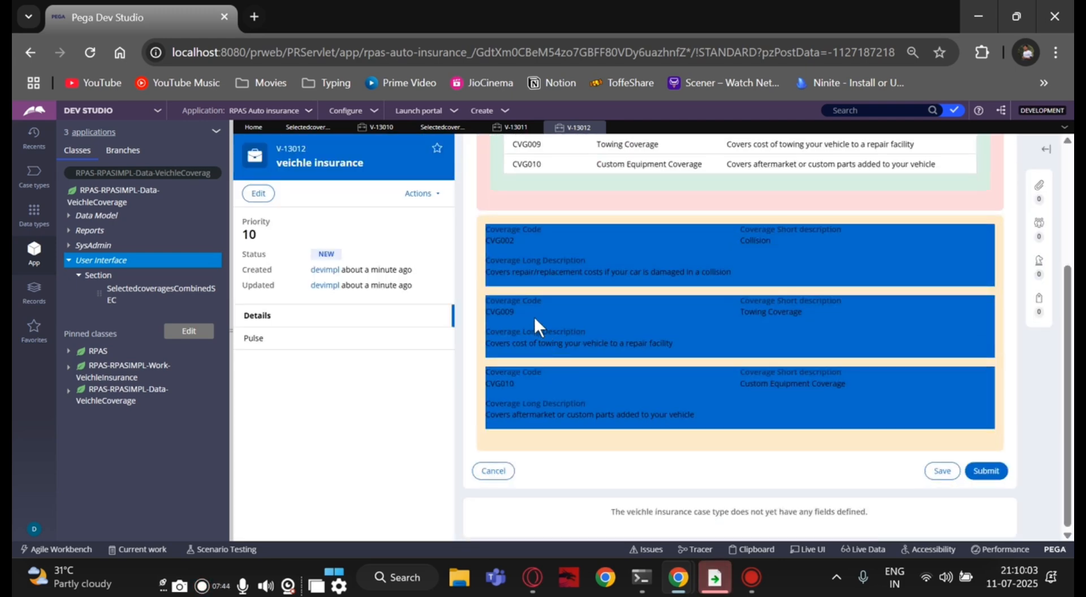
{"action": "scroll", "coordinate": [584, 389], "scroll_direction": "up", "scroll_amount": 3}
{"action": "scroll", "coordinate": [584, 388], "scroll_direction": "down", "scroll_amount": 3}
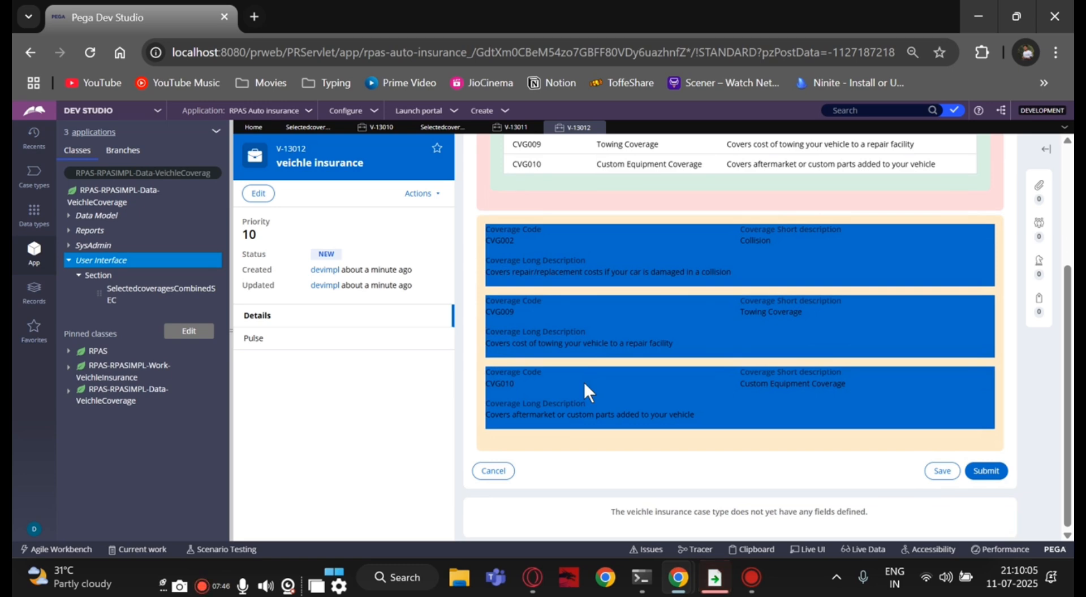
{"action": "scroll", "coordinate": [583, 380], "scroll_direction": "up", "scroll_amount": 3}
{"action": "scroll", "coordinate": [584, 382], "scroll_direction": "down", "scroll_amount": 3}
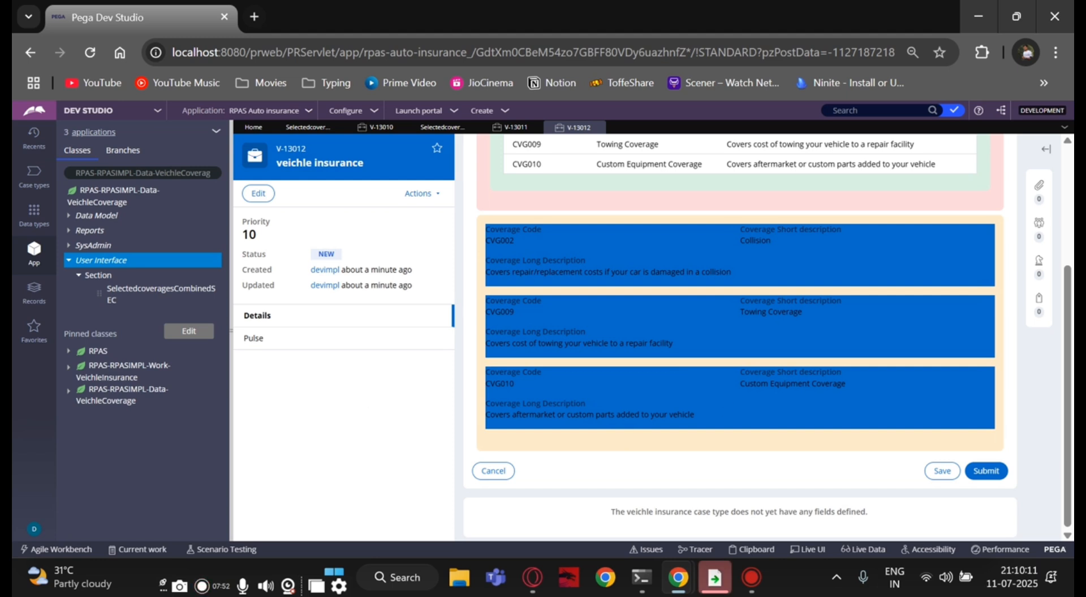
Expand the pinned VeichleCoverage and VeichleInsurance classes and examine the process rules and properties of RPAS-RPASIMPL-Work-VeichleInsurance.
{"action": "left_click", "coordinate": [69, 392]}
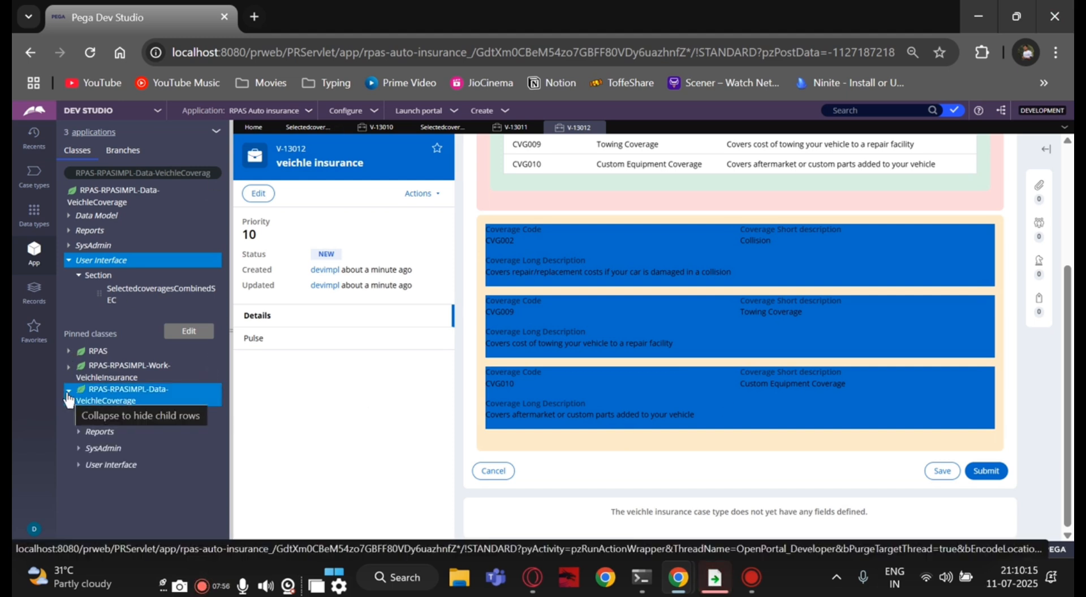
{"action": "left_click", "coordinate": [69, 366]}
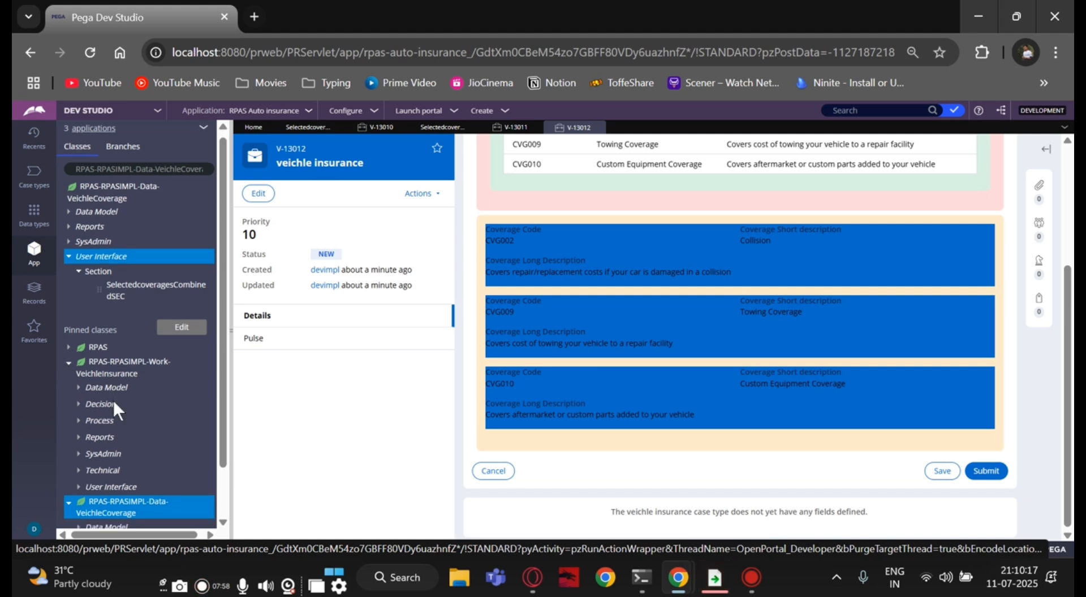
{"action": "scroll", "coordinate": [114, 401], "scroll_direction": "down", "scroll_amount": 1}
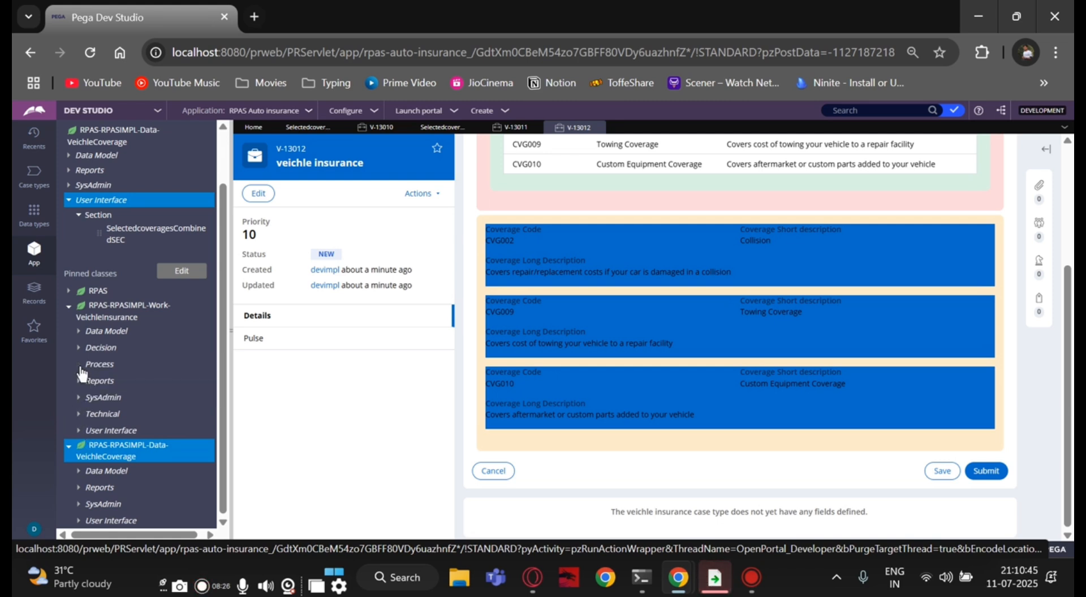
{"action": "left_click", "coordinate": [99, 364]}
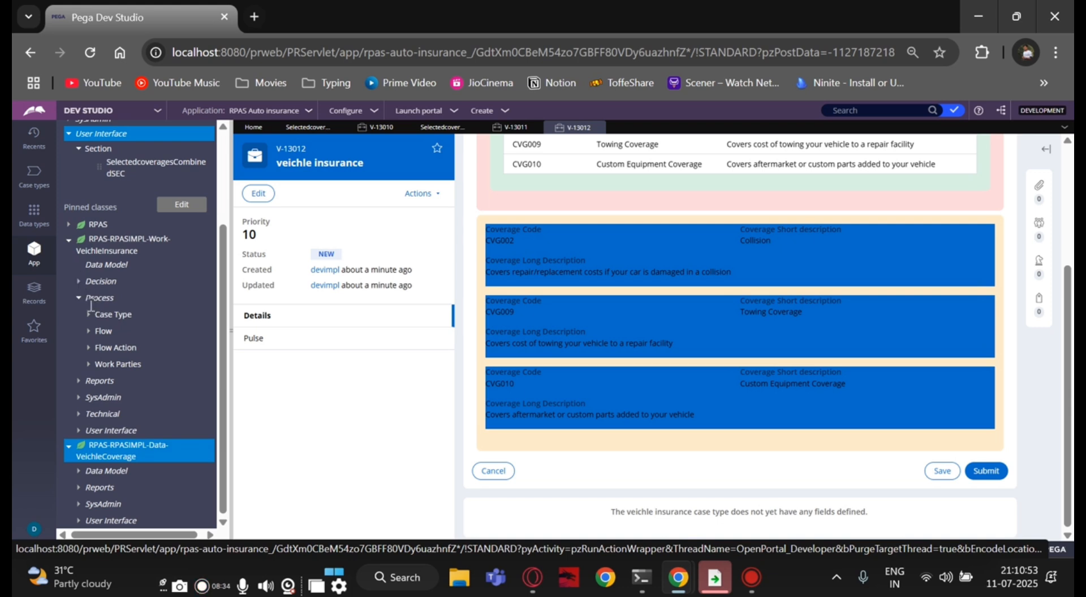
{"action": "left_click", "coordinate": [93, 265]}
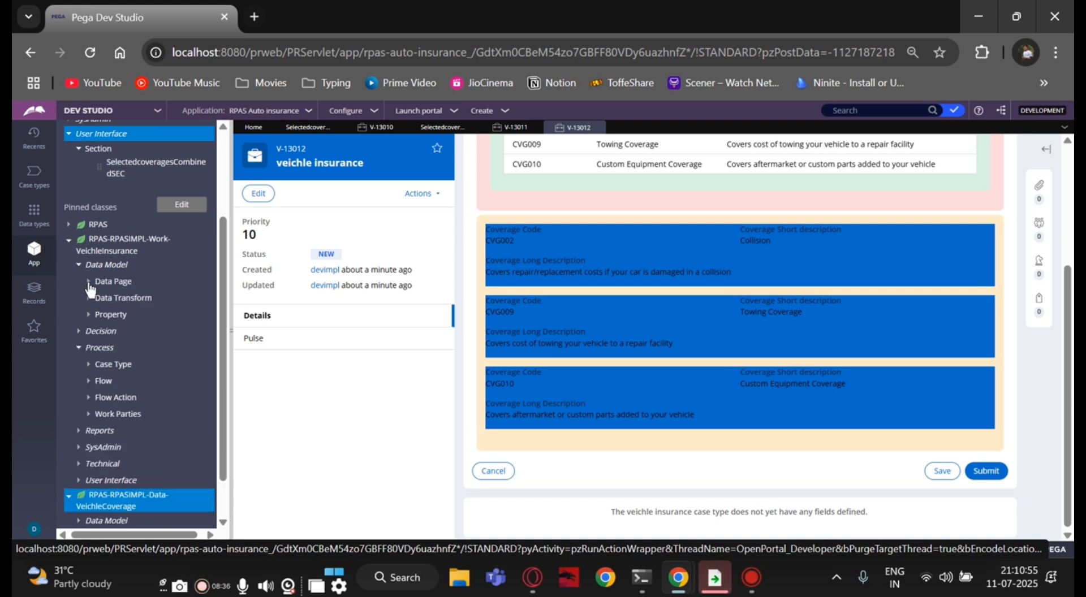
{"action": "left_click", "coordinate": [88, 314]}
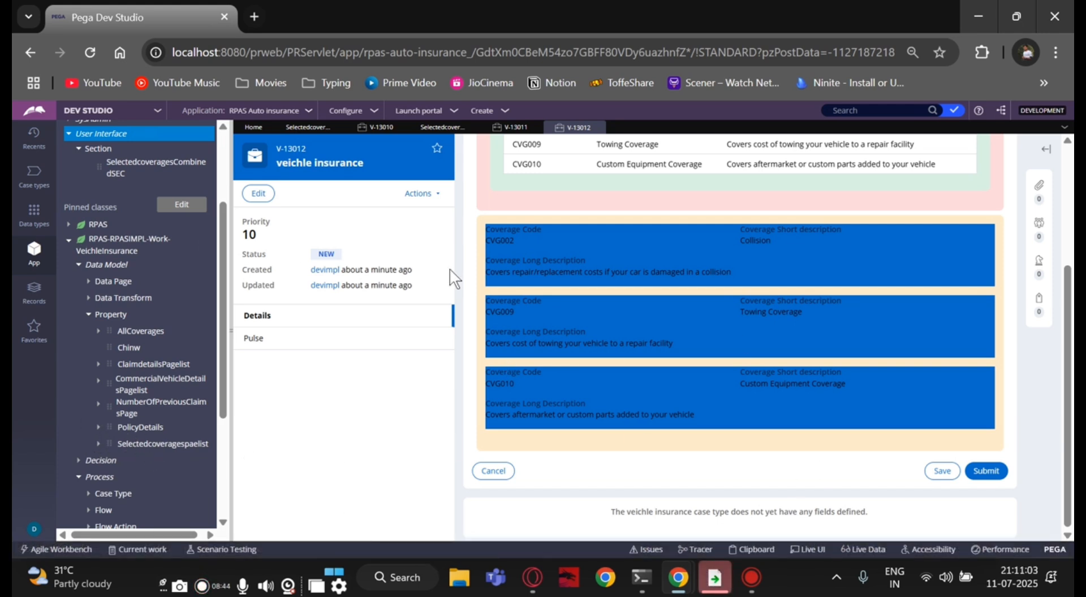
Review the Selectedcoverages combinedSEC and SelectedcoveragesSec sections and look through the available structural components.
{"action": "left_click", "coordinate": [420, 128]}
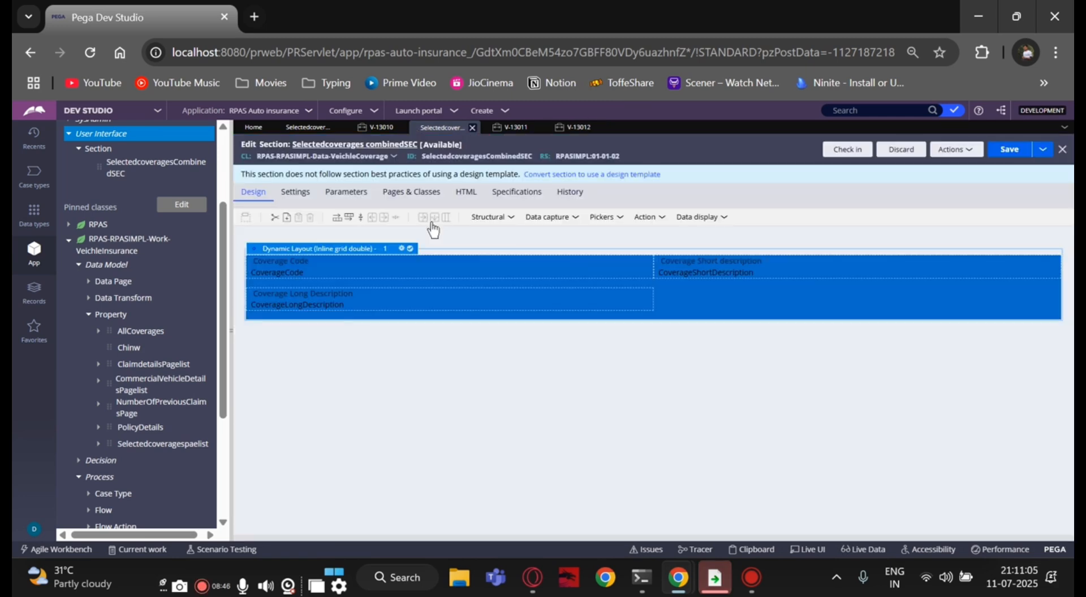
{"action": "left_click", "coordinate": [305, 128]}
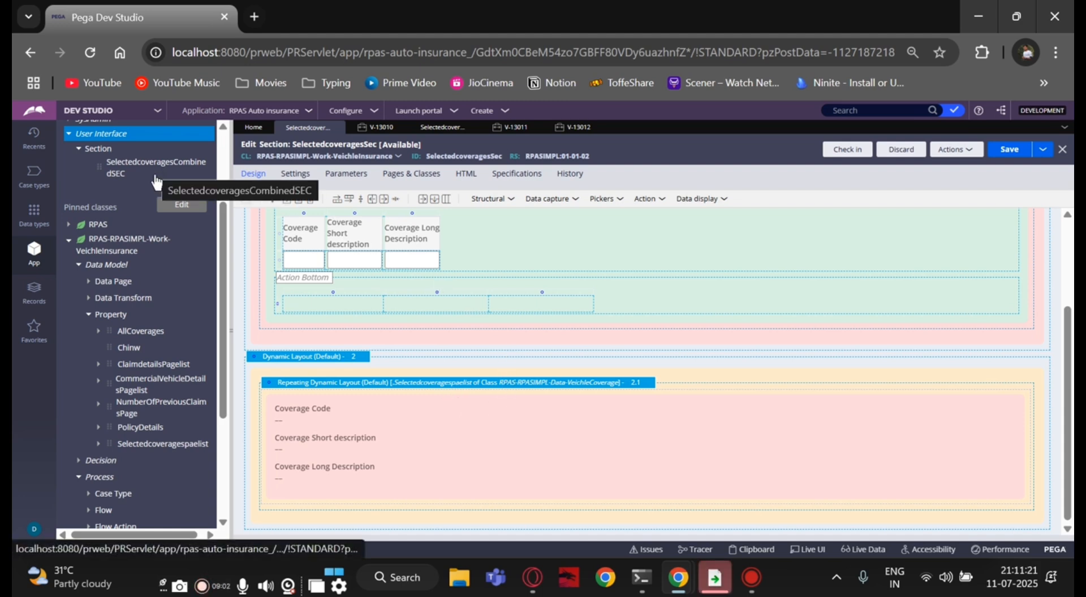
{"action": "scroll", "coordinate": [141, 213], "scroll_direction": "up", "scroll_amount": 3}
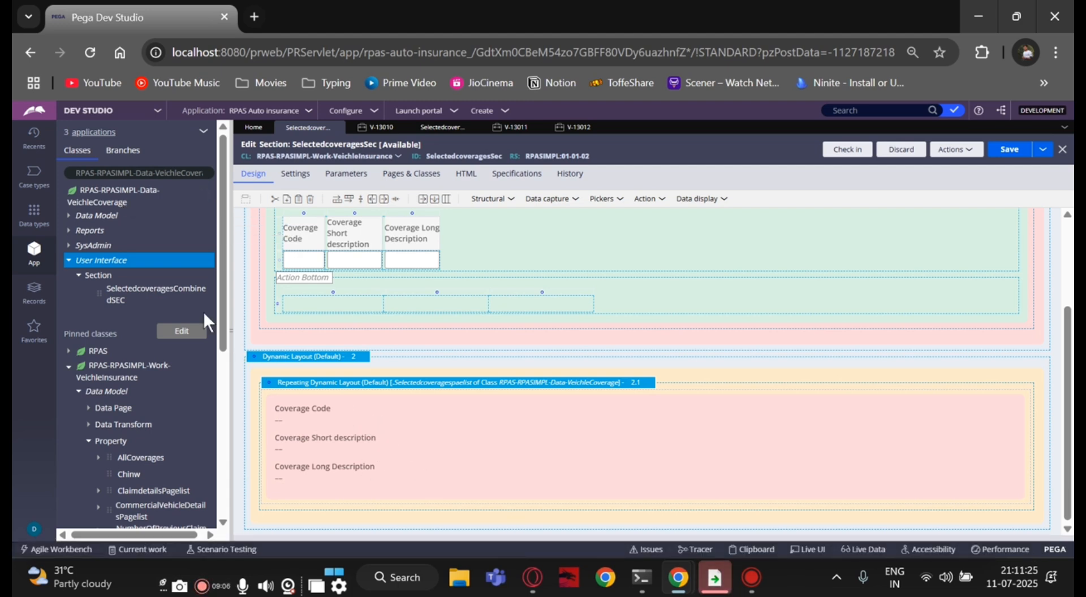
{"action": "left_click", "coordinate": [502, 208]}
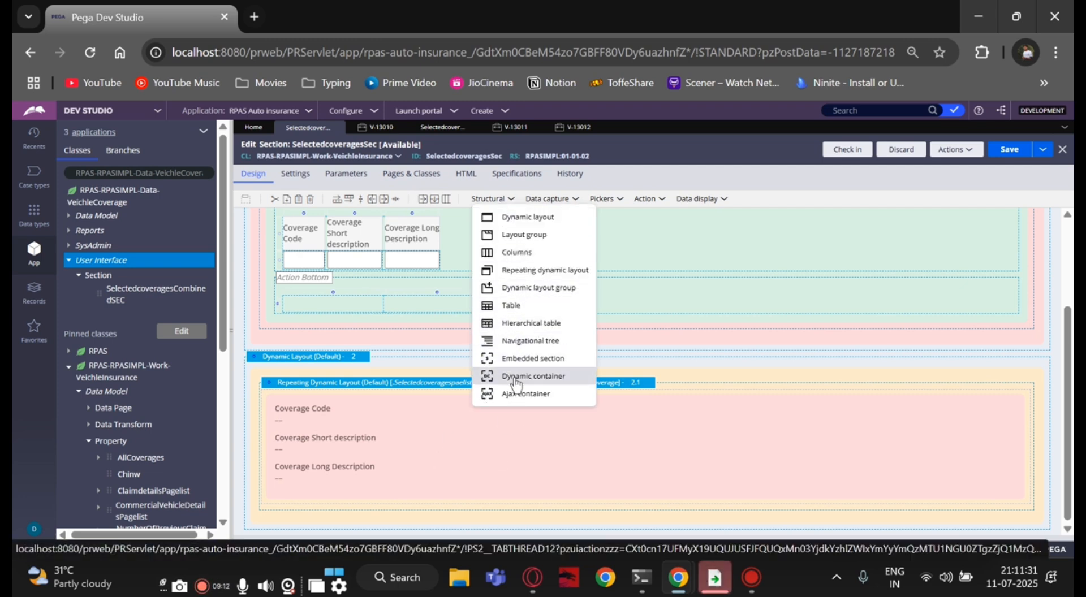
{"action": "left_click", "coordinate": [512, 203]}
{"action": "left_click", "coordinate": [513, 203]}
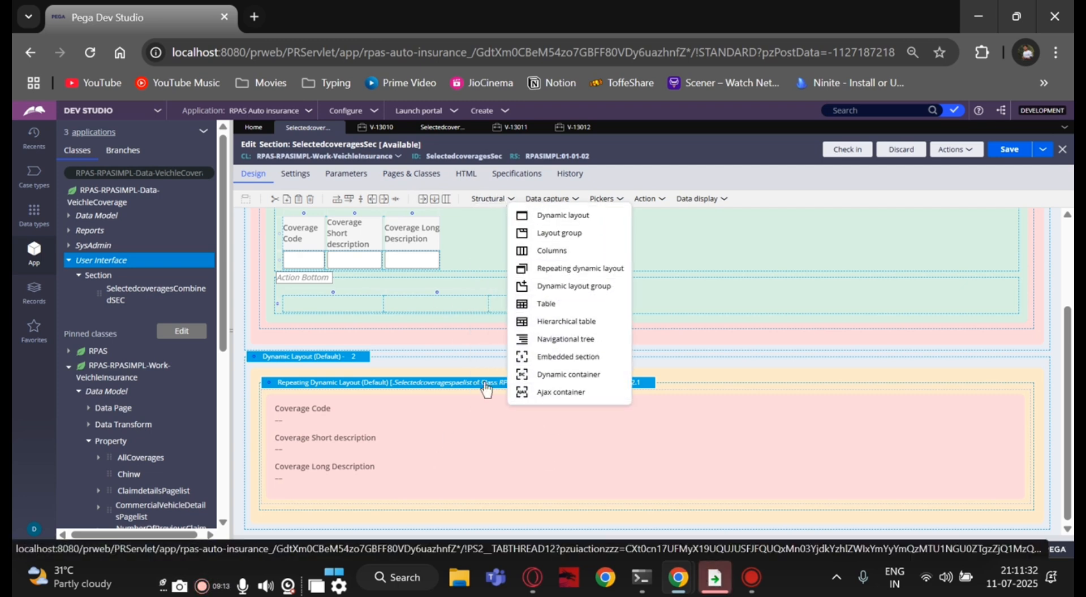
{"action": "left_click", "coordinate": [515, 463]}
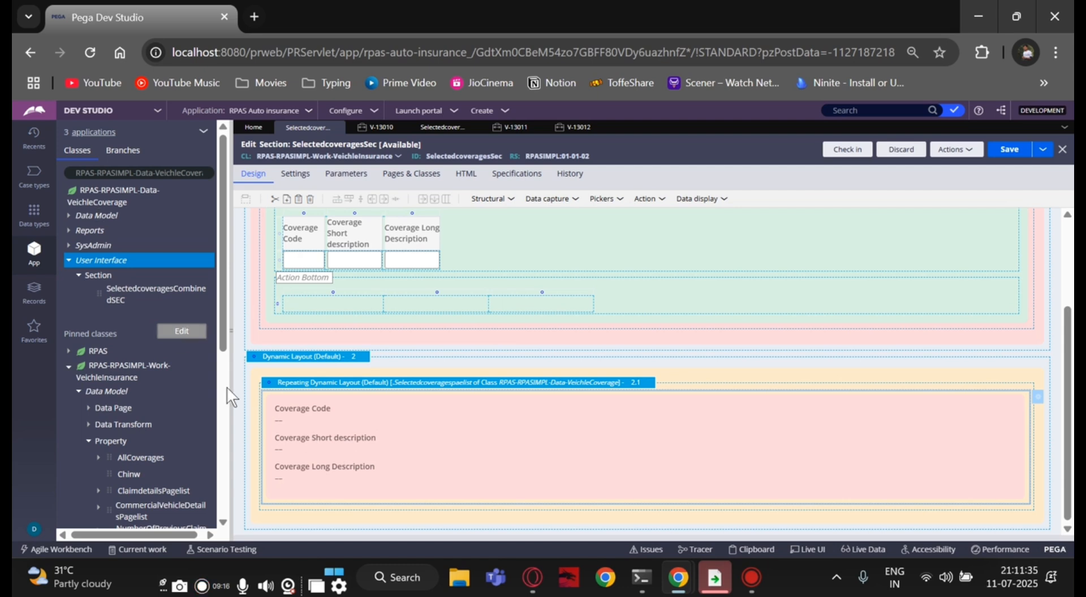